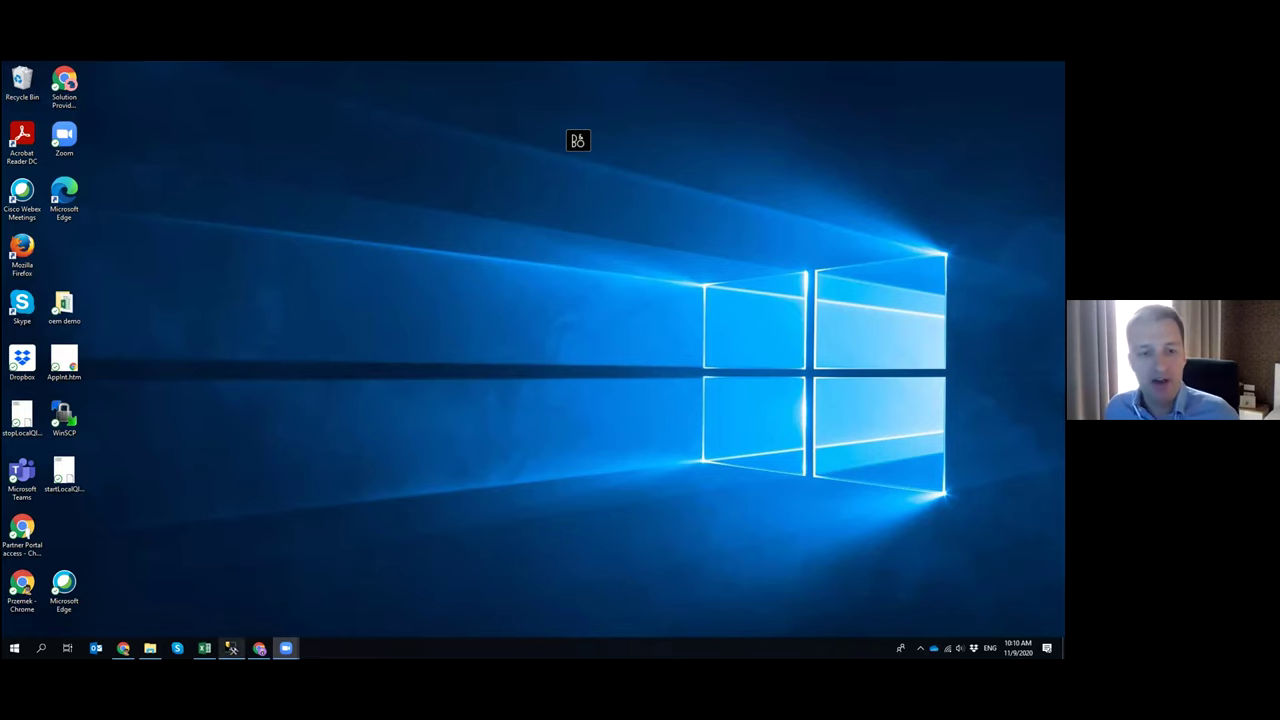
Leave the database window for the browser, reload the Qlik Sense hub, and start a new app
{"action": "mouse_move", "coordinate": [231, 648]}
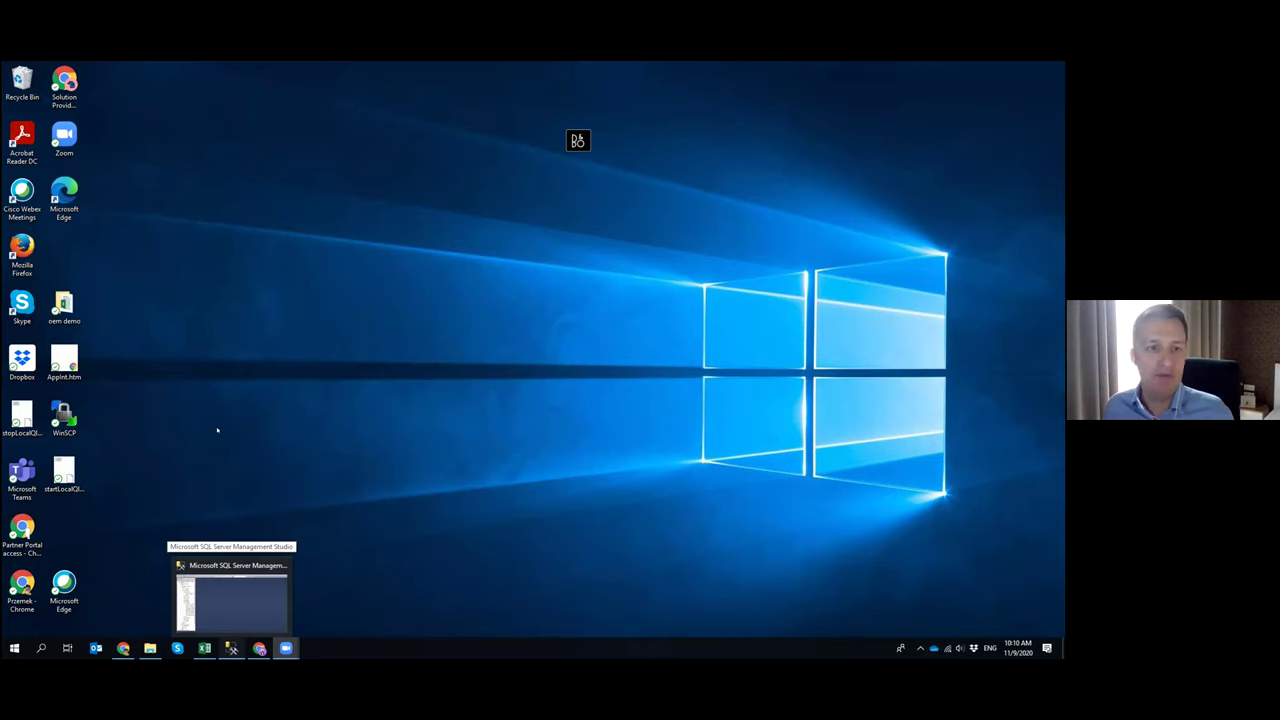
{"action": "key", "text": "alt+Tab"}
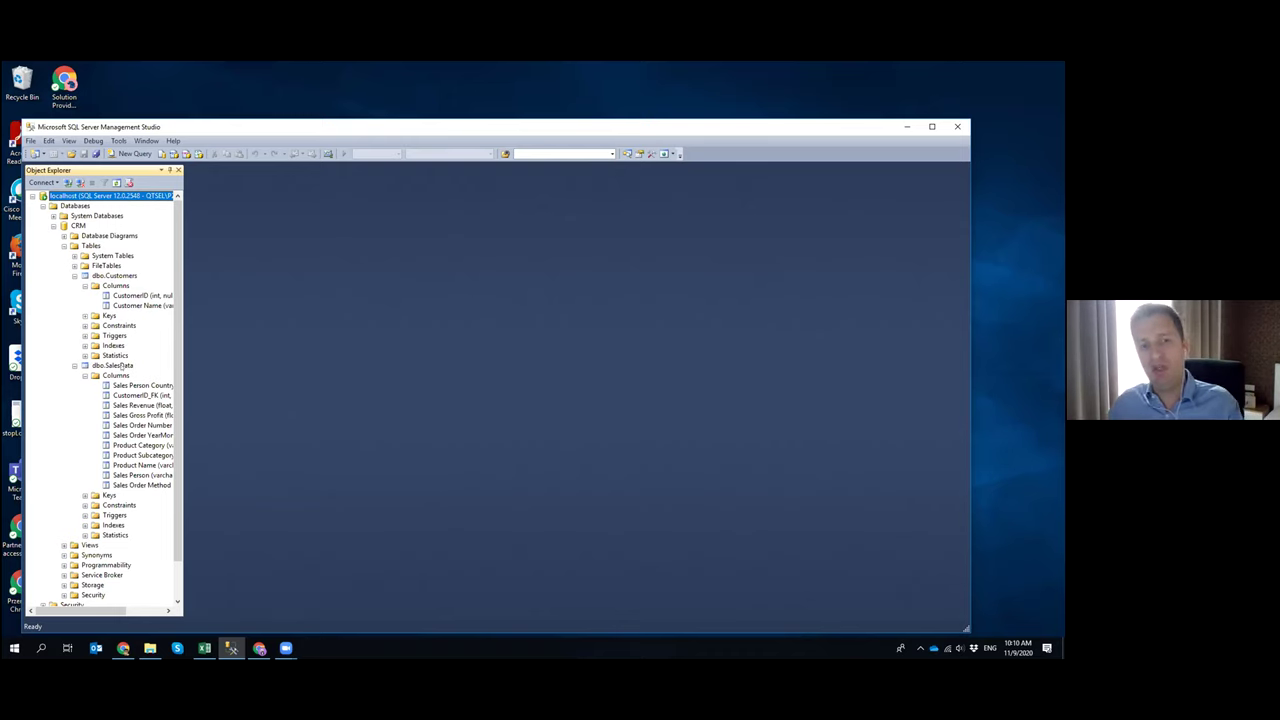
{"action": "left_click", "coordinate": [908, 127]}
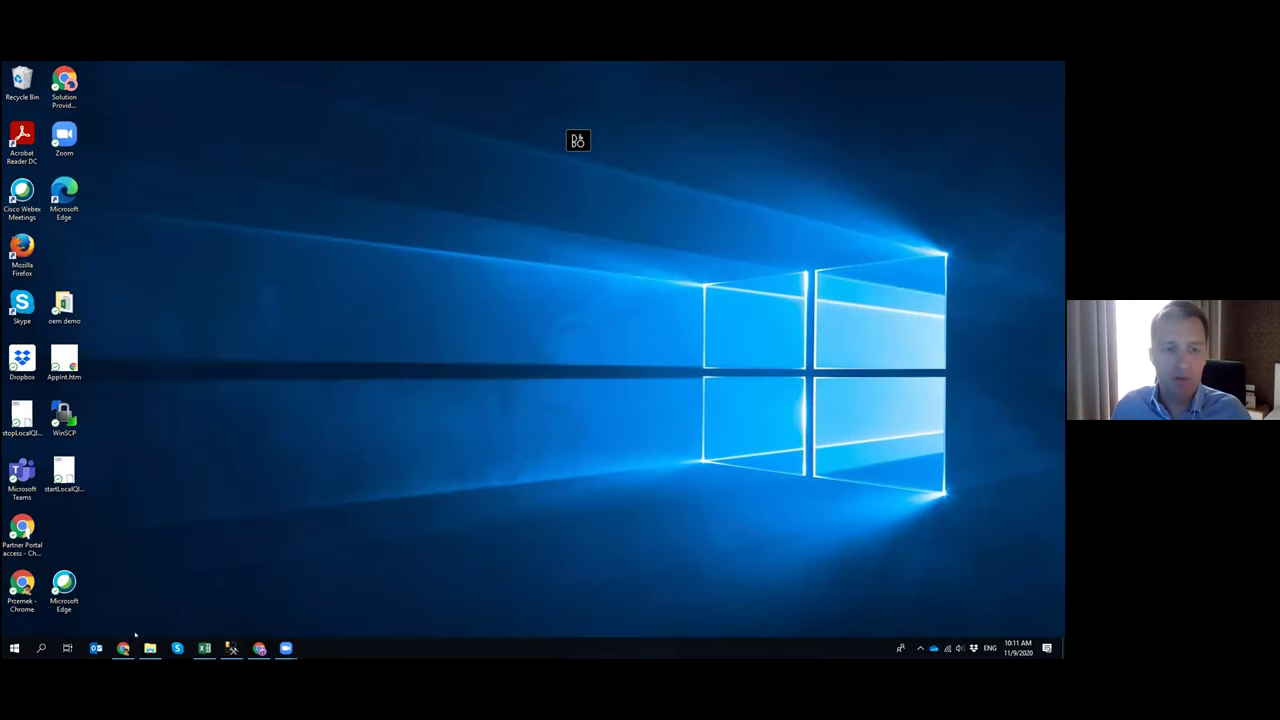
{"action": "left_click", "coordinate": [123, 648]}
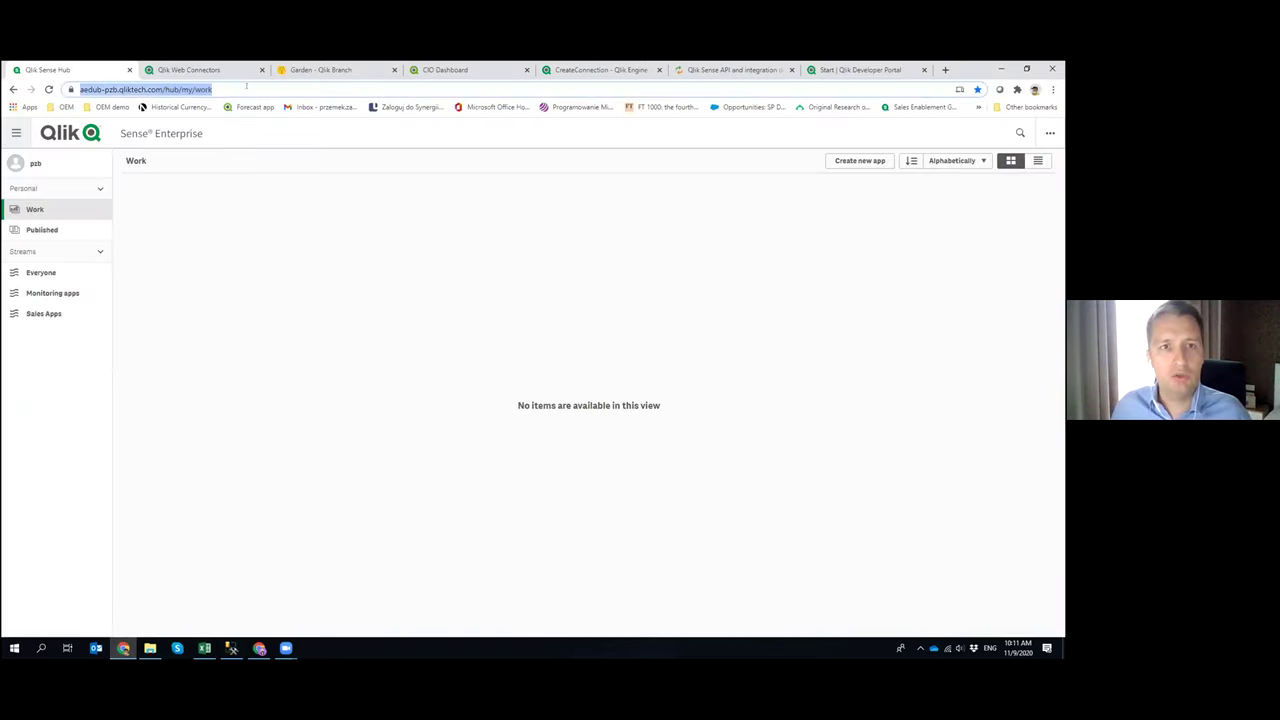
{"action": "key", "text": "Return"}
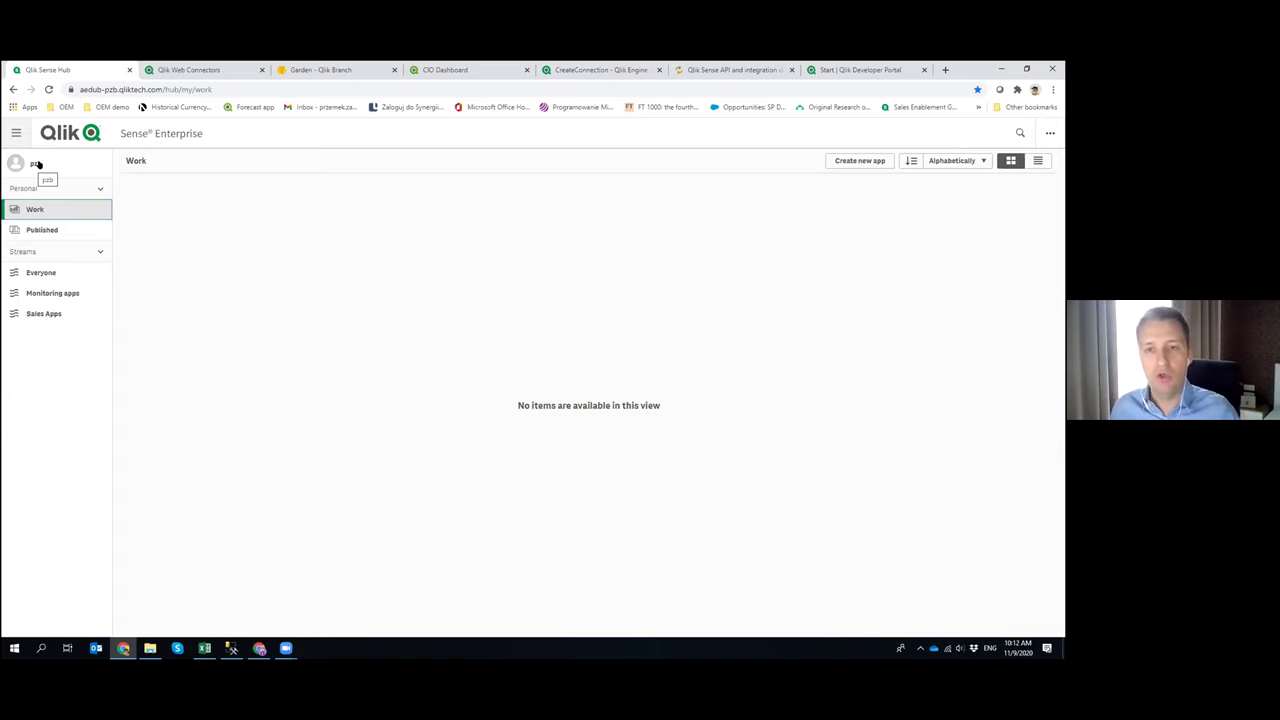
{"action": "left_click", "coordinate": [848, 163]}
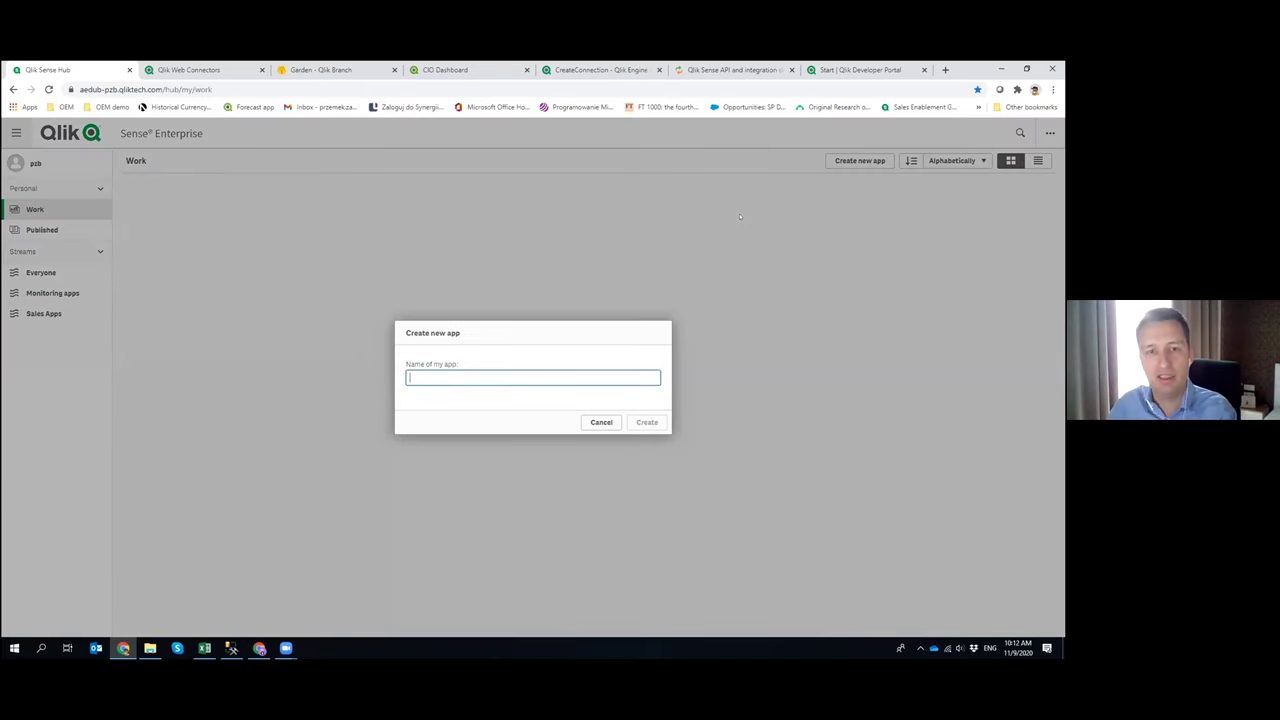
Create an app named 'Quick Sales app' and open it
{"action": "type", "text": "Quick"}
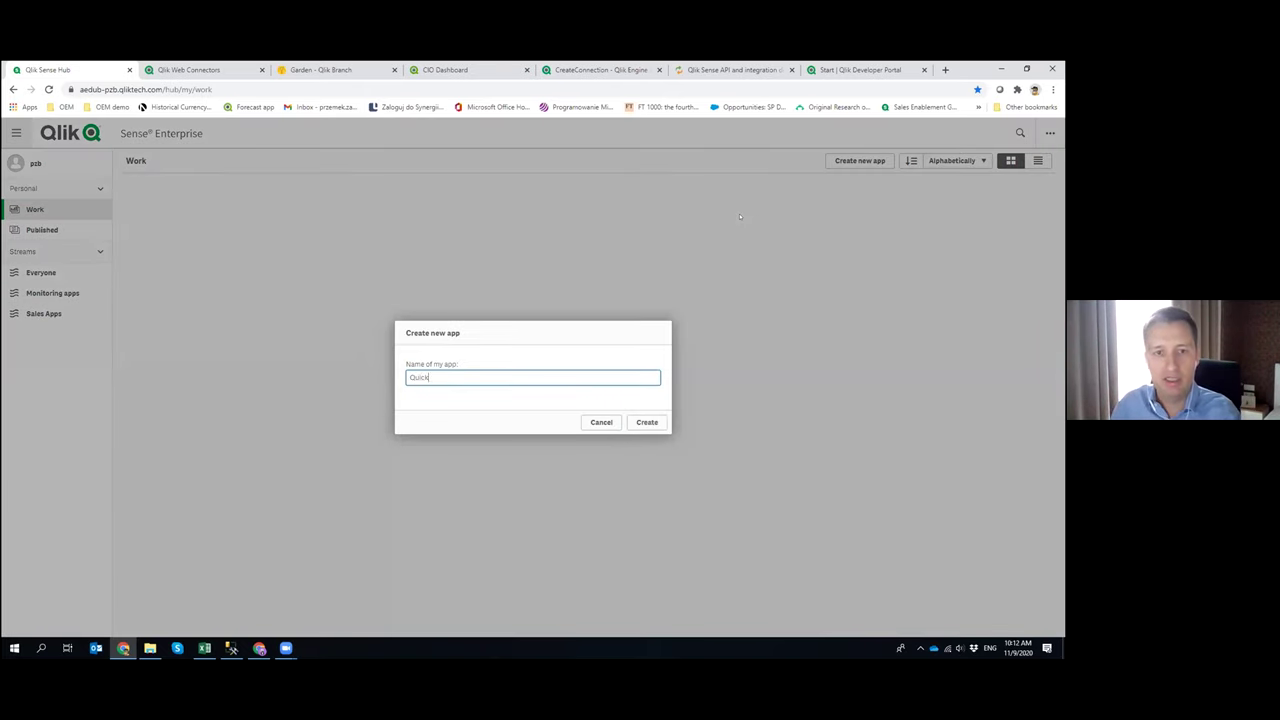
{"action": "type", "text": " Sales"}
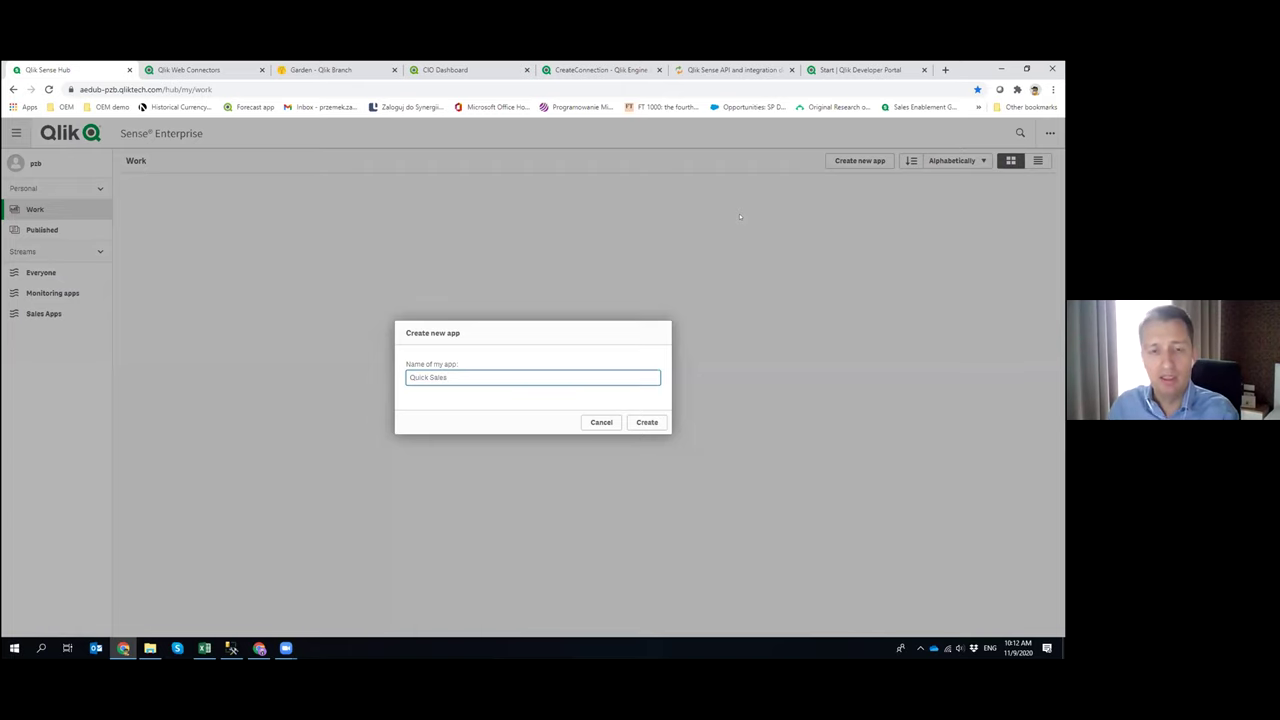
{"action": "type", "text": " app"}
{"action": "left_click", "coordinate": [646, 421]}
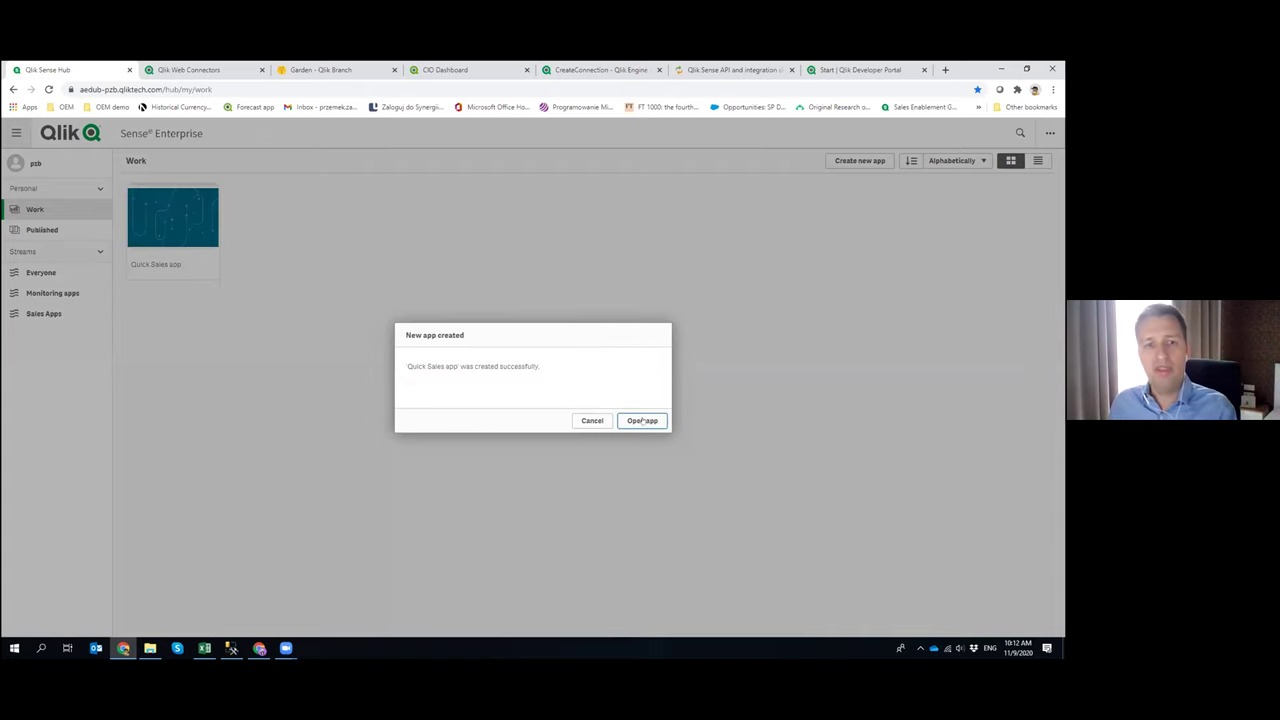
{"action": "left_click", "coordinate": [642, 421]}
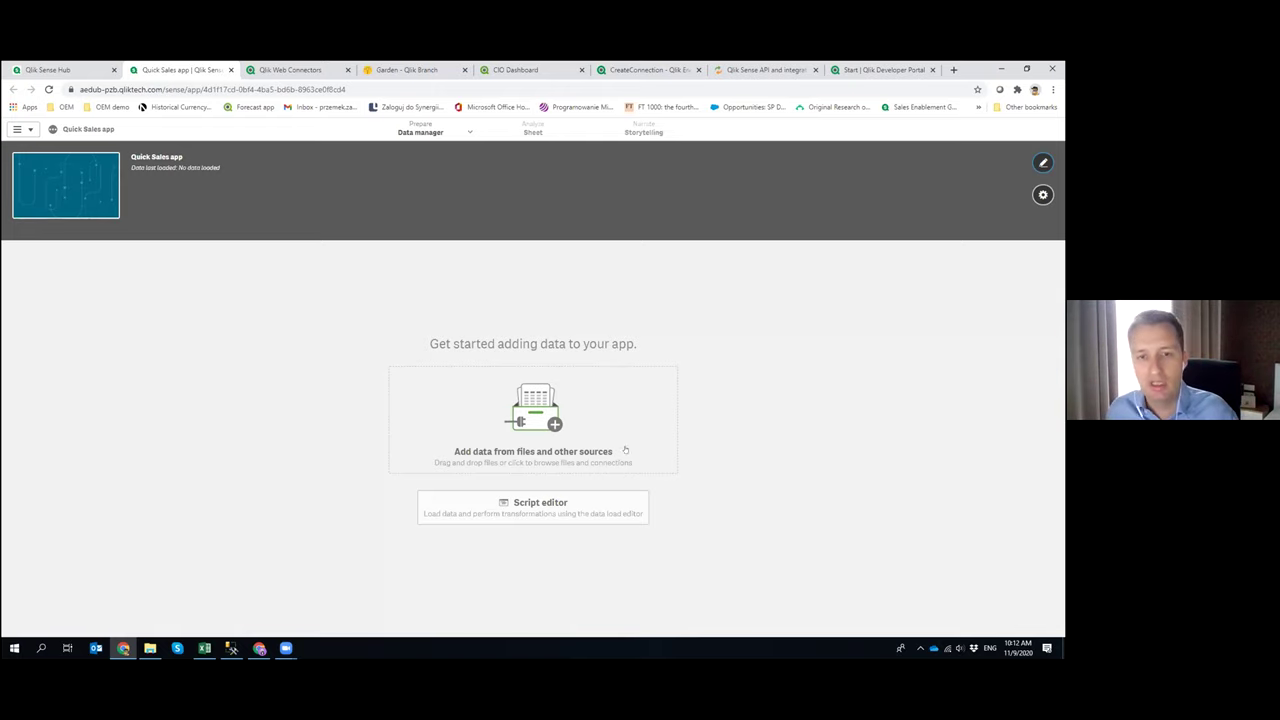
Open the Data load editor and begin a new data connection
{"action": "left_click", "coordinate": [580, 509]}
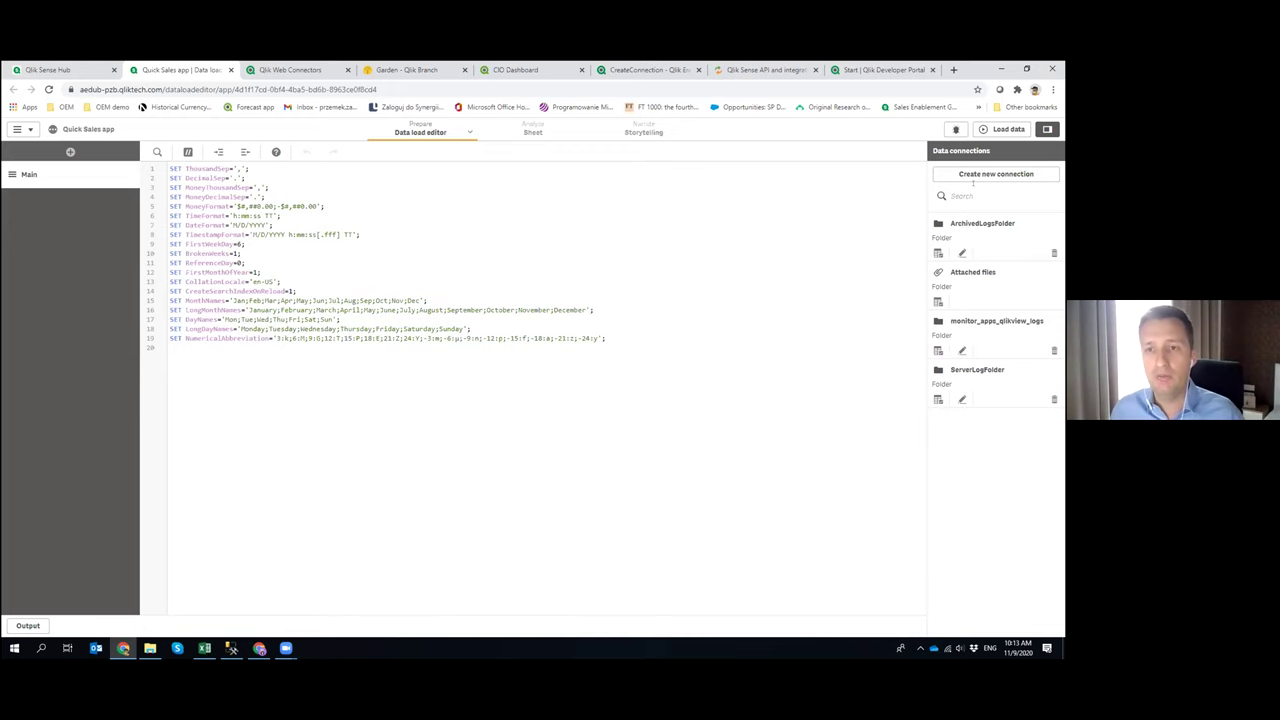
{"action": "left_click", "coordinate": [975, 177]}
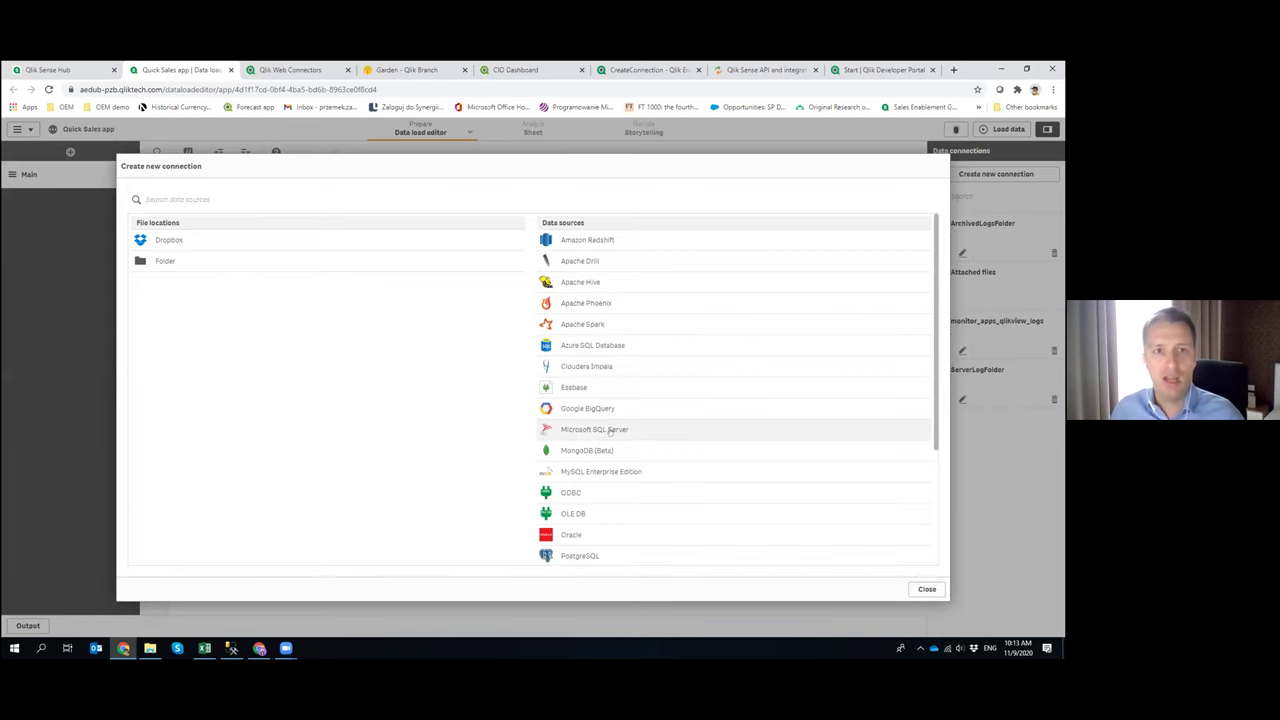
Browse the Create new connection data source list, then go to the Qlik Web Connectors page
{"action": "scroll", "coordinate": [620, 387], "scroll_direction": "down", "scroll_amount": 3}
{"action": "scroll", "coordinate": [620, 387], "scroll_direction": "up", "scroll_amount": 3}
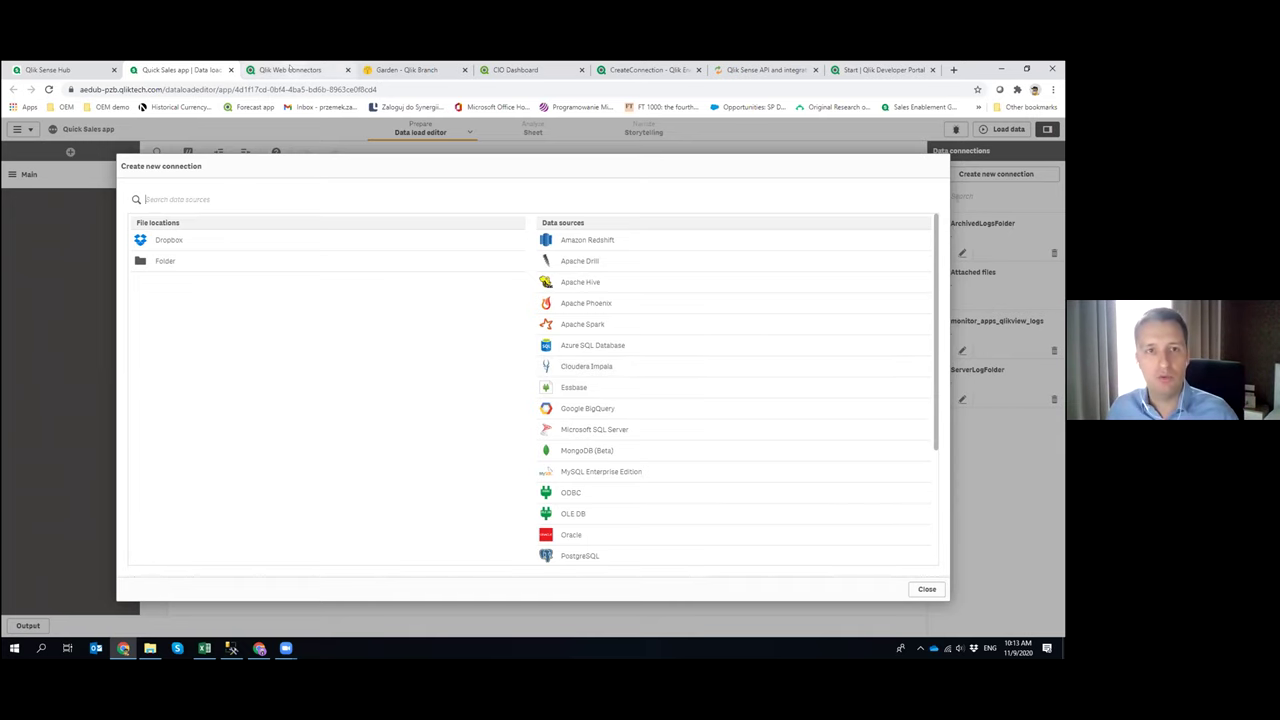
{"action": "left_click", "coordinate": [290, 70]}
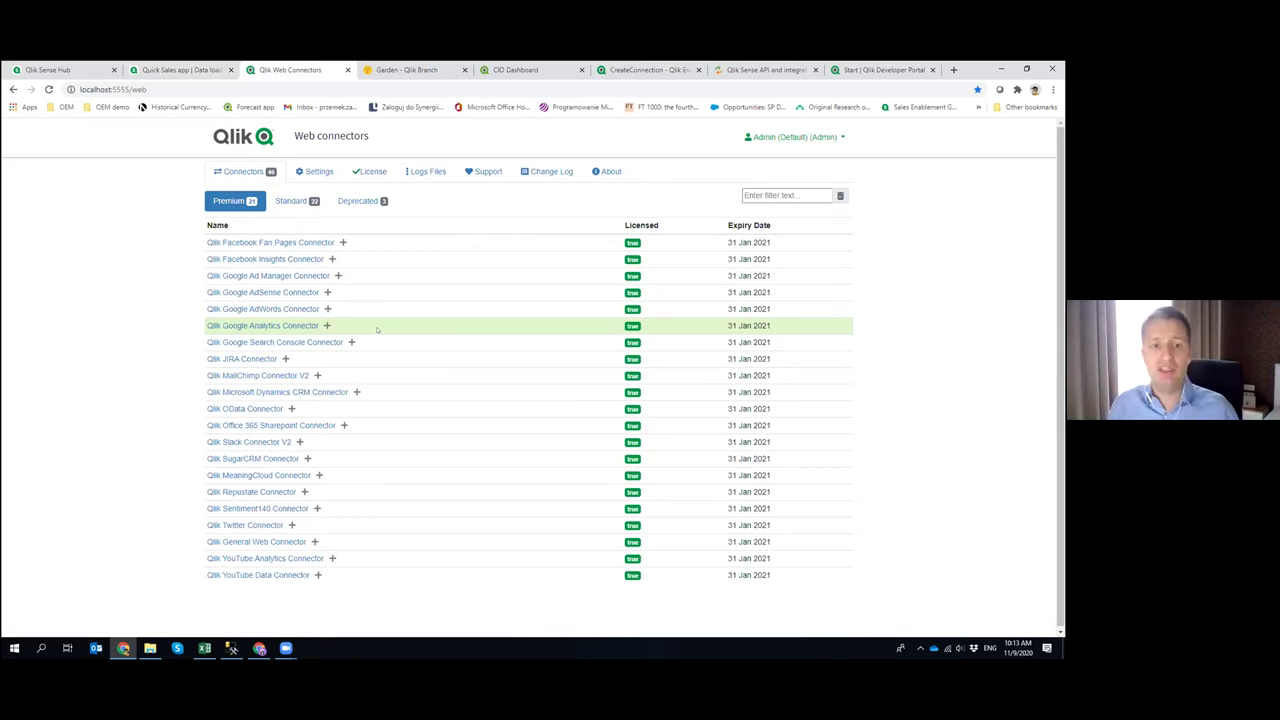
View the 22 Standard web connectors, then return to the Quick Sales app
{"action": "left_click", "coordinate": [298, 201]}
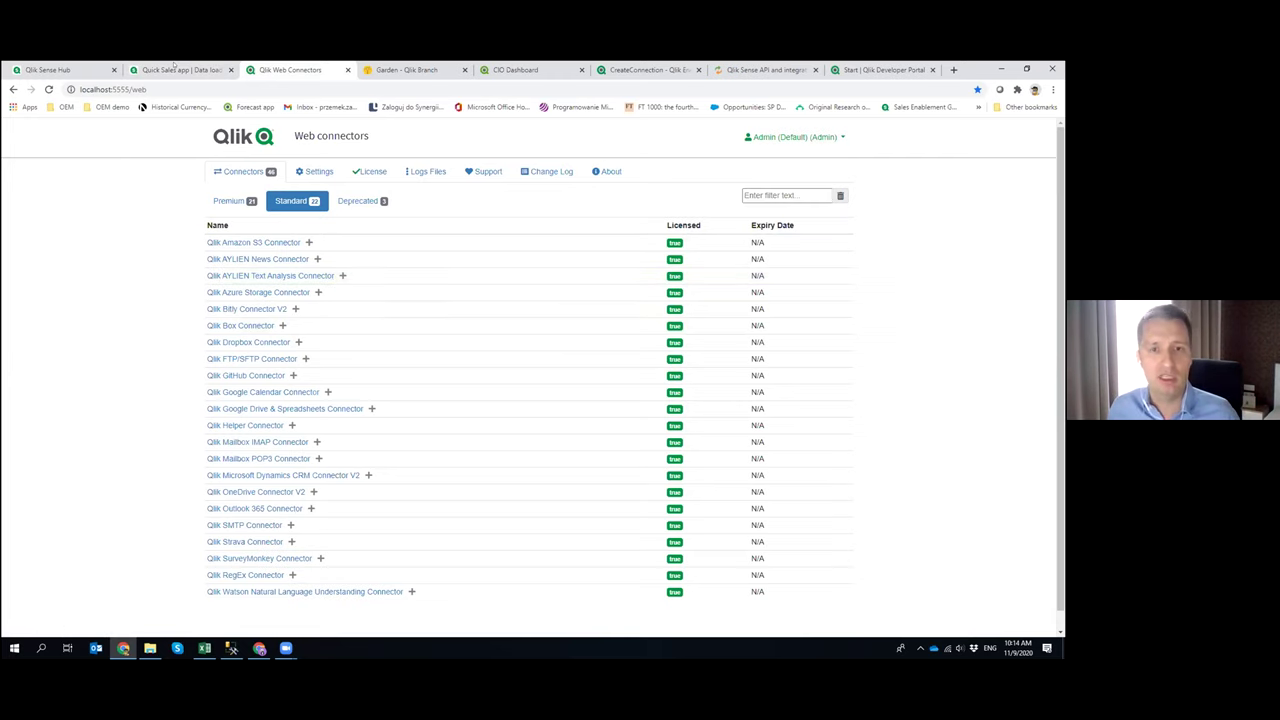
{"action": "left_click", "coordinate": [176, 69]}
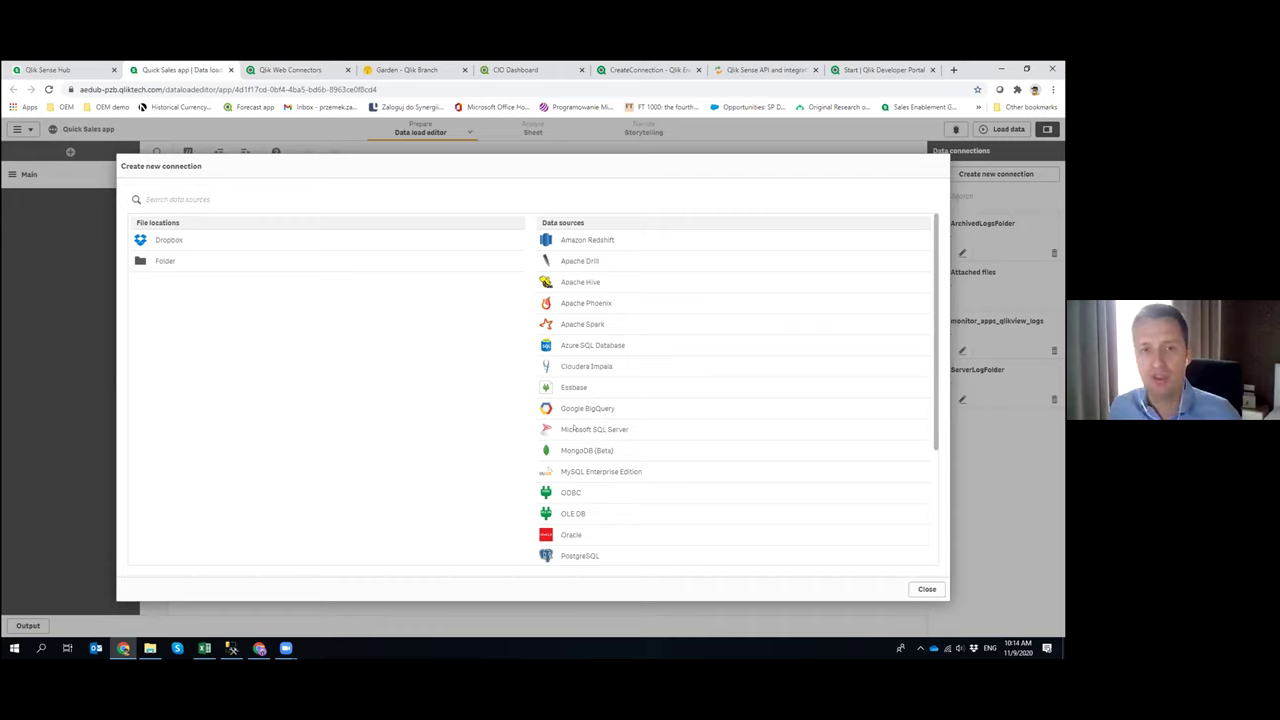
Choose Microsoft SQL Server with server localhost and database CRM
{"action": "left_click", "coordinate": [575, 429]}
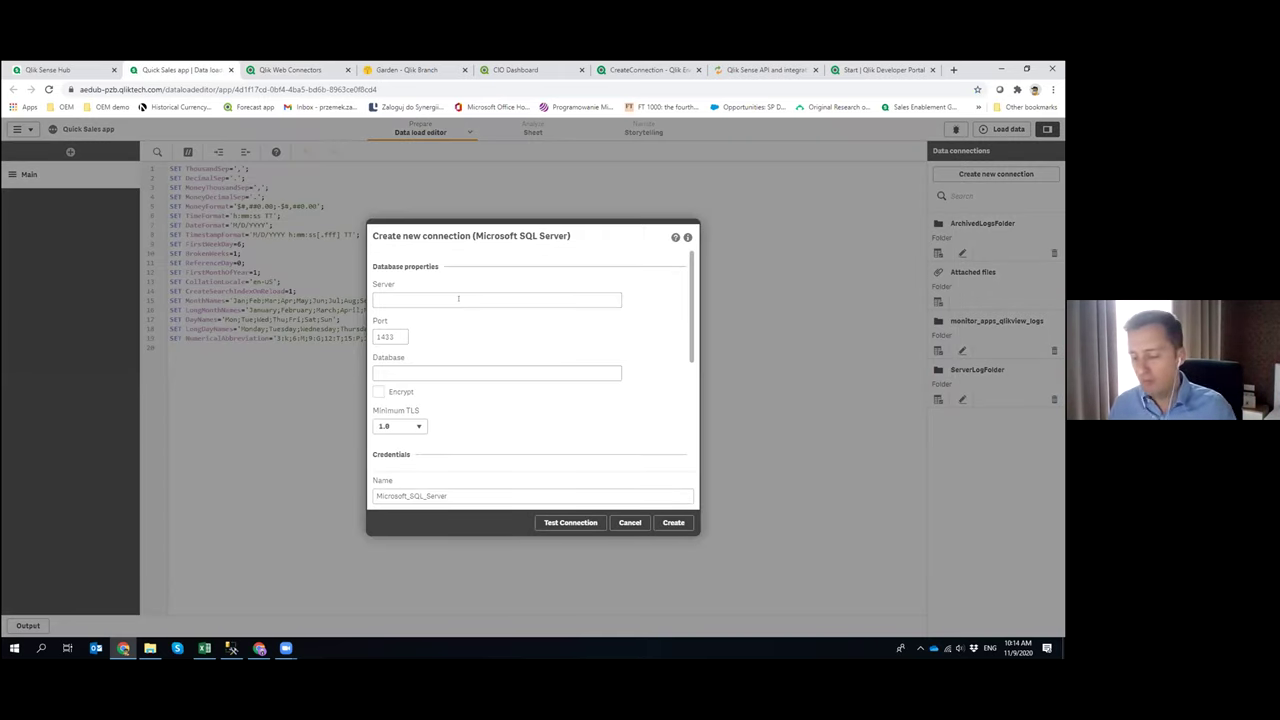
{"action": "left_click", "coordinate": [458, 298]}
{"action": "type", "text": "localhost"}
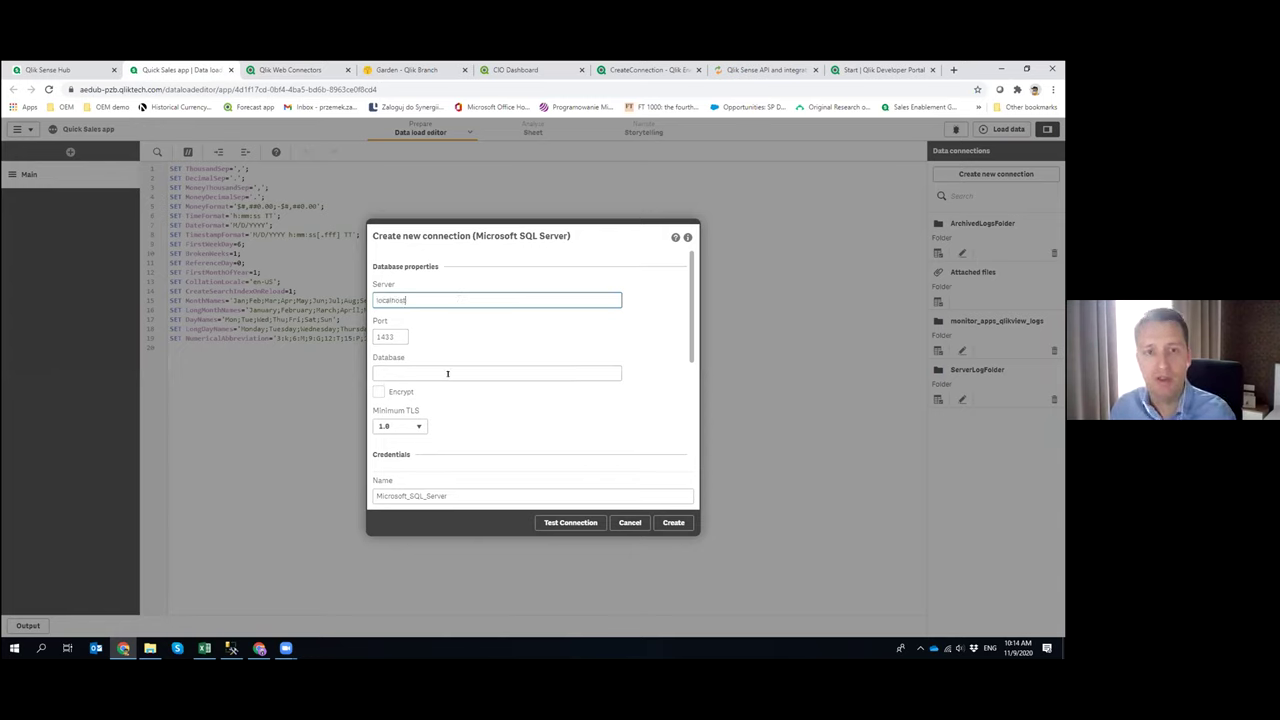
{"action": "left_click", "coordinate": [447, 373]}
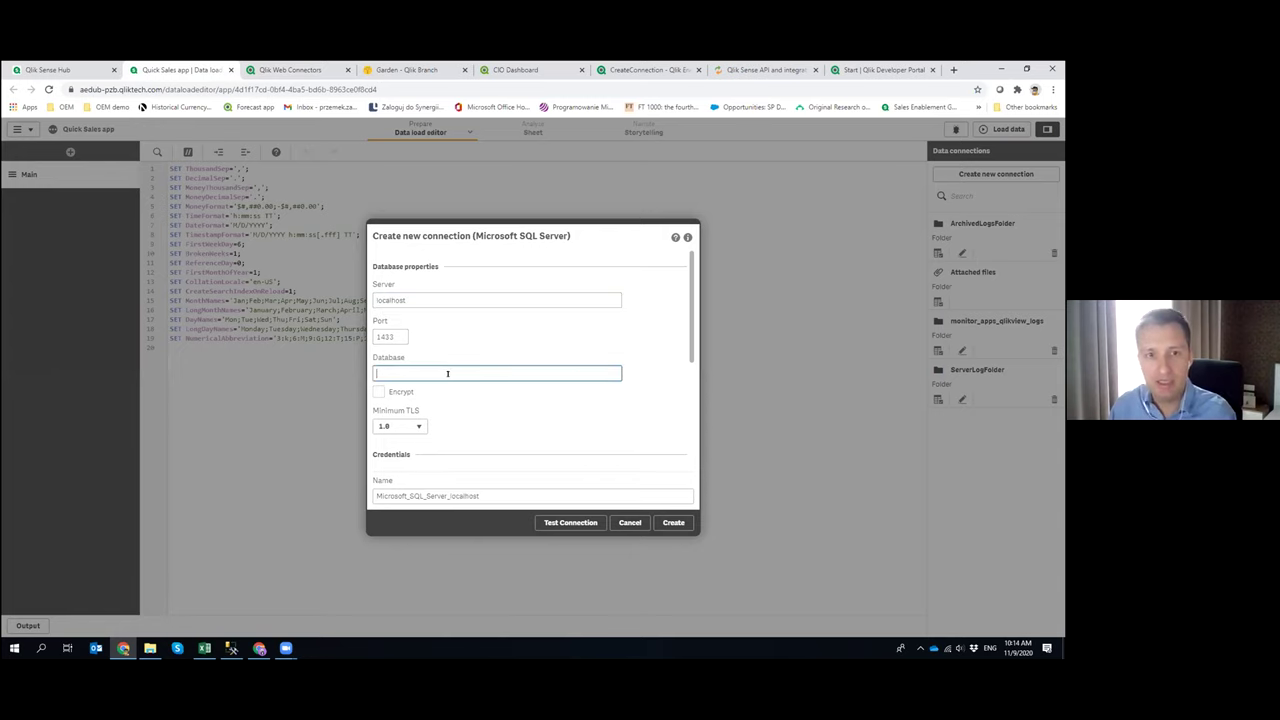
{"action": "type", "text": "CRM"}
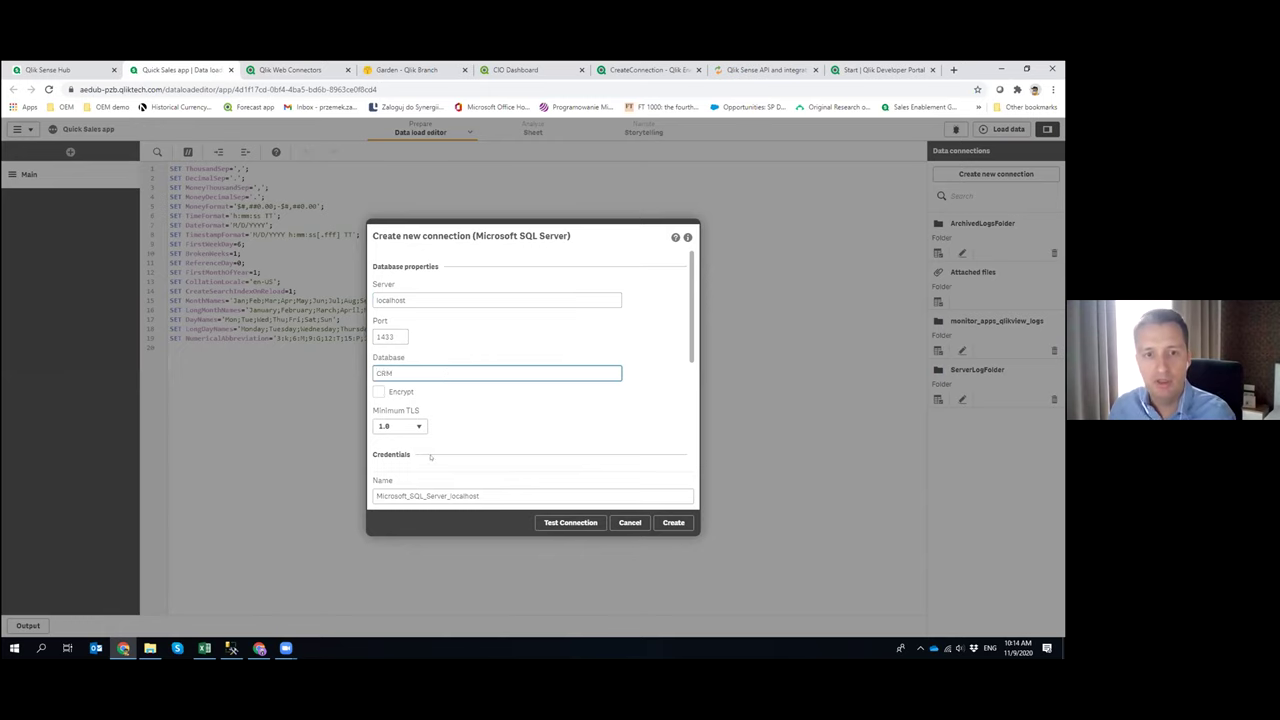
{"action": "scroll", "coordinate": [430, 457], "scroll_direction": "down", "scroll_amount": 1}
{"action": "scroll", "coordinate": [423, 401], "scroll_direction": "down", "scroll_amount": 1}
Enter the database user name and password, and name the connection 'CRM DB'
{"action": "left_click", "coordinate": [423, 401]}
{"action": "type", "text": "crm"}
{"action": "key", "text": "Tab"}
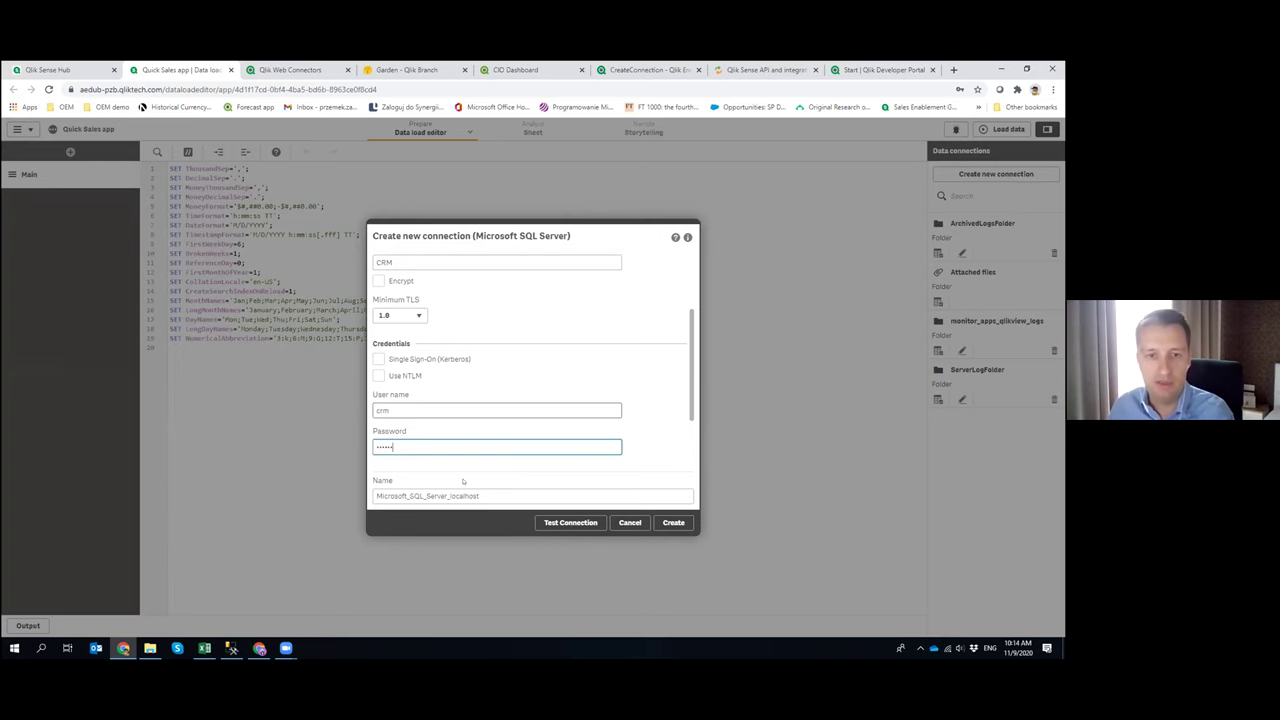
{"action": "scroll", "coordinate": [475, 487], "scroll_direction": "down", "scroll_amount": 2}
{"action": "key", "text": "Tab"}
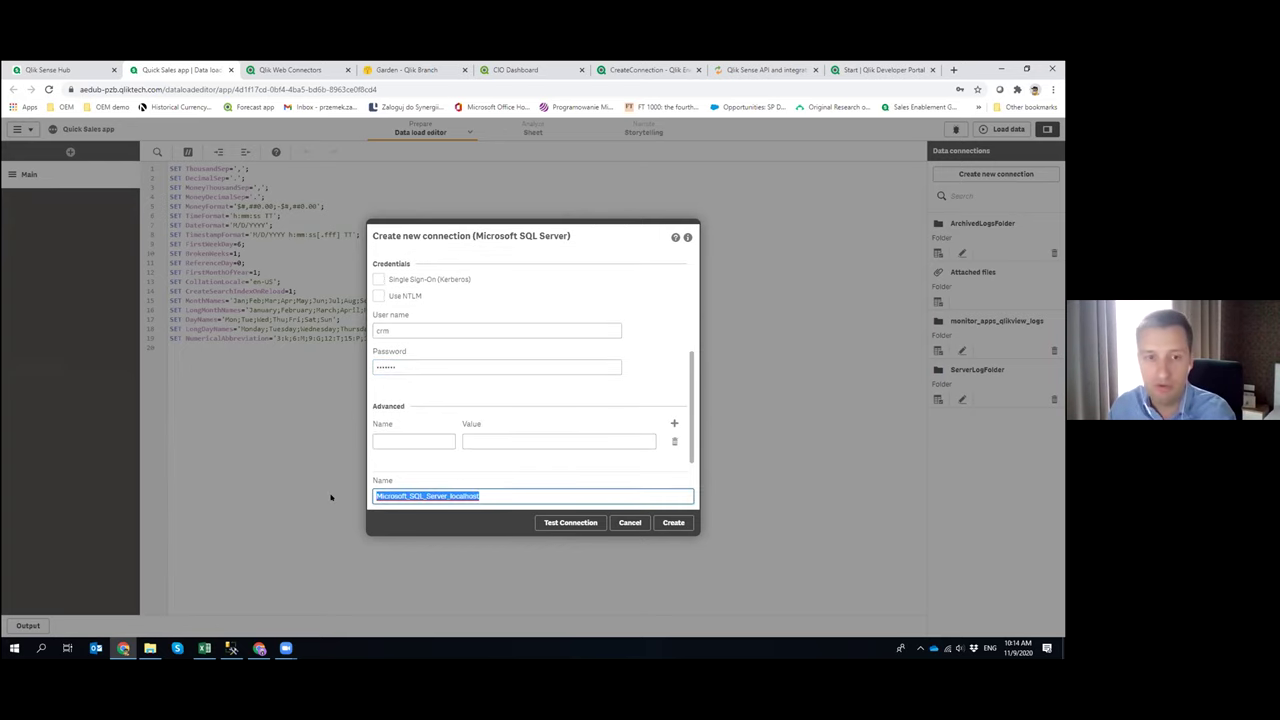
{"action": "type", "text": "CRM DB"}
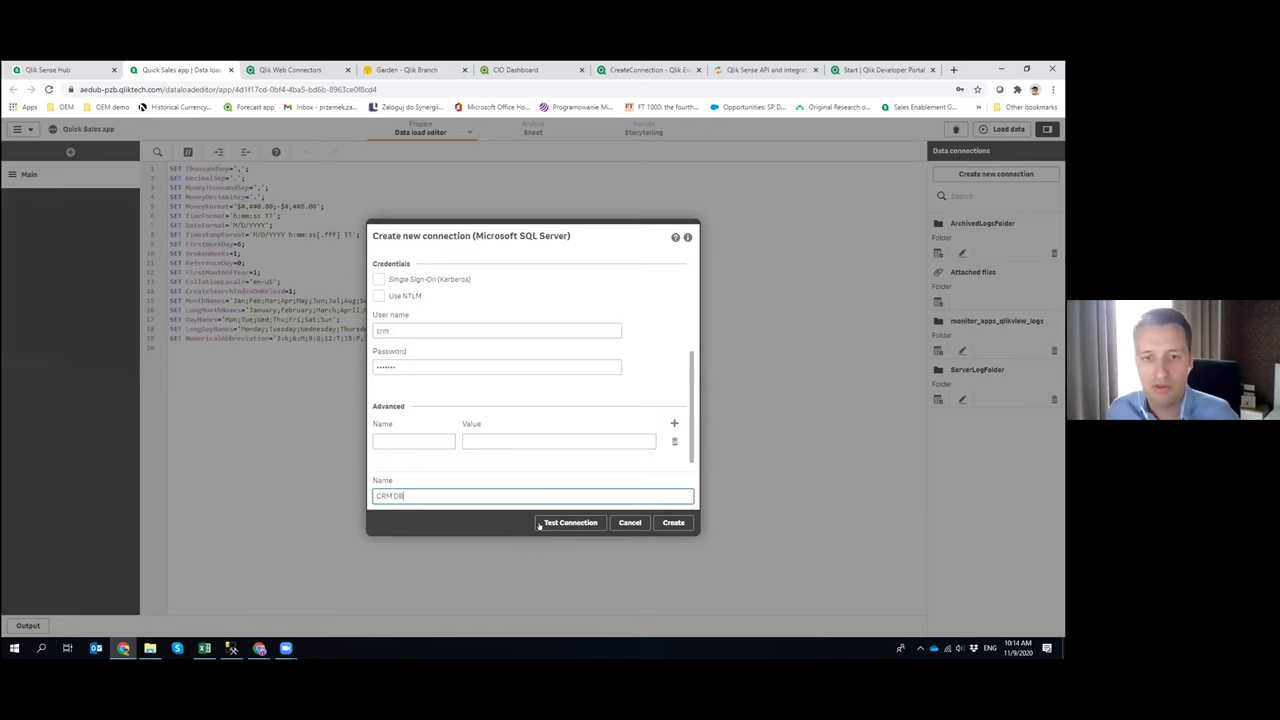
Test the CRM DB connection and create it
{"action": "left_click", "coordinate": [543, 524]}
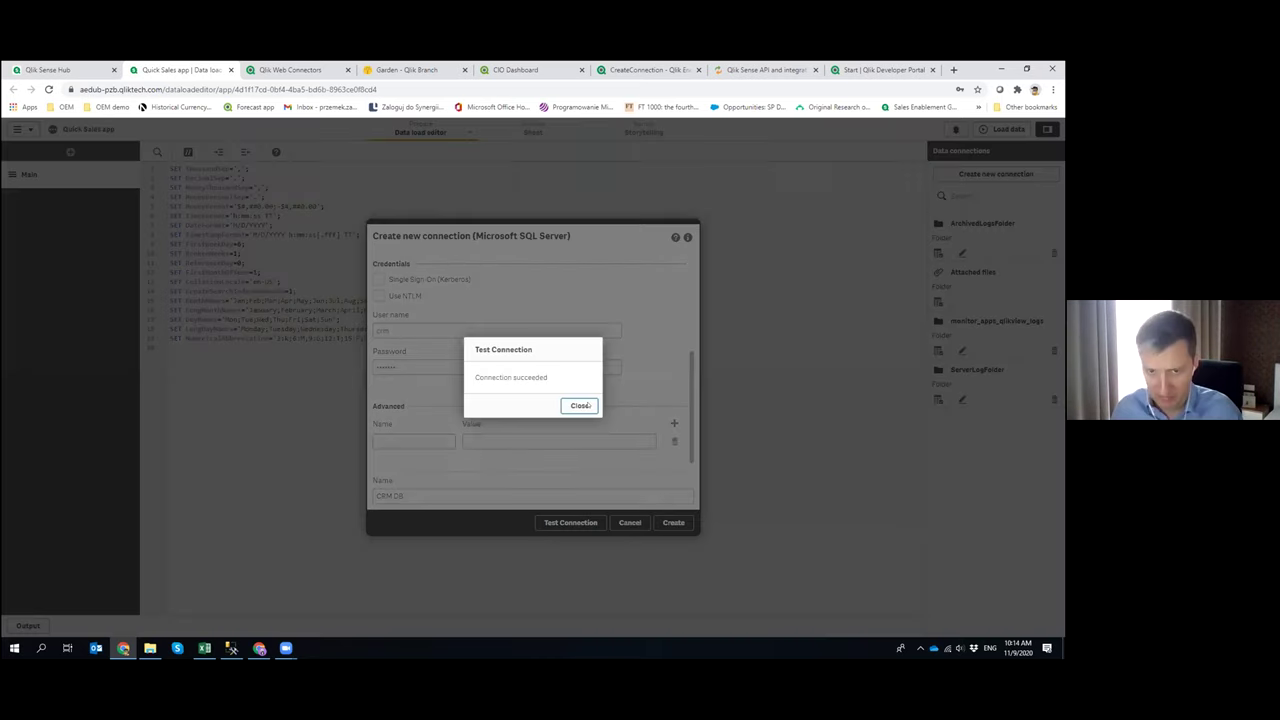
{"action": "left_click", "coordinate": [585, 405]}
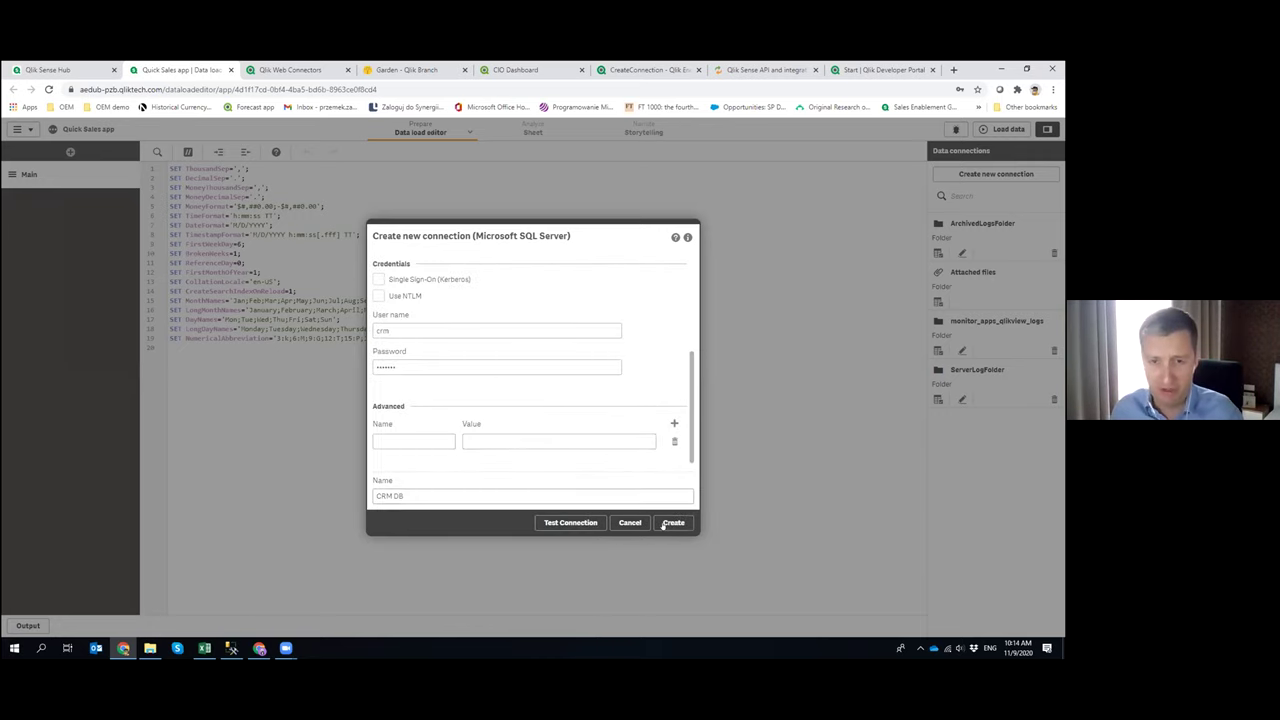
{"action": "left_click", "coordinate": [665, 524]}
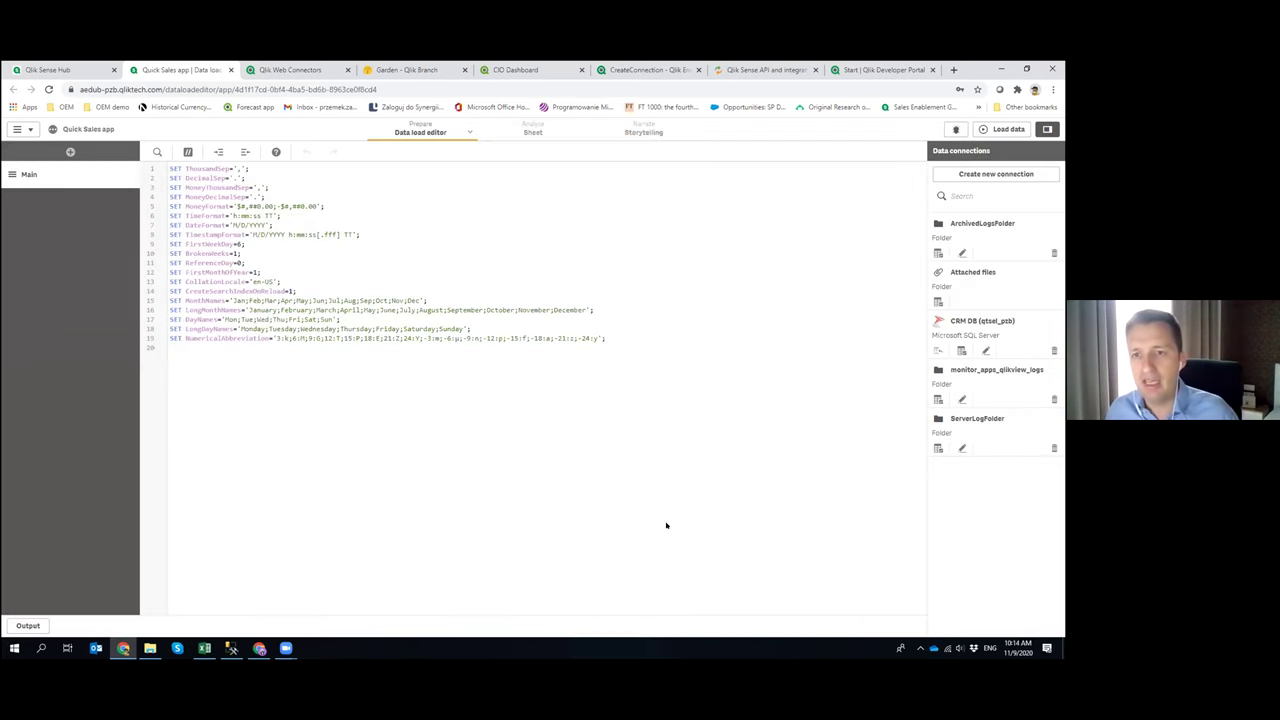
From CRM DB, pick owner dbo, select Customers and SalesData, and insert their LOAD statements
{"action": "left_click", "coordinate": [961, 350]}
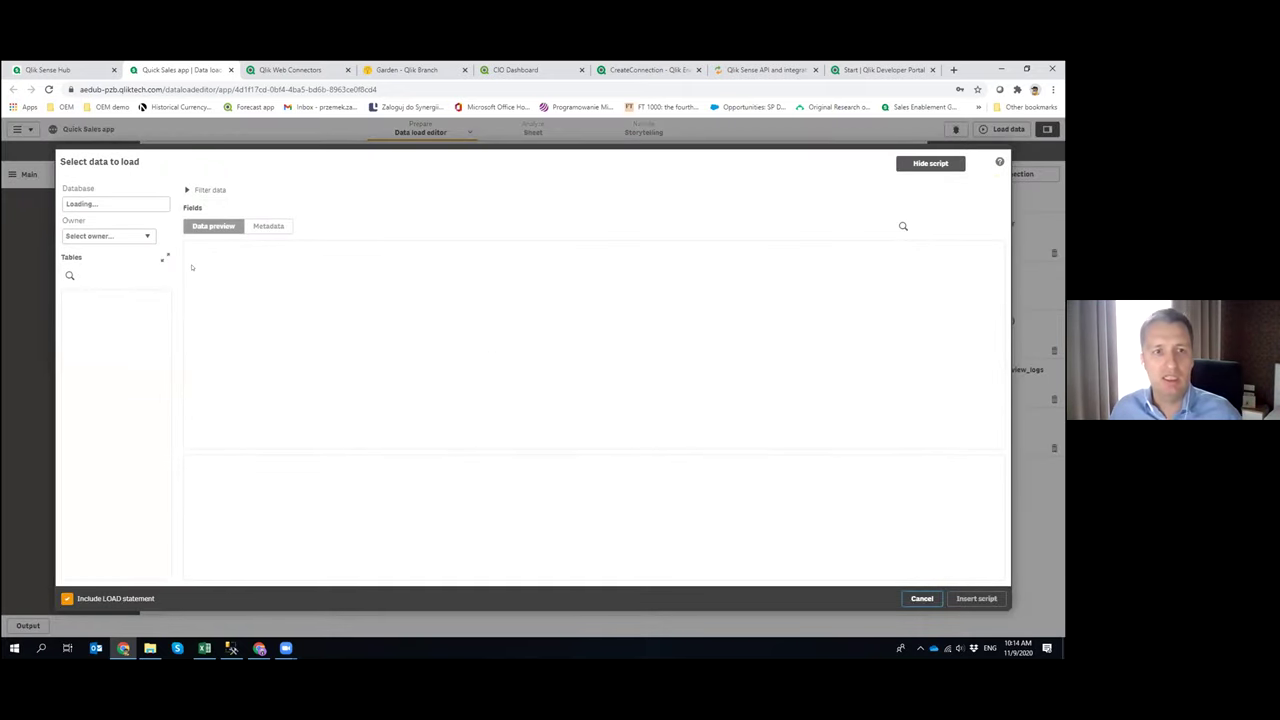
{"action": "left_click", "coordinate": [137, 240]}
{"action": "key", "text": "Down"}
{"action": "key", "text": "Return"}
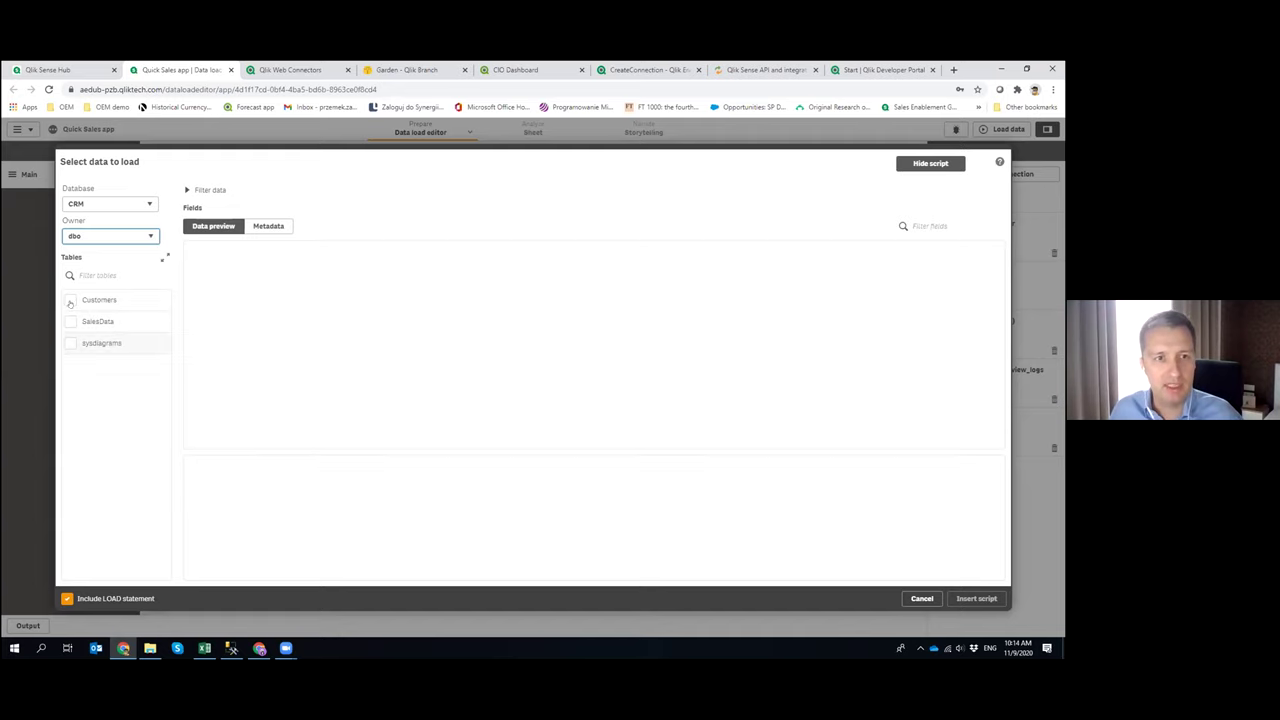
{"action": "left_click", "coordinate": [70, 302]}
{"action": "left_click", "coordinate": [70, 321]}
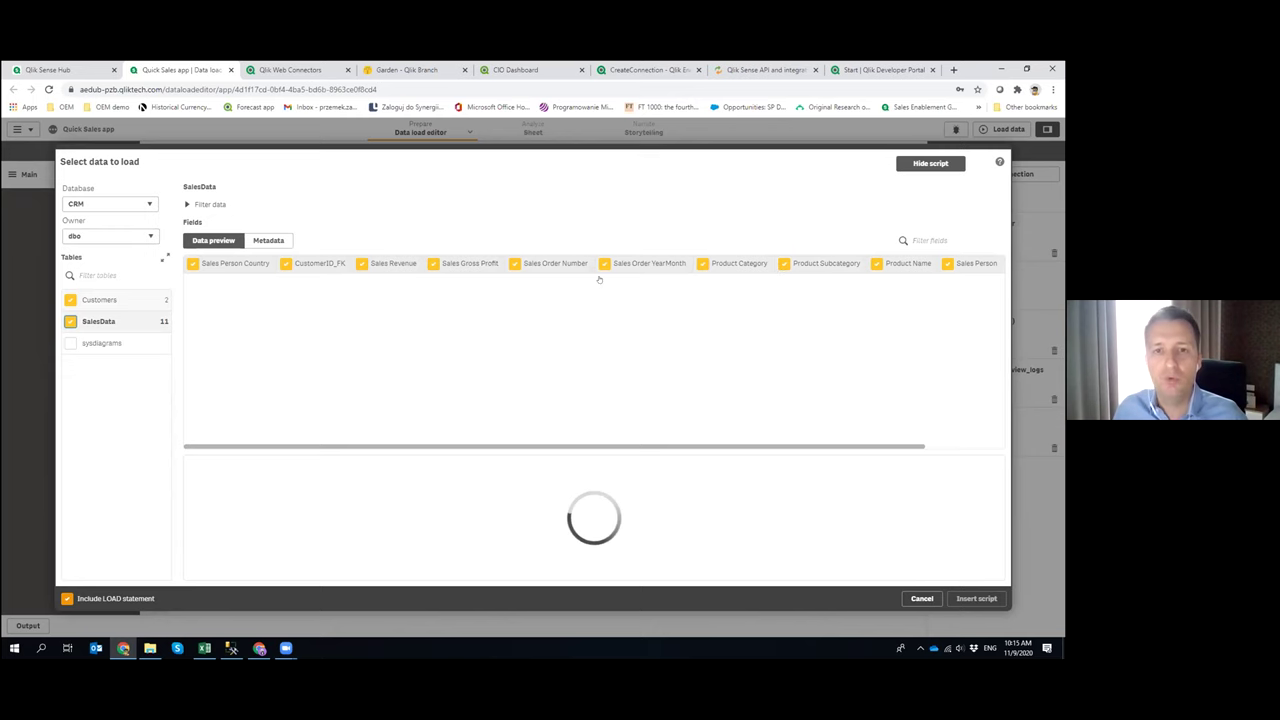
{"action": "left_click", "coordinate": [185, 204]}
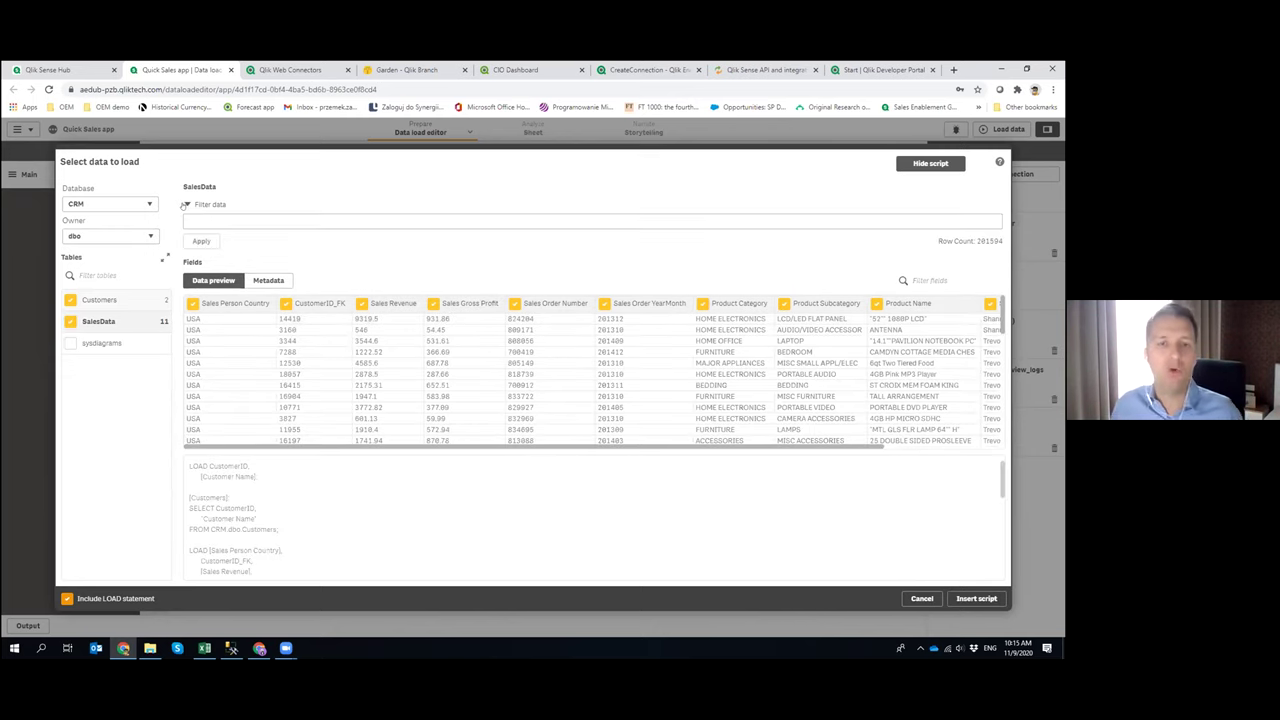
{"action": "left_click", "coordinate": [990, 598]}
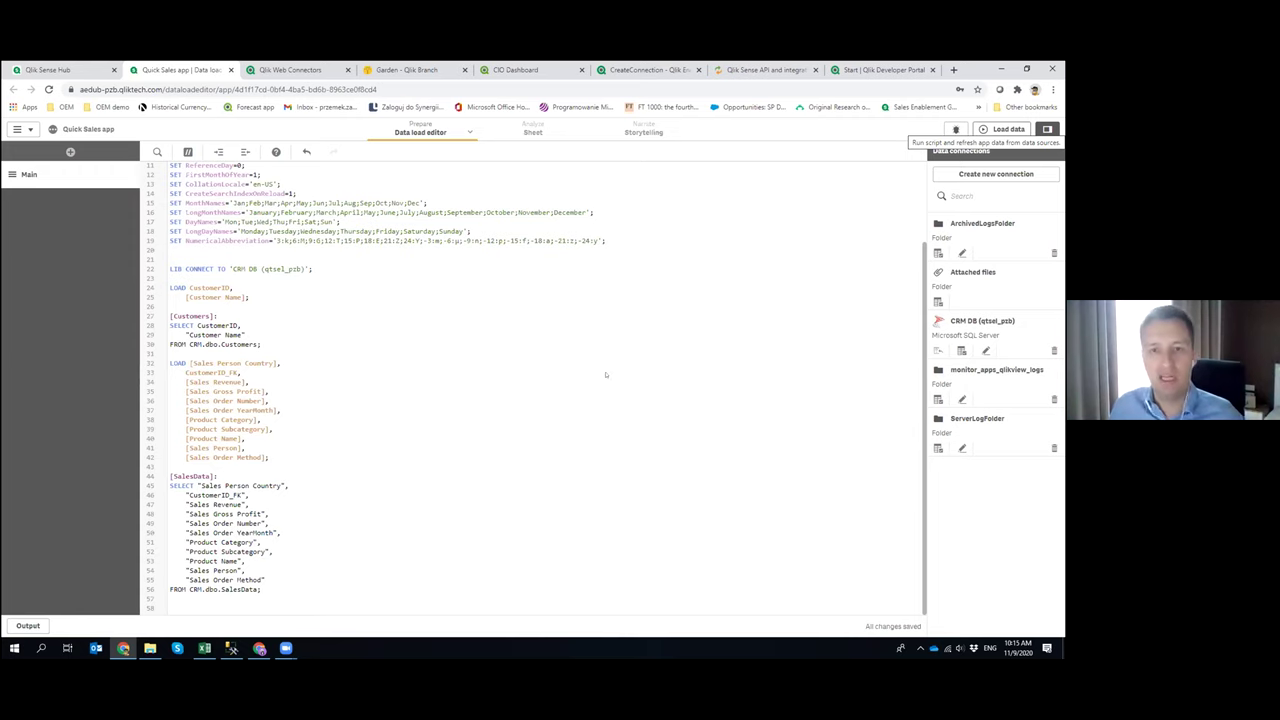
Run the load script, fetching 16,372 Customers and 201,594 SalesData rows
{"action": "left_click", "coordinate": [1003, 129]}
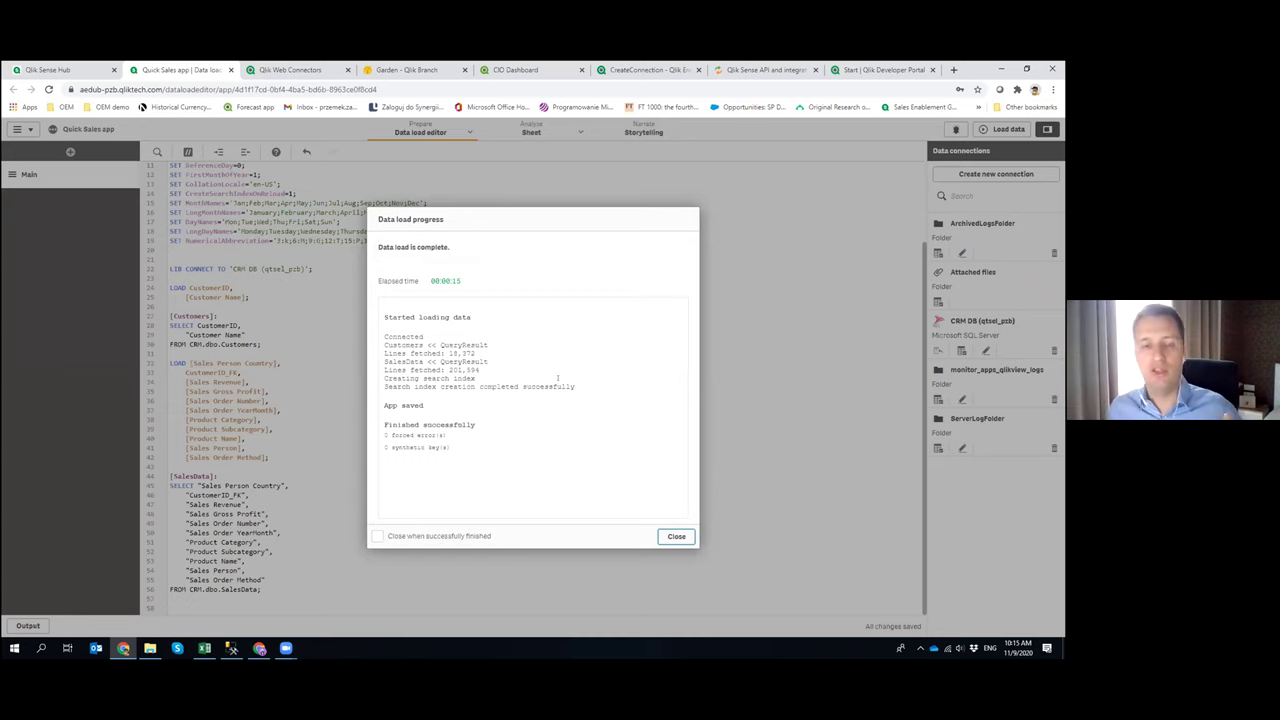
{"action": "key", "text": "Escape"}
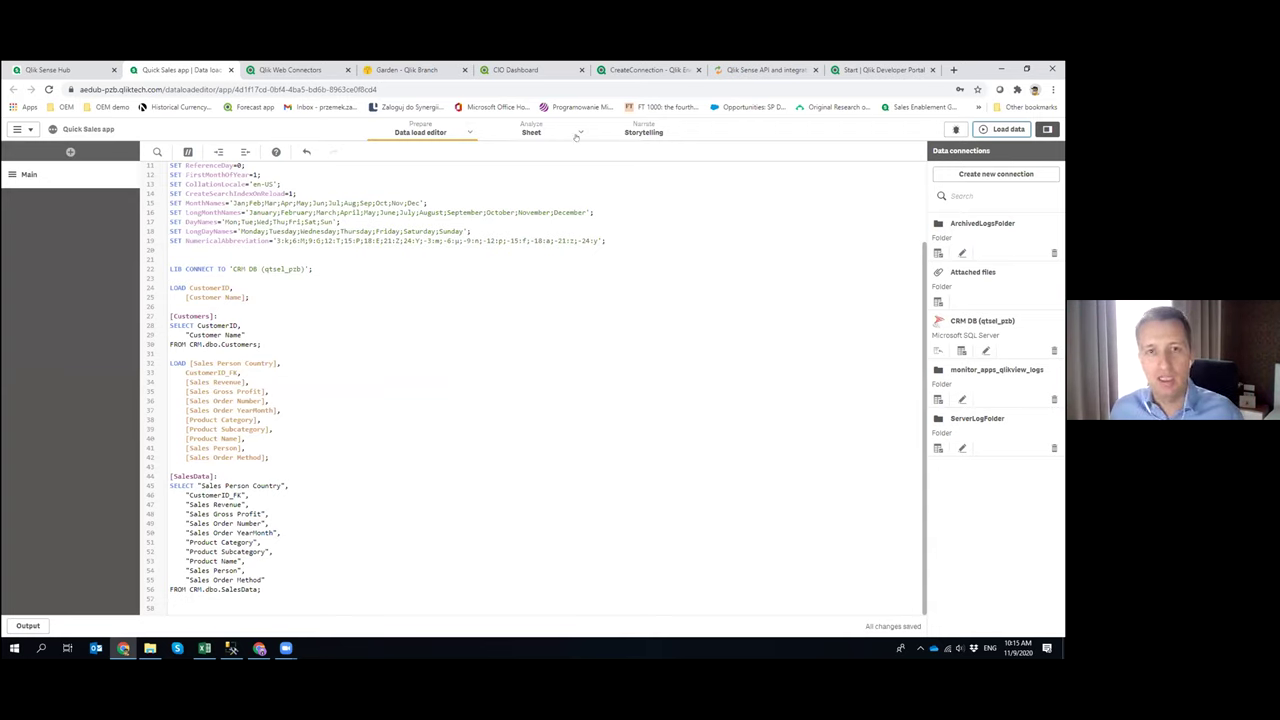
Switch to the Data manager and synchronize the scripted Customers and SalesData tables
{"action": "left_click", "coordinate": [469, 132]}
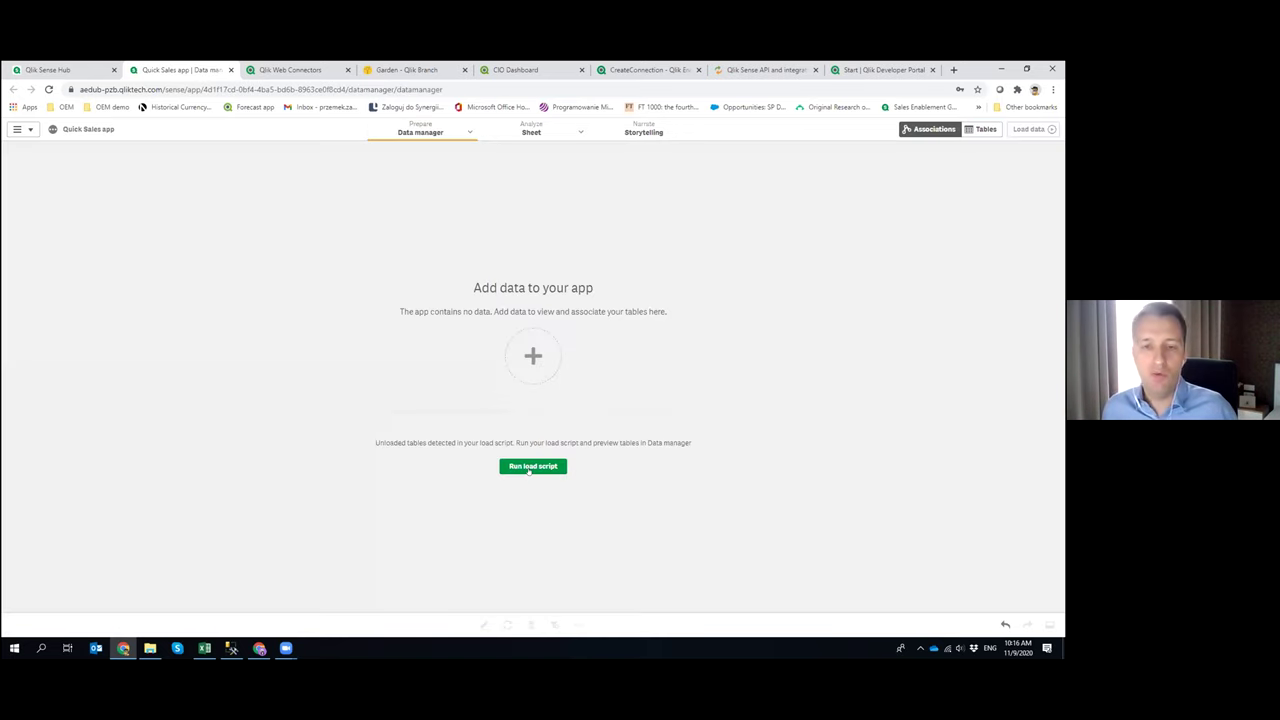
{"action": "left_click", "coordinate": [530, 470]}
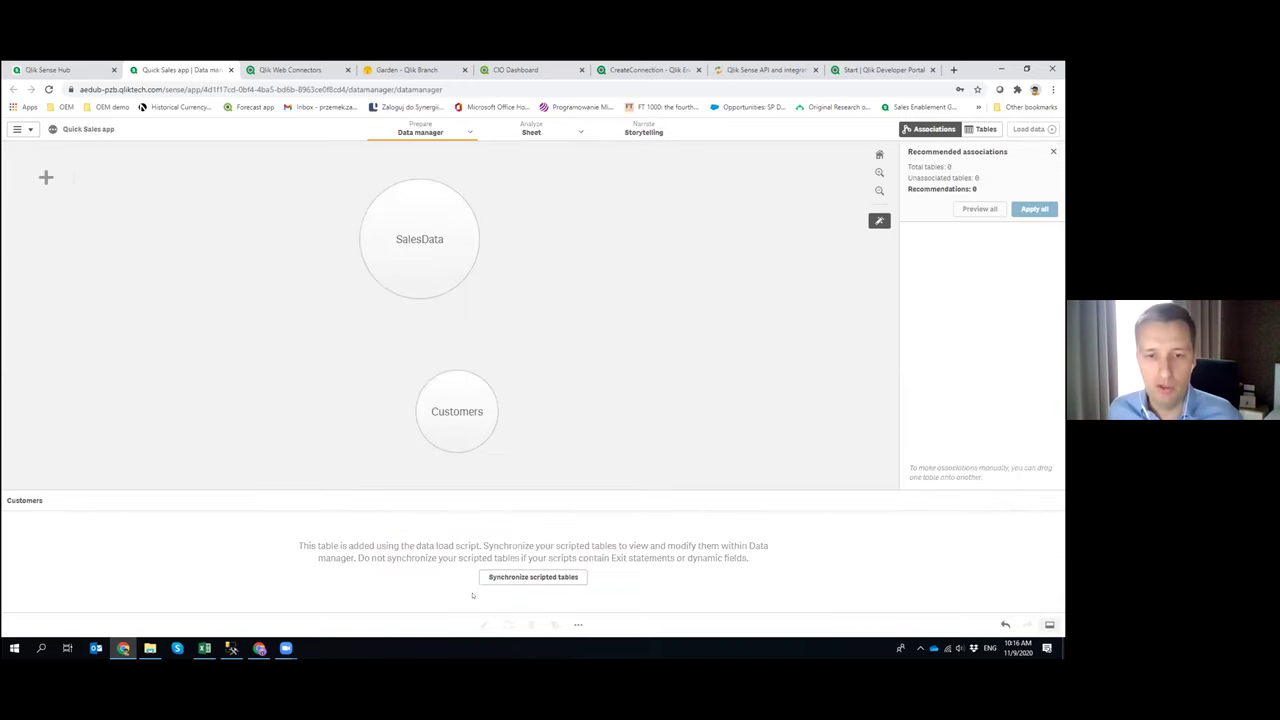
{"action": "left_click", "coordinate": [511, 575]}
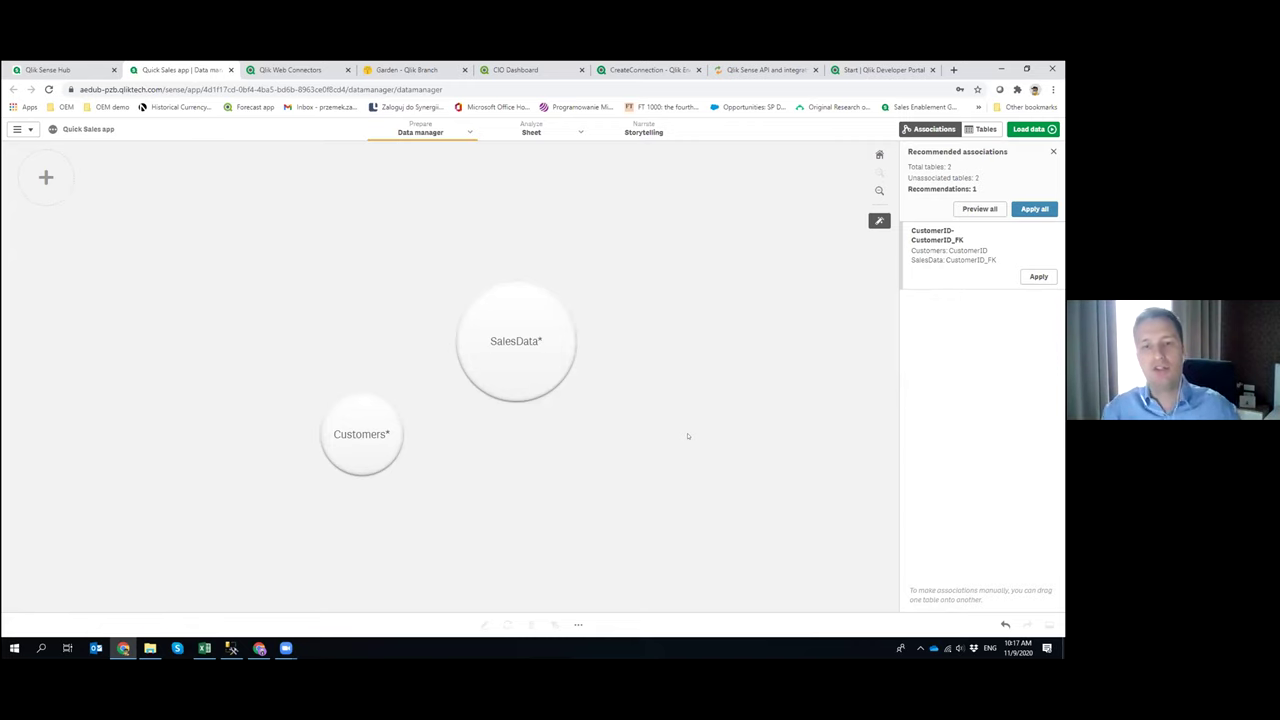
Preview the recommended CustomerID to CustomerID_FK association between Customers and SalesData
{"action": "left_click", "coordinate": [980, 208]}
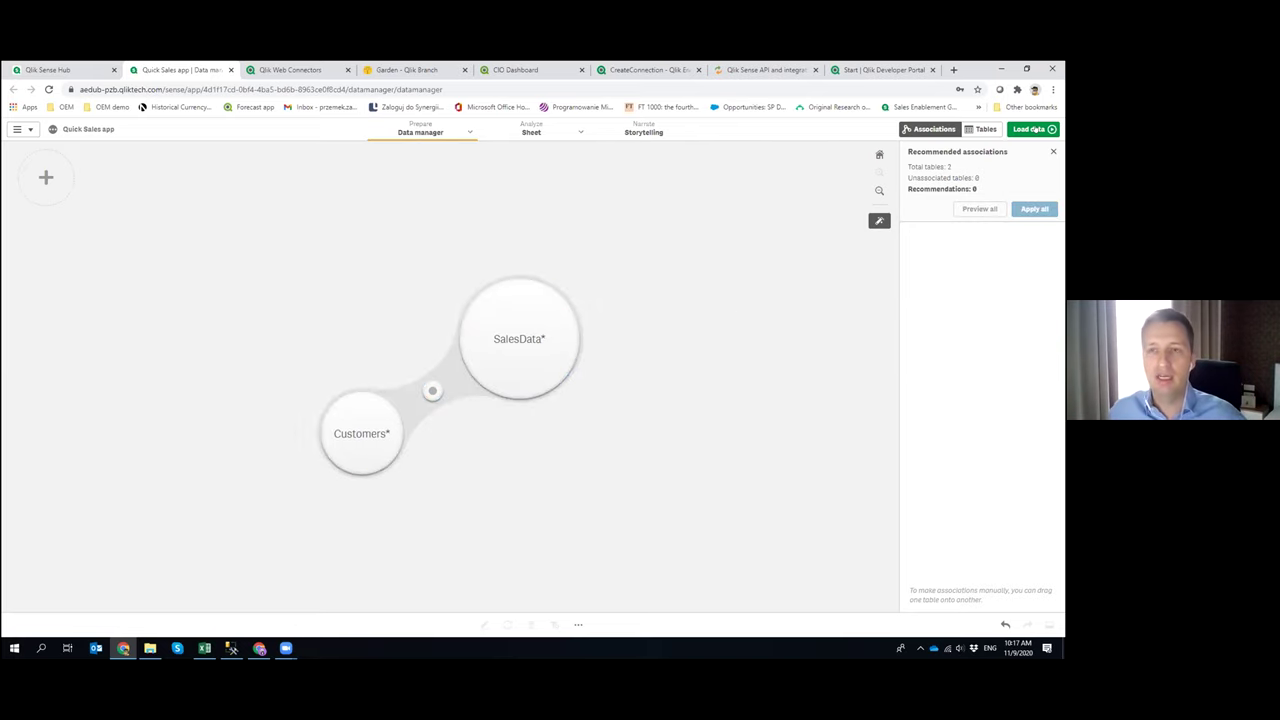
Reload the app data with the association, then go to Explore insights from the success dialog
{"action": "left_click", "coordinate": [1034, 130]}
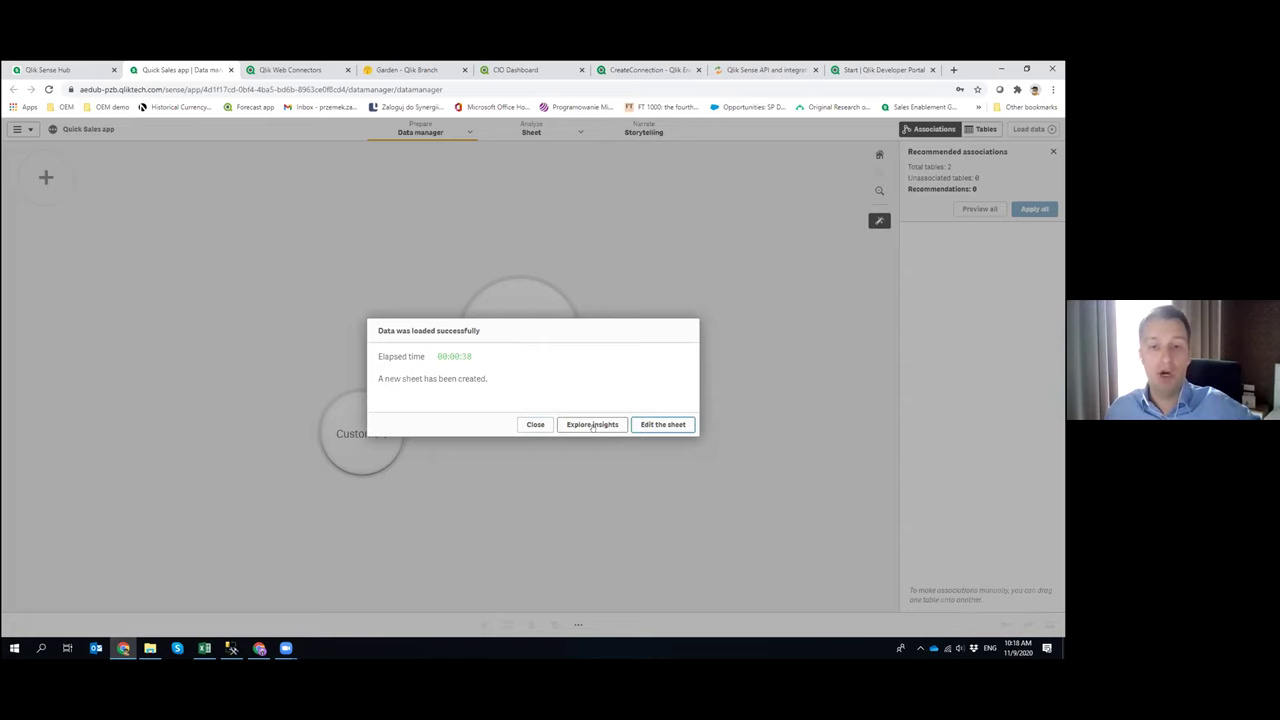
{"action": "left_click", "coordinate": [593, 425]}
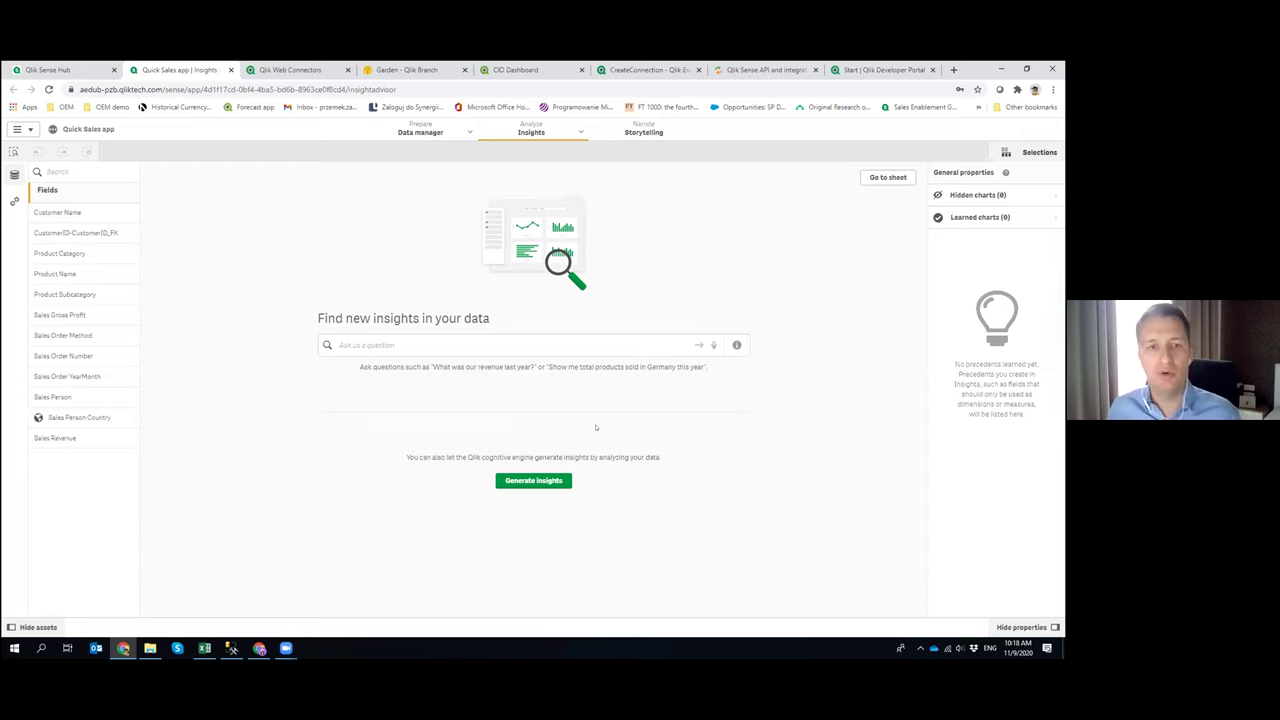
Generate automatic insights and browse the 8 resulting charts, including sum(Sales Revenue) of 2.12G
{"action": "left_click", "coordinate": [555, 481]}
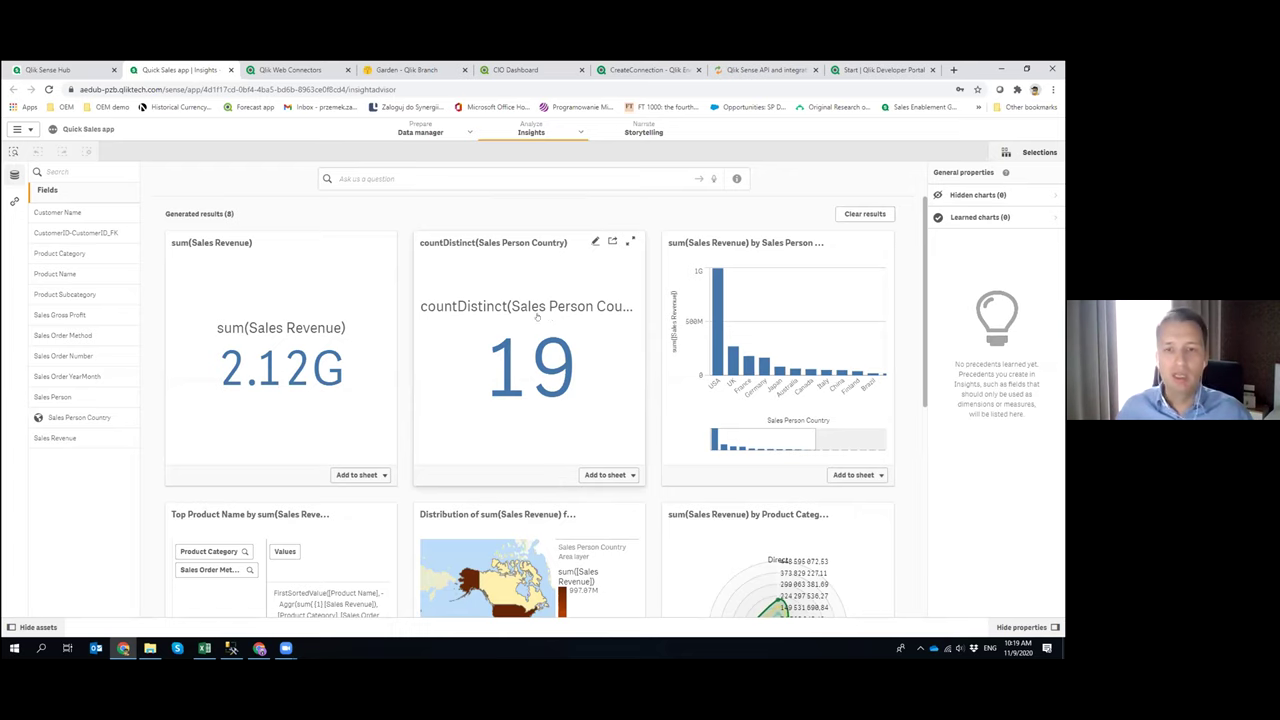
{"action": "scroll", "coordinate": [538, 318], "scroll_direction": "down", "scroll_amount": 1}
{"action": "scroll", "coordinate": [572, 395], "scroll_direction": "down", "scroll_amount": 4}
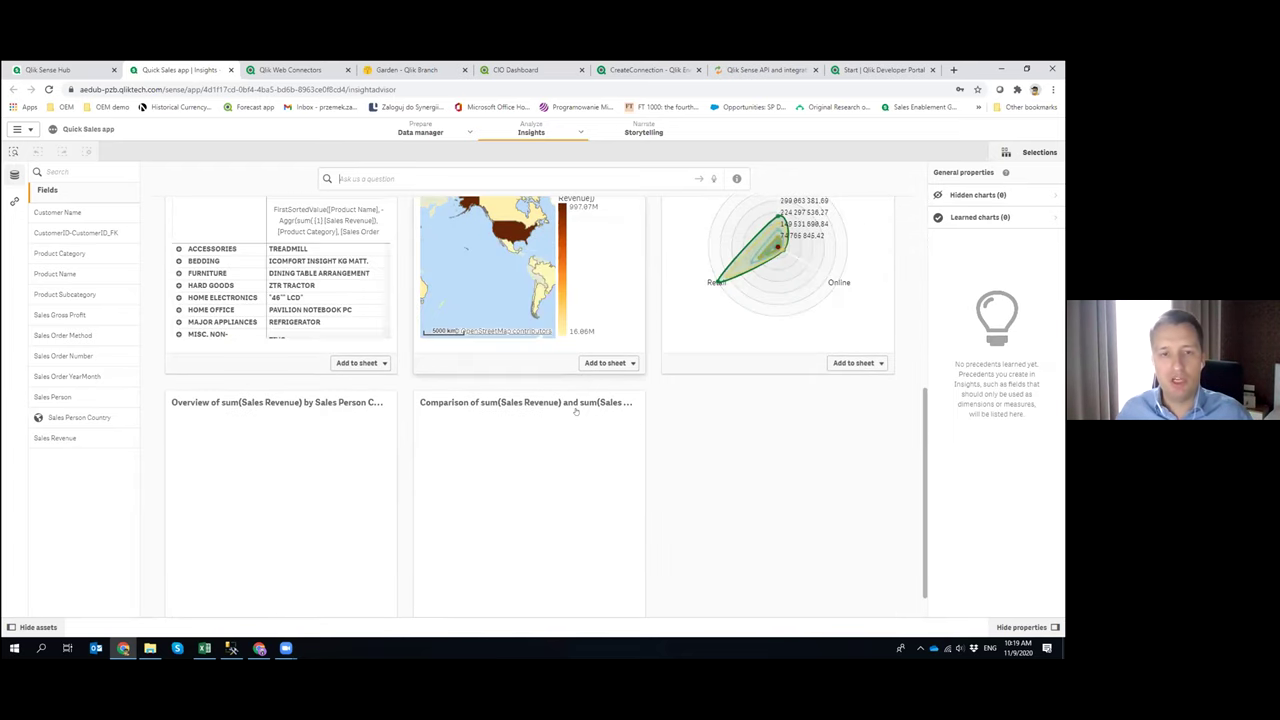
{"action": "scroll", "coordinate": [575, 410], "scroll_direction": "down", "scroll_amount": 1}
{"action": "scroll", "coordinate": [684, 438], "scroll_direction": "up", "scroll_amount": 1}
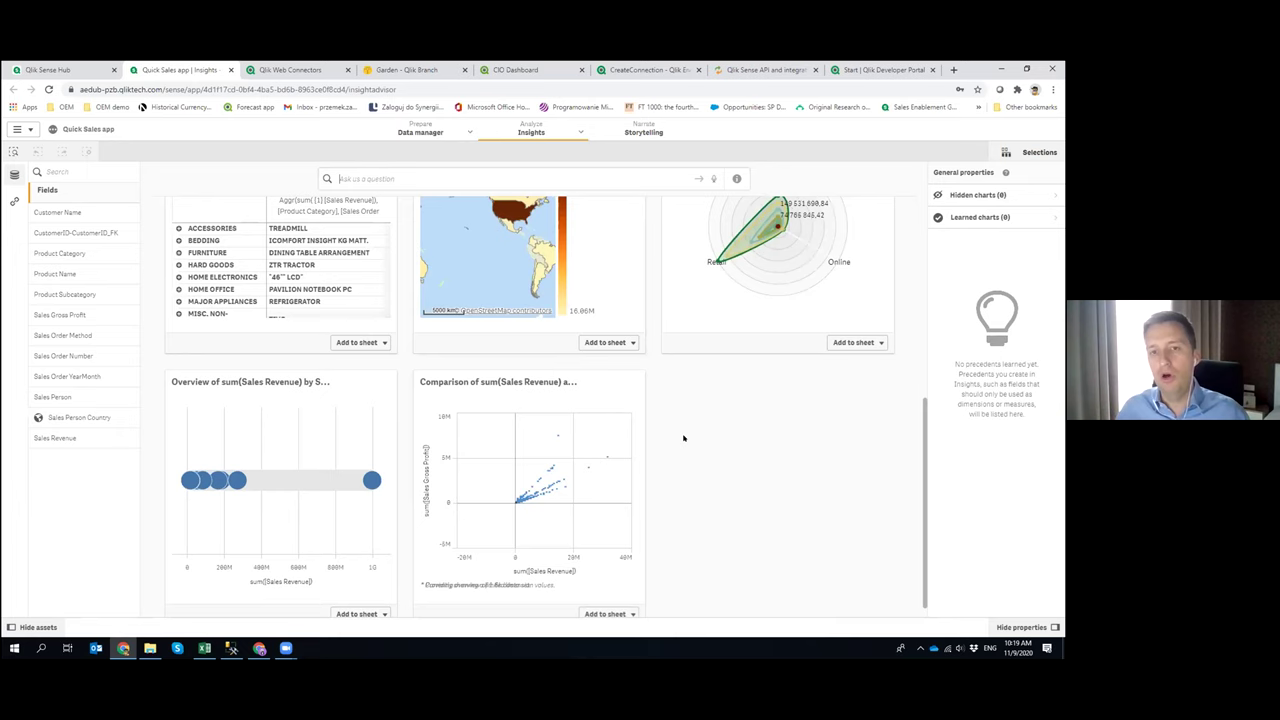
{"action": "scroll", "coordinate": [684, 438], "scroll_direction": "up", "scroll_amount": 4}
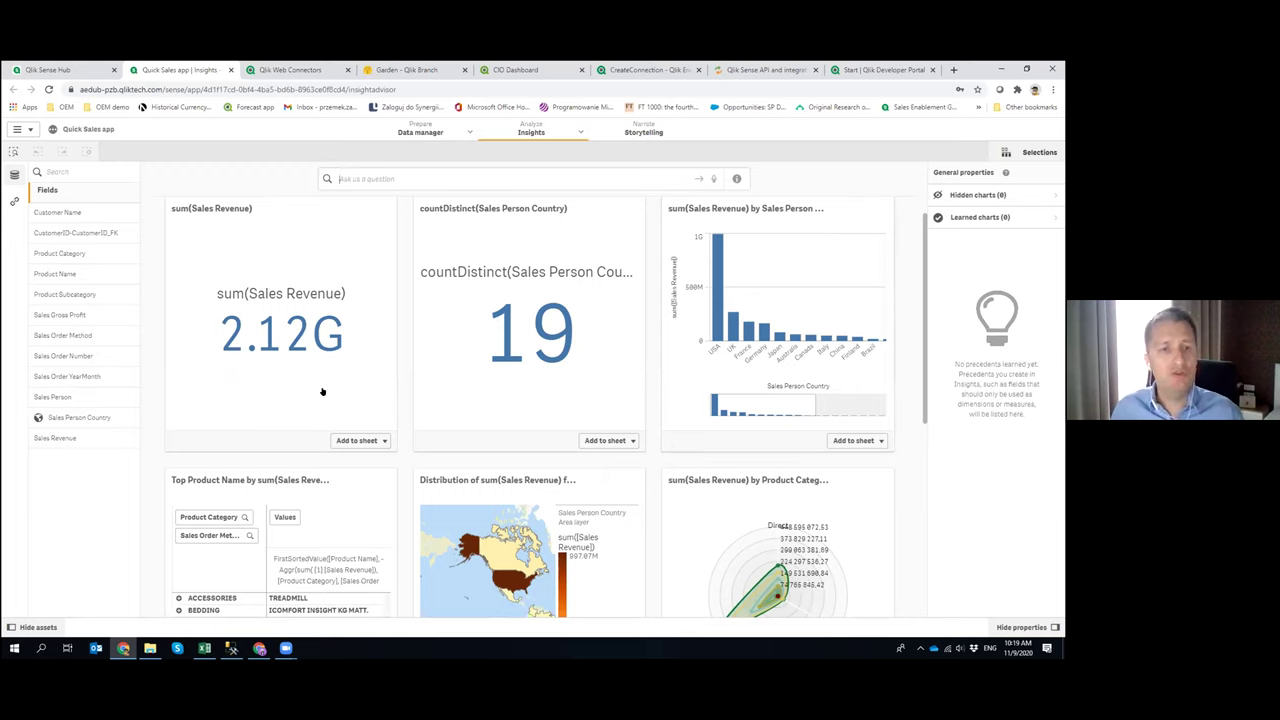
Add the 2.12G sum(Sales Revenue) KPI to My new sheet
{"action": "left_click", "coordinate": [371, 441]}
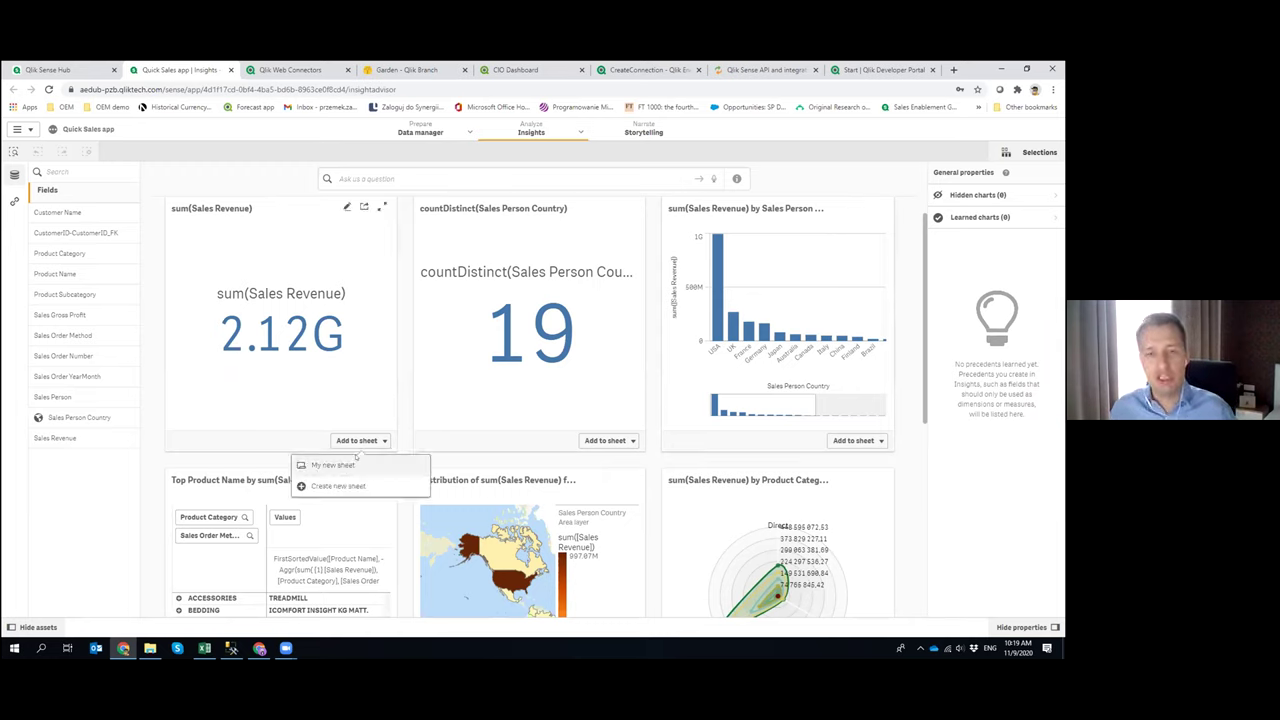
{"action": "left_click", "coordinate": [356, 459]}
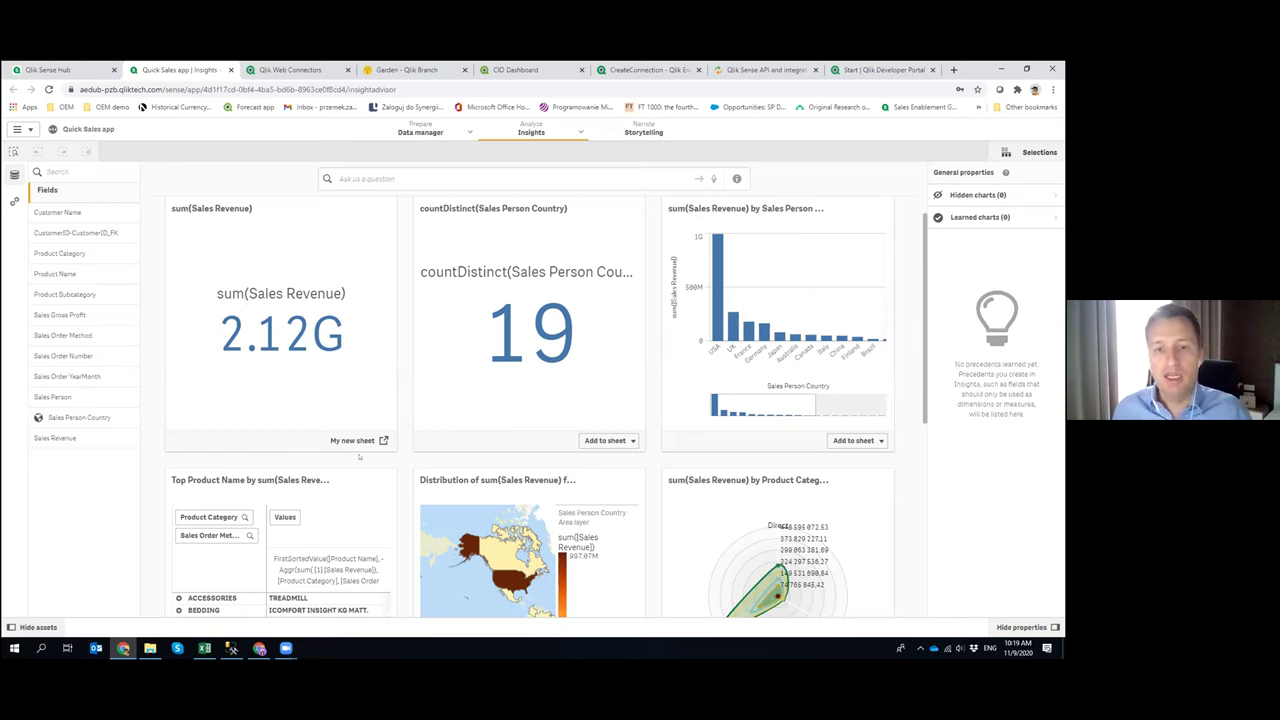
{"action": "scroll", "coordinate": [516, 450], "scroll_direction": "down", "scroll_amount": 1}
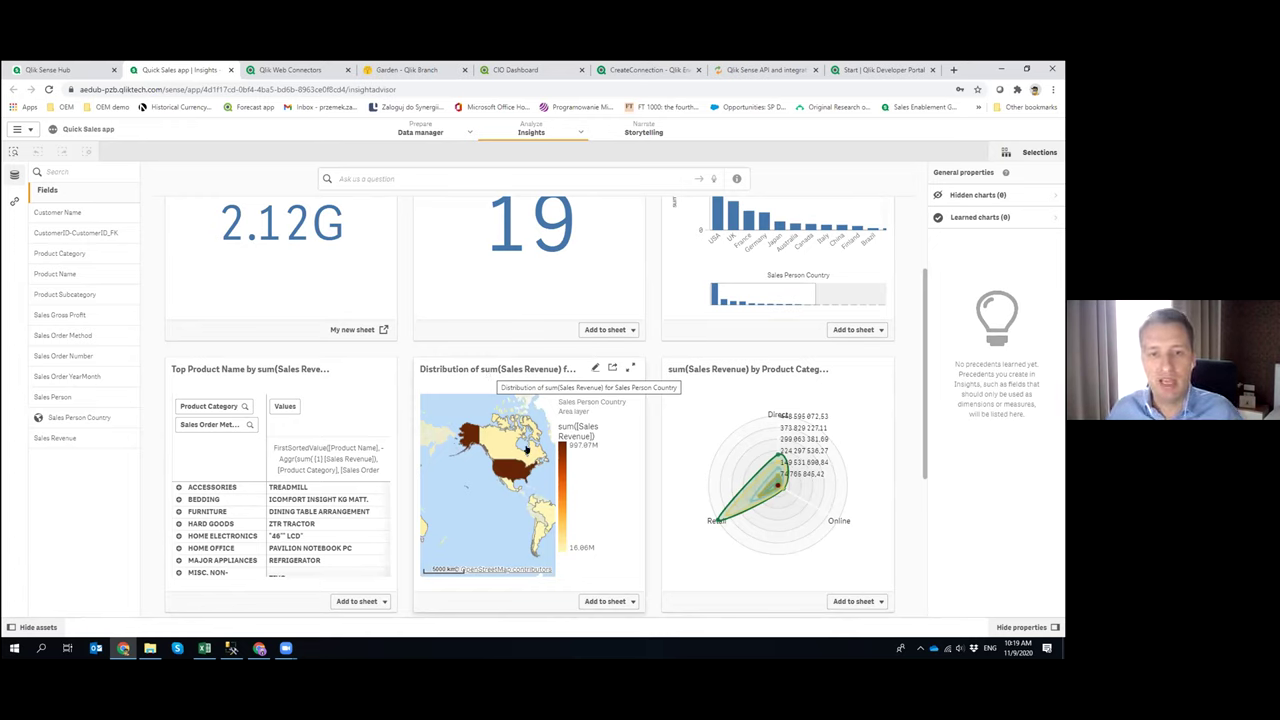
Add the revenue-by-sales-person-country map to My new sheet
{"action": "left_click", "coordinate": [610, 601]}
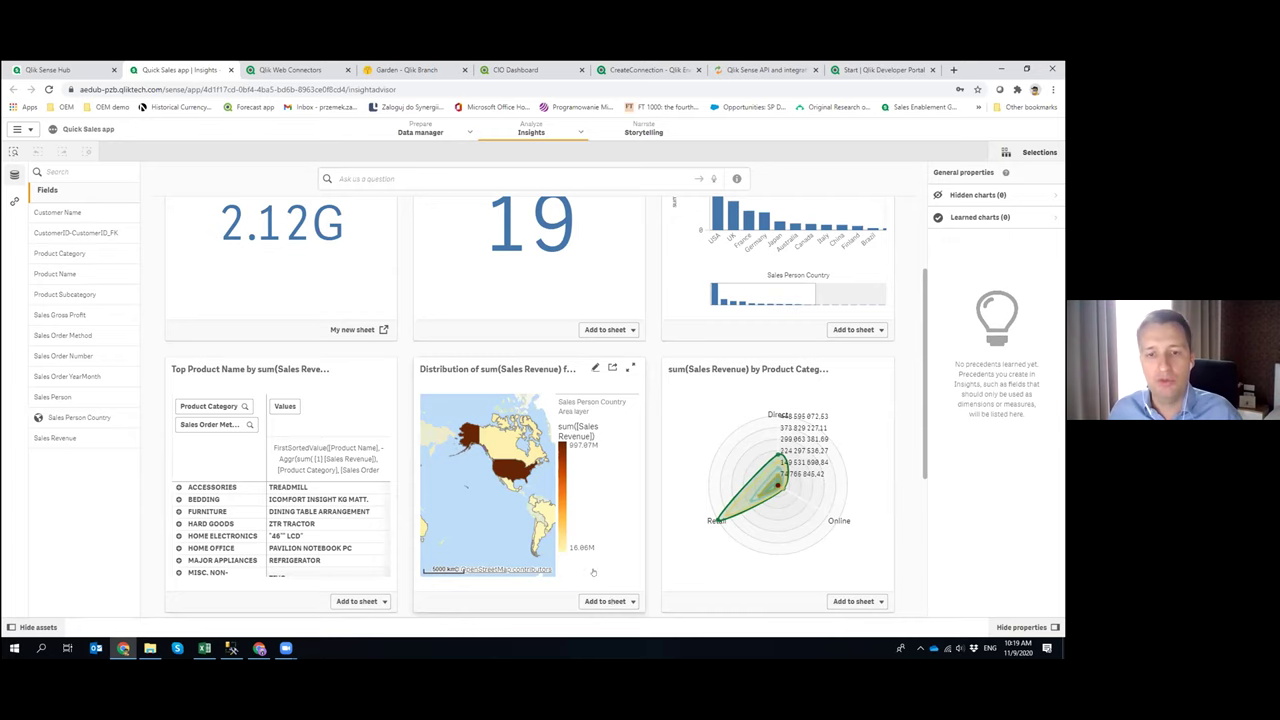
{"action": "left_click", "coordinate": [590, 557]}
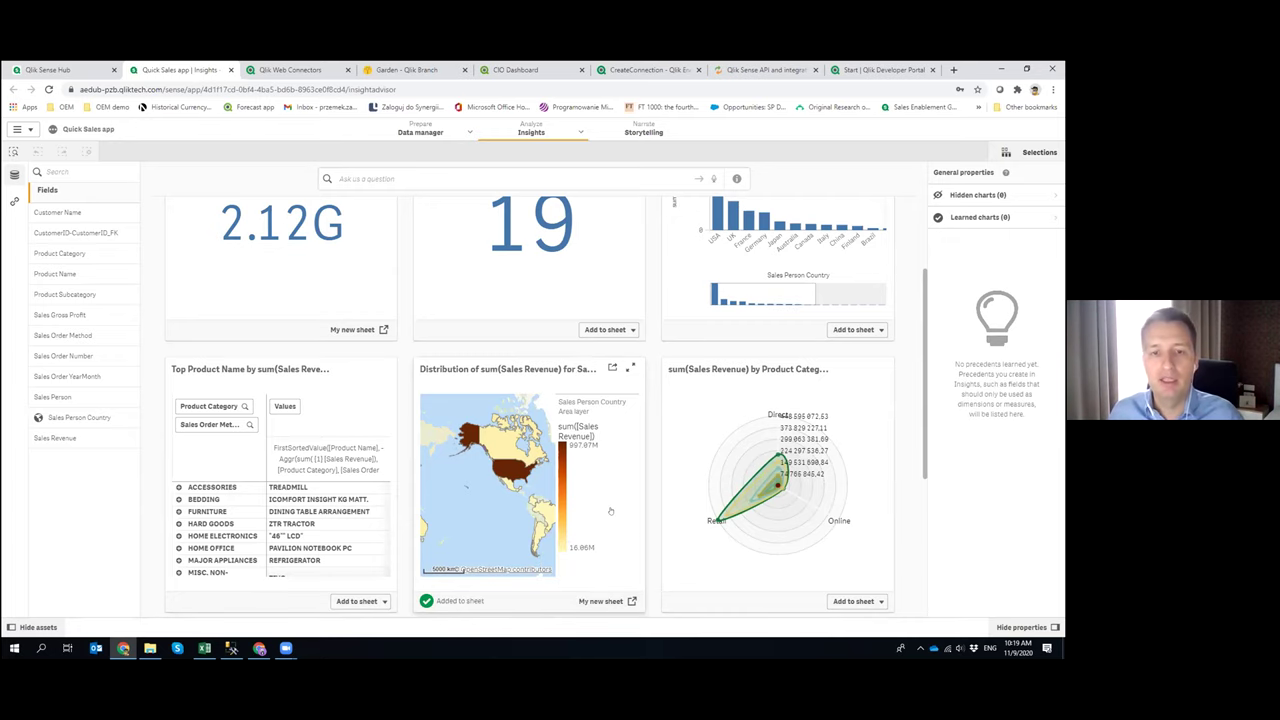
{"action": "scroll", "coordinate": [714, 489], "scroll_direction": "down", "scroll_amount": 2}
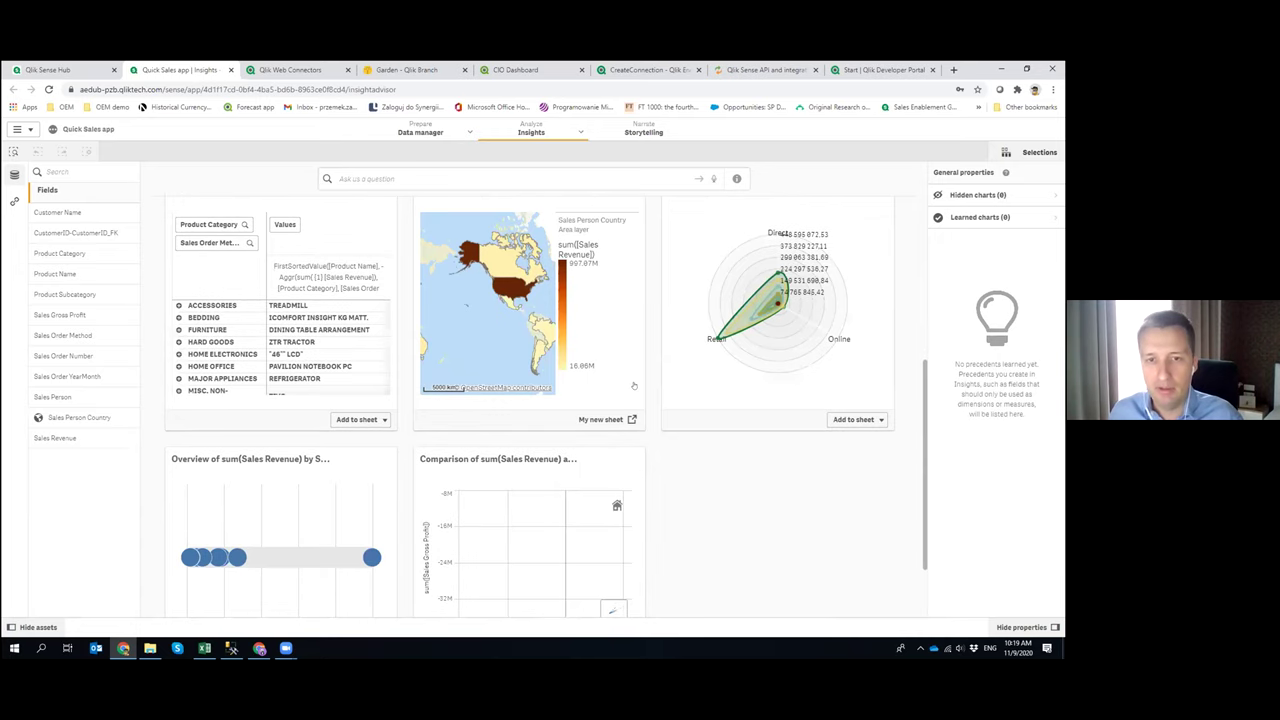
{"action": "scroll", "coordinate": [620, 420], "scroll_direction": "down", "scroll_amount": 3}
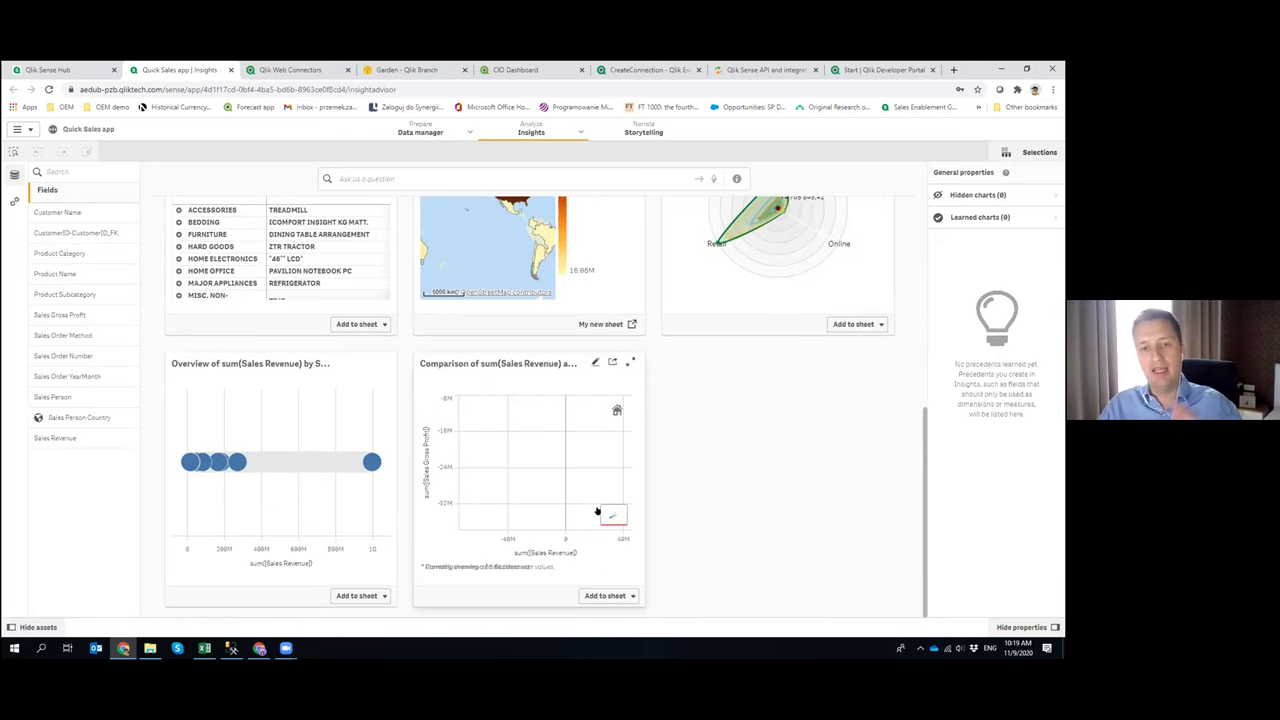
{"action": "scroll", "coordinate": [564, 485], "scroll_direction": "up", "scroll_amount": 1}
{"action": "scroll", "coordinate": [564, 485], "scroll_direction": "up", "scroll_amount": 1}
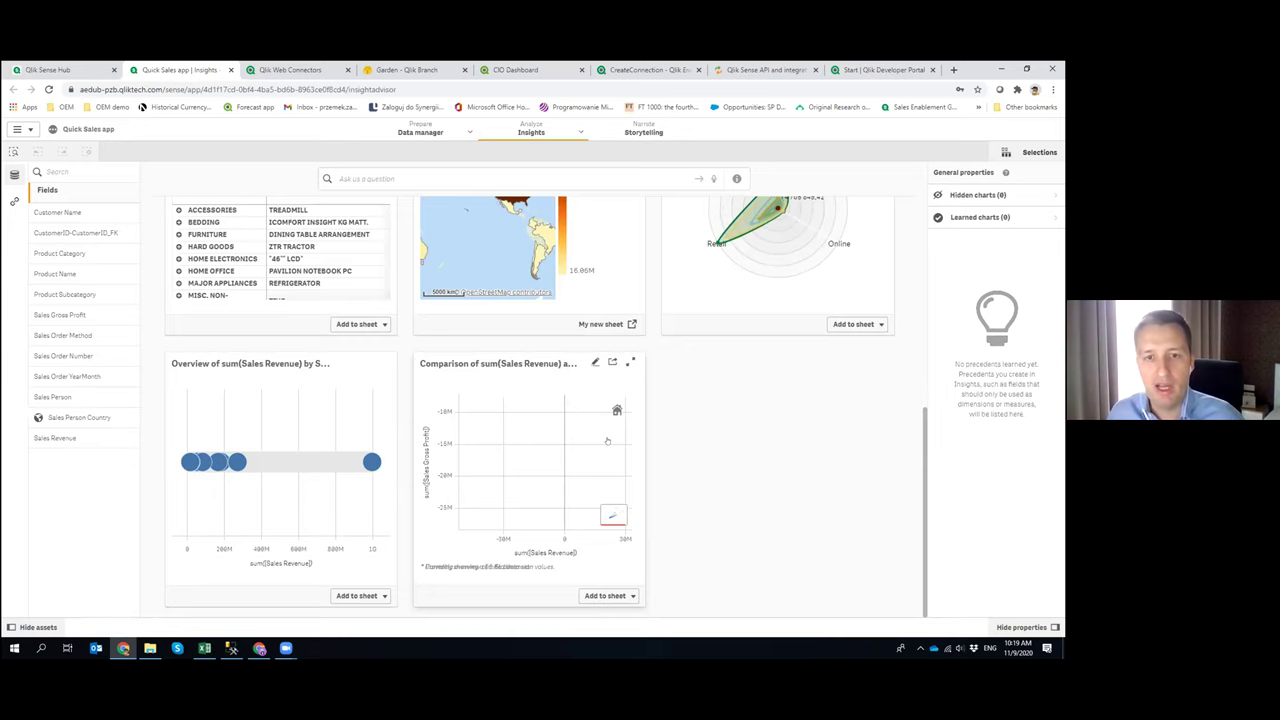
Preview the Sales Revenue vs Gross Profit chart full screen, then edit its properties
{"action": "left_click", "coordinate": [630, 362]}
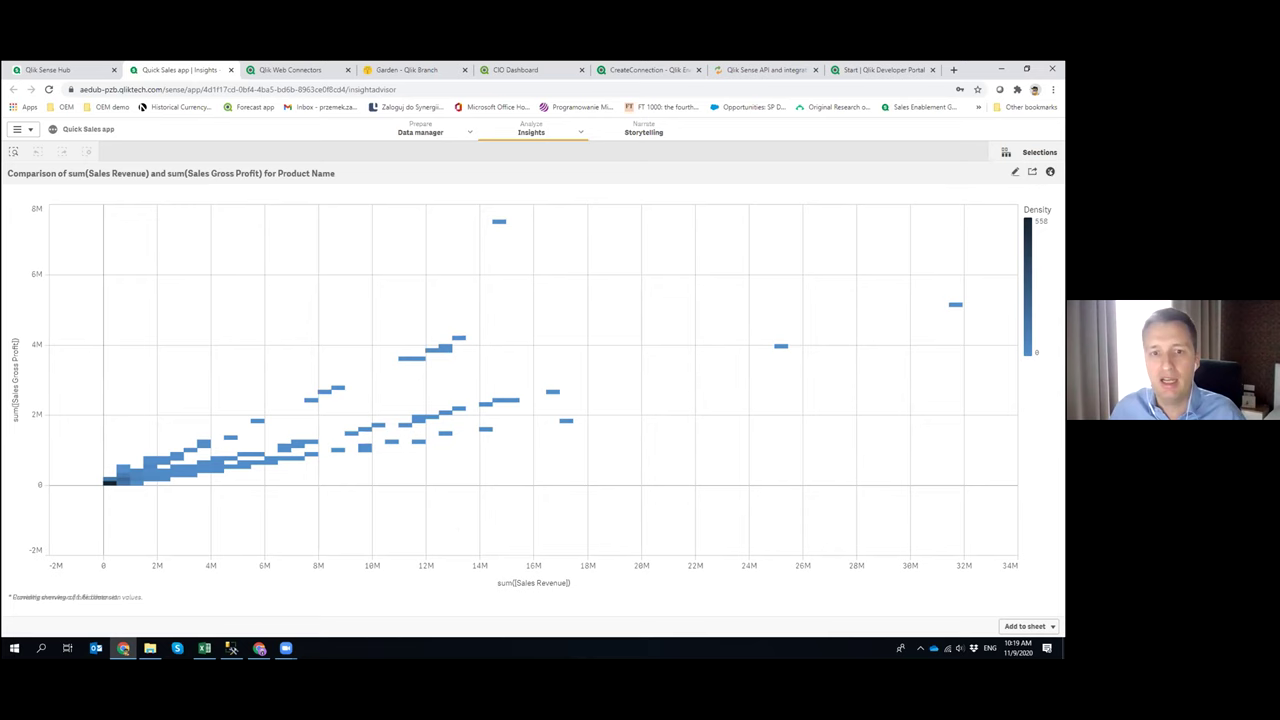
{"action": "left_click", "coordinate": [1050, 172]}
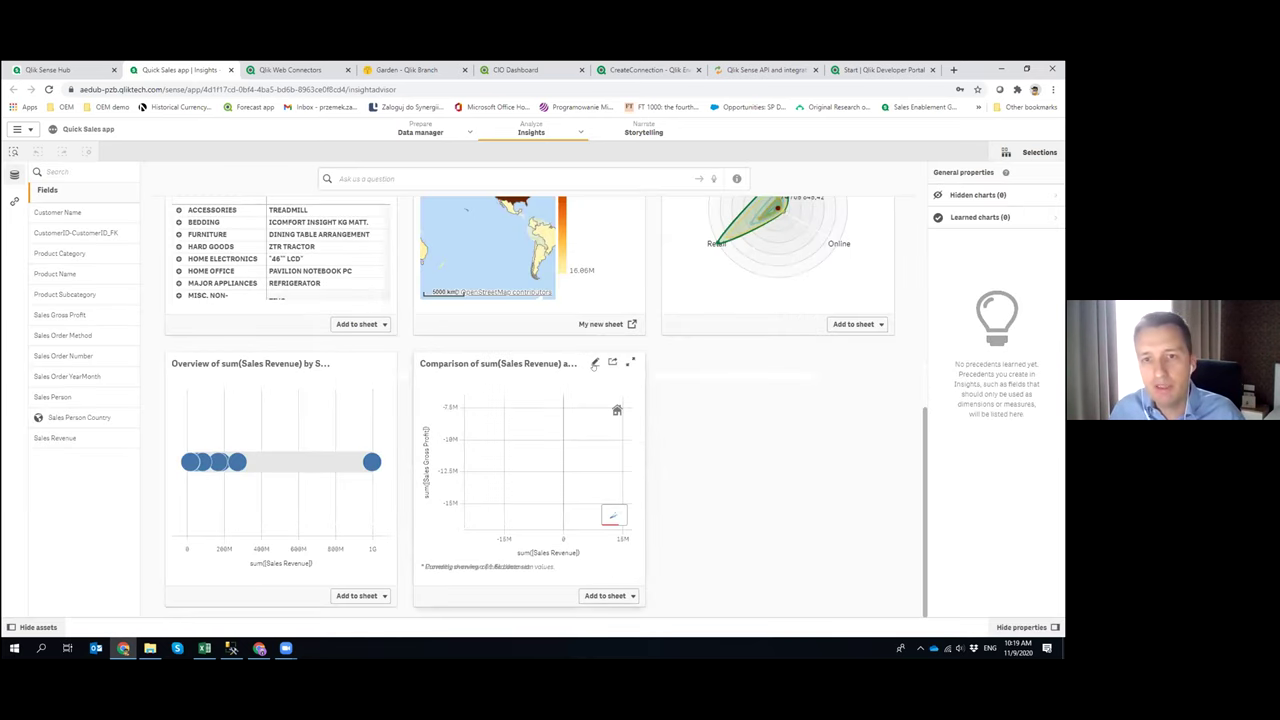
{"action": "left_click", "coordinate": [594, 364]}
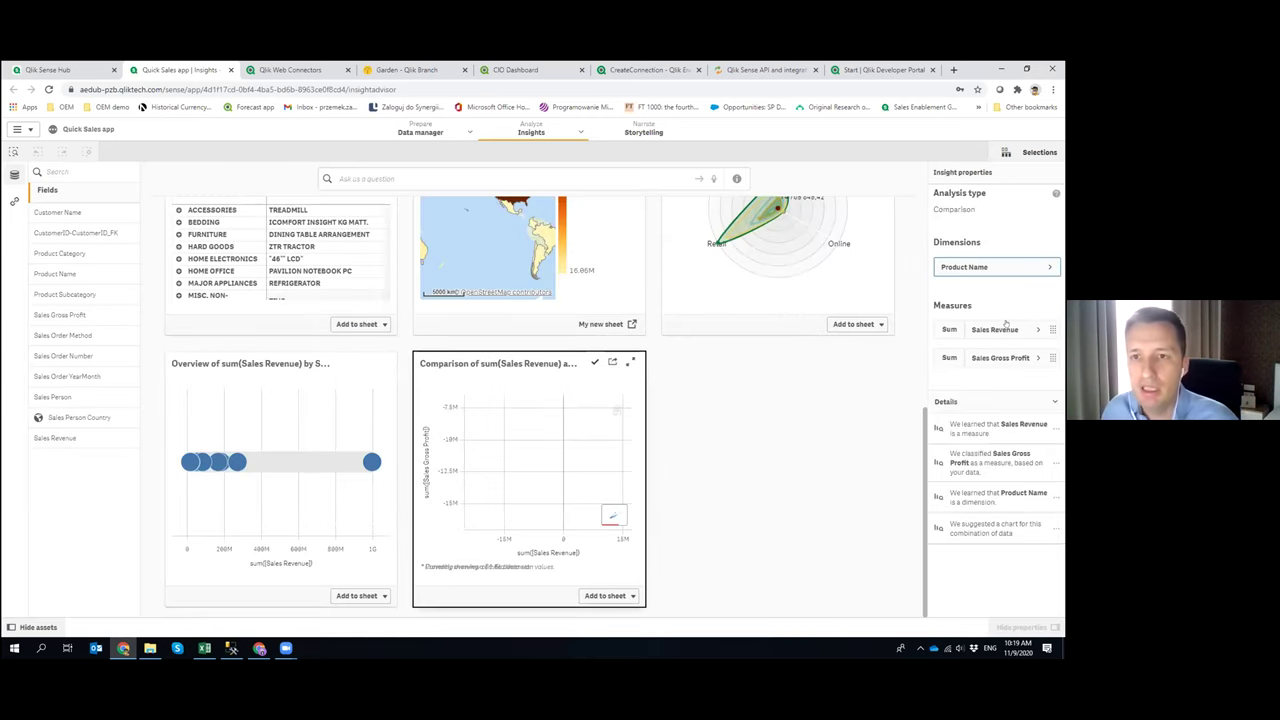
{"action": "left_click", "coordinate": [1013, 268]}
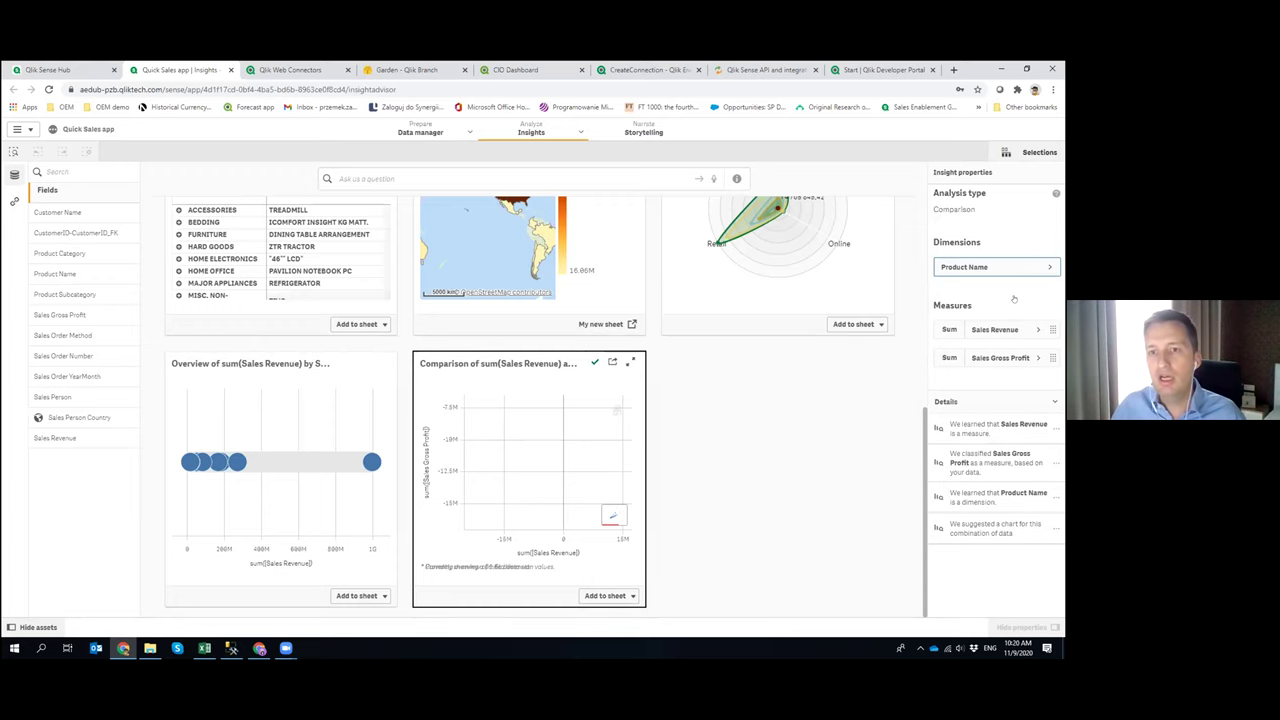
{"action": "left_click", "coordinate": [1014, 300]}
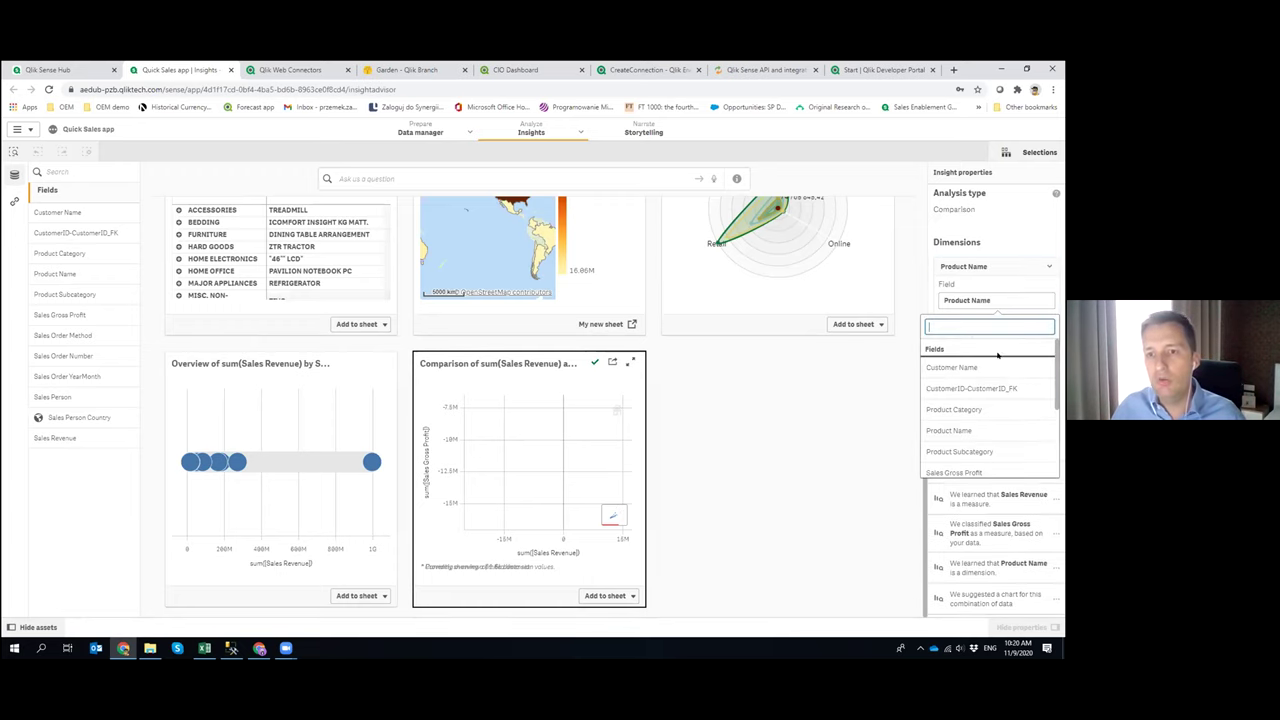
{"action": "left_click", "coordinate": [985, 451]}
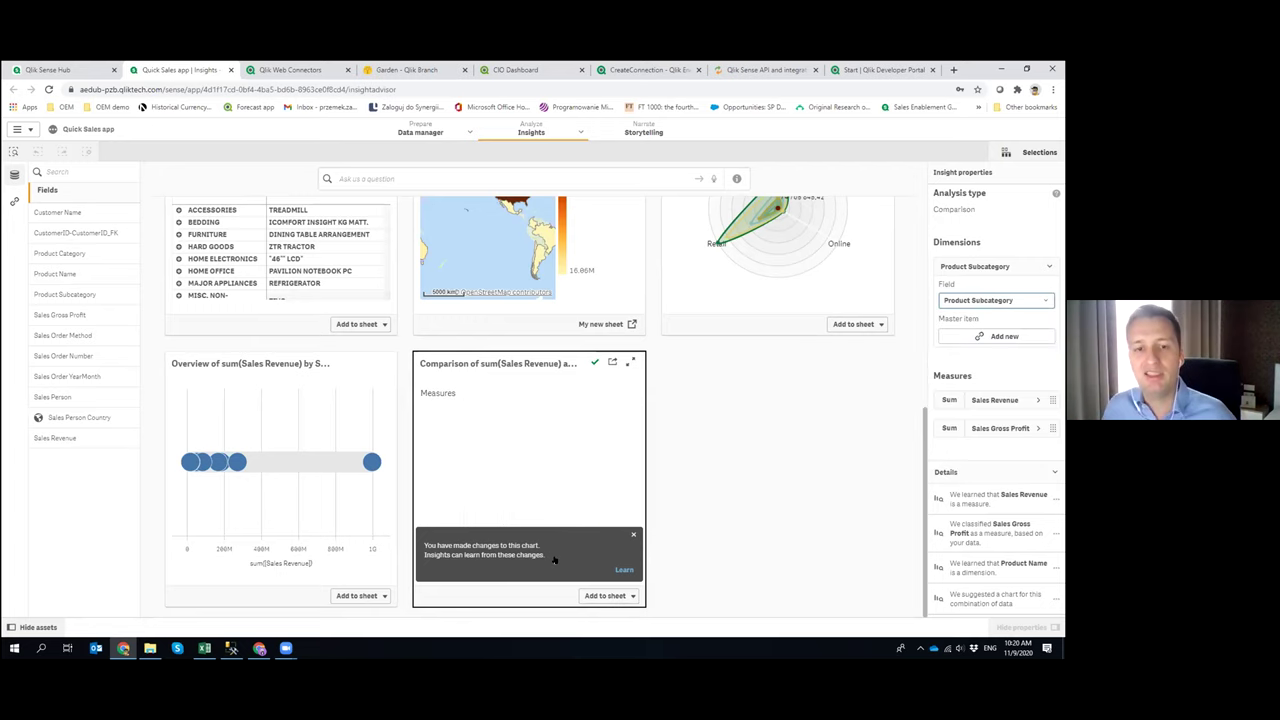
{"action": "left_click", "coordinate": [622, 569]}
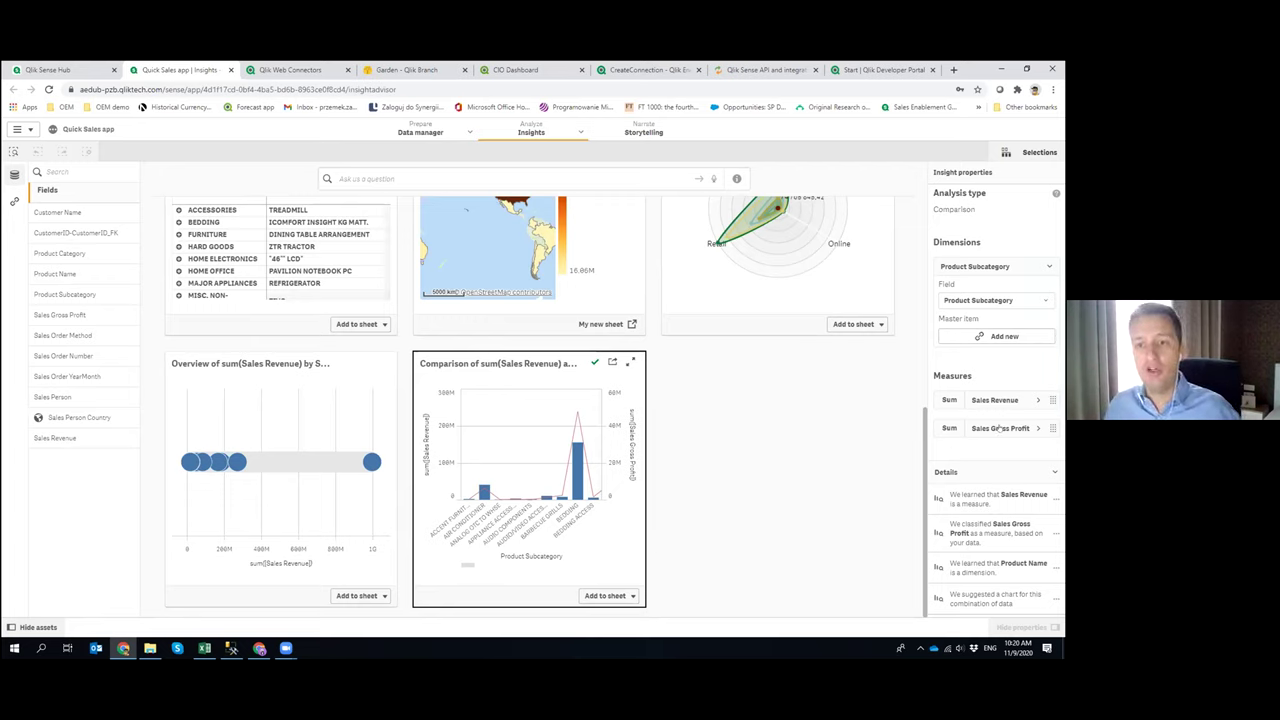
{"action": "left_click", "coordinate": [626, 596]}
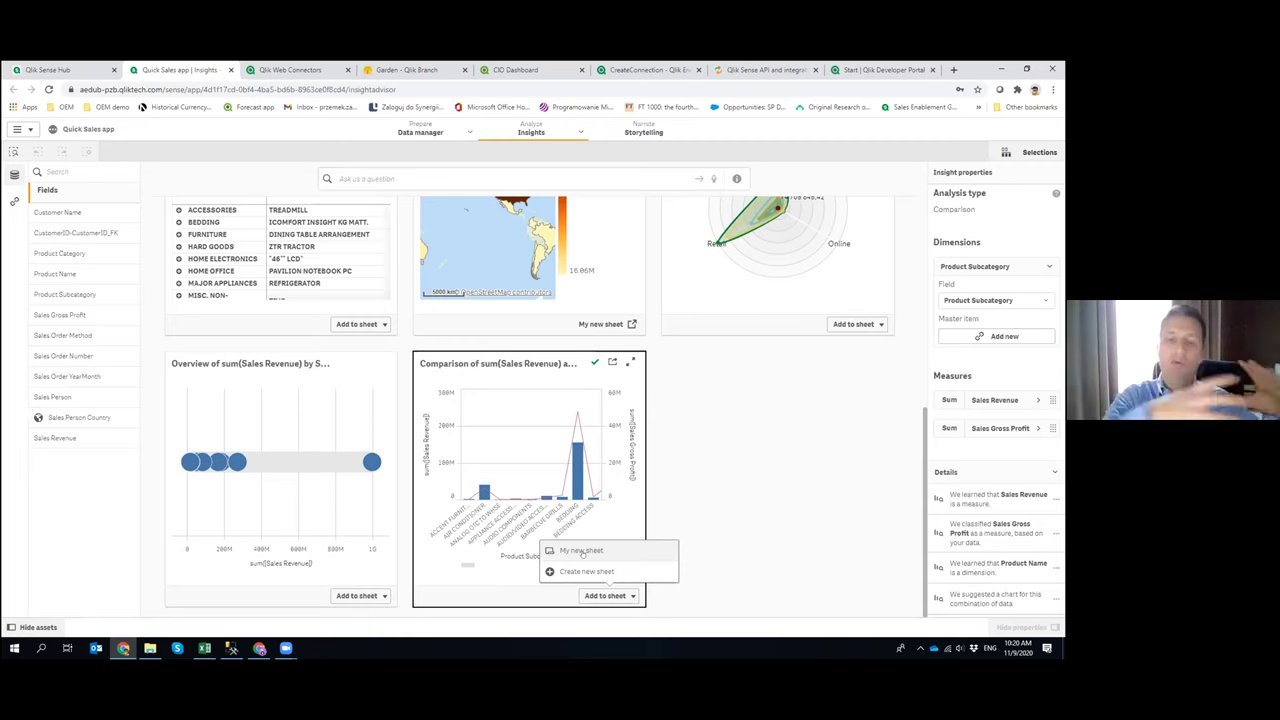
{"action": "left_click", "coordinate": [581, 551]}
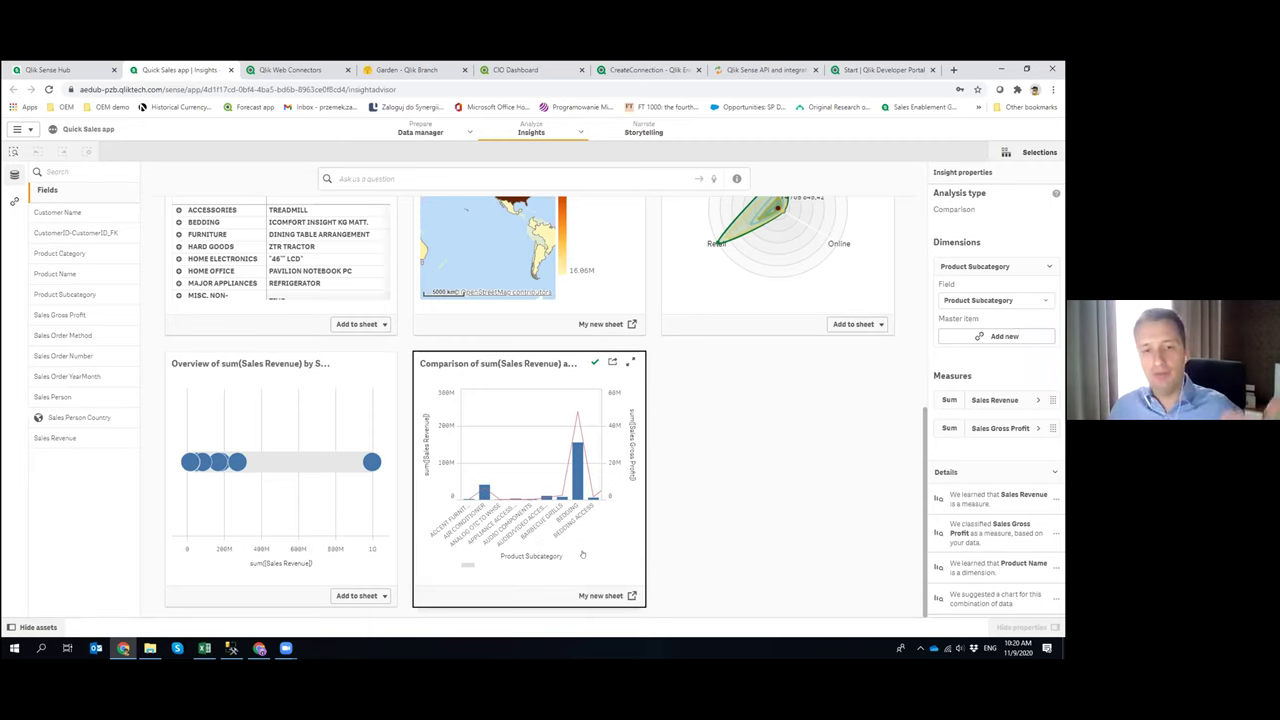
{"action": "scroll", "coordinate": [677, 531], "scroll_direction": "up", "scroll_amount": 1}
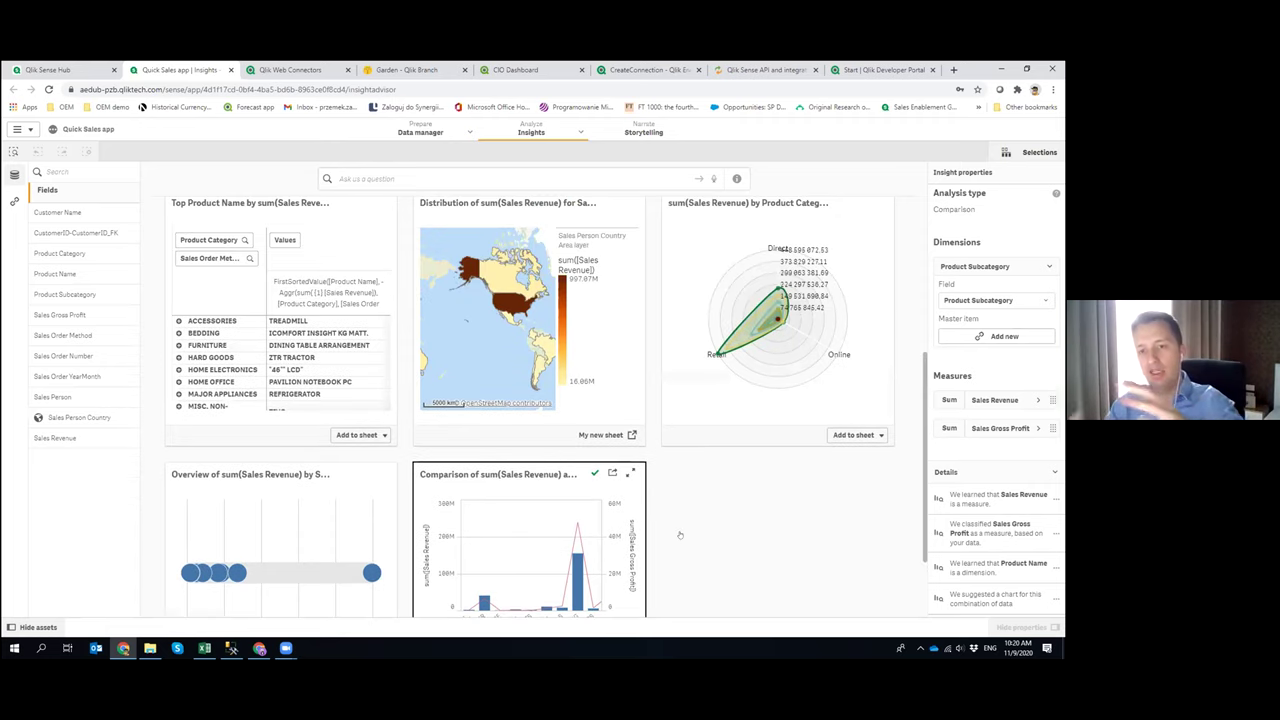
{"action": "scroll", "coordinate": [679, 535], "scroll_direction": "up", "scroll_amount": 1}
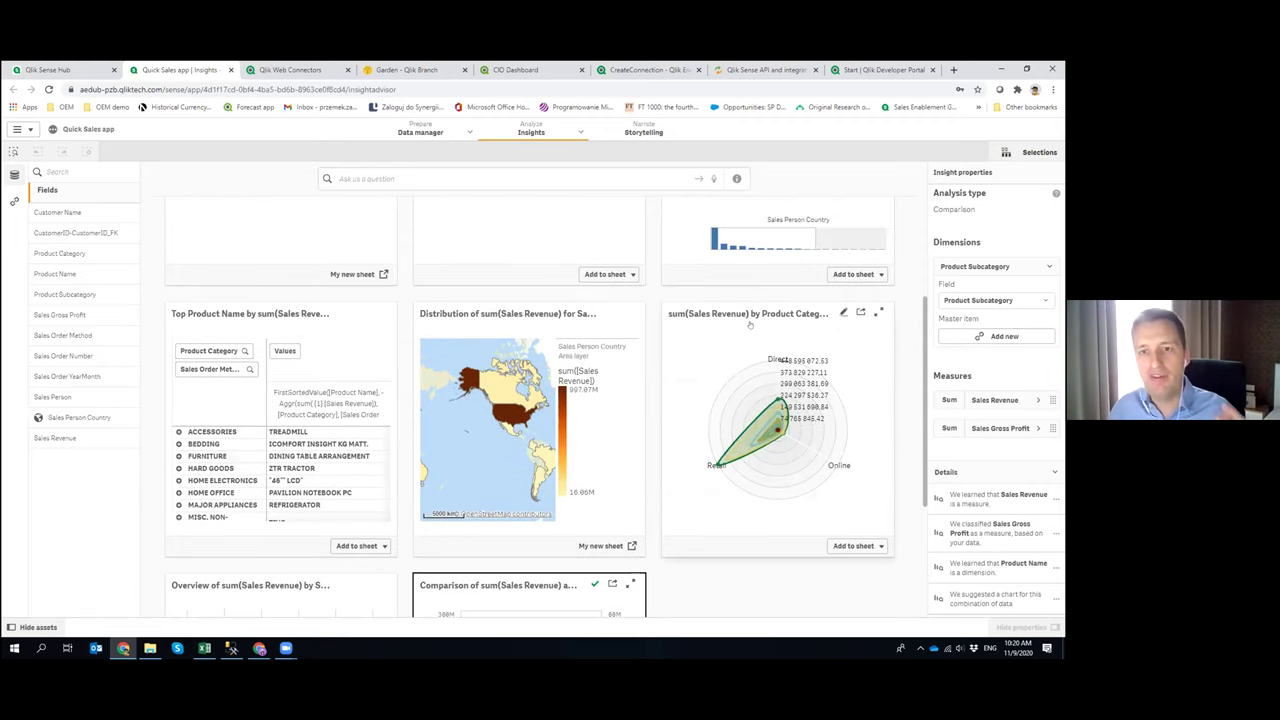
{"action": "scroll", "coordinate": [799, 252], "scroll_direction": "up", "scroll_amount": 2}
Ask by voice for sales revenue by product category, ending the query with Product Subcategory, and run it
{"action": "left_click", "coordinate": [795, 216]}
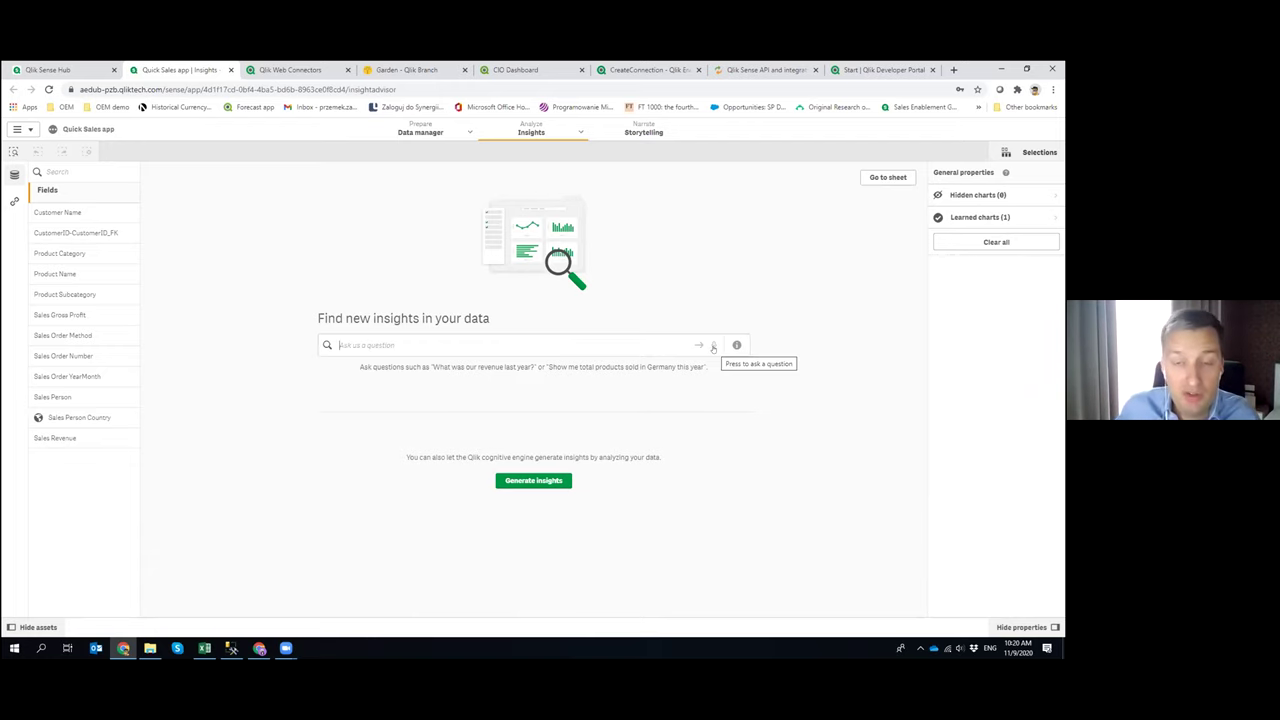
{"action": "left_click", "coordinate": [714, 346]}
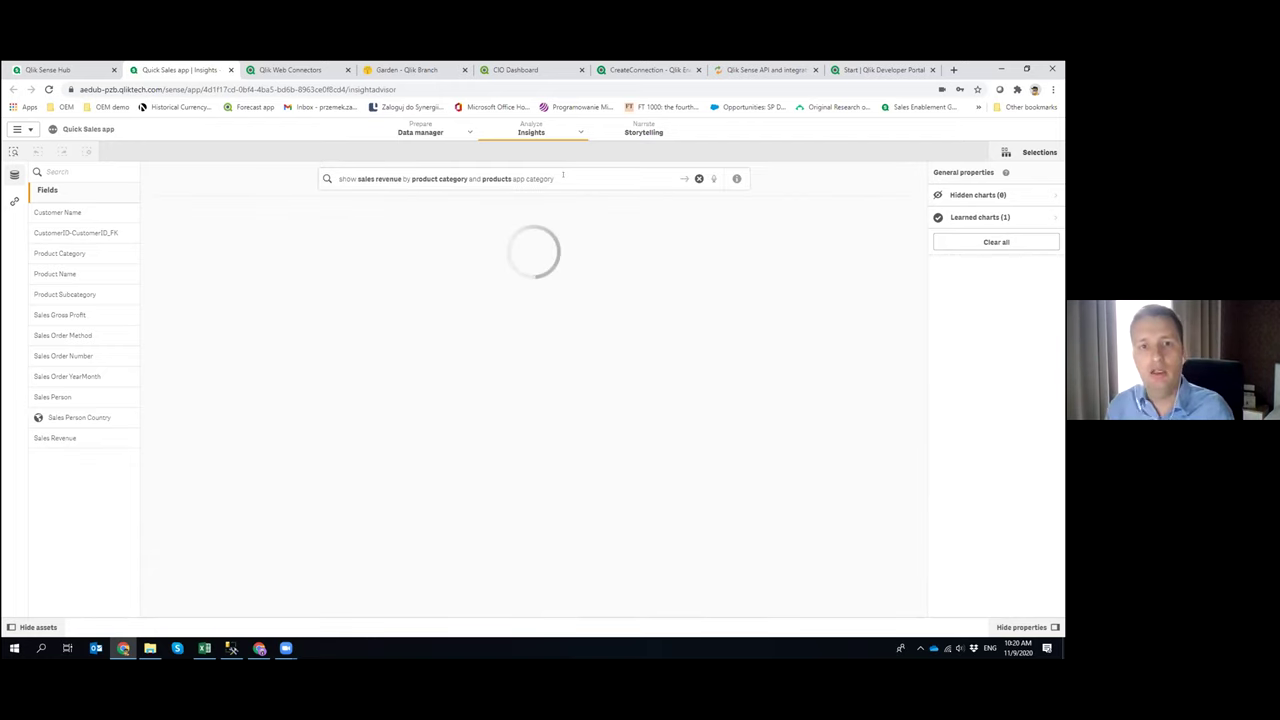
{"action": "double_click", "coordinate": [508, 177]}
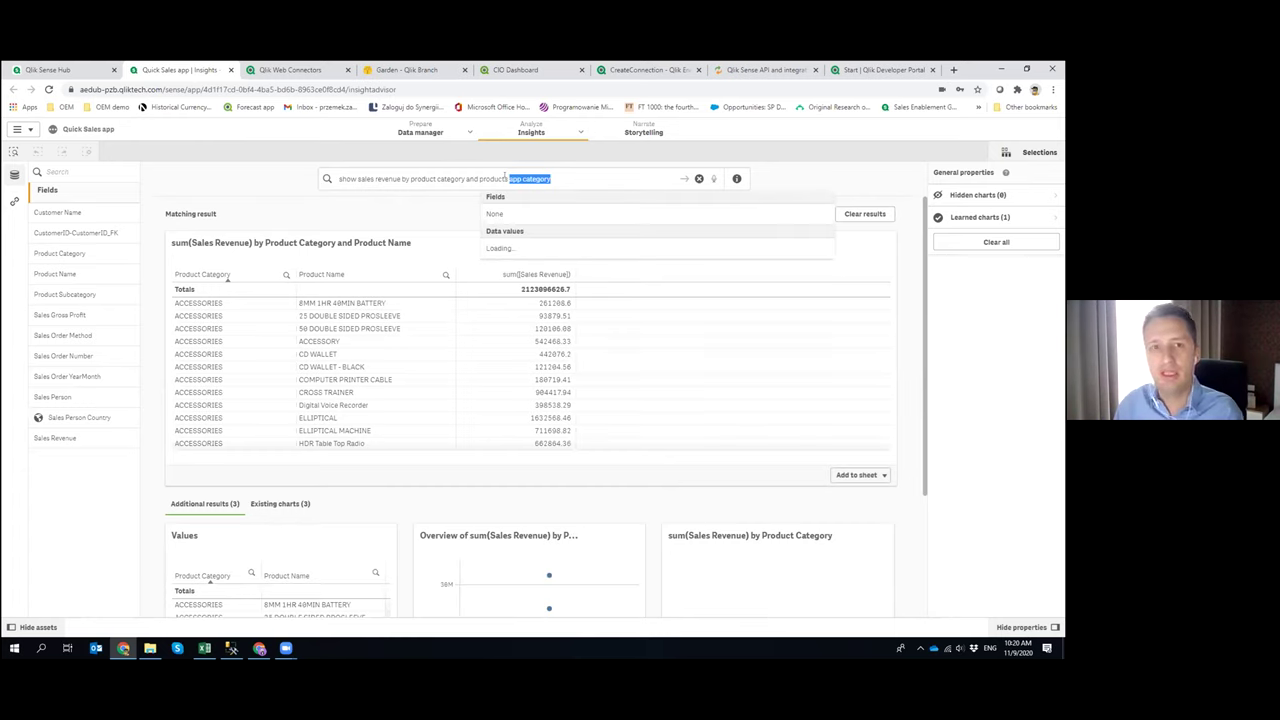
{"action": "key", "text": "BackSpace"}
{"action": "left_click", "coordinate": [505, 177]}
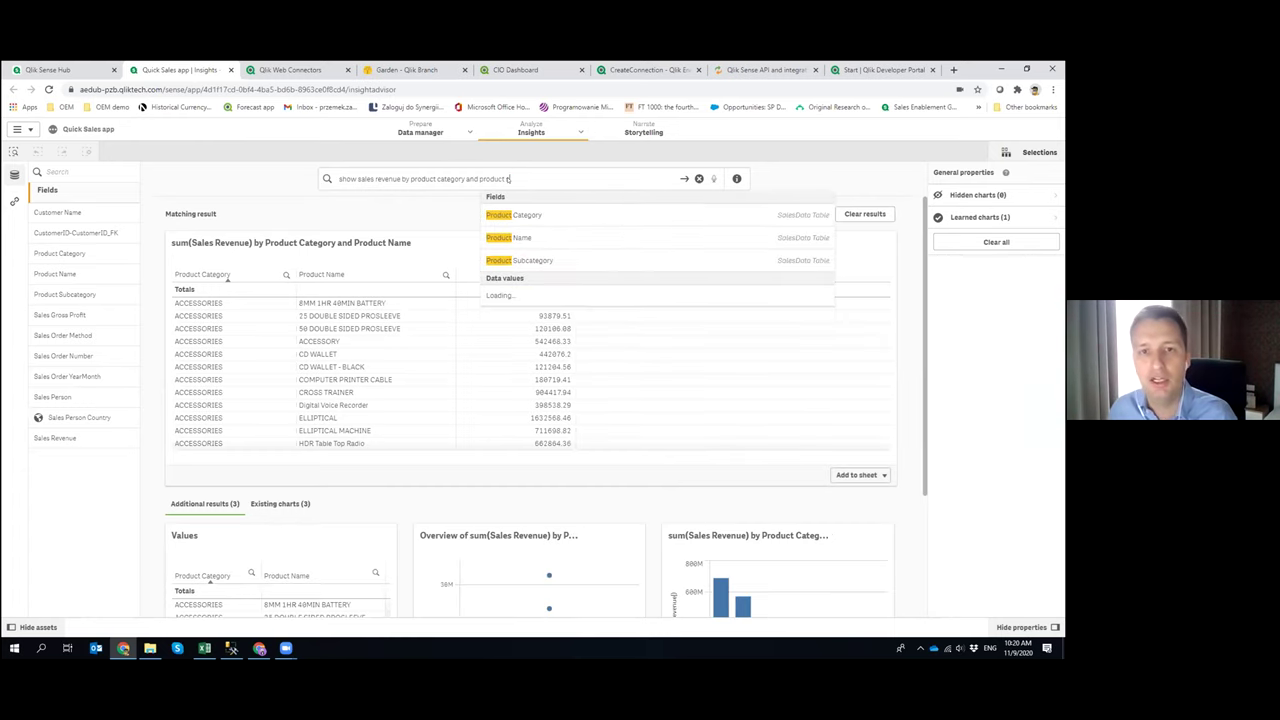
{"action": "key", "text": "Right"}
{"action": "left_click", "coordinate": [625, 215]}
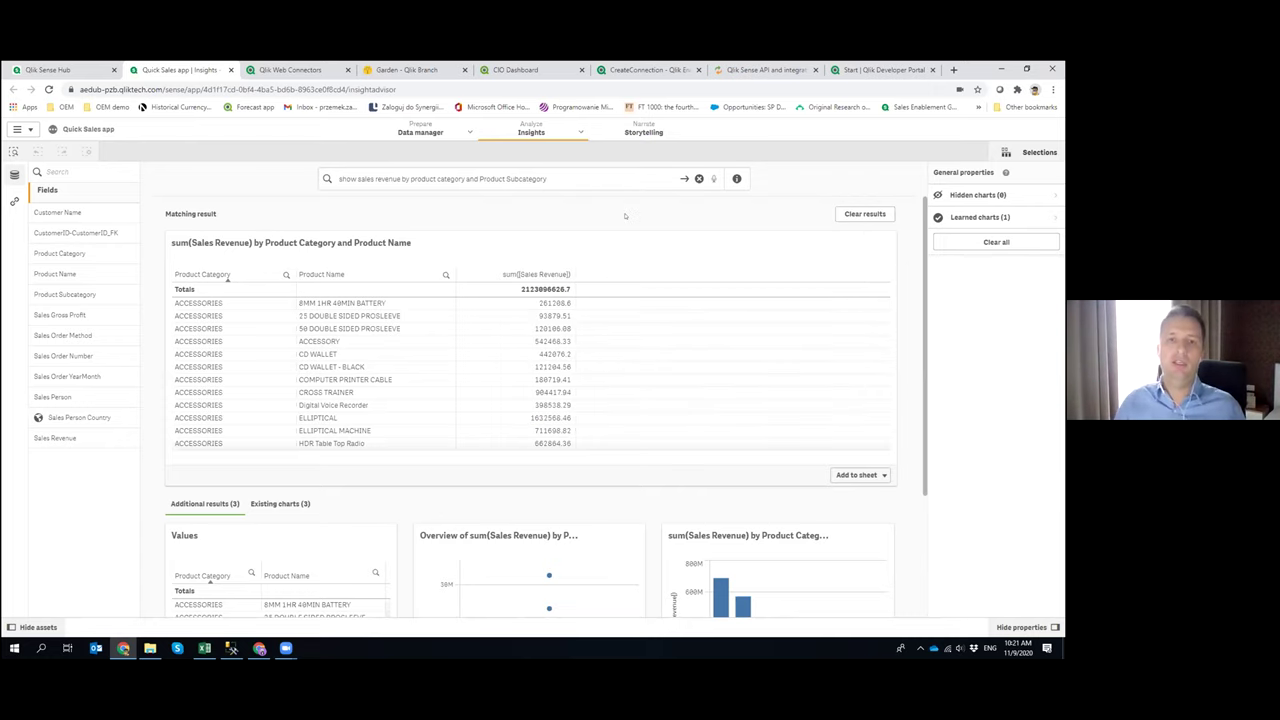
{"action": "left_click", "coordinate": [683, 178]}
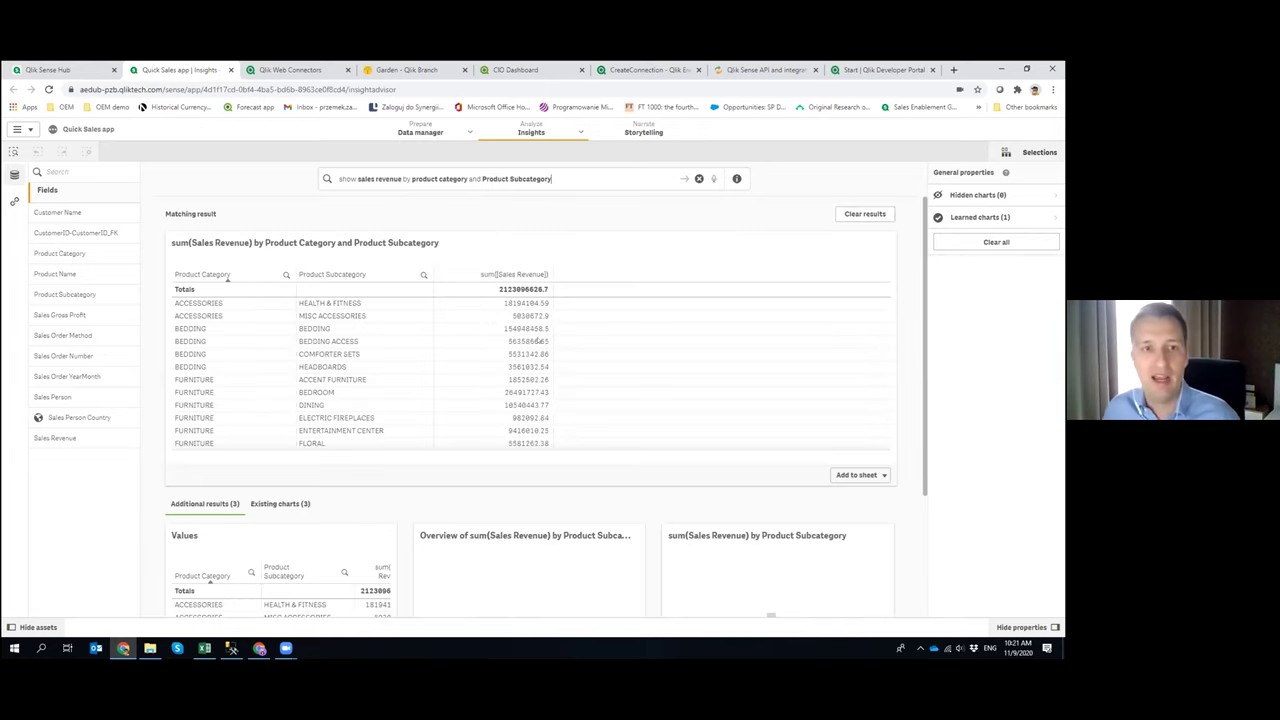
Add the category and subcategory table to My new sheet, then rerun the question 'in China'
{"action": "left_click", "coordinate": [866, 475]}
{"action": "key", "text": "Return"}
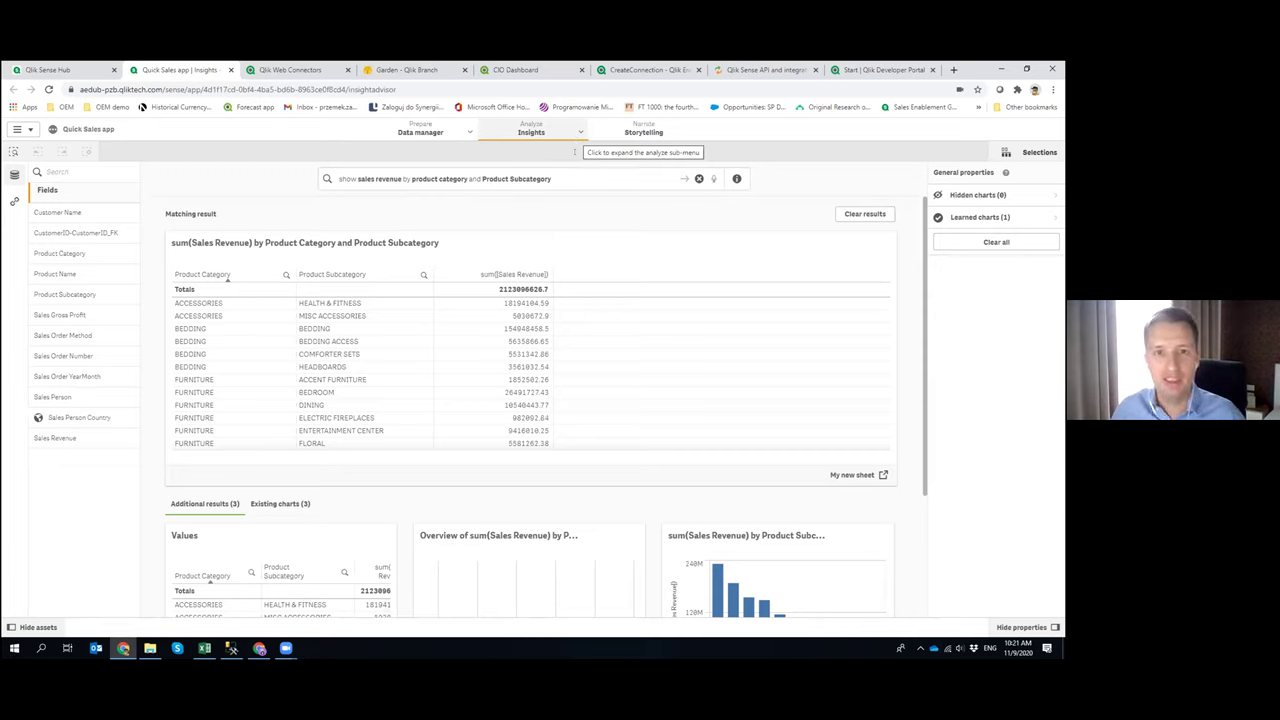
{"action": "left_click", "coordinate": [575, 173]}
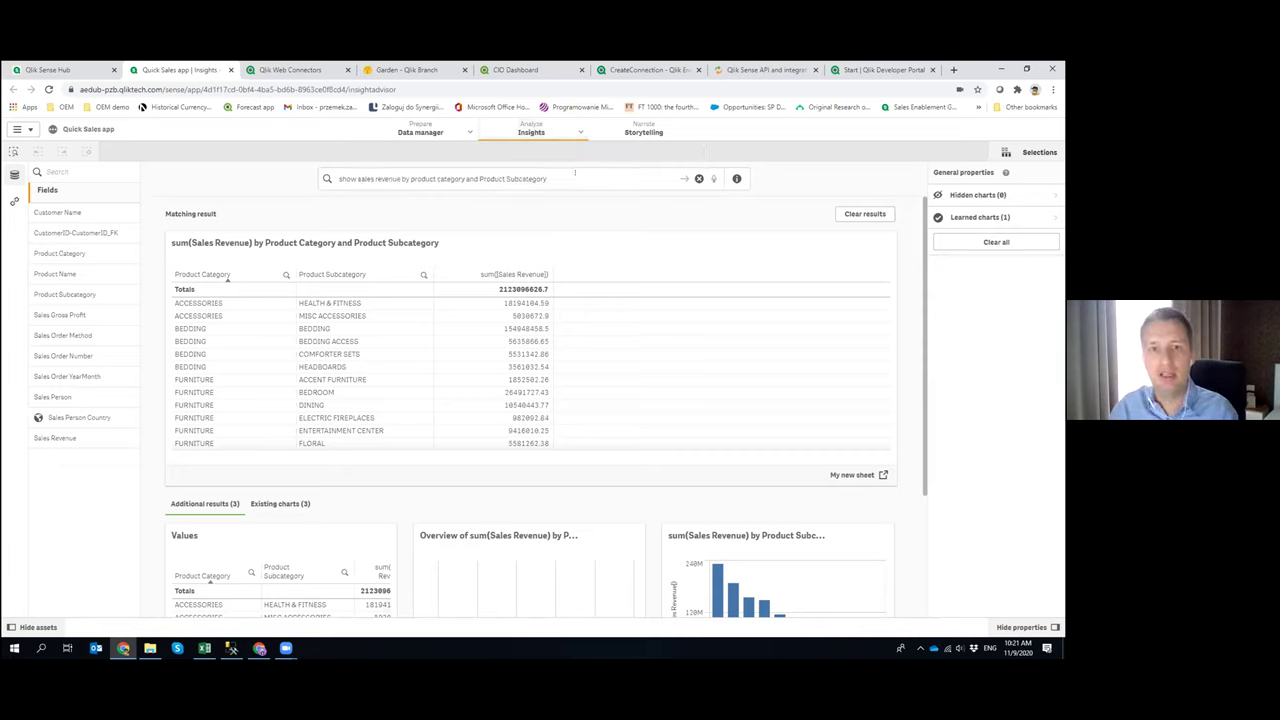
{"action": "type", "text": "in C"}
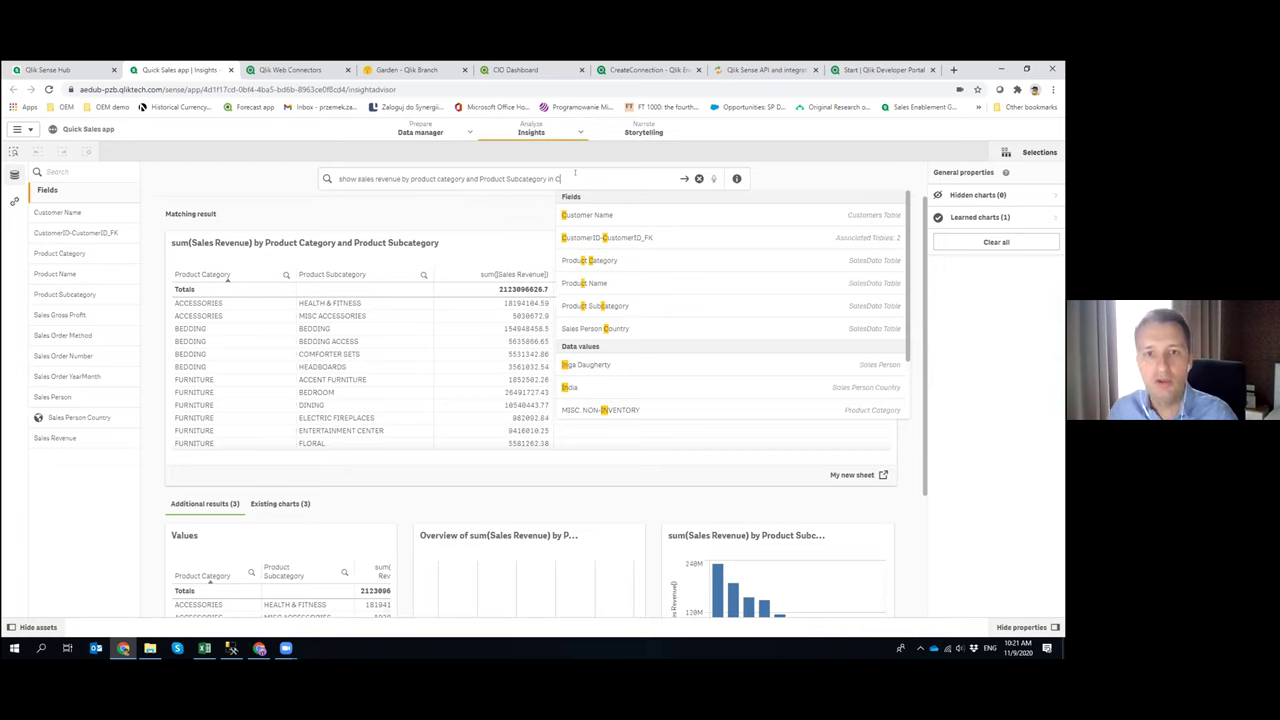
{"action": "type", "text": "hi"}
{"action": "left_click", "coordinate": [598, 341]}
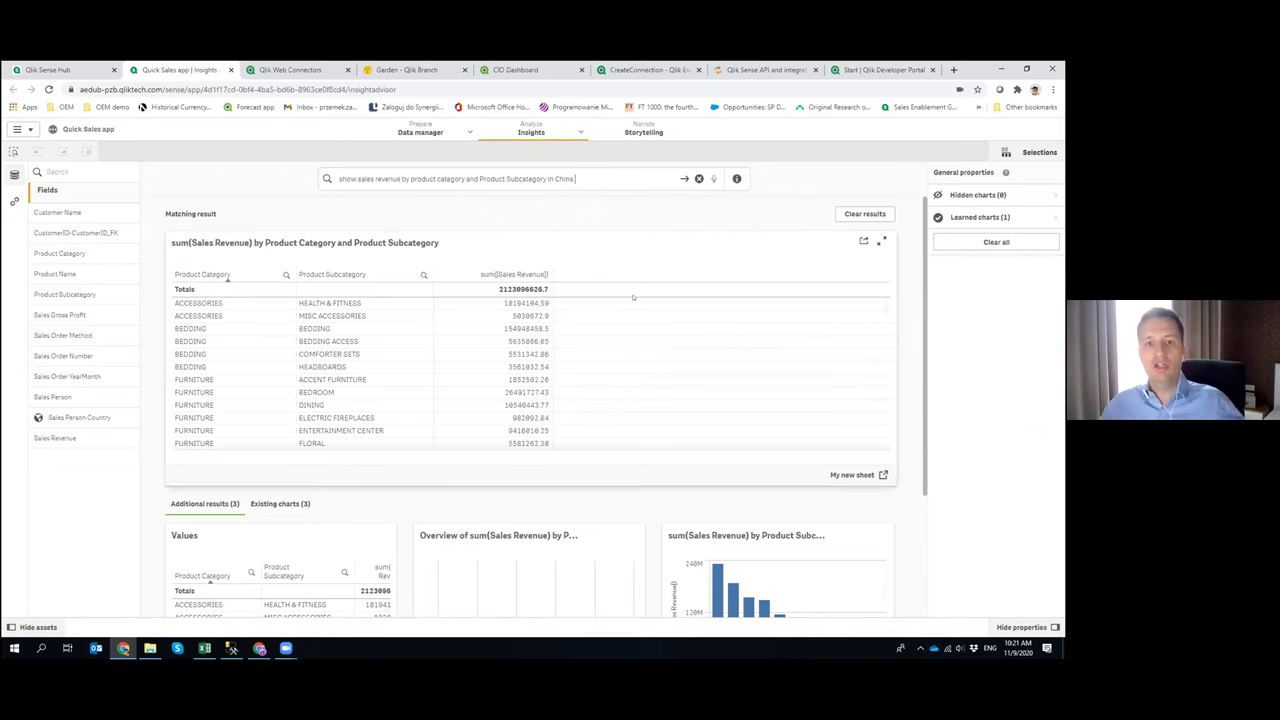
{"action": "left_click", "coordinate": [682, 179]}
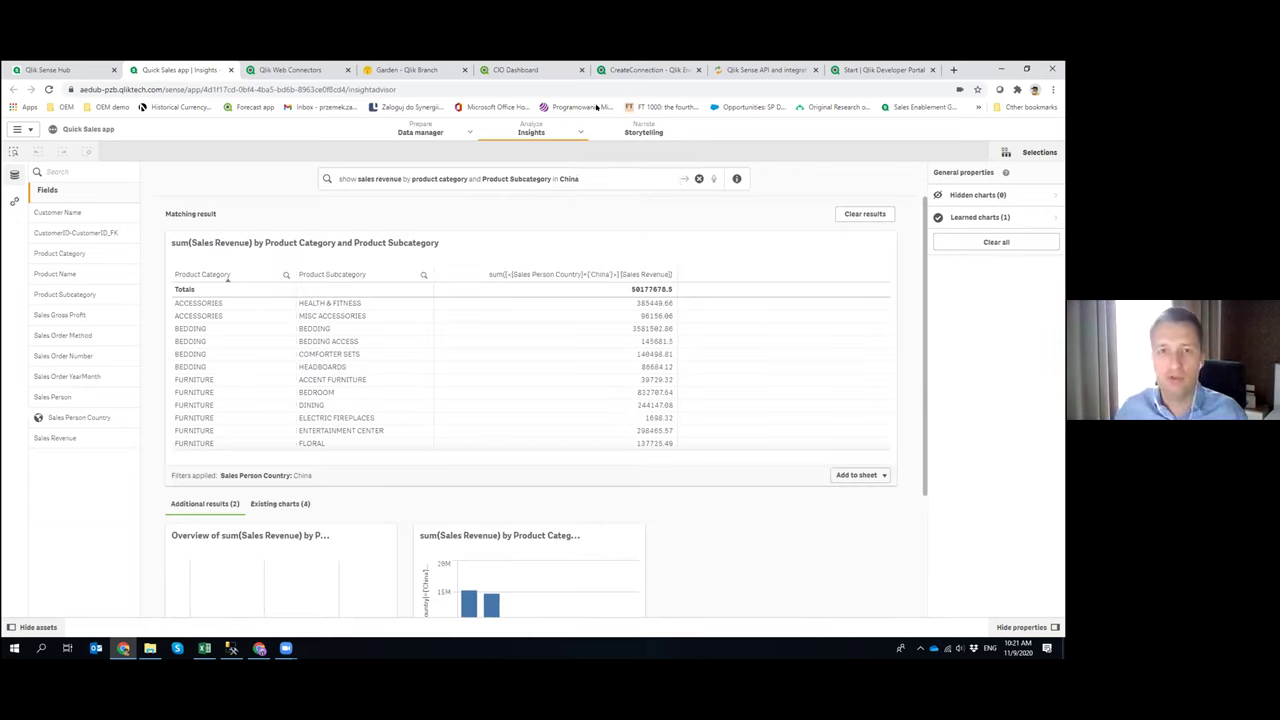
Switch from Insights to the Sheet view and edit My new sheet
{"action": "left_click", "coordinate": [580, 132]}
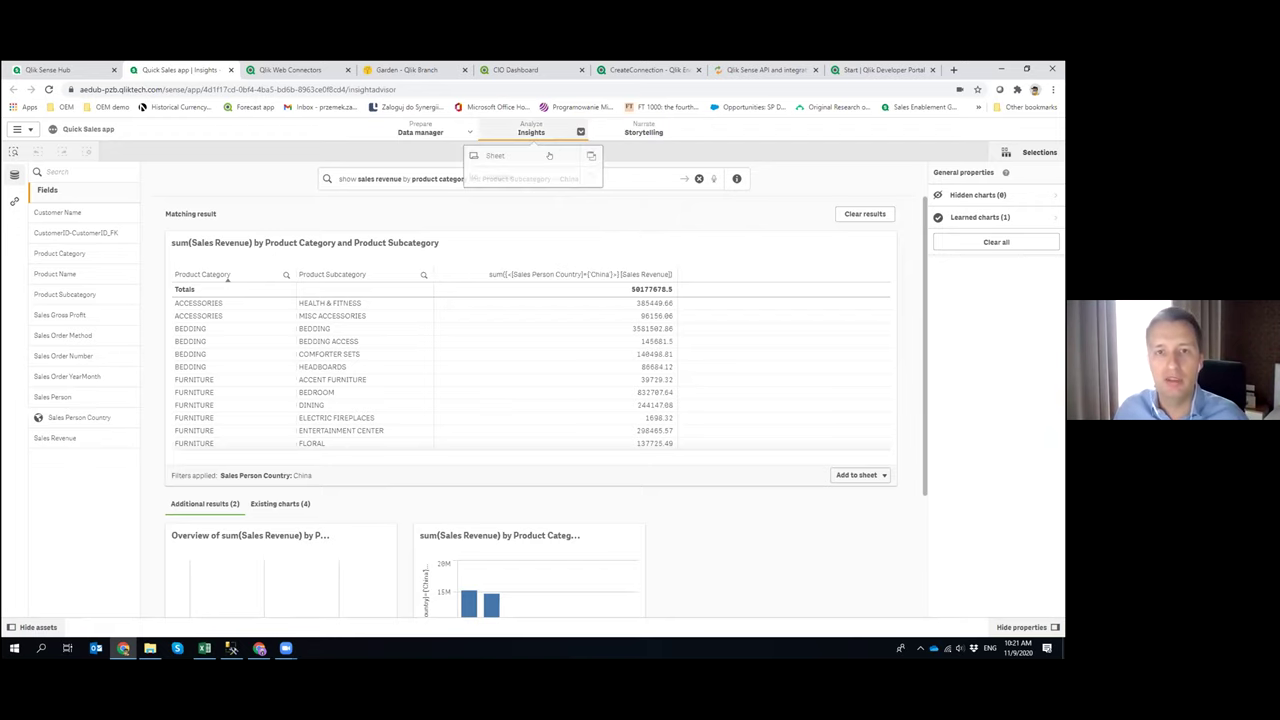
{"action": "left_click", "coordinate": [551, 155]}
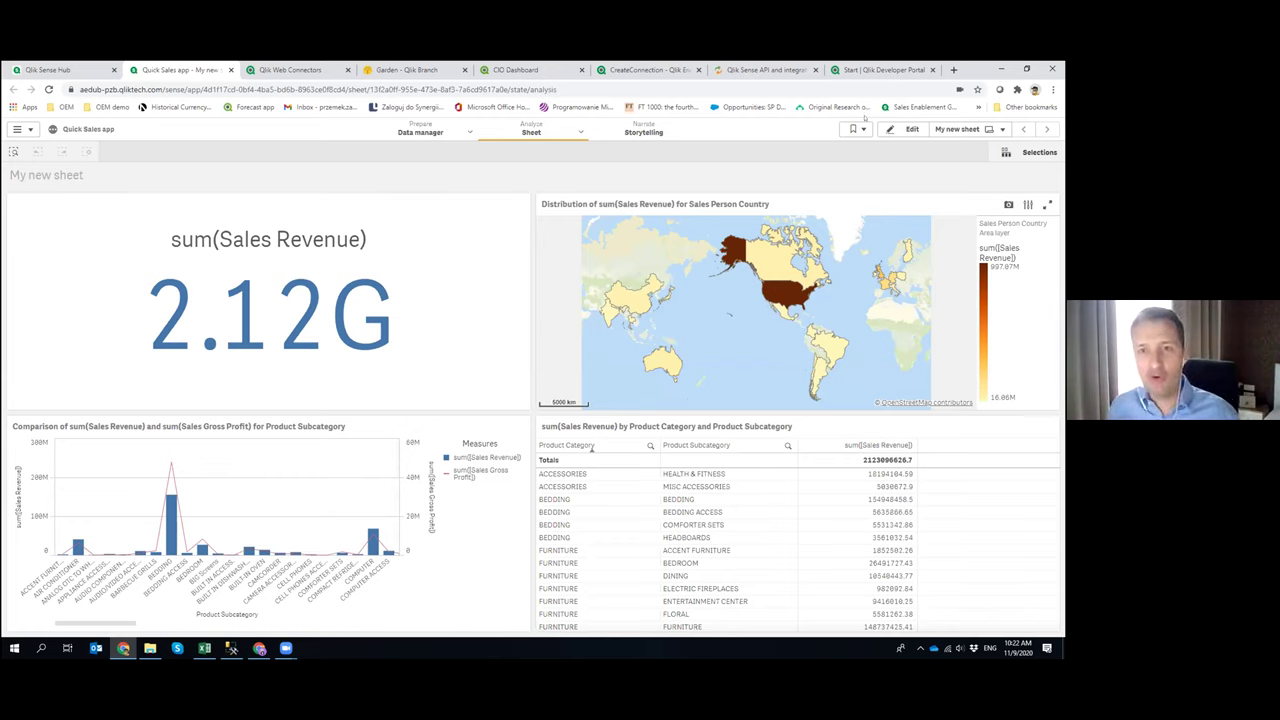
{"action": "left_click", "coordinate": [900, 130]}
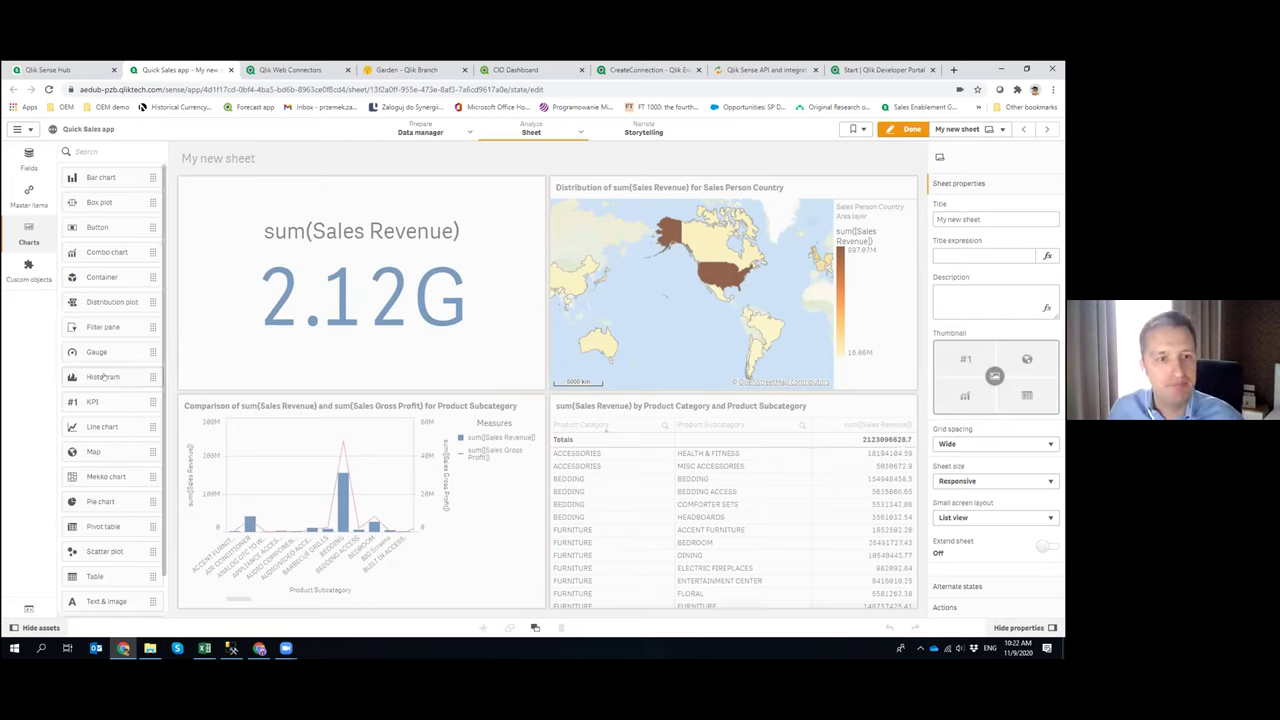
Convert the revenue-by-category-and-subcategory table into a Treemap
{"action": "scroll", "coordinate": [104, 440], "scroll_direction": "down", "scroll_amount": 1}
{"action": "left_click_drag", "start_coordinate": [95, 573], "coordinate": [709, 500]}
{"action": "left_click", "coordinate": [713, 500]}
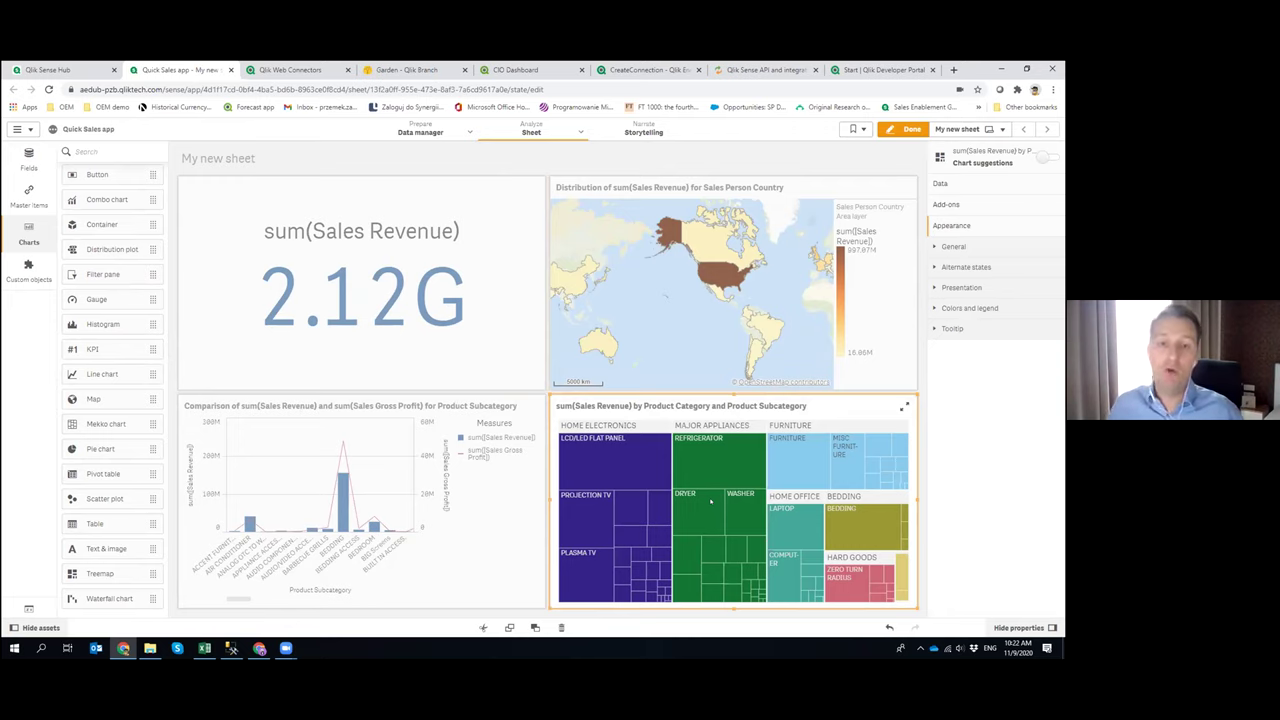
{"action": "left_click", "coordinate": [957, 129]}
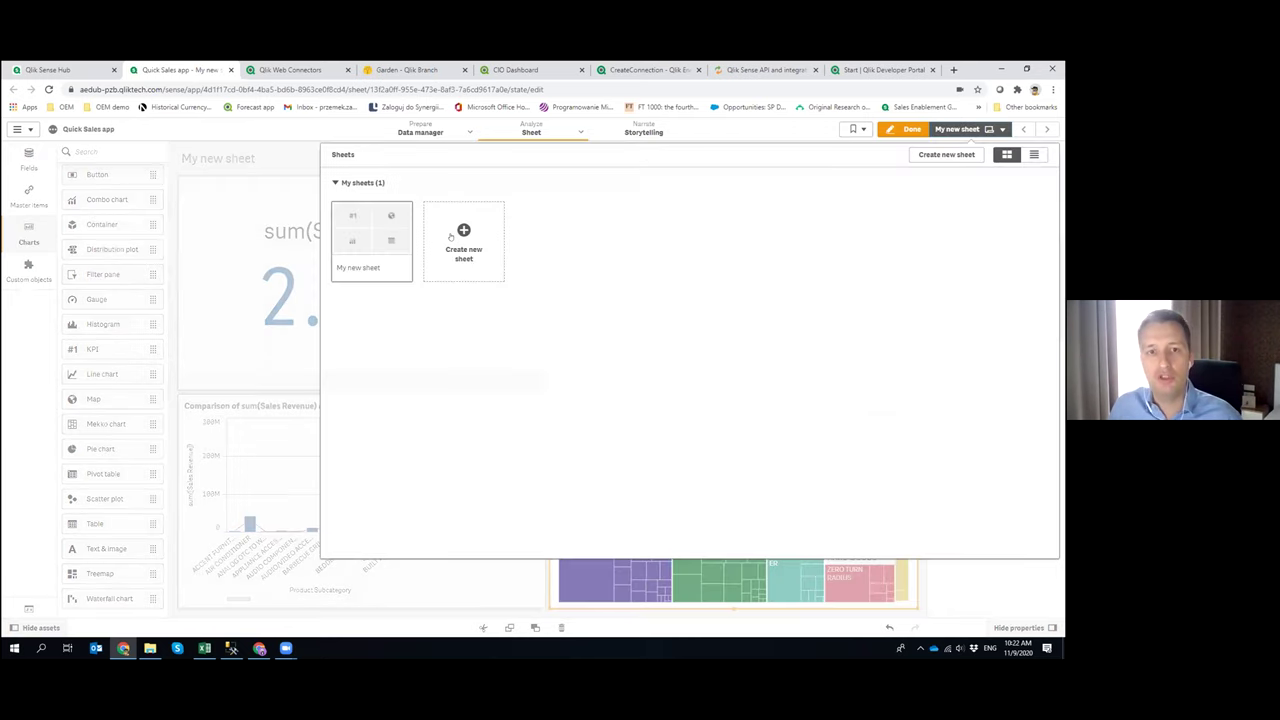
Create My new sheet (1) with a bar chart of Sales Revenue by Sales Order Method
{"action": "left_click", "coordinate": [463, 237]}
{"action": "left_click", "coordinate": [459, 230]}
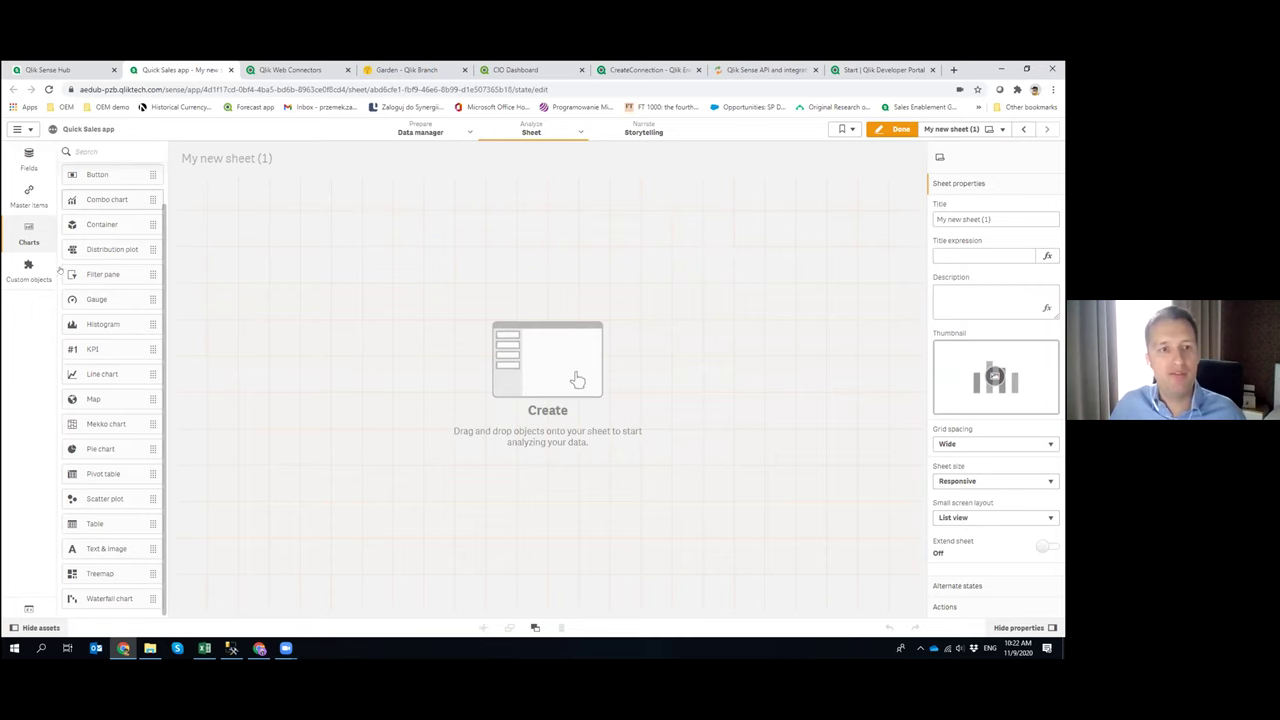
{"action": "left_click", "coordinate": [27, 268]}
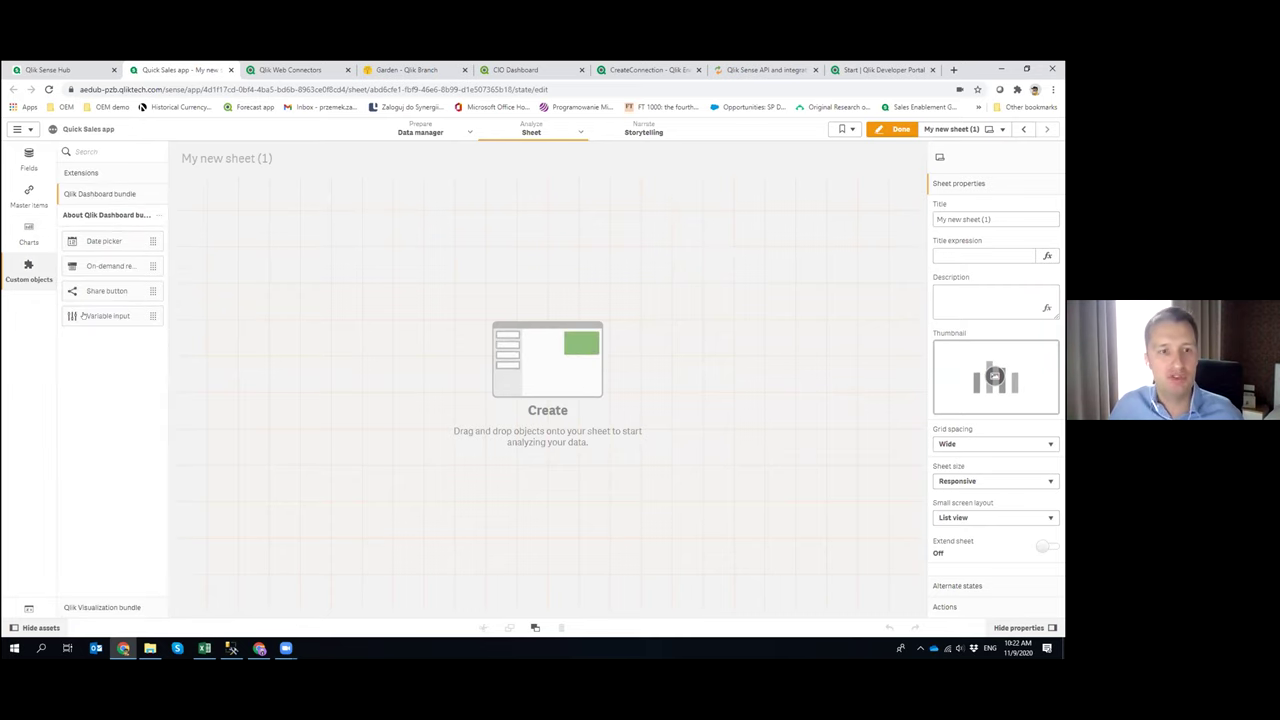
{"action": "left_click", "coordinate": [104, 606]}
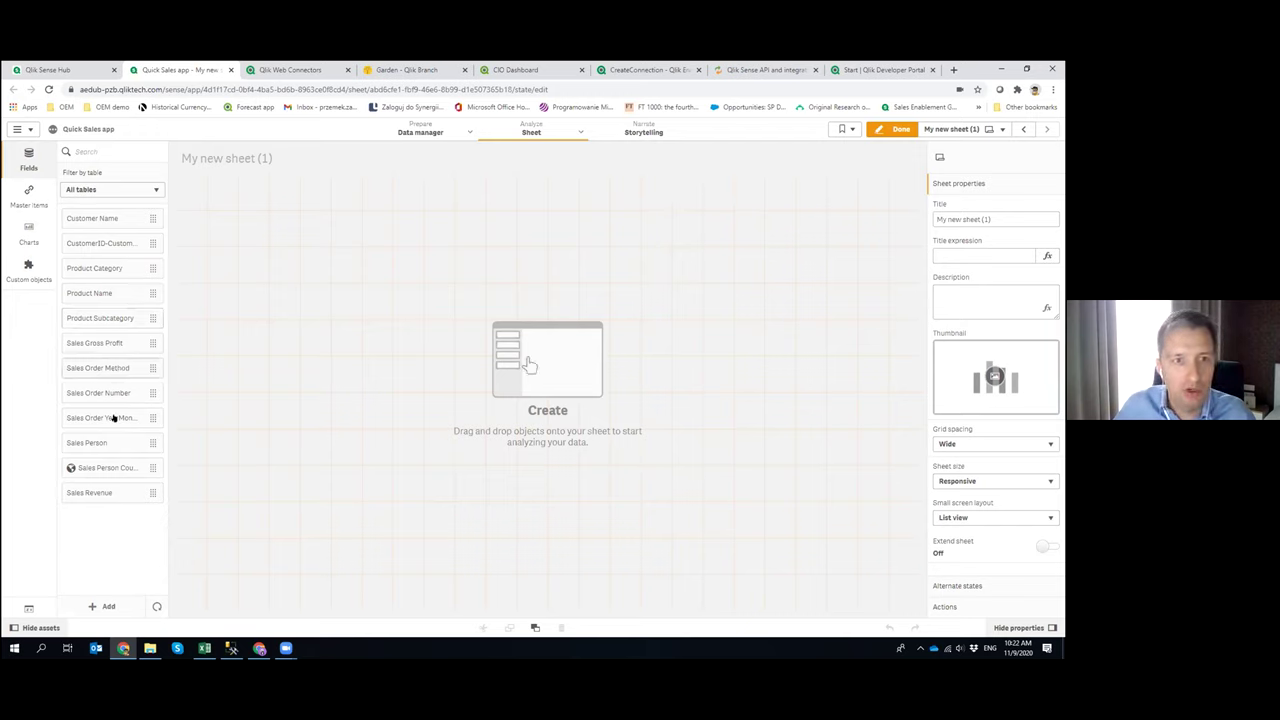
{"action": "left_click_drag", "start_coordinate": [110, 373], "coordinate": [329, 260]}
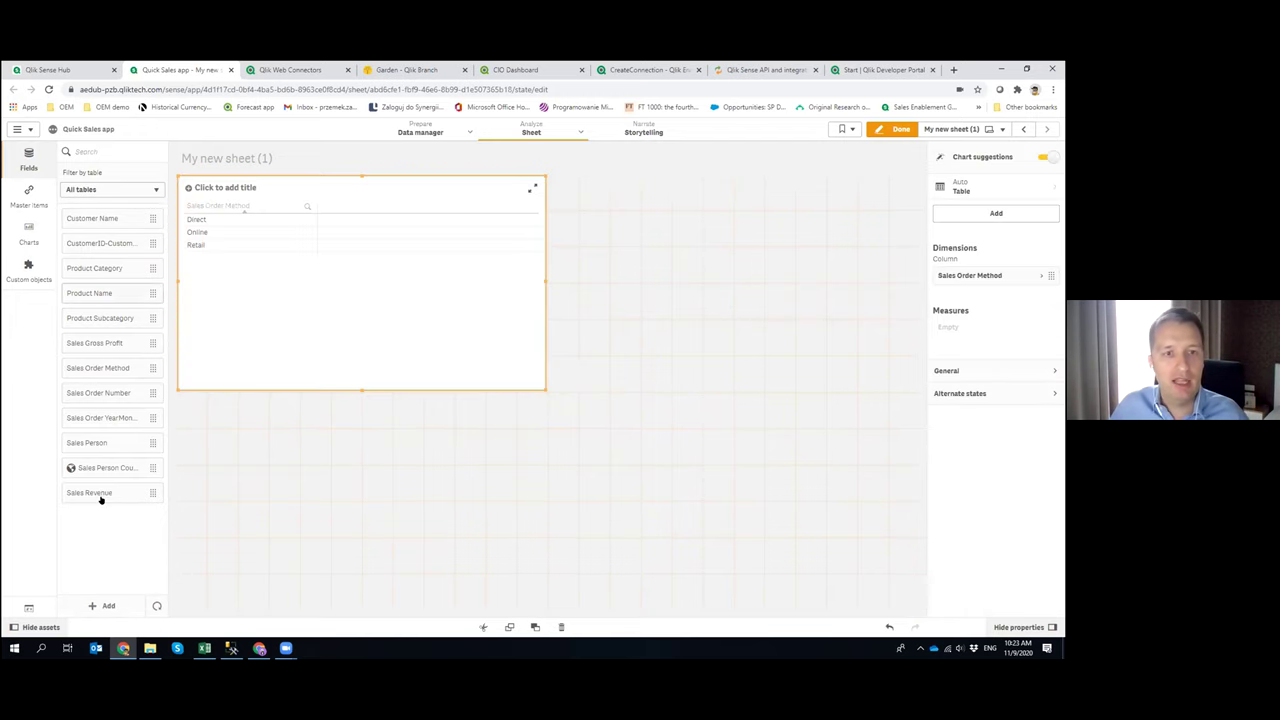
{"action": "left_click_drag", "start_coordinate": [351, 293], "coordinate": [351, 293]}
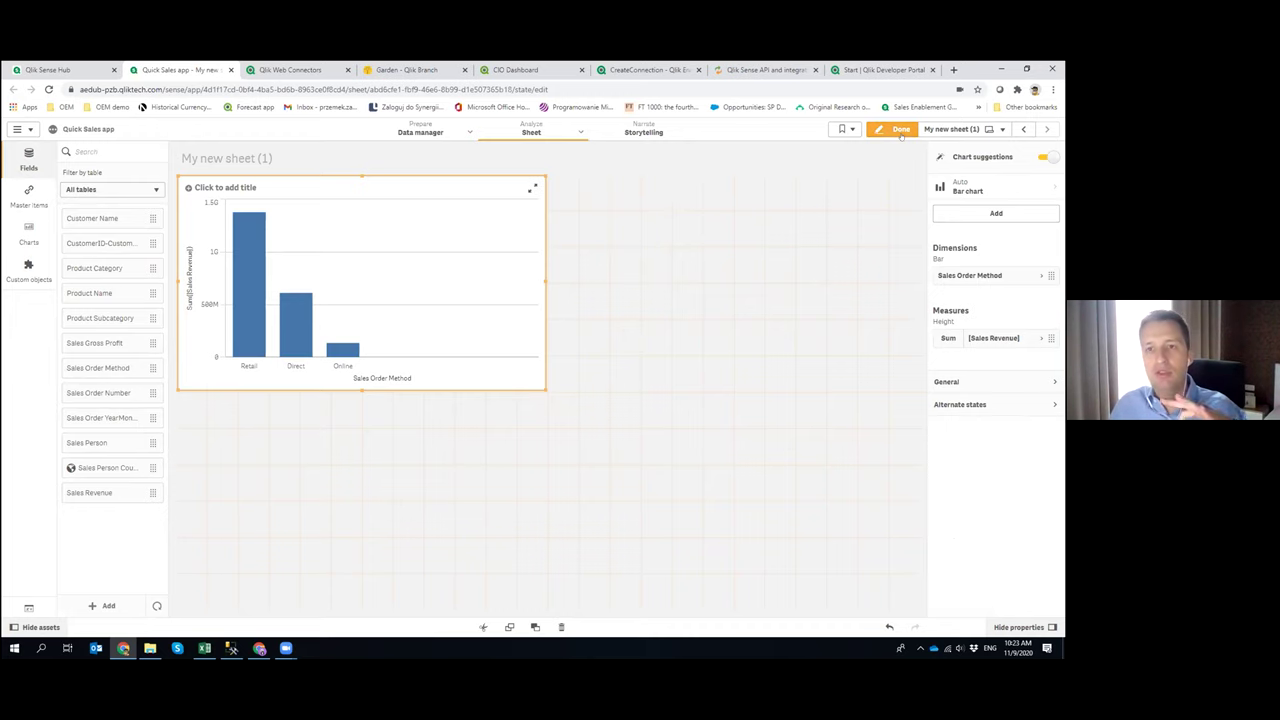
Go back to My new sheet and select Australia on the revenue map
{"action": "left_click", "coordinate": [940, 131]}
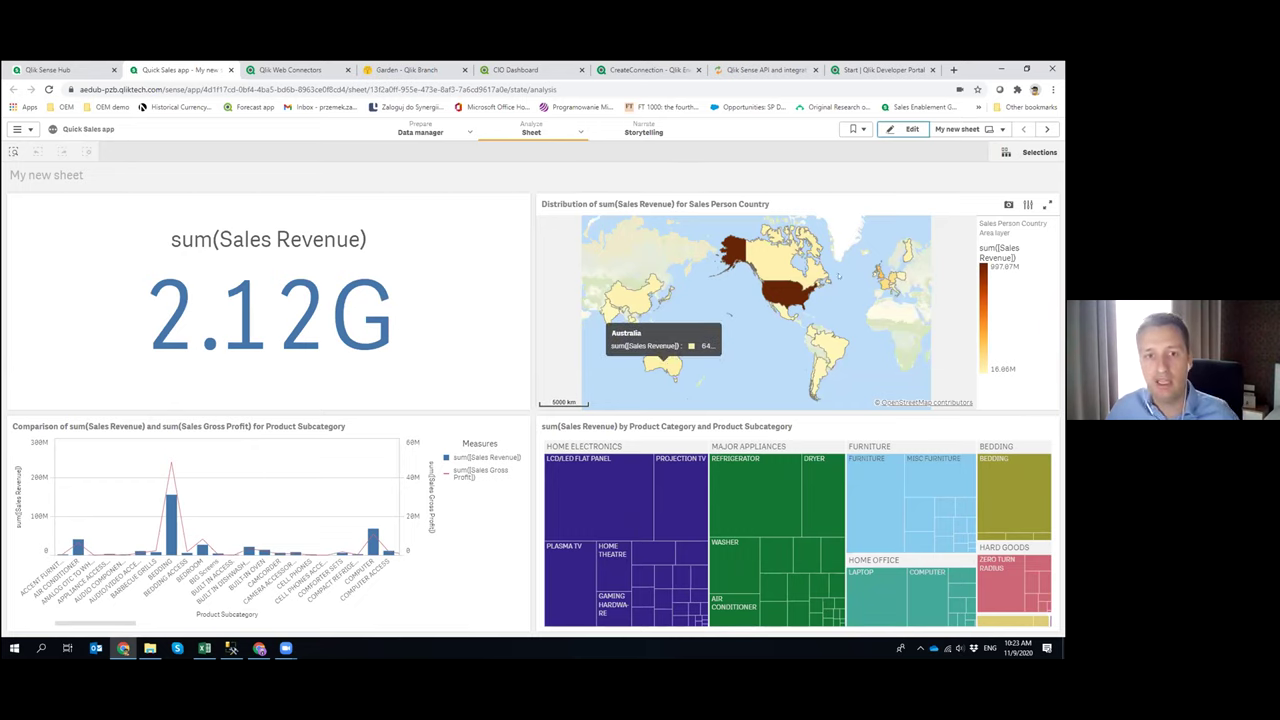
{"action": "left_click", "coordinate": [663, 366]}
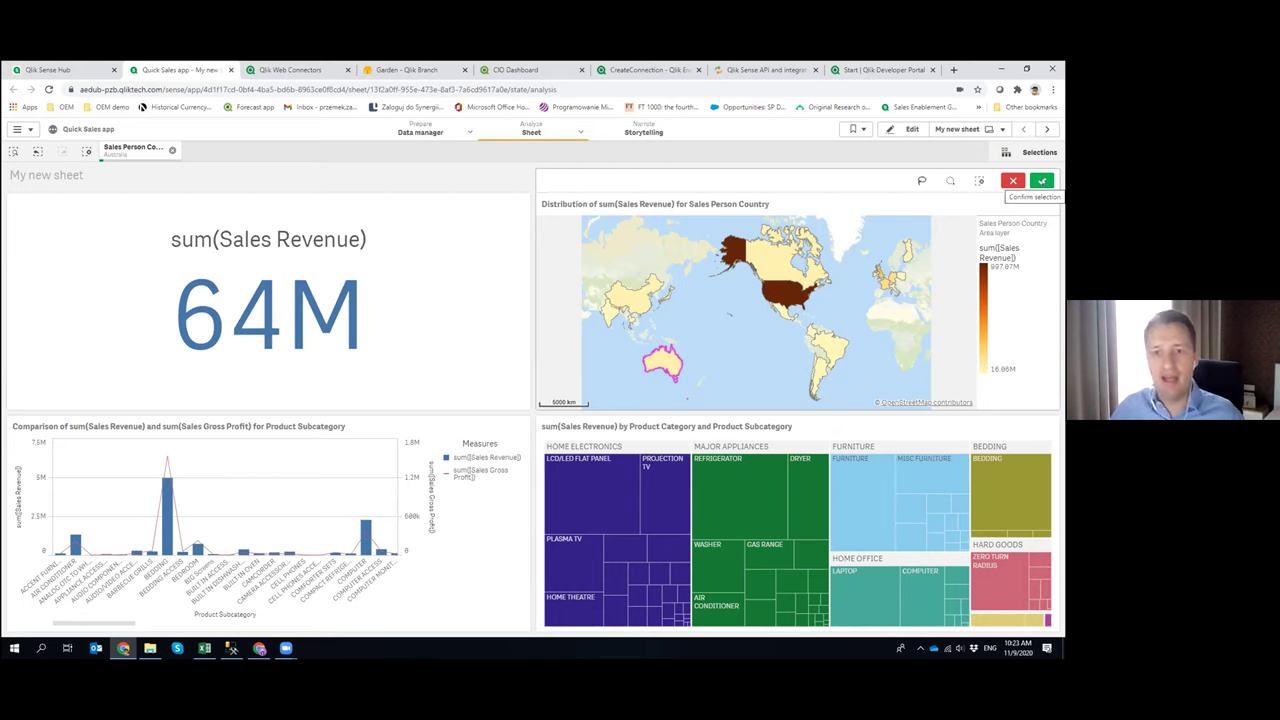
{"action": "left_click", "coordinate": [1042, 181]}
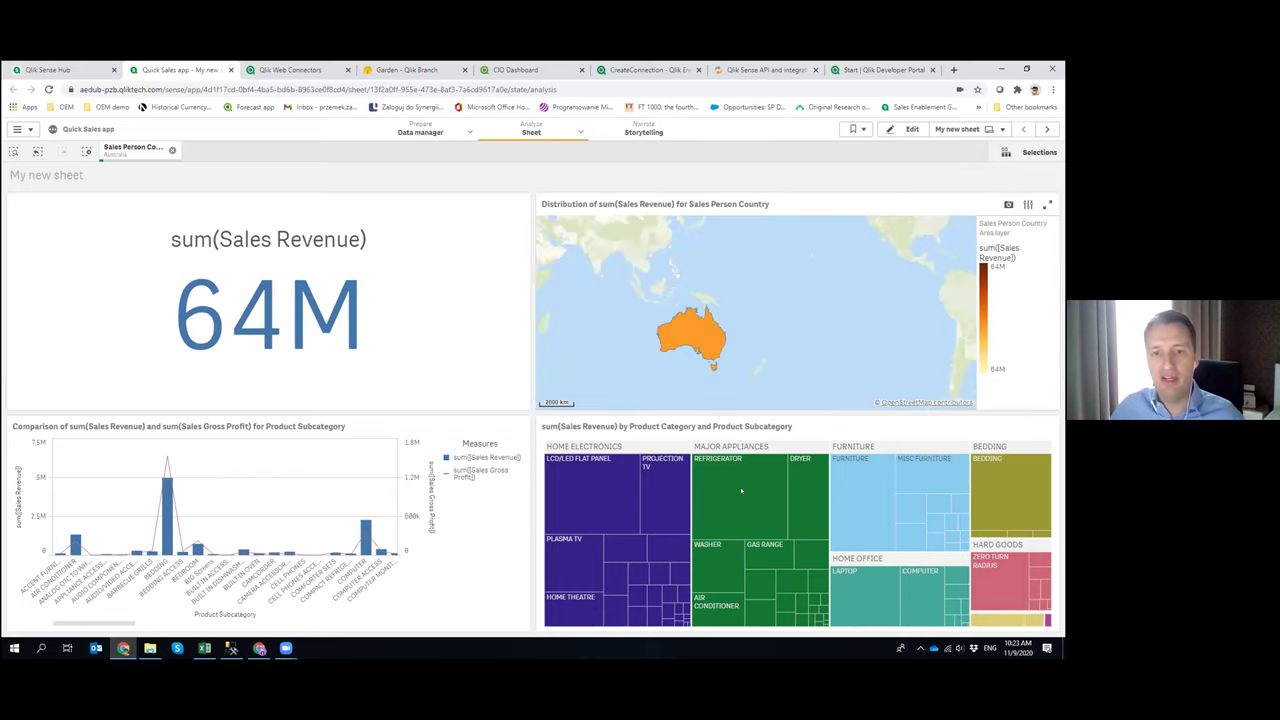
Select MAJOR APPLIANCES in the treemap, bringing the revenue KPI down to 17.43M
{"action": "left_click", "coordinate": [730, 446]}
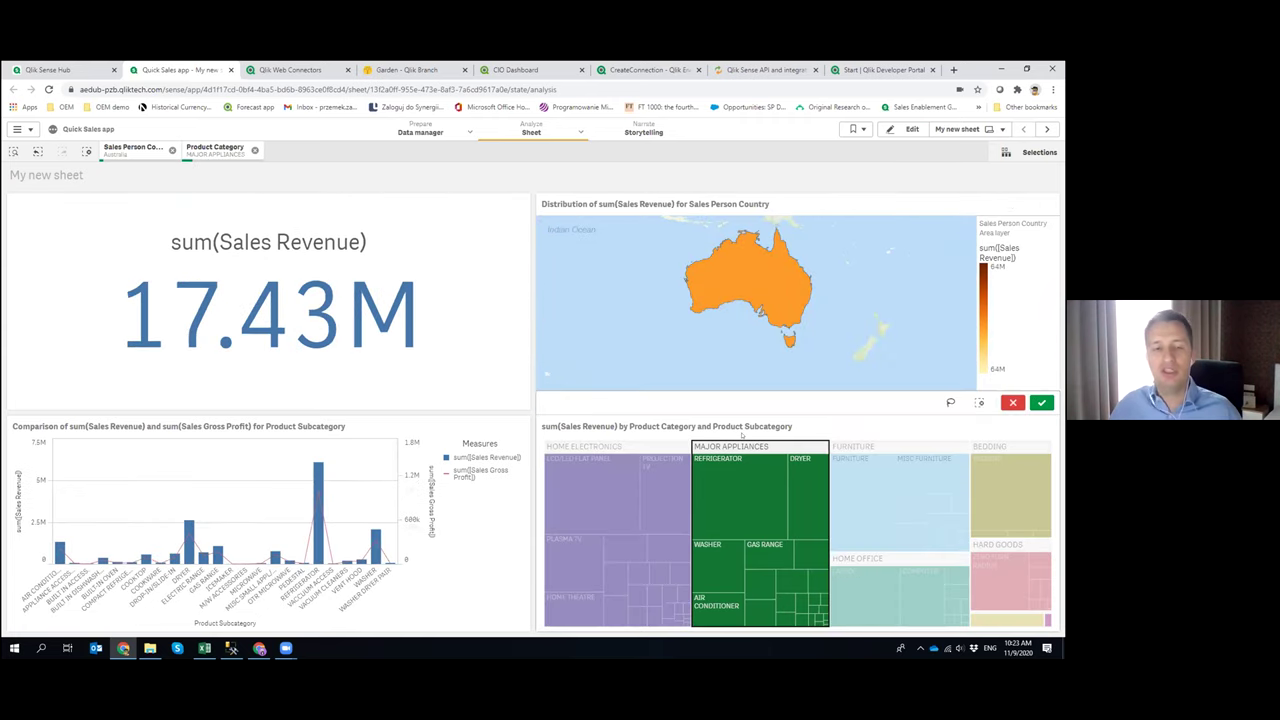
{"action": "left_click", "coordinate": [776, 427]}
{"action": "mouse_move", "coordinate": [395, 485]}
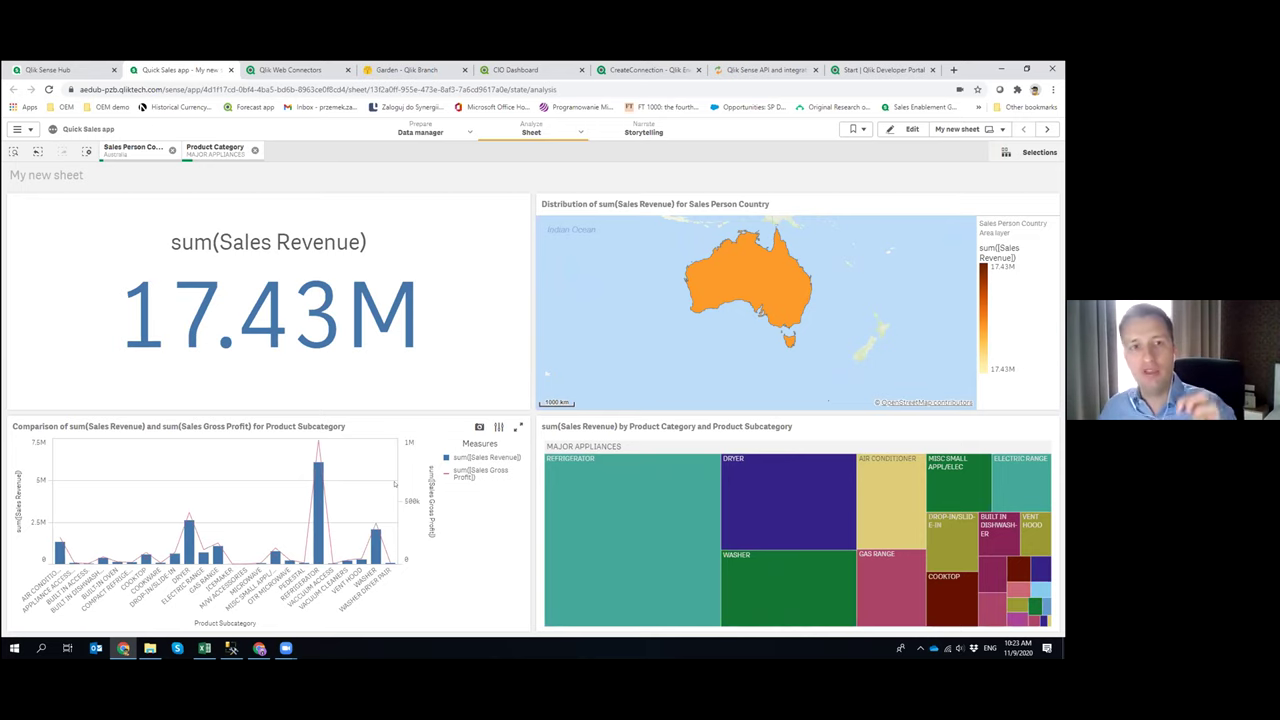
{"action": "mouse_move", "coordinate": [711, 289]}
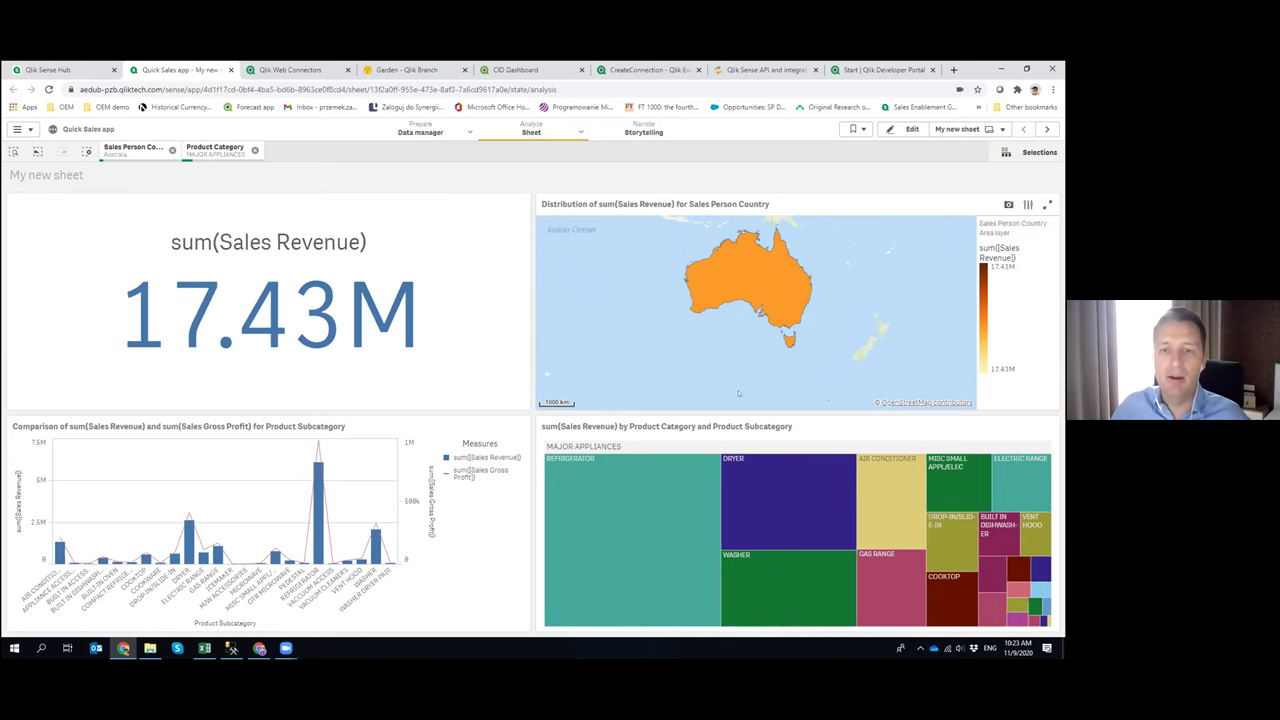
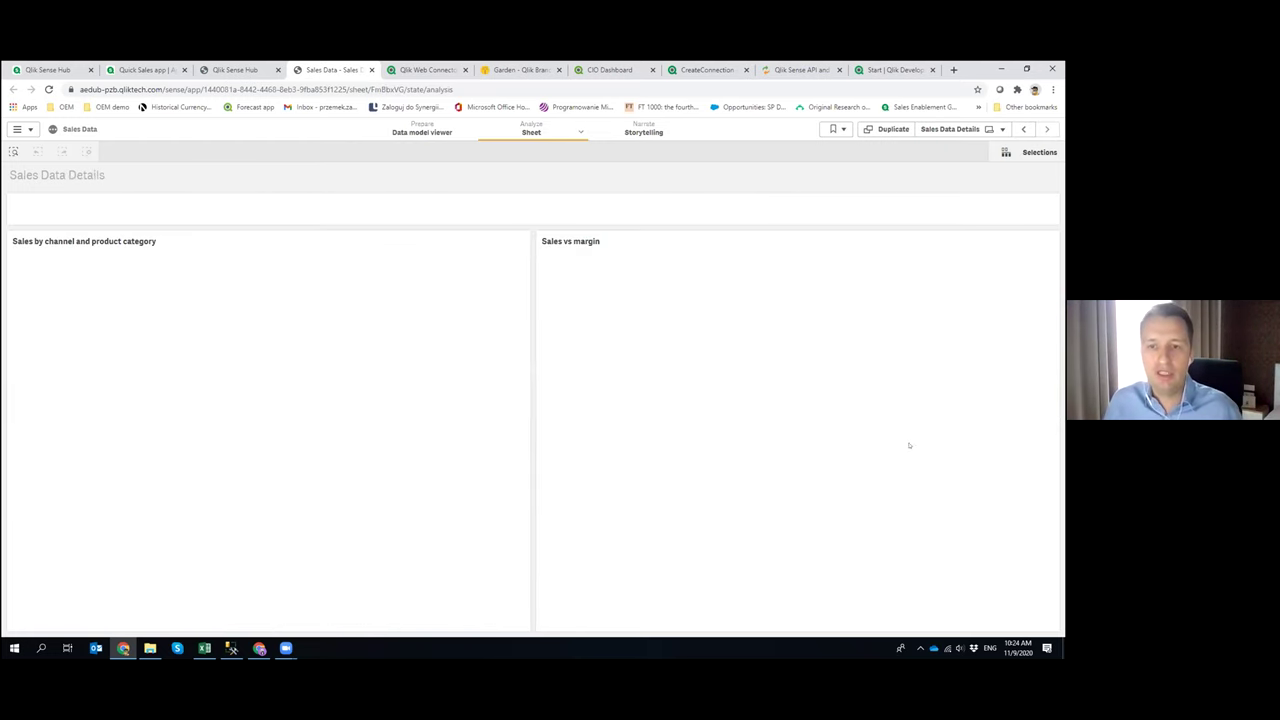
Select the ACCESSORIES category, then lasso and confirm the MISC ACCESSORIES subcategory point
{"action": "left_click", "coordinate": [1003, 288]}
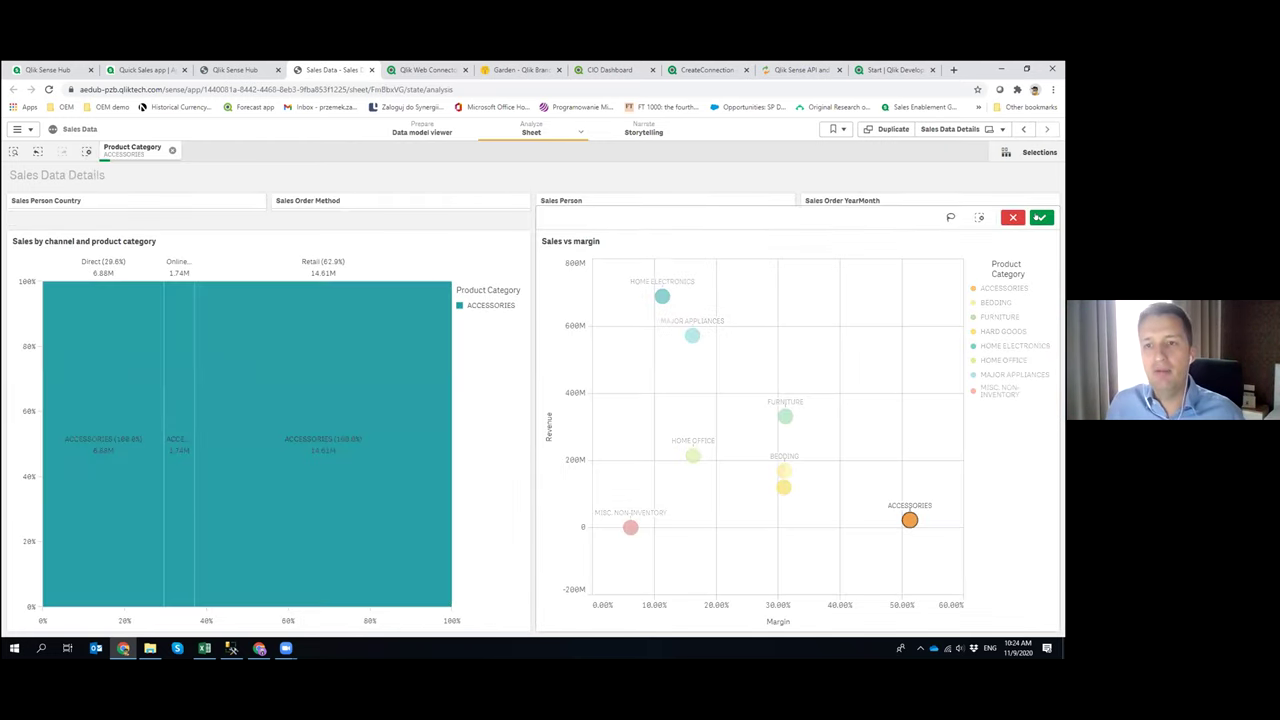
{"action": "left_click", "coordinate": [1040, 215]}
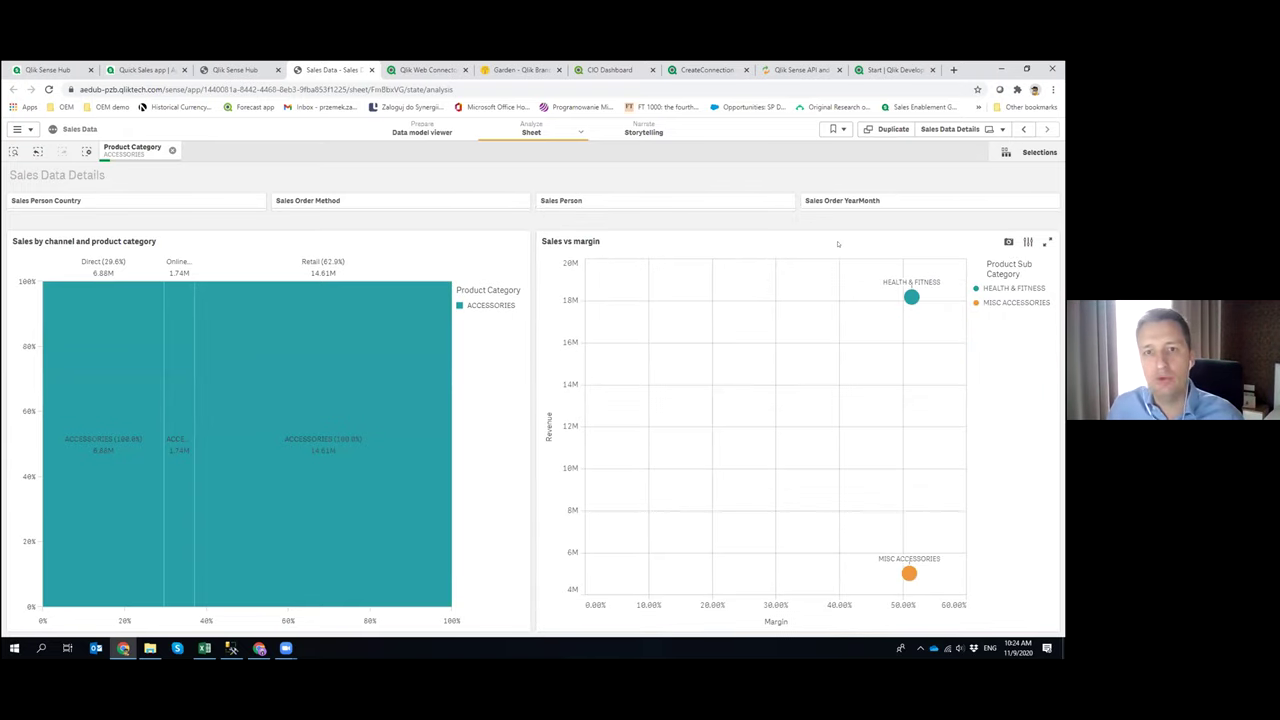
{"action": "left_click", "coordinate": [952, 217]}
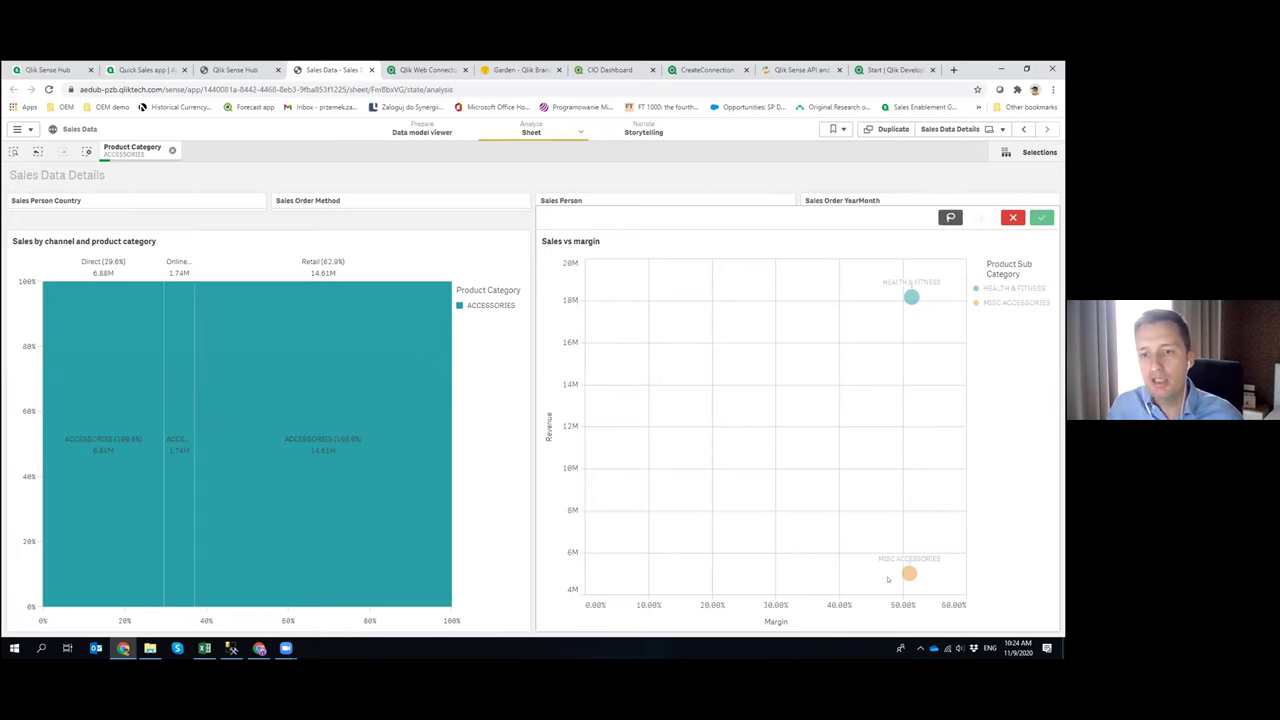
{"action": "mouse_move", "coordinate": [912, 595]}
{"action": "left_mouse_down"}
{"action": "mouse_move", "coordinate": [881, 524]}
{"action": "mouse_move", "coordinate": [912, 595]}
{"action": "left_mouse_up"}
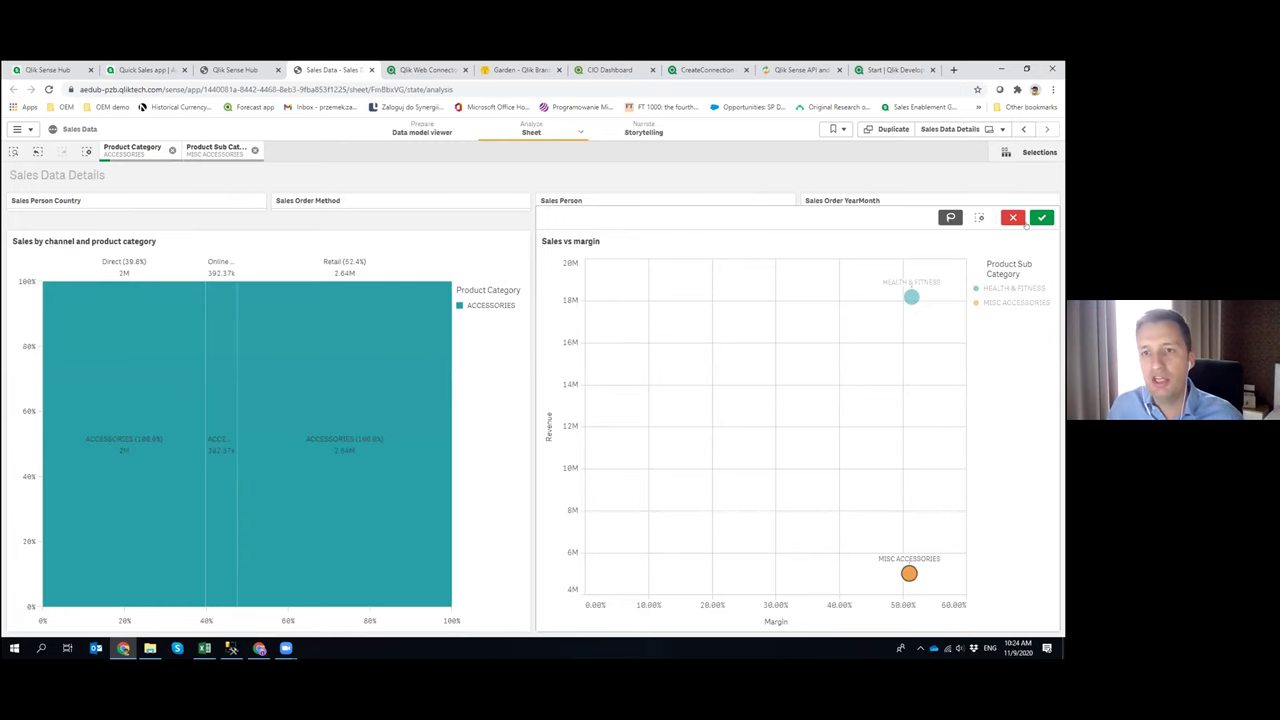
{"action": "left_click", "coordinate": [946, 338]}
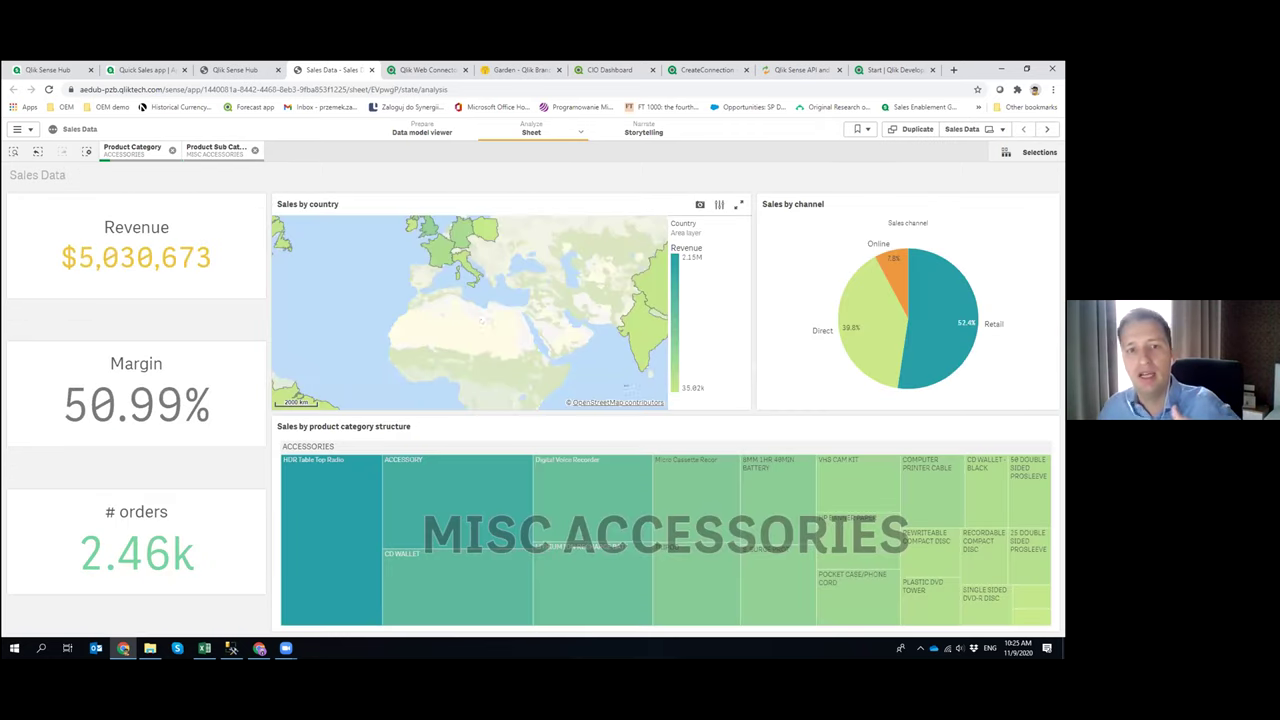
Select and confirm China on the Sales by country map, then advance to Sales Data Details
{"action": "left_click", "coordinate": [436, 290]}
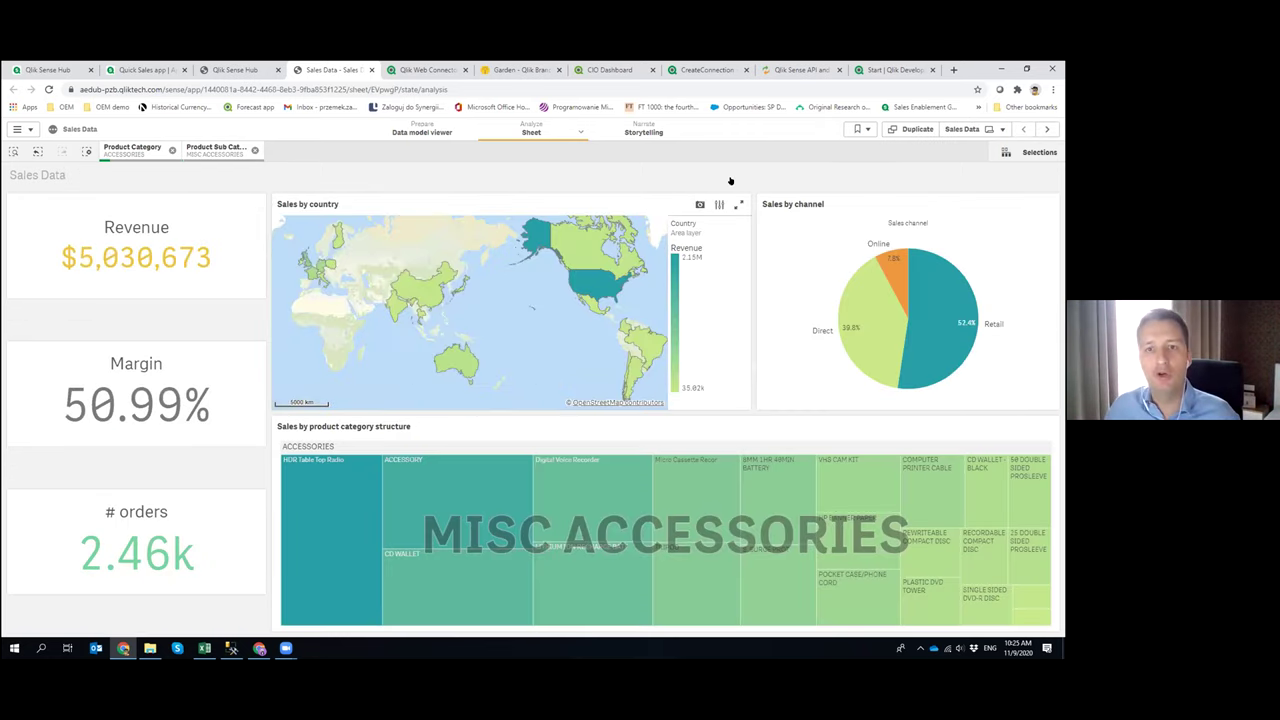
{"action": "left_click", "coordinate": [724, 180]}
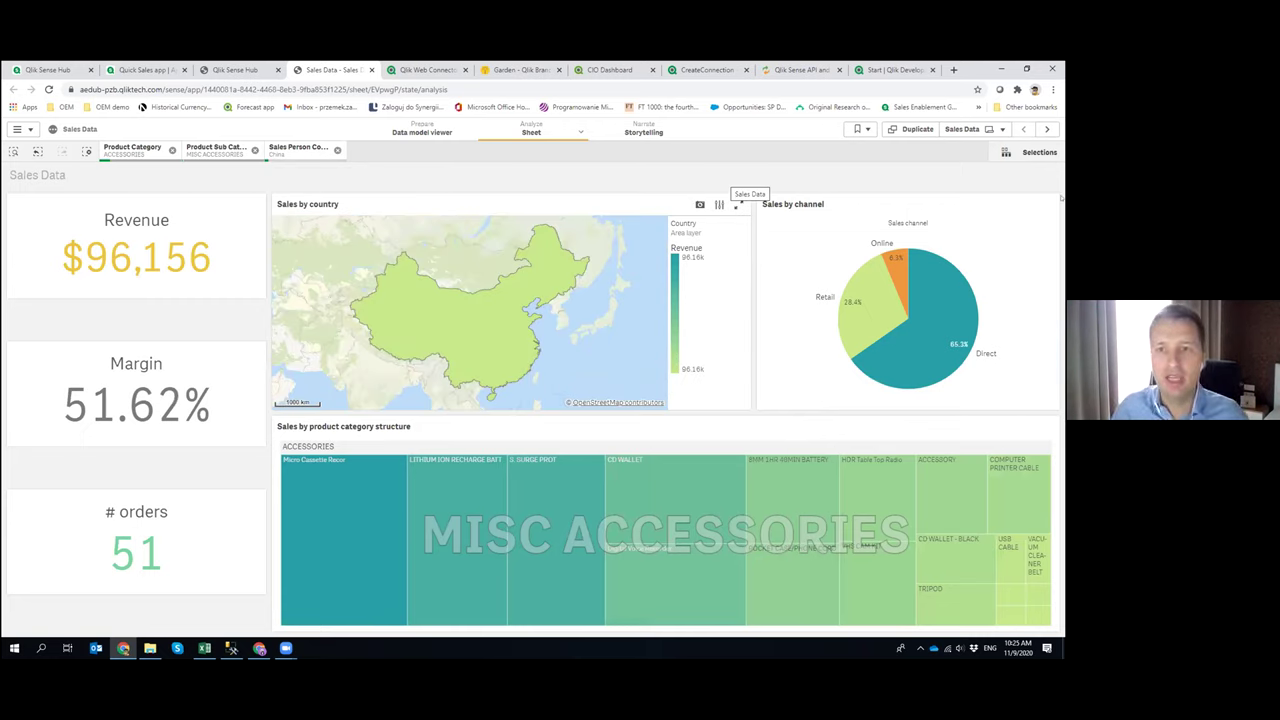
{"action": "key", "text": "ctrl+Right"}
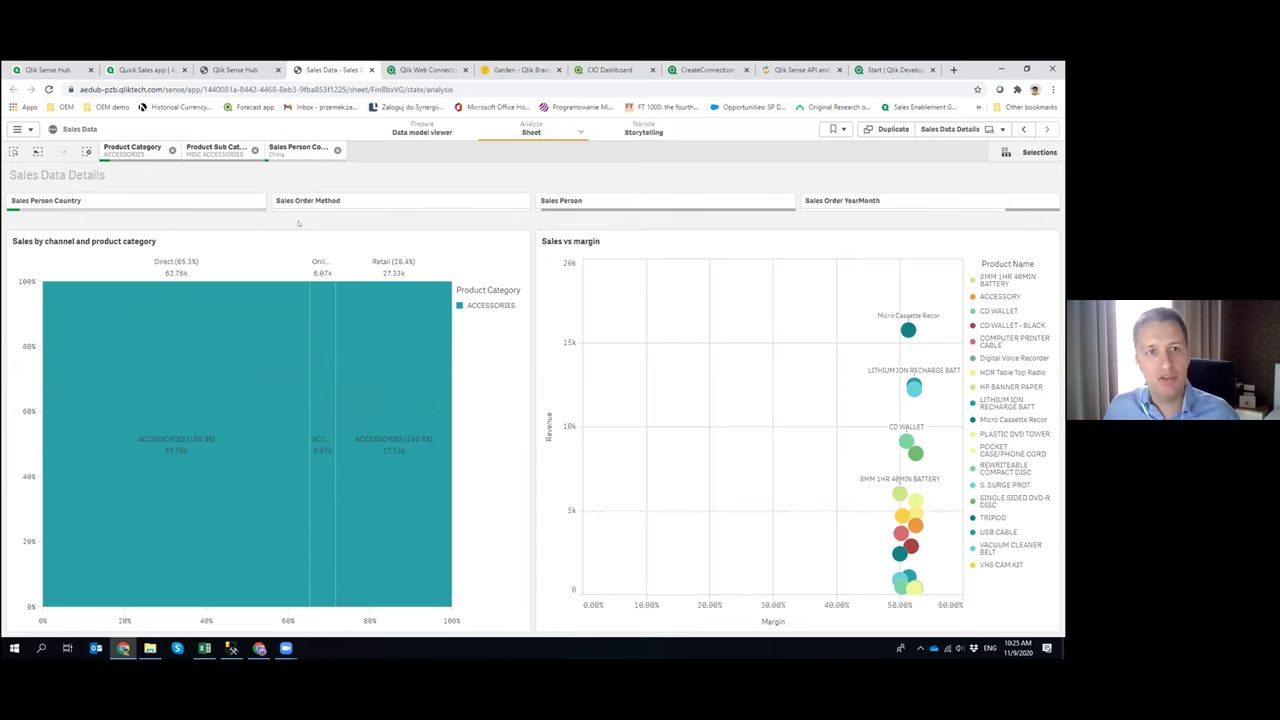
Browse the Product Category and Sales Order Method values without changing any selection
{"action": "left_click", "coordinate": [141, 154]}
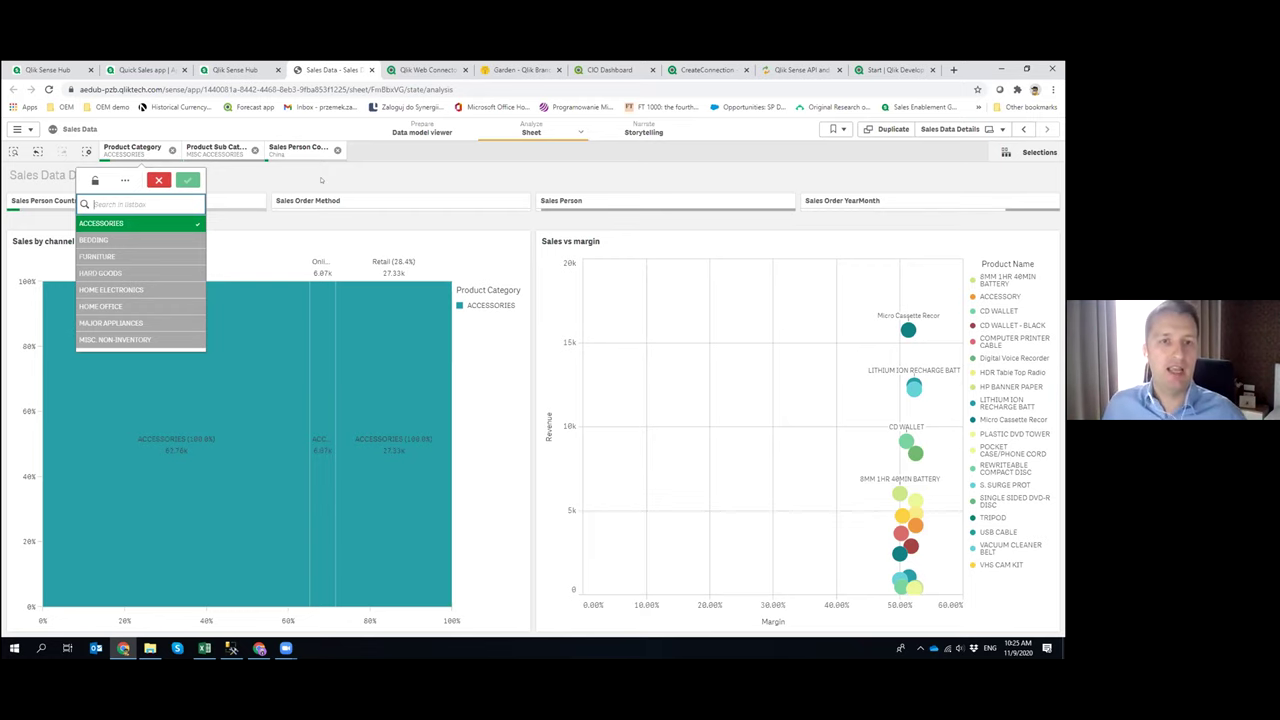
{"action": "left_click", "coordinate": [321, 180]}
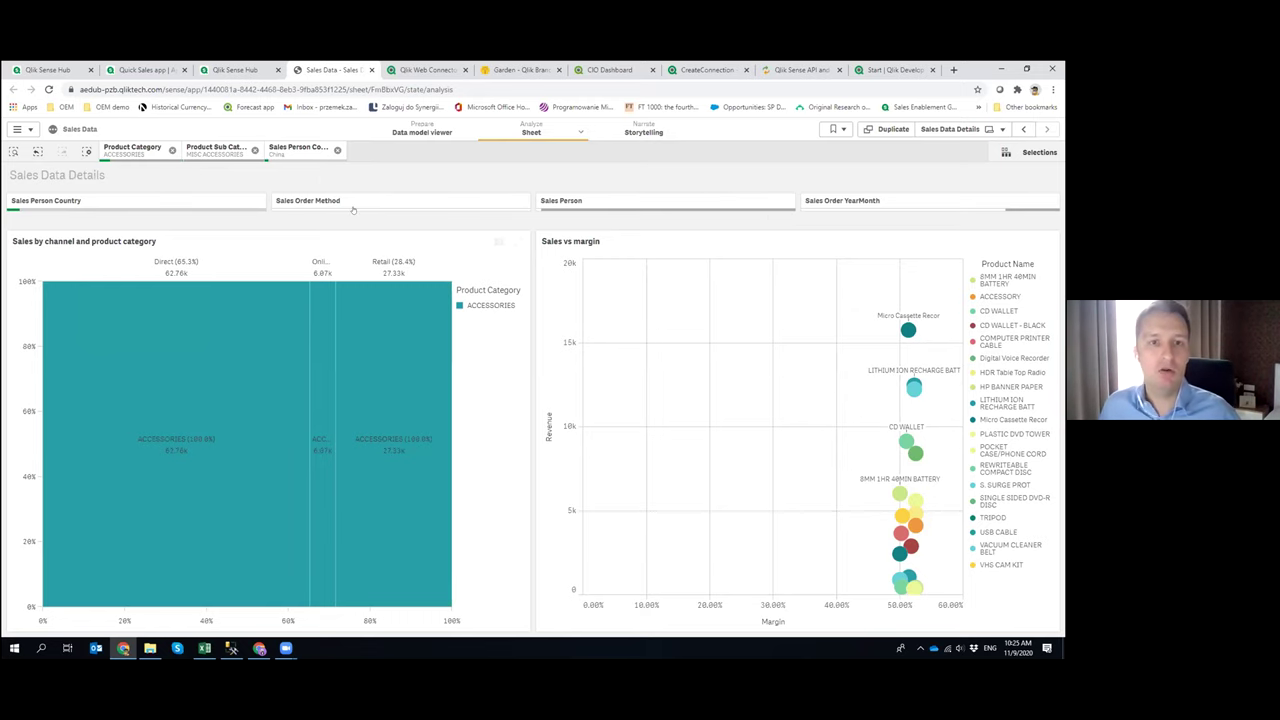
{"action": "left_click", "coordinate": [360, 207]}
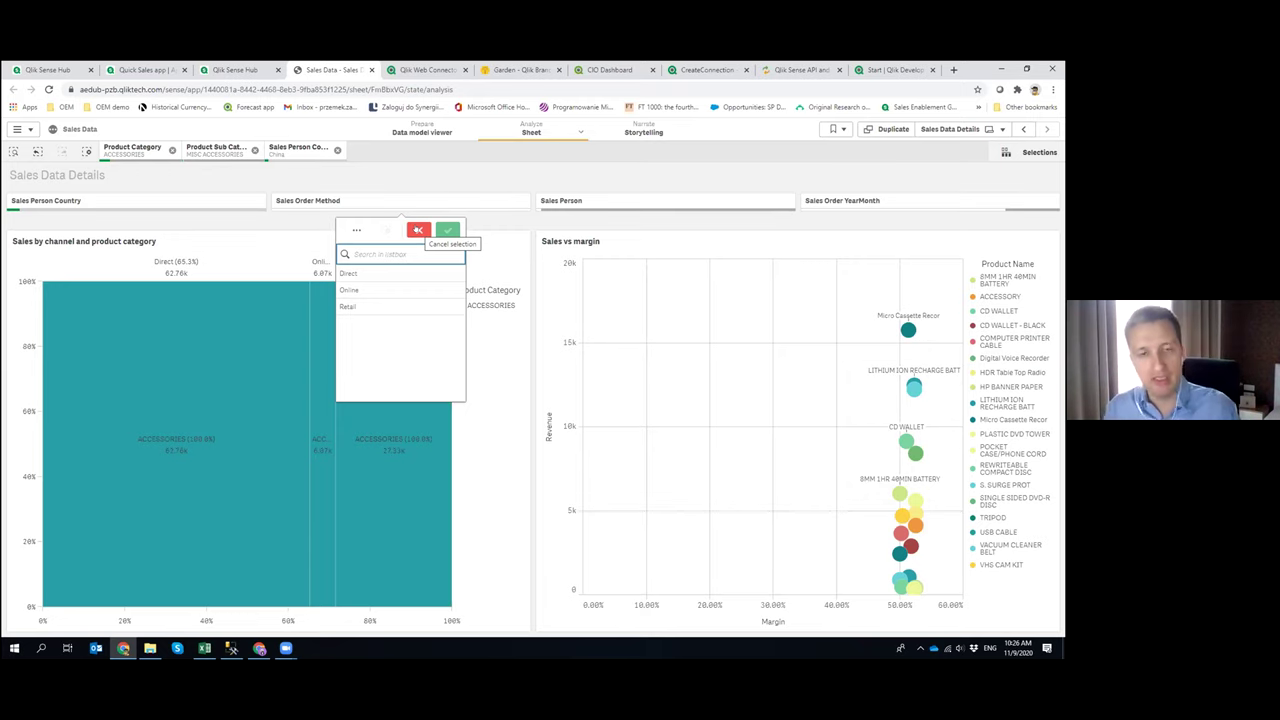
{"action": "left_click", "coordinate": [418, 231]}
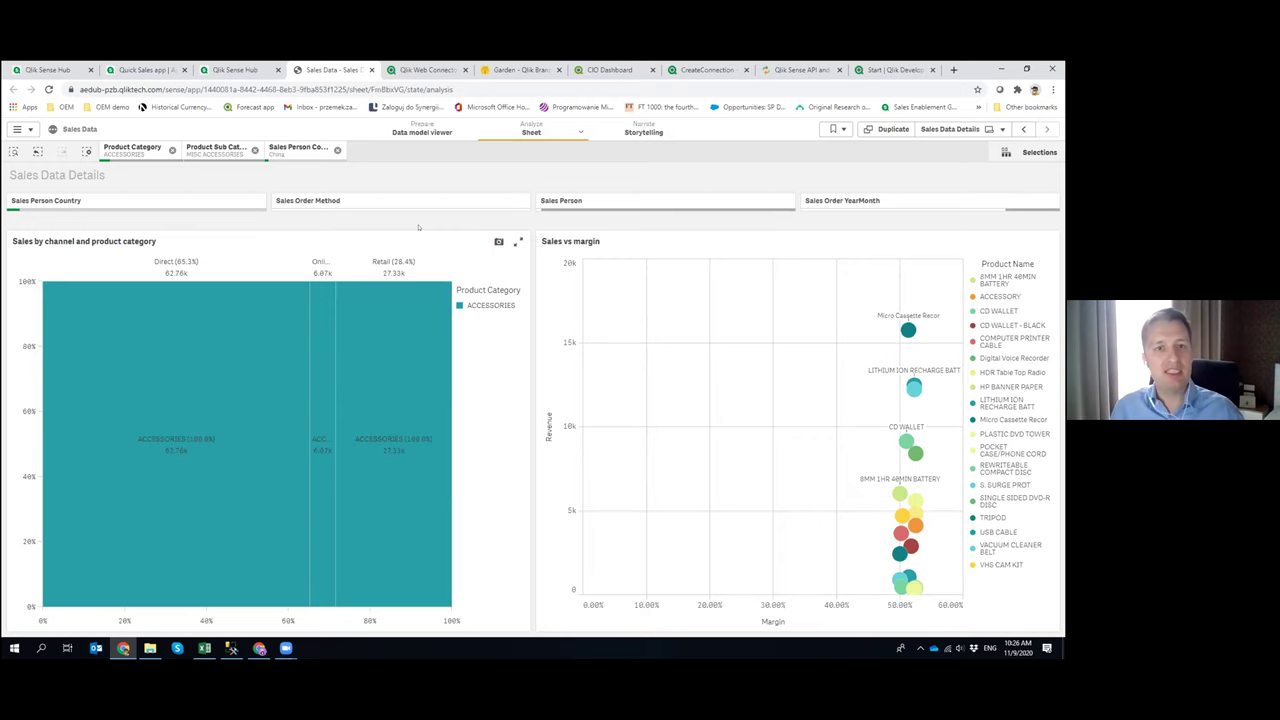
Review the Sales Person Country values, keeping China selected, then list the sales persons
{"action": "left_click", "coordinate": [298, 148]}
{"action": "scroll", "coordinate": [294, 252], "scroll_direction": "down", "scroll_amount": 3}
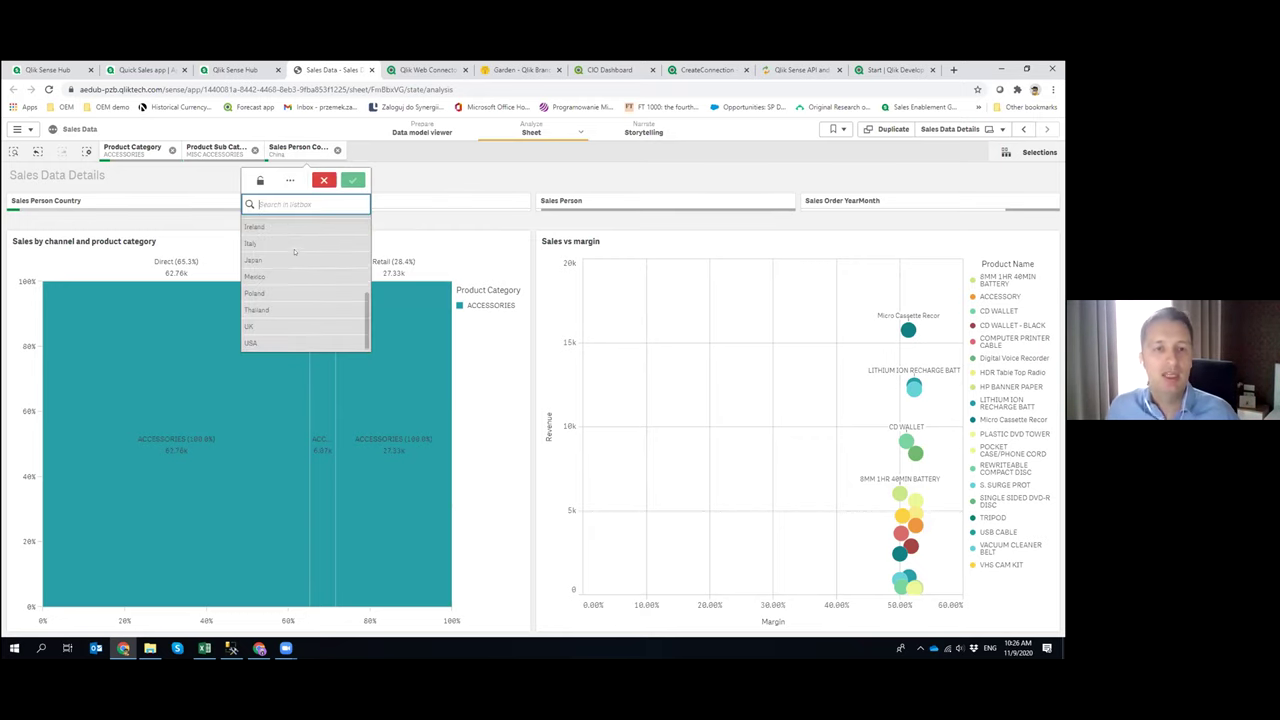
{"action": "scroll", "coordinate": [294, 252], "scroll_direction": "up", "scroll_amount": 3}
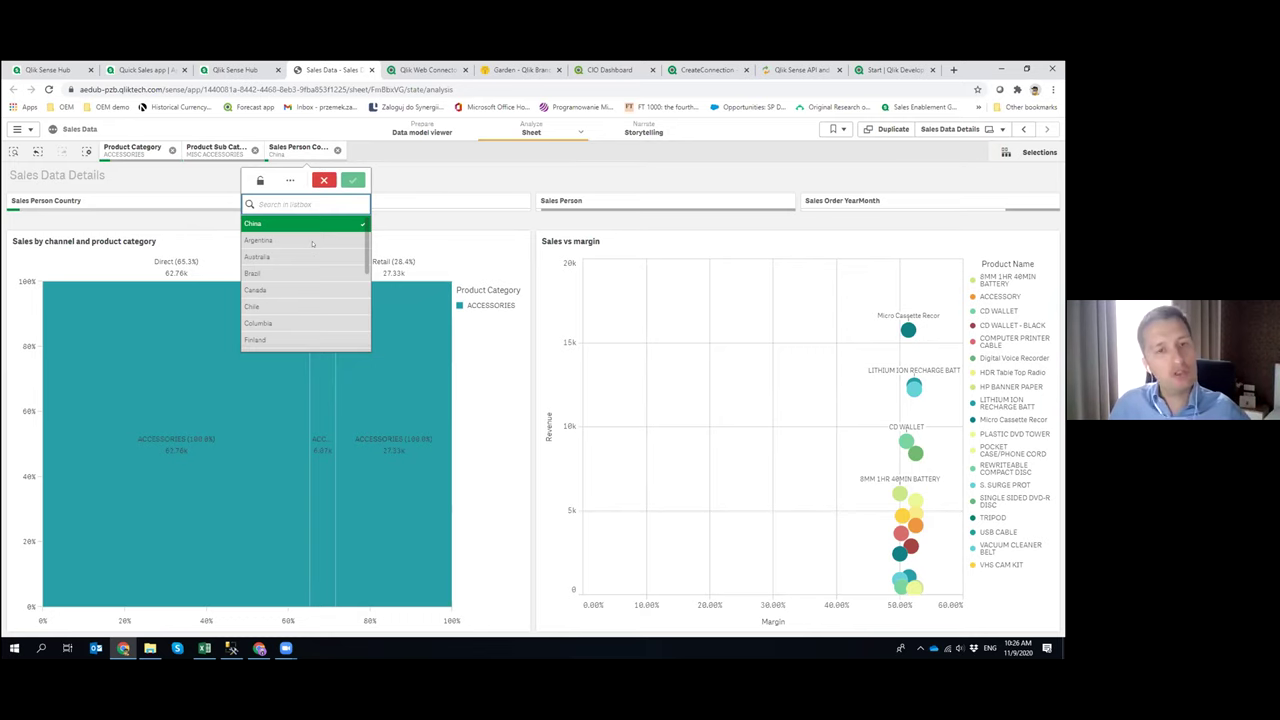
{"action": "scroll", "coordinate": [306, 251], "scroll_direction": "down", "scroll_amount": 1}
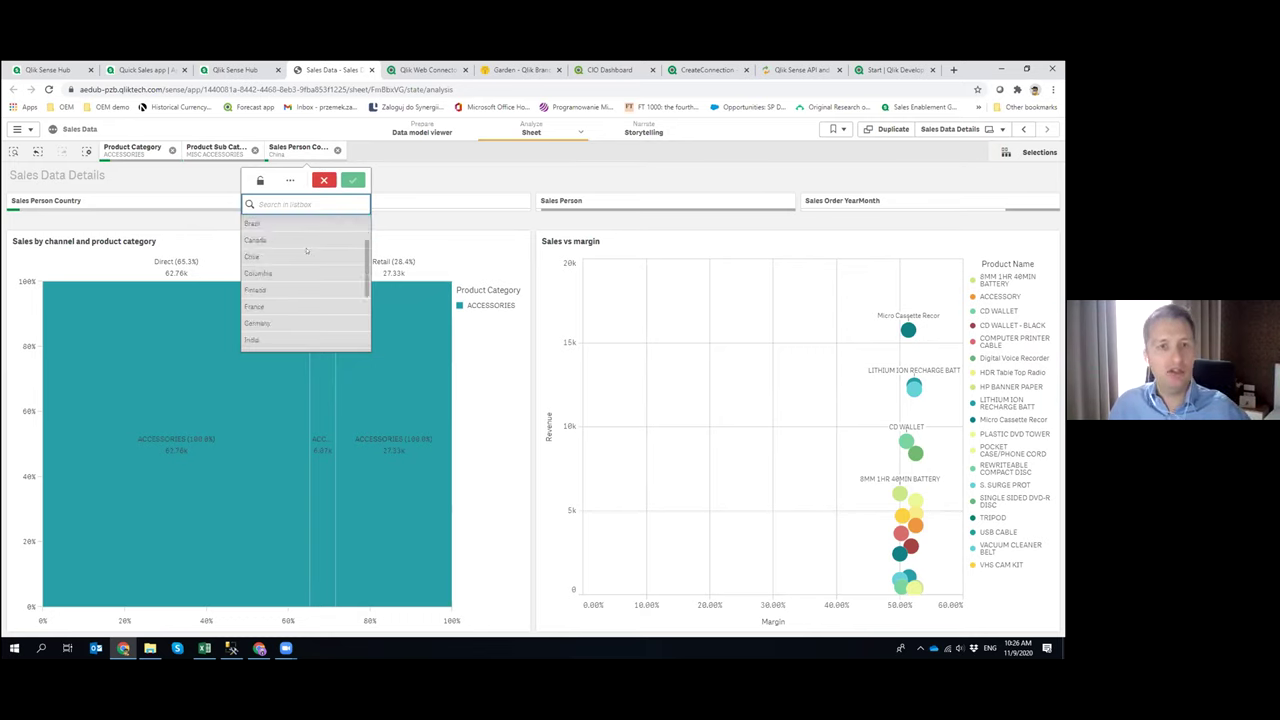
{"action": "scroll", "coordinate": [304, 268], "scroll_direction": "up", "scroll_amount": 1}
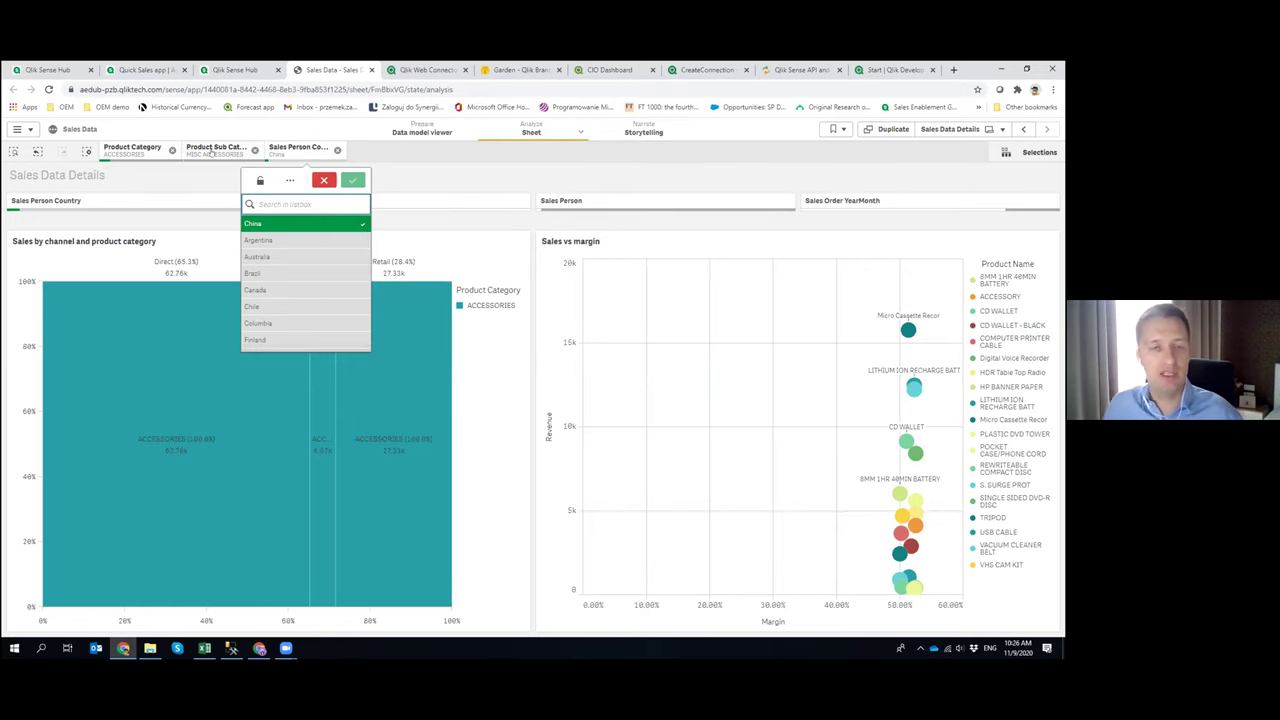
{"action": "scroll", "coordinate": [280, 280], "scroll_direction": "down", "scroll_amount": 1}
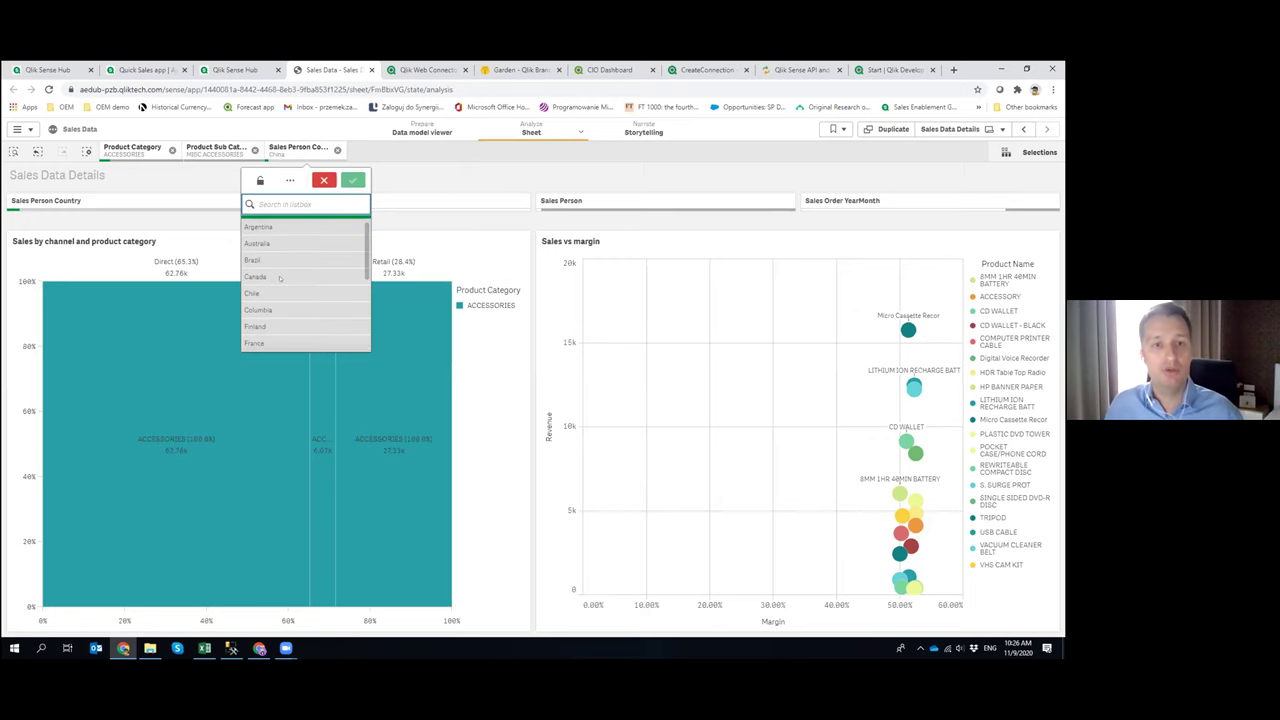
{"action": "scroll", "coordinate": [300, 280], "scroll_direction": "up", "scroll_amount": 1}
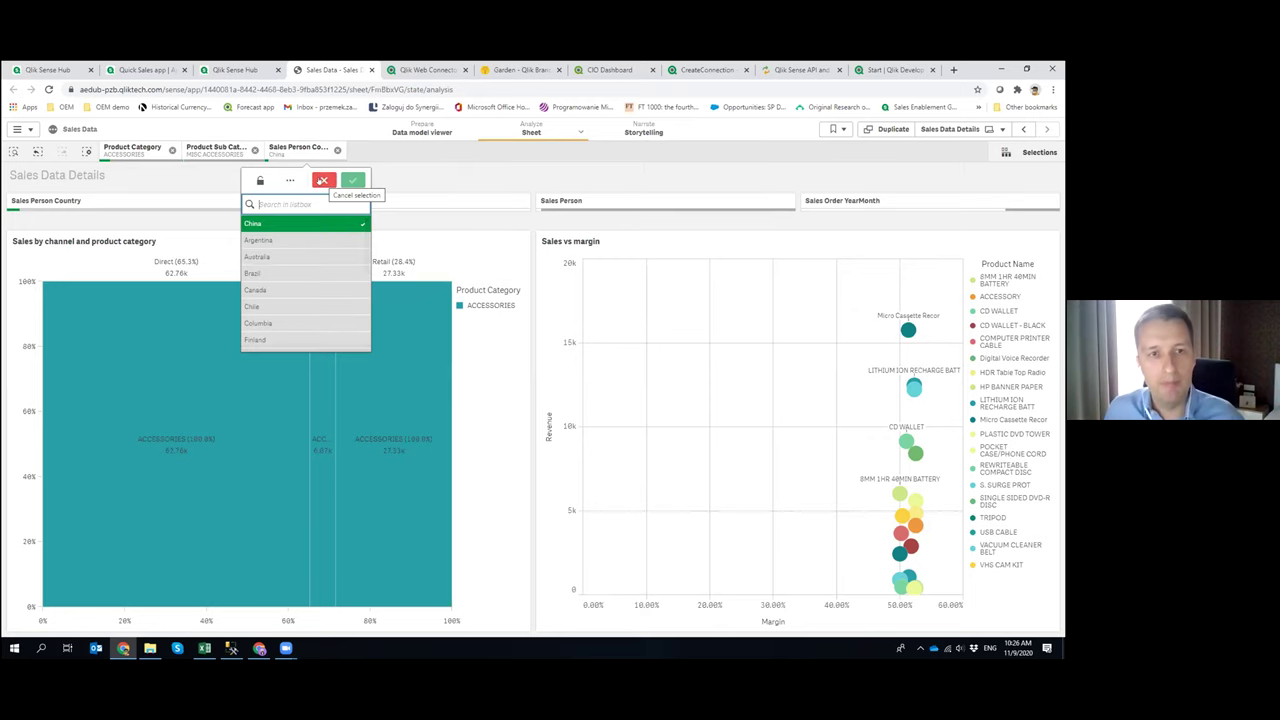
{"action": "left_click", "coordinate": [456, 187]}
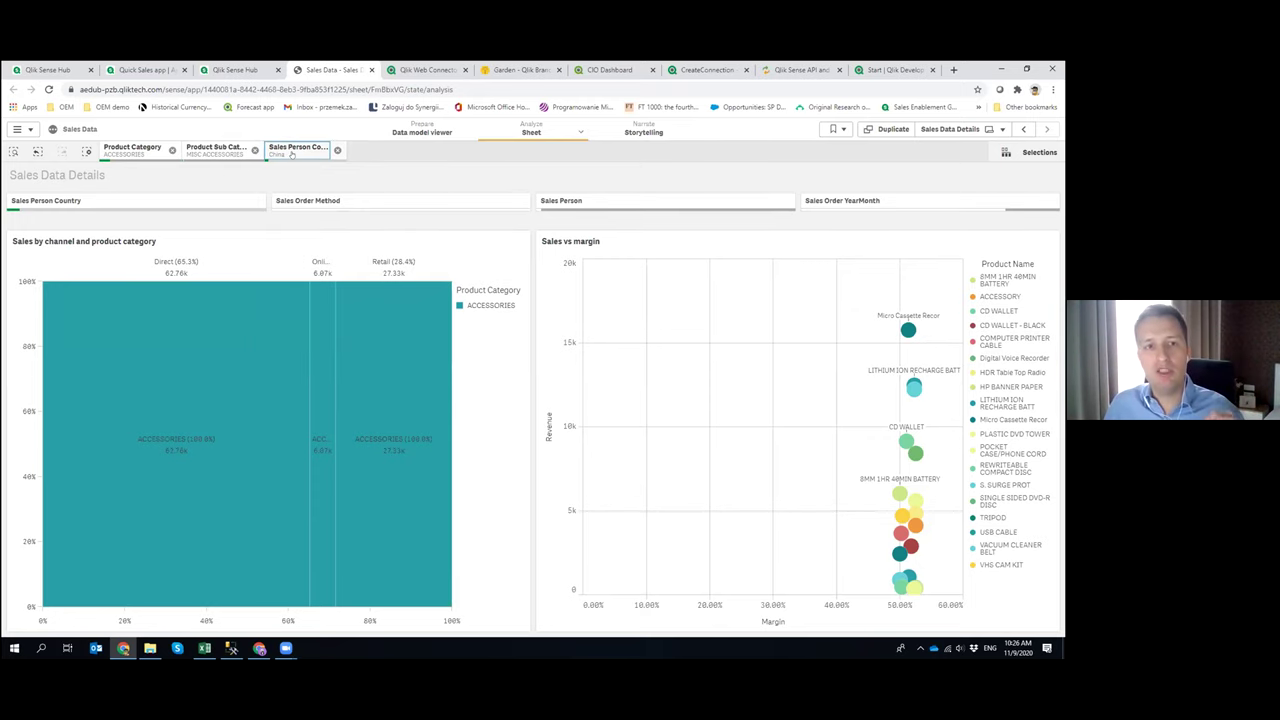
{"action": "left_click", "coordinate": [291, 151]}
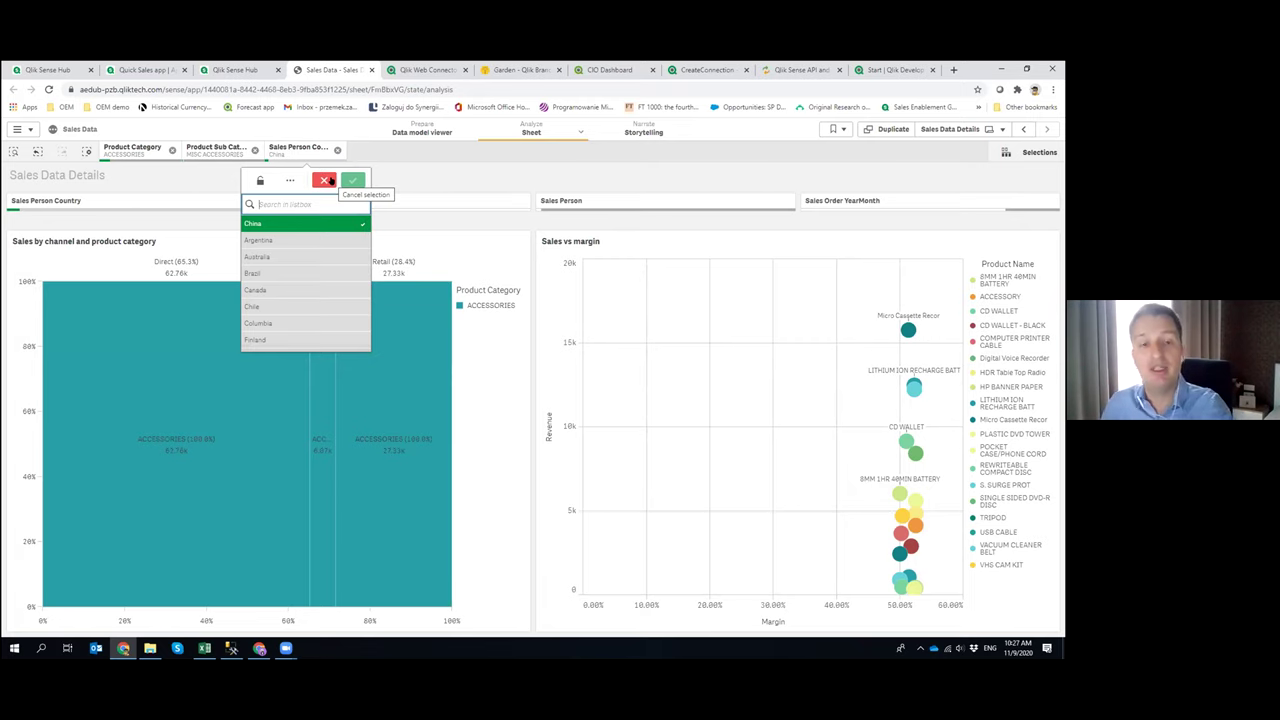
{"action": "left_click", "coordinate": [331, 179]}
{"action": "left_click", "coordinate": [577, 200]}
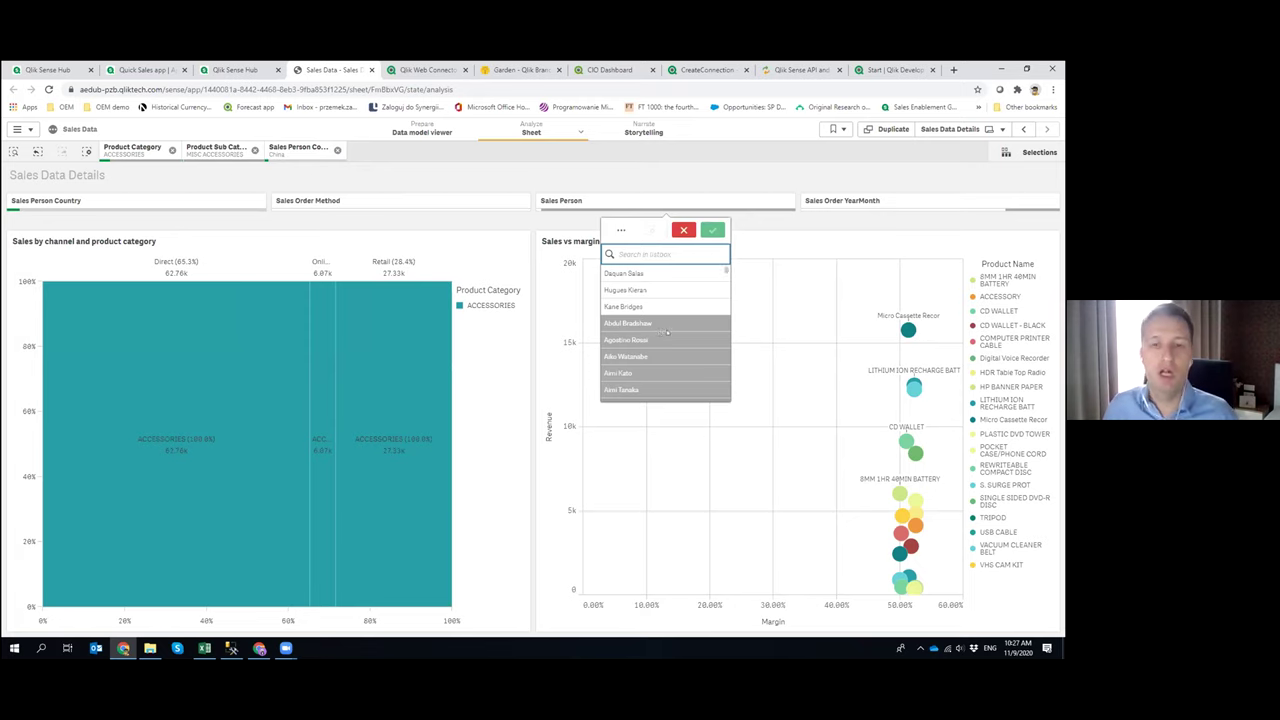
Scroll through the sales person list, close it unchanged, and show the saved bookmarks
{"action": "scroll", "coordinate": [659, 331], "scroll_direction": "down", "scroll_amount": 3}
{"action": "scroll", "coordinate": [659, 331], "scroll_direction": "down", "scroll_amount": 1}
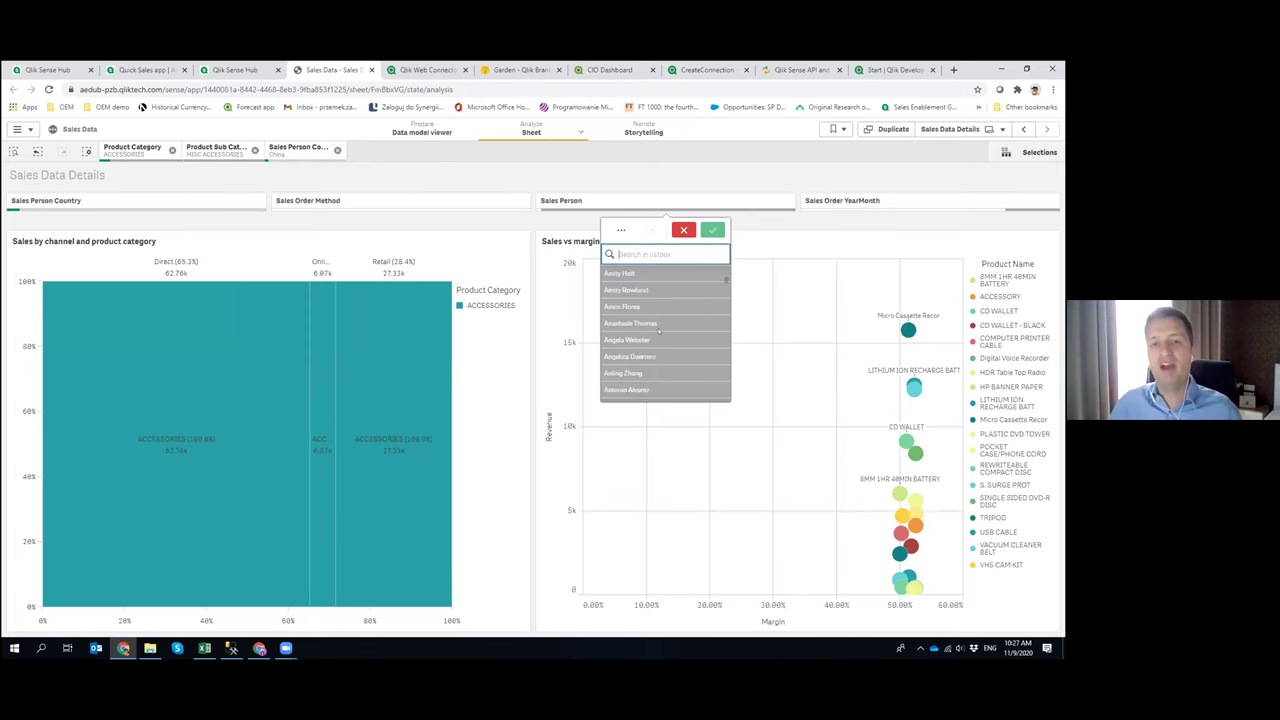
{"action": "scroll", "coordinate": [659, 331], "scroll_direction": "up", "scroll_amount": 5}
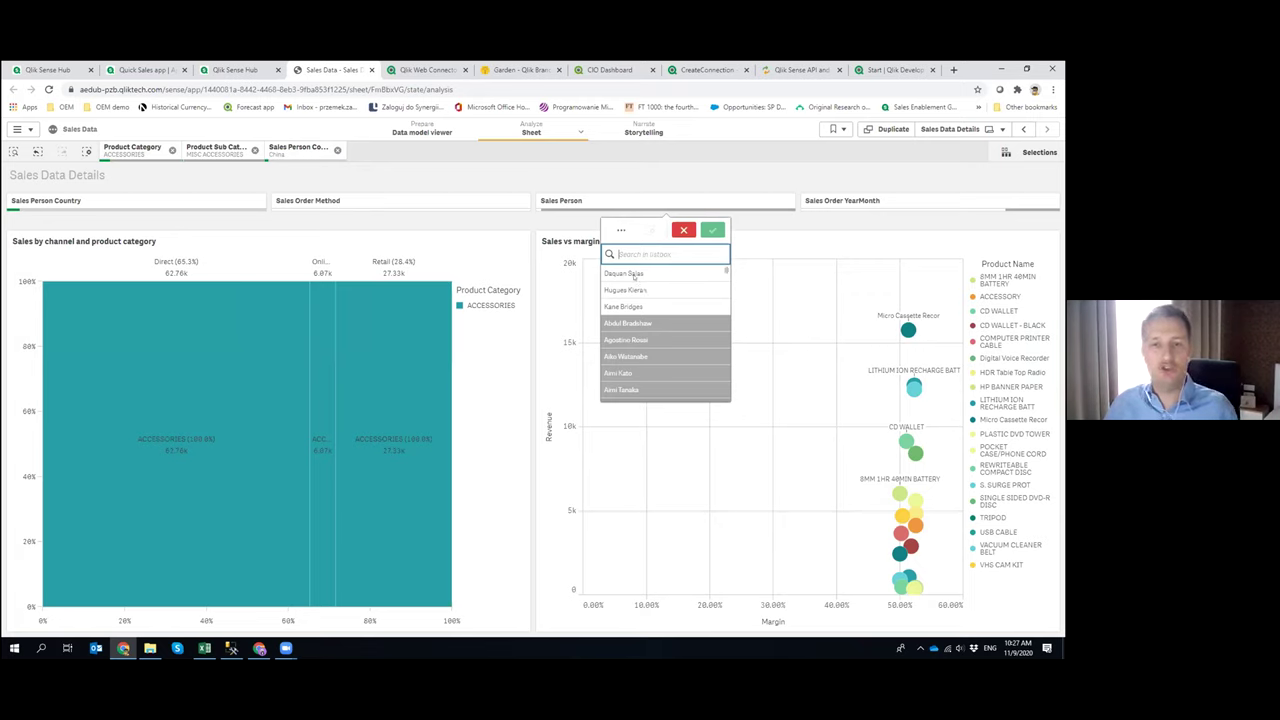
{"action": "scroll", "coordinate": [651, 323], "scroll_direction": "down", "scroll_amount": 3}
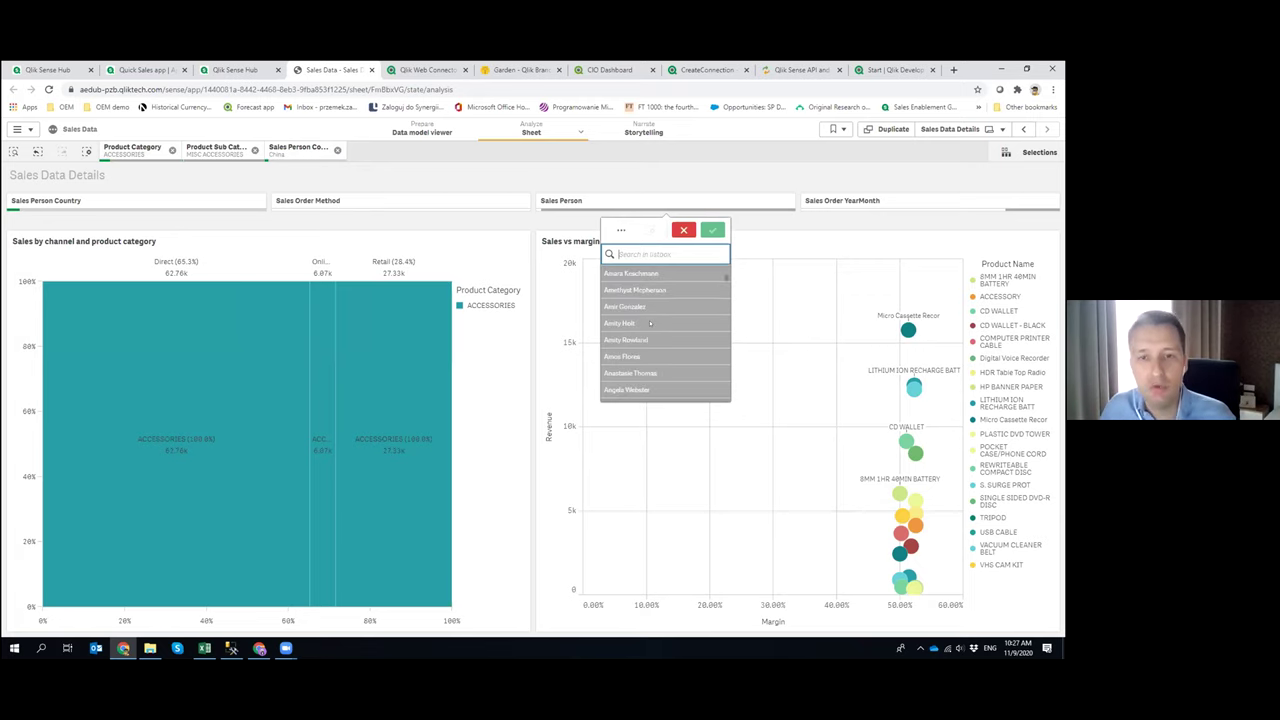
{"action": "scroll", "coordinate": [651, 323], "scroll_direction": "down", "scroll_amount": 3}
{"action": "scroll", "coordinate": [651, 323], "scroll_direction": "up", "scroll_amount": 2}
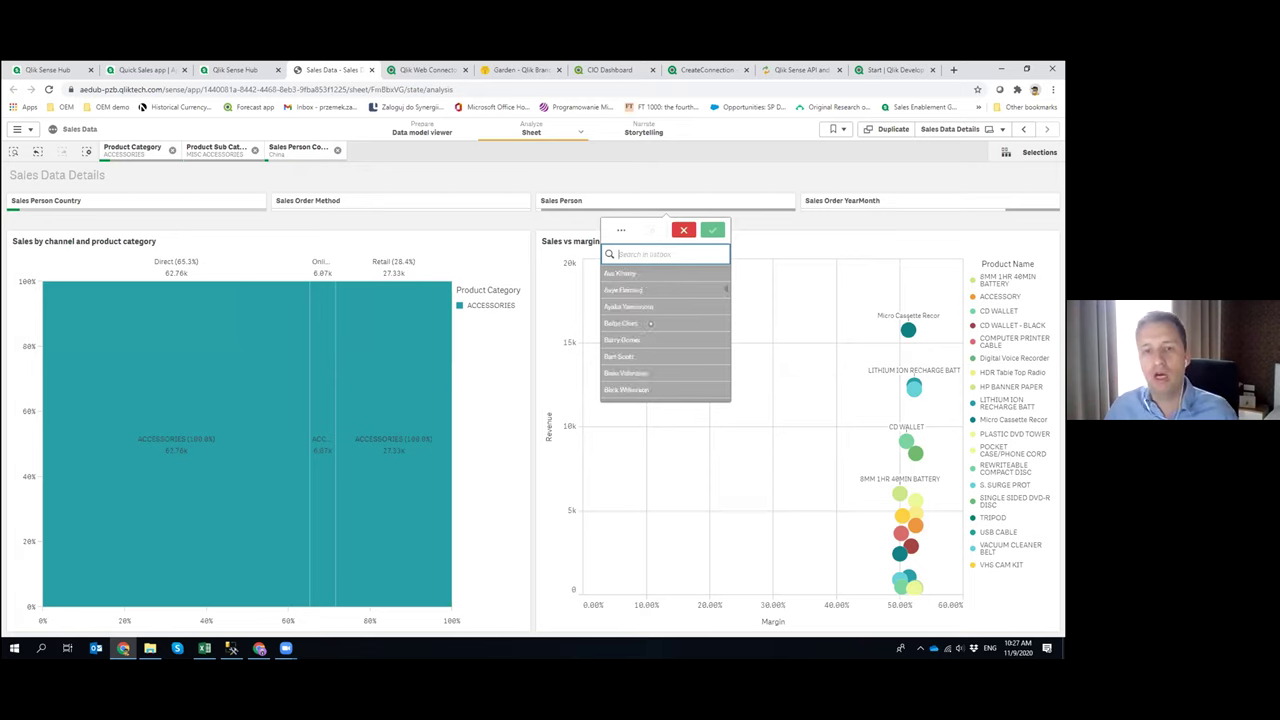
{"action": "scroll", "coordinate": [651, 323], "scroll_direction": "up", "scroll_amount": 5}
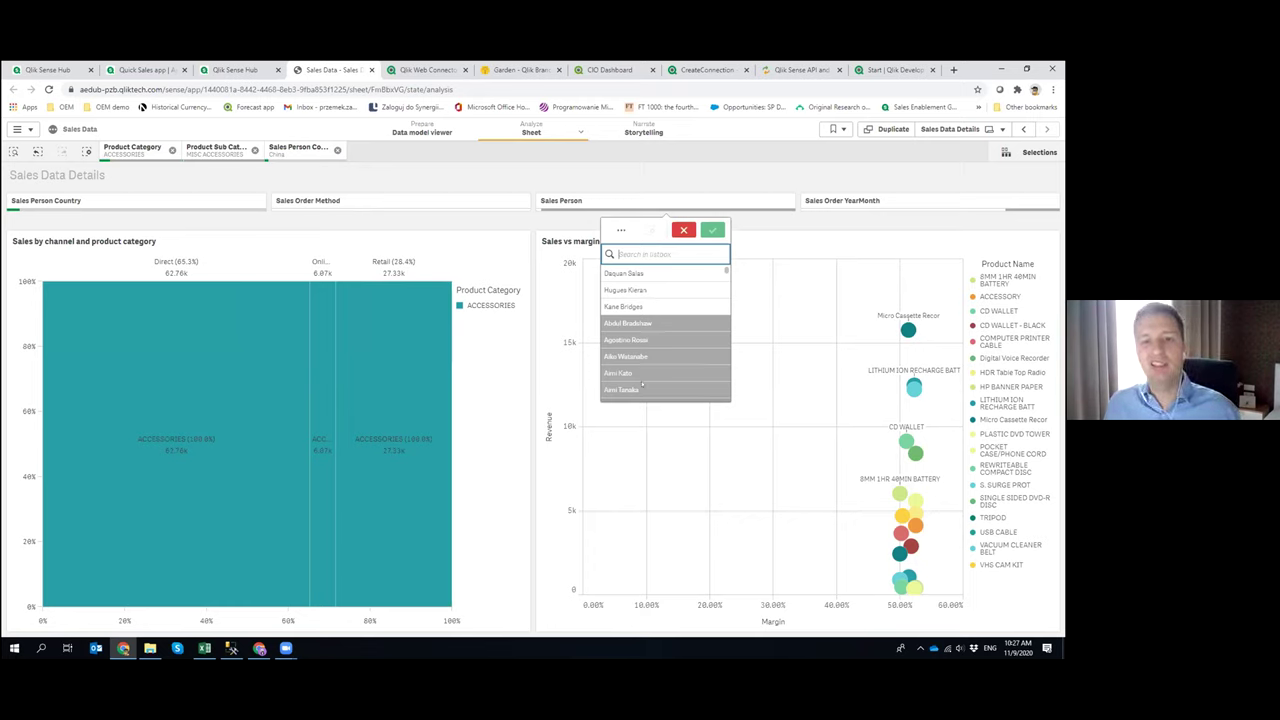
{"action": "scroll", "coordinate": [676, 331], "scroll_direction": "down", "scroll_amount": 3}
{"action": "scroll", "coordinate": [676, 331], "scroll_direction": "up", "scroll_amount": 3}
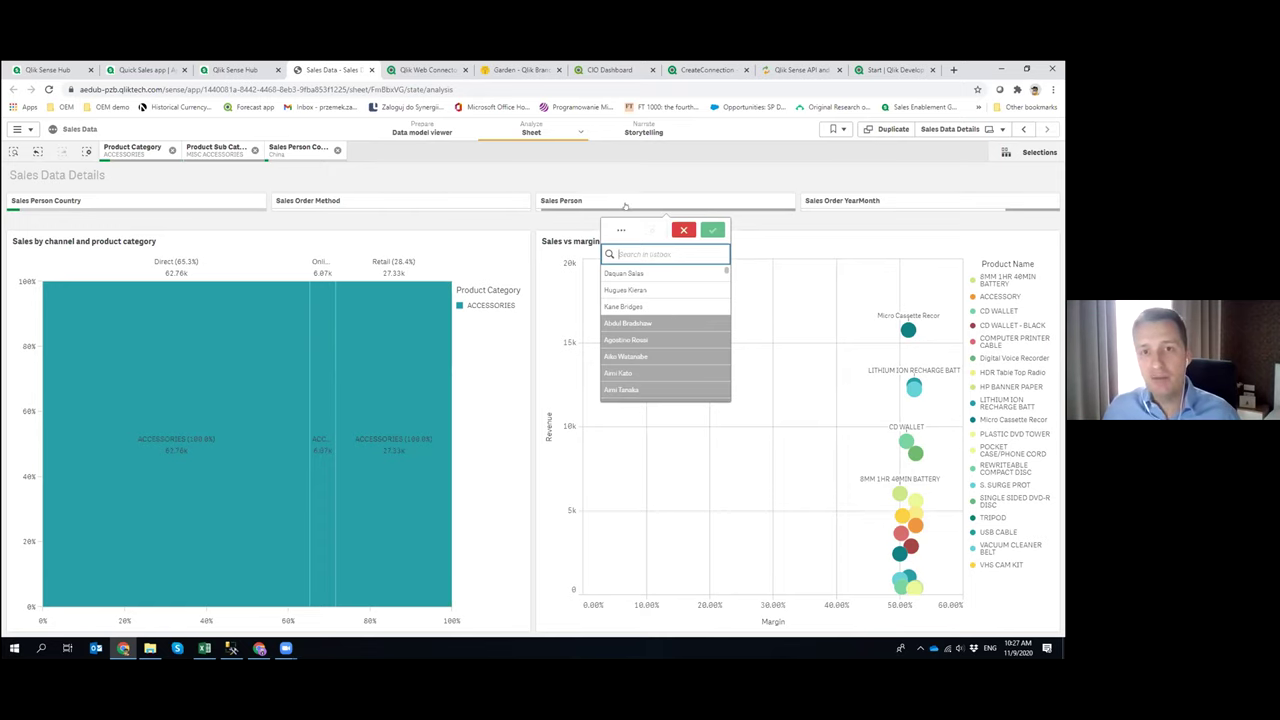
{"action": "left_click", "coordinate": [719, 173]}
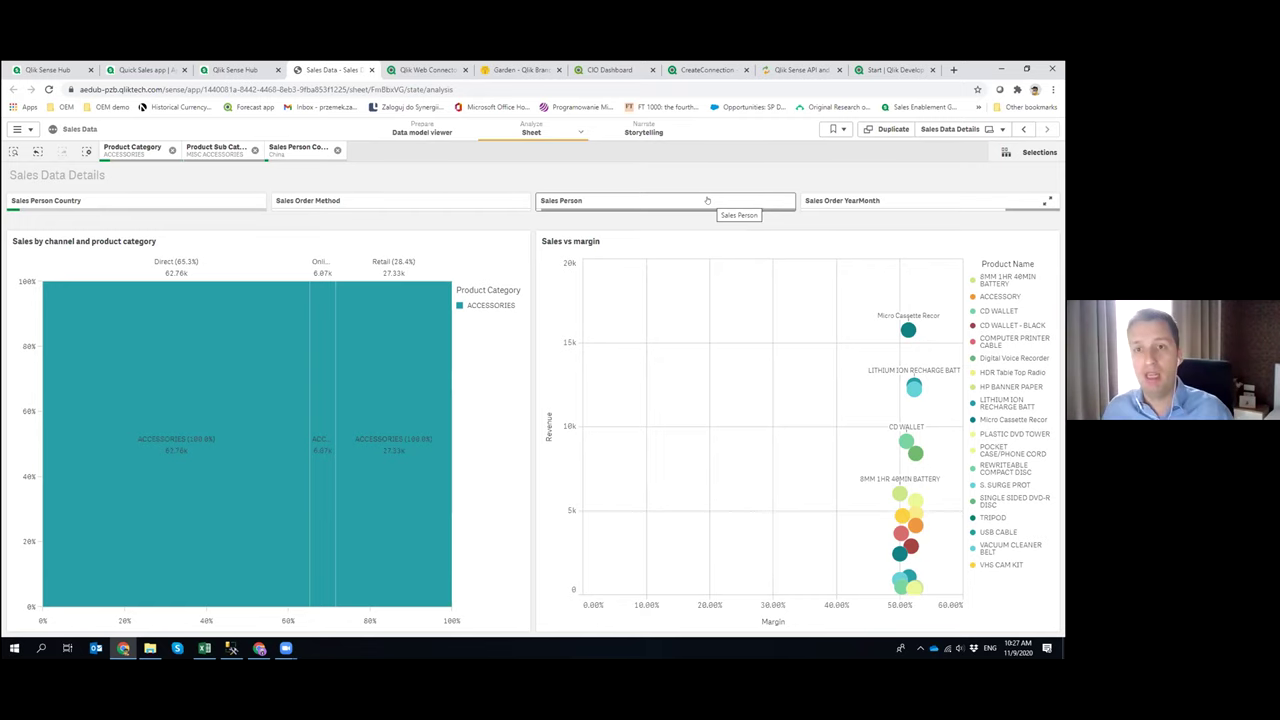
{"action": "left_click", "coordinate": [832, 131]}
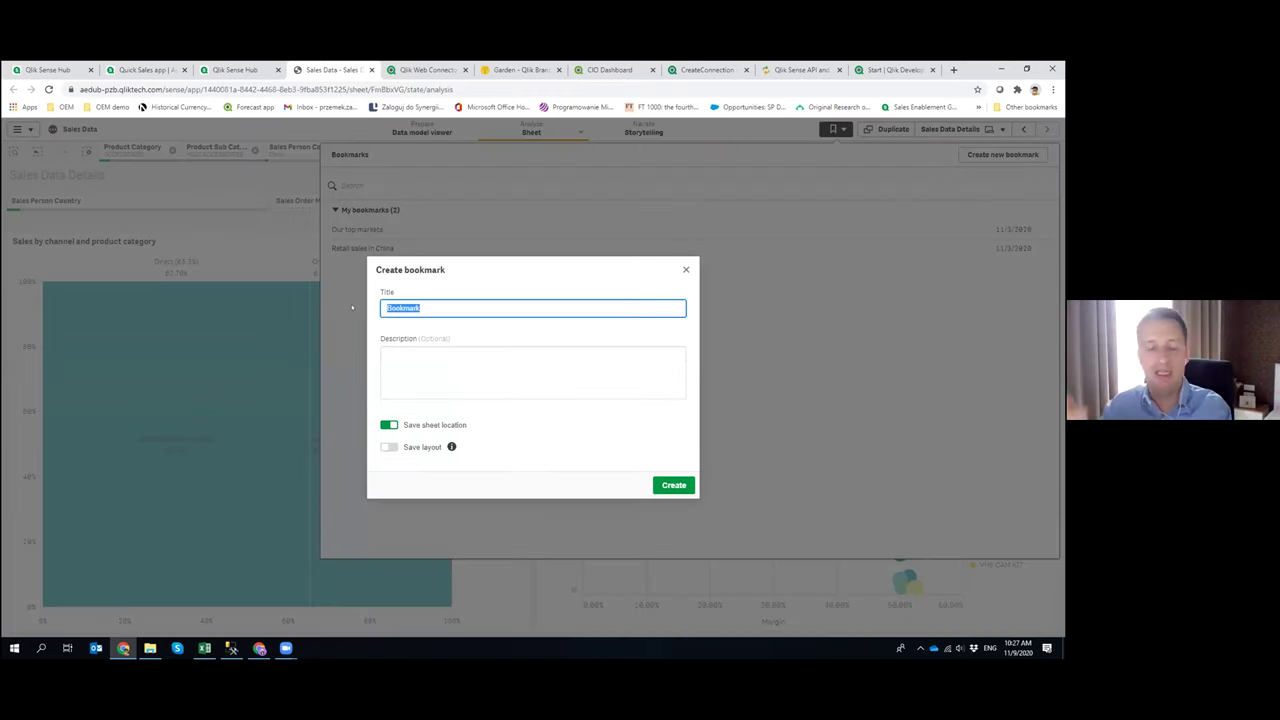
Create a bookmark titled 'Interesting sales situation' and close the bookmarks list
{"action": "key", "text": "BackSpace"}
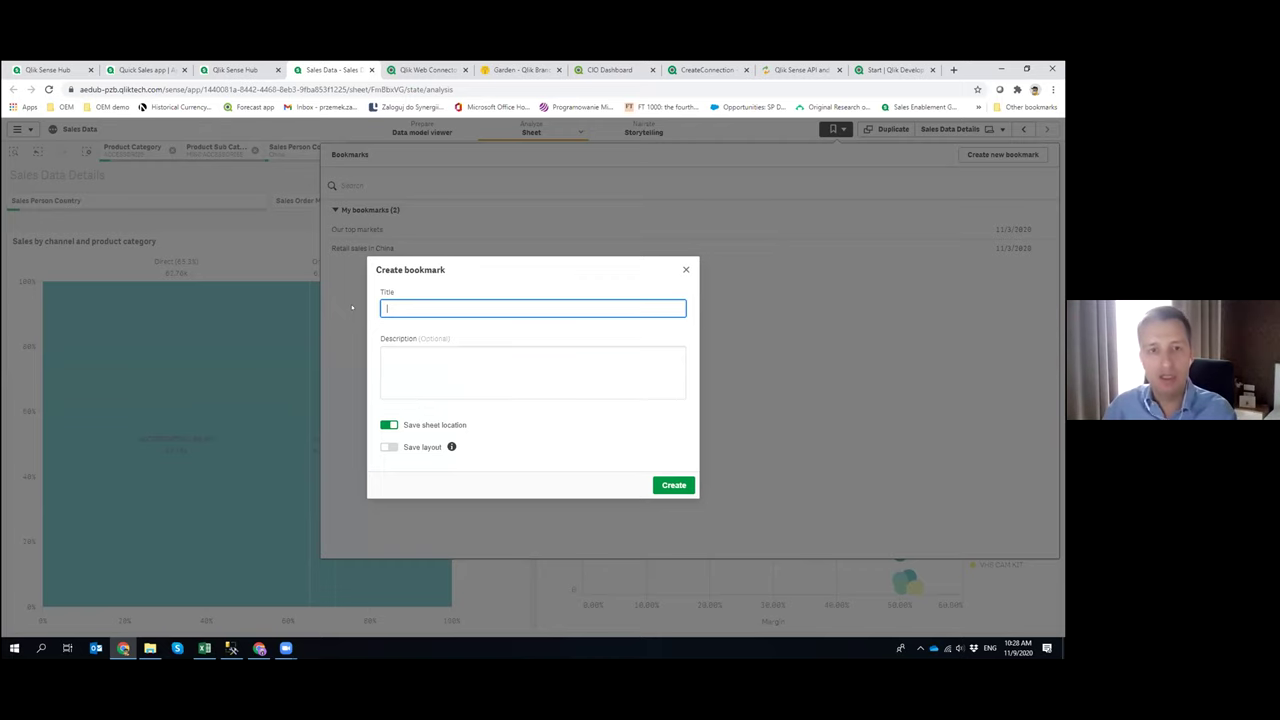
{"action": "type", "text": "Intere"}
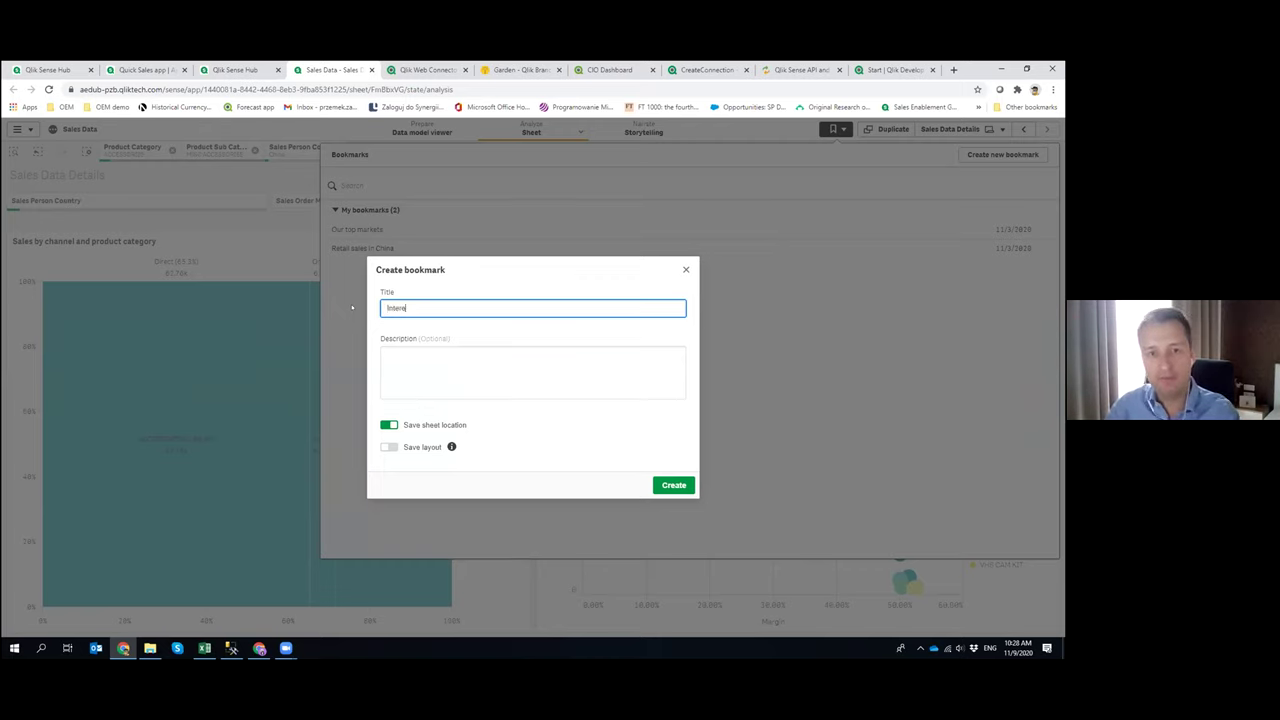
{"action": "type", "text": "sting sales situation"}
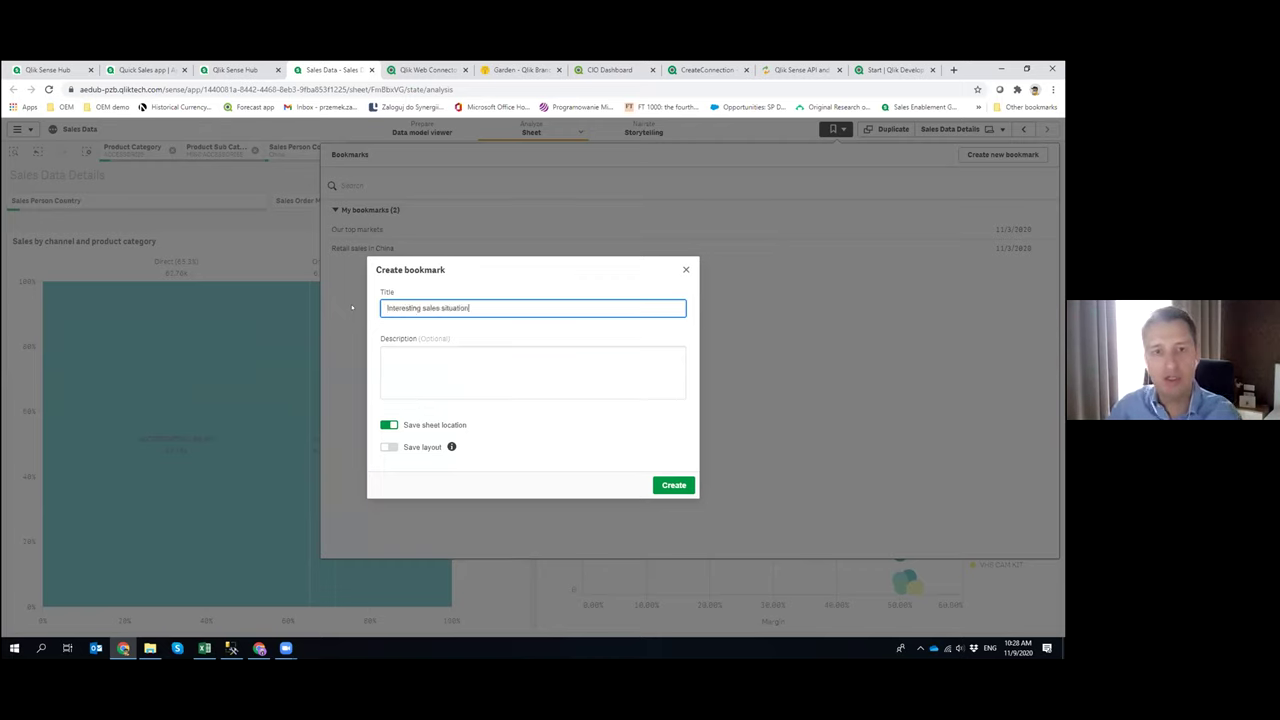
{"action": "left_click", "coordinate": [662, 484]}
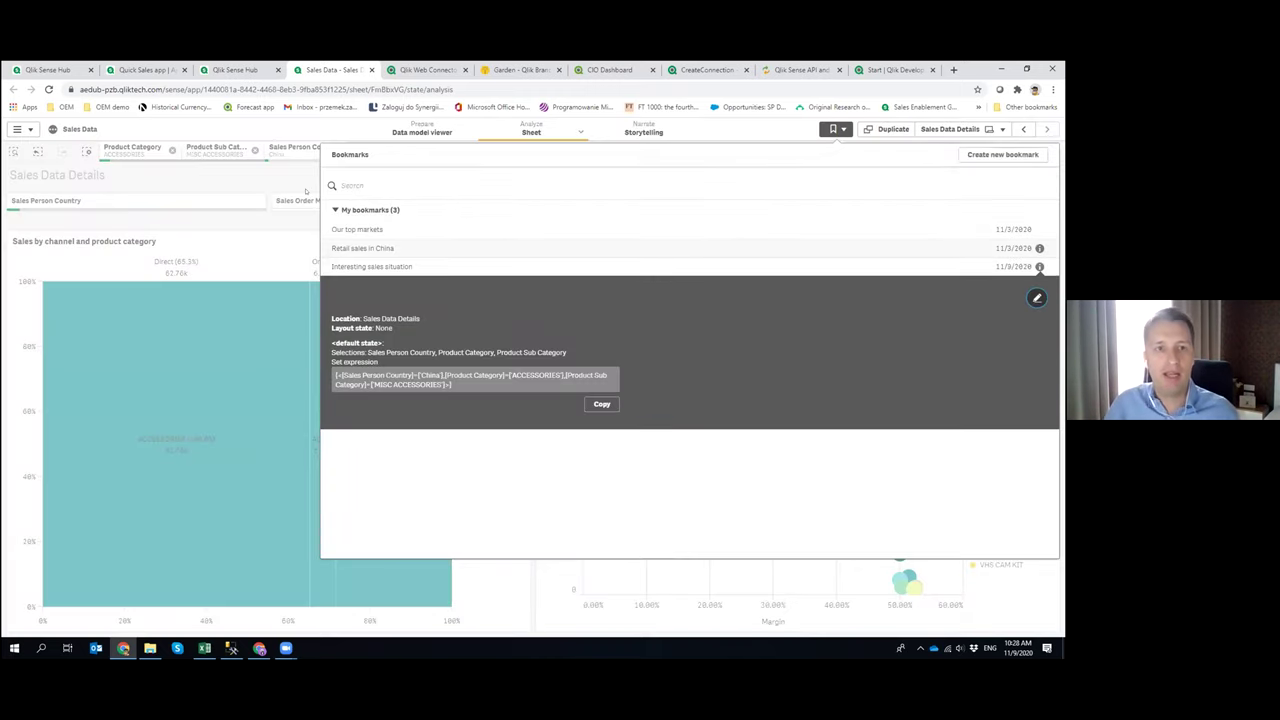
{"action": "left_click", "coordinate": [165, 165]}
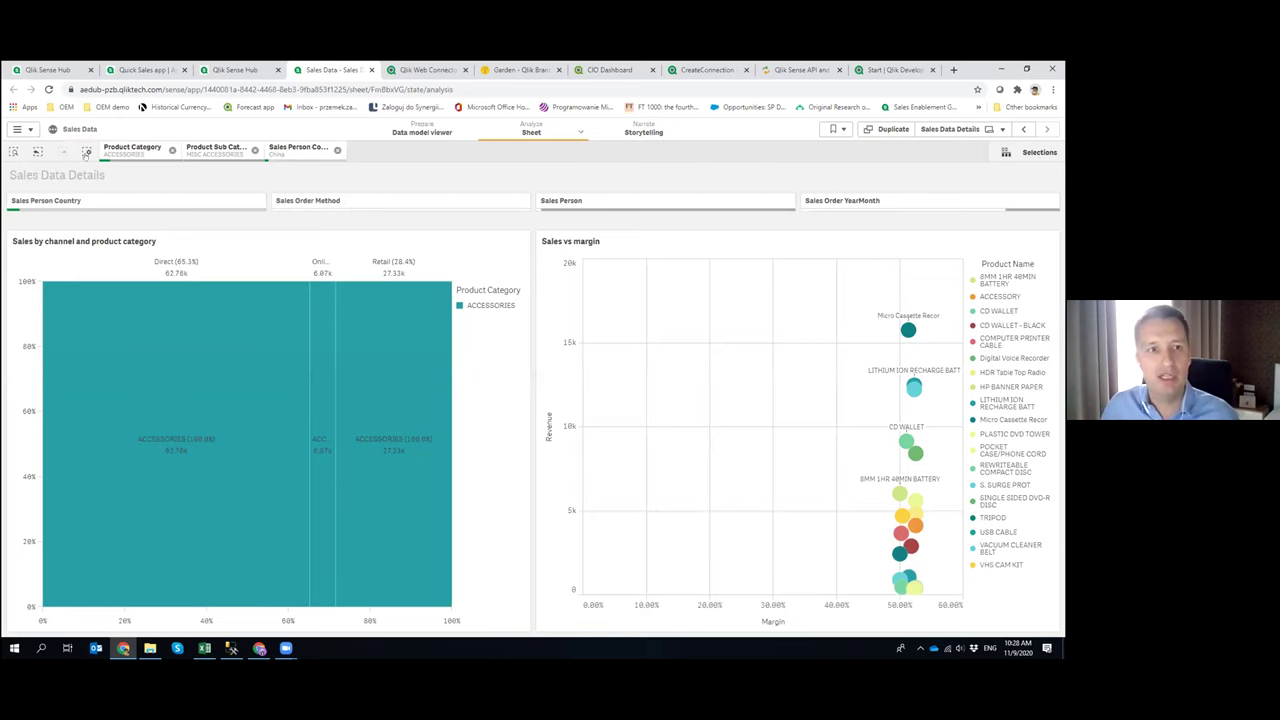
Clear all selections, then reapply the 'Interesting sales situation' bookmark
{"action": "left_click", "coordinate": [86, 151]}
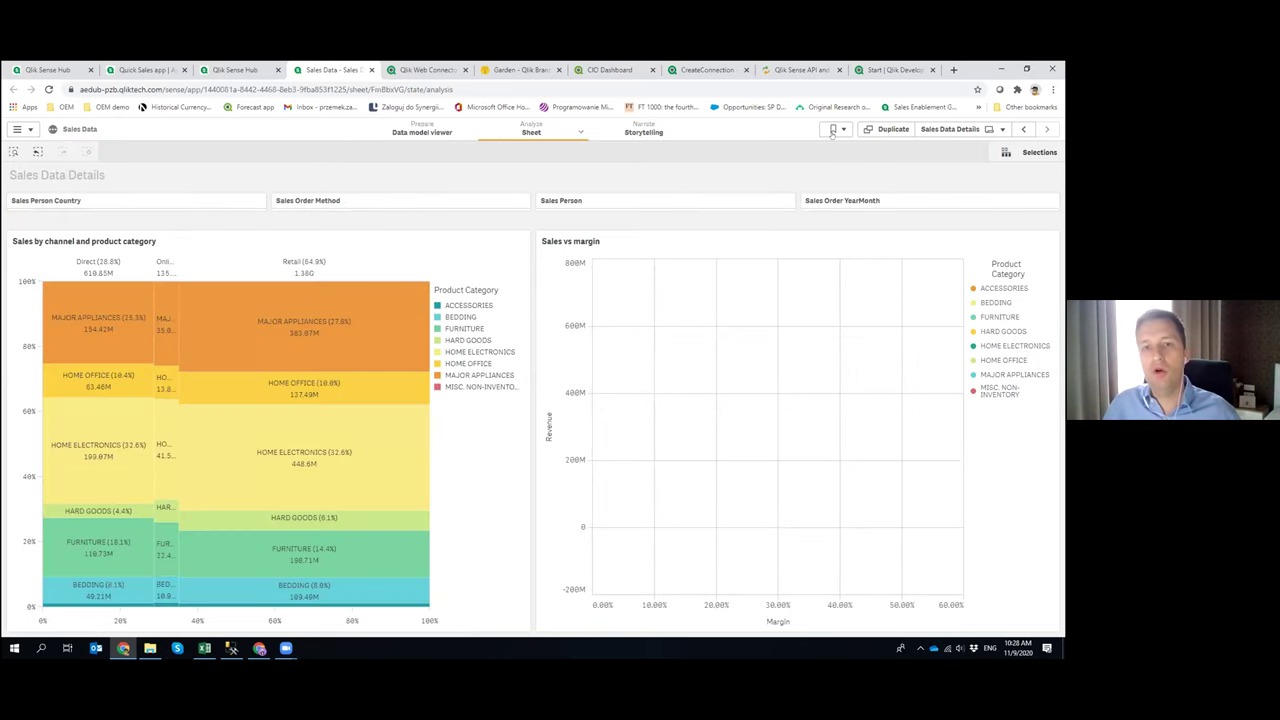
{"action": "left_click", "coordinate": [833, 129]}
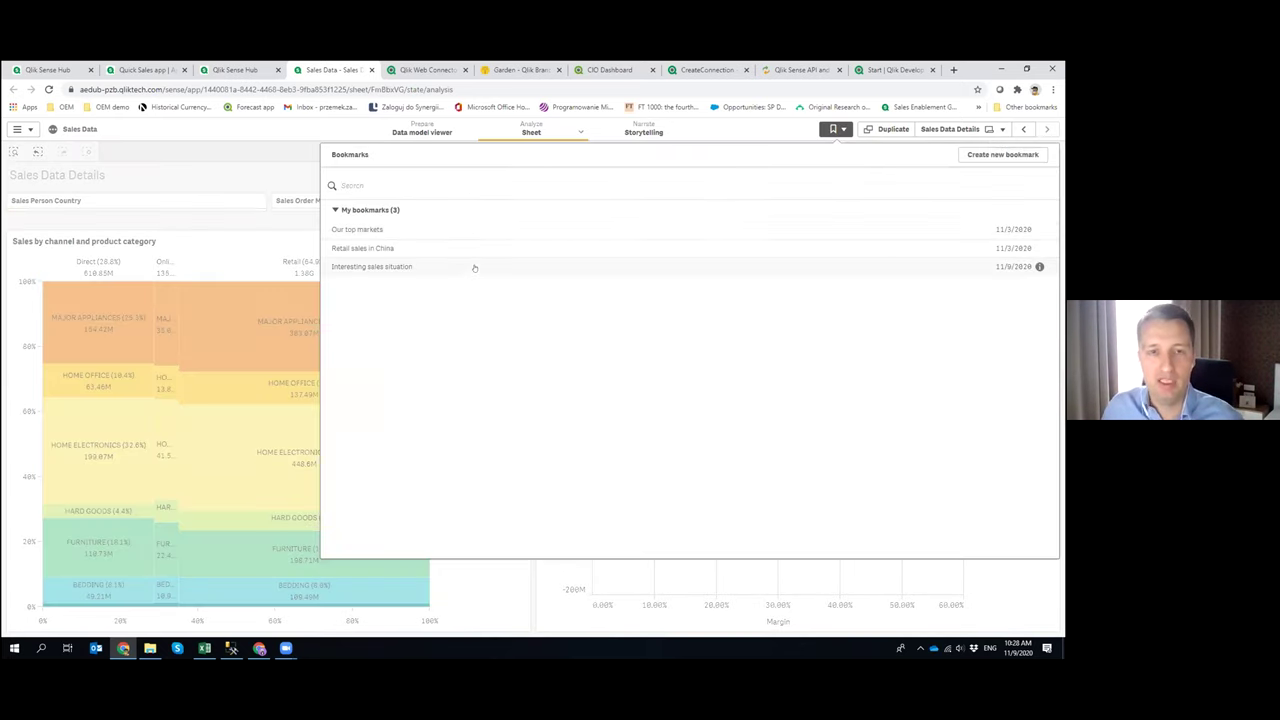
{"action": "left_click", "coordinate": [475, 267]}
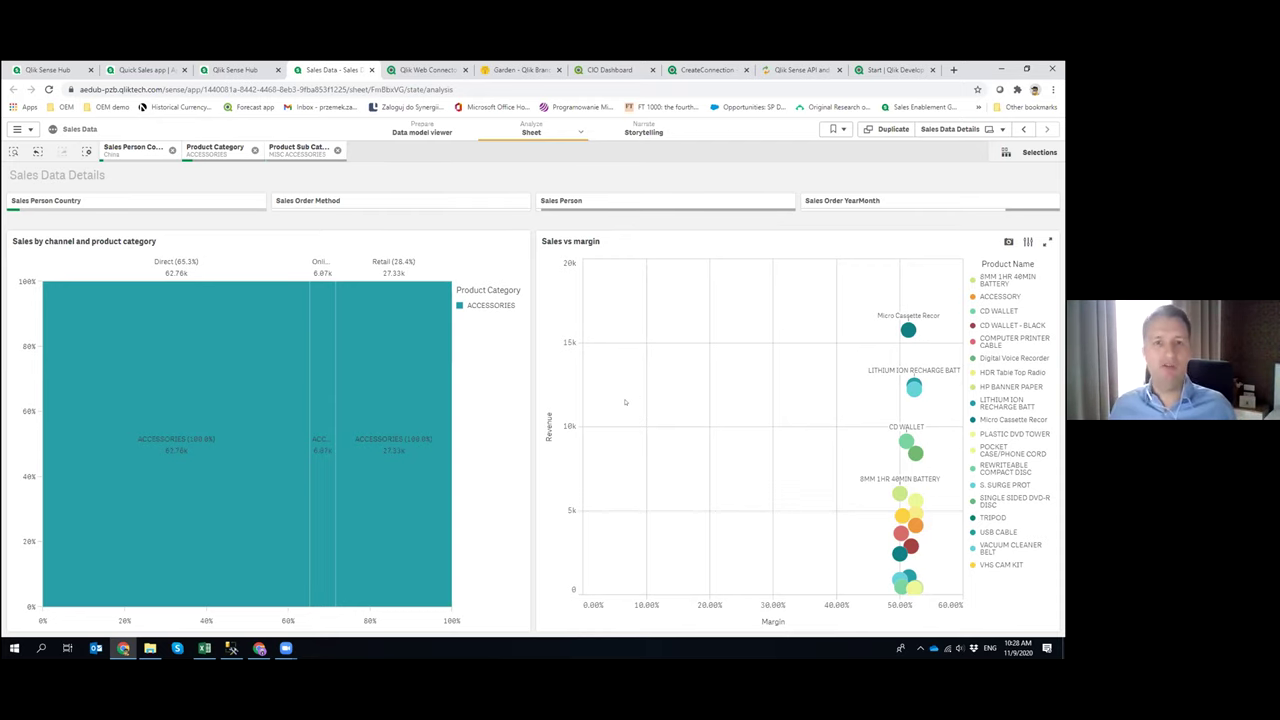
Open Embed sheet for Sales Data Details and set the embed theme to Sense Breeze
{"action": "left_click", "coordinate": [22, 131]}
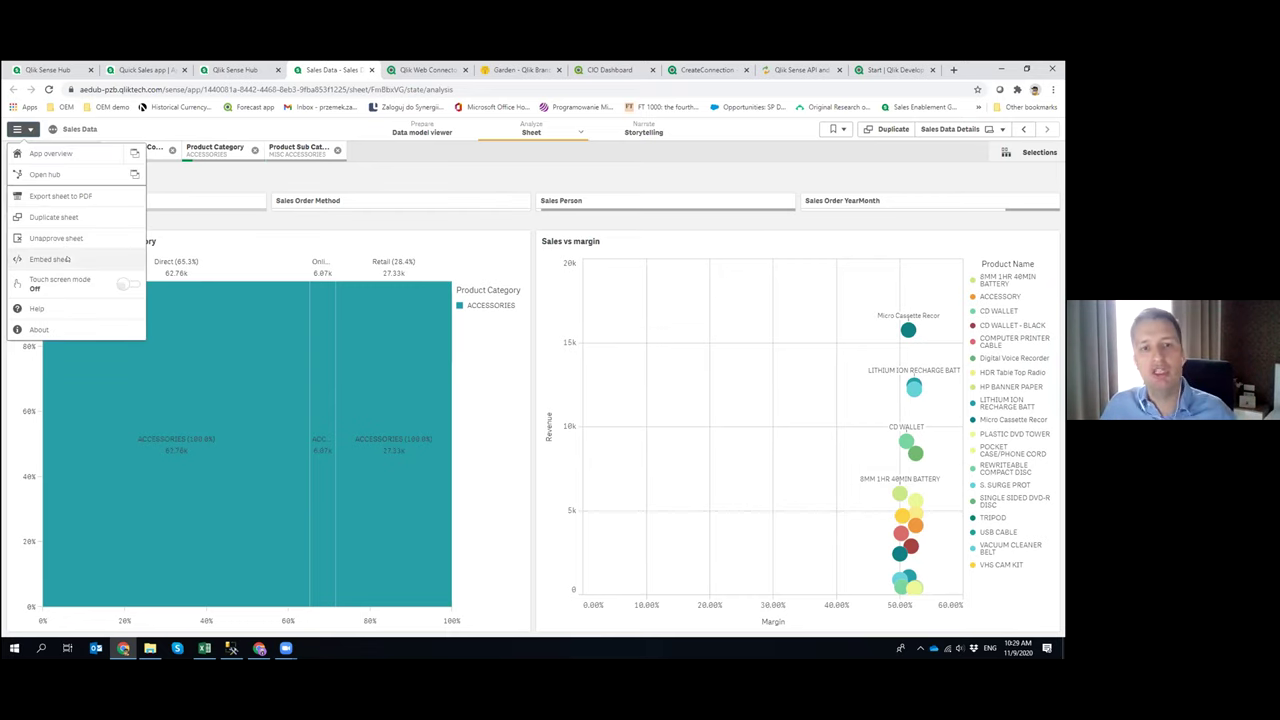
{"action": "left_click", "coordinate": [50, 259]}
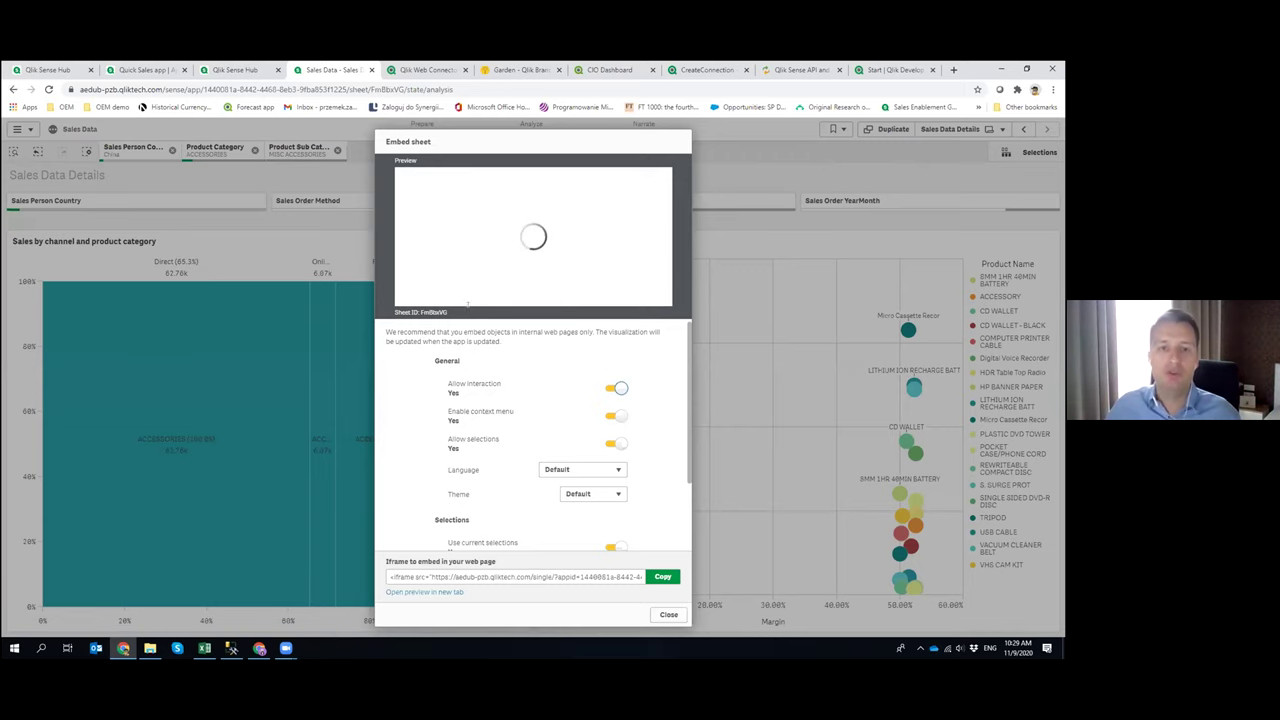
{"action": "double_click", "coordinate": [434, 312]}
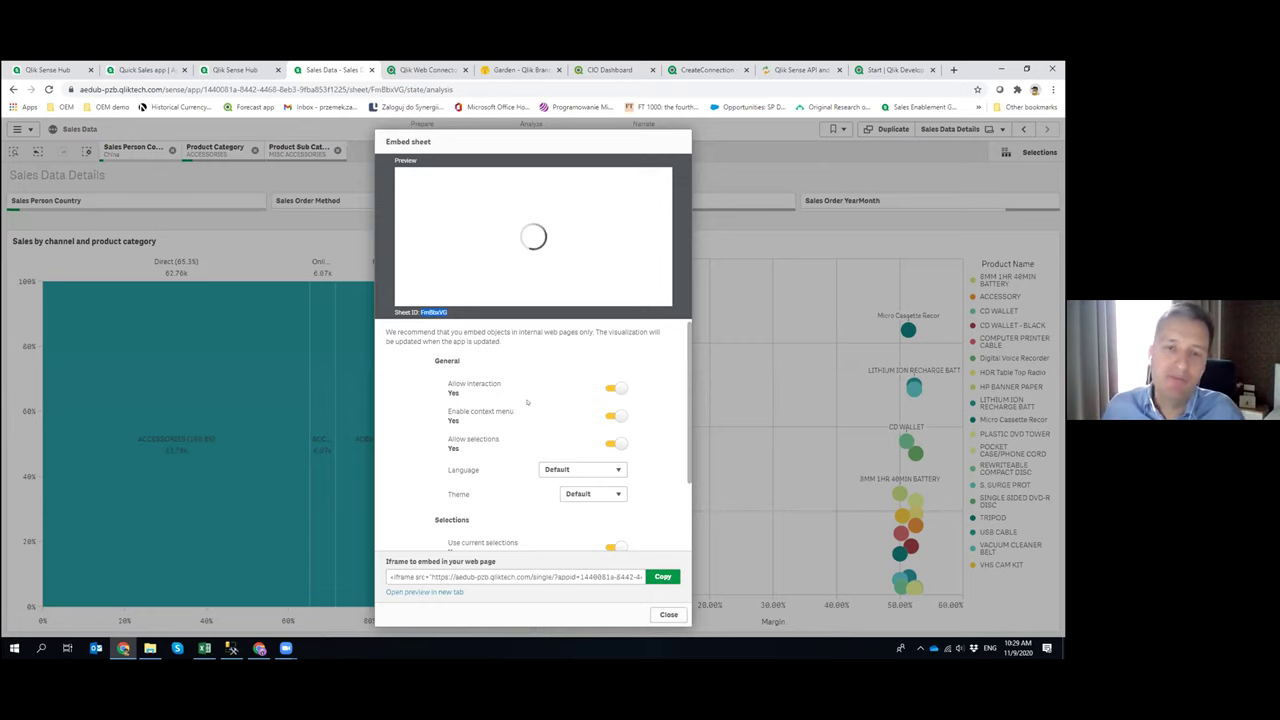
{"action": "scroll", "coordinate": [593, 445], "scroll_direction": "down", "scroll_amount": 1}
{"action": "left_click", "coordinate": [594, 440]}
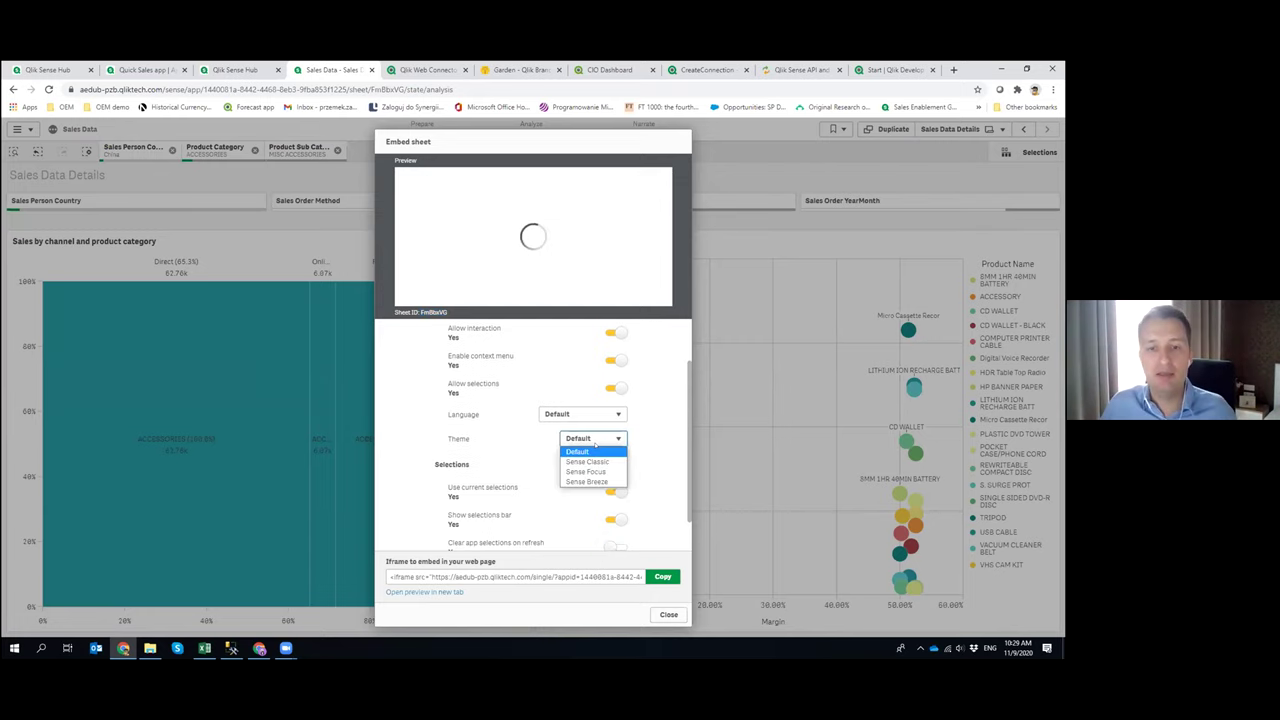
{"action": "left_click", "coordinate": [588, 481]}
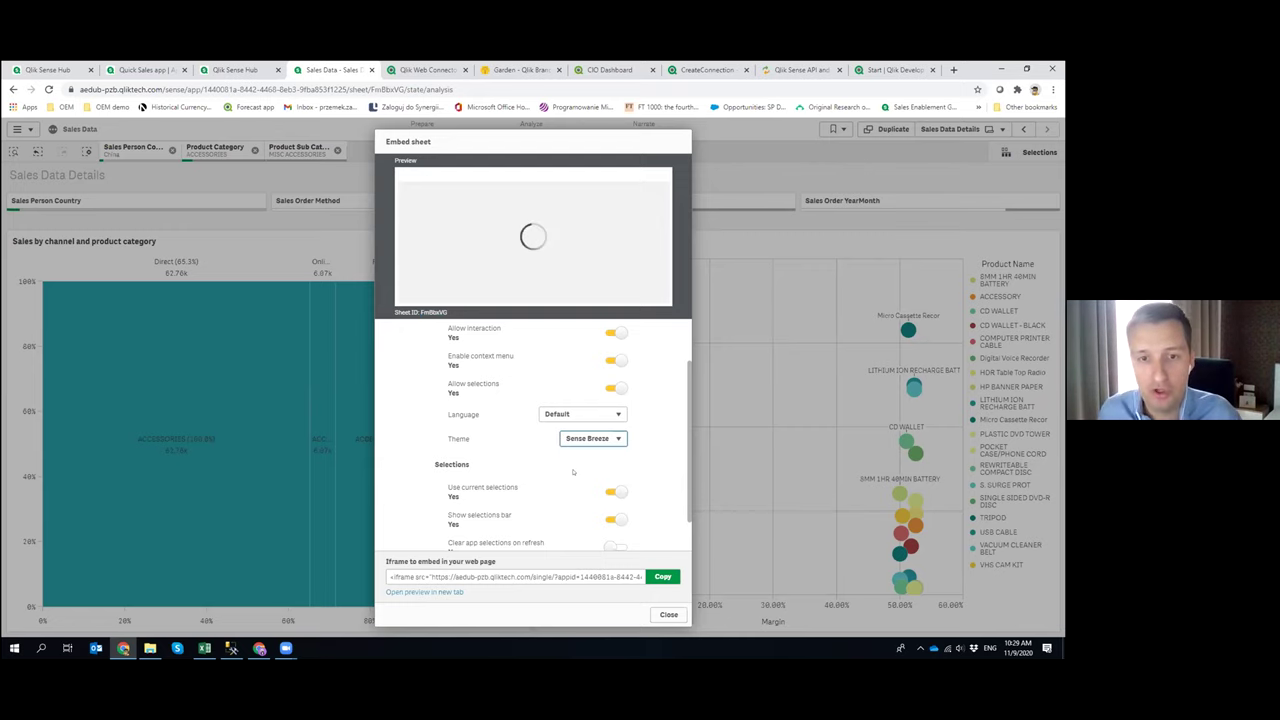
Check the bookmark options and iframe code, then open the sheet preview in a new tab
{"action": "scroll", "coordinate": [573, 472], "scroll_direction": "down", "scroll_amount": 1}
{"action": "left_click", "coordinate": [619, 536]}
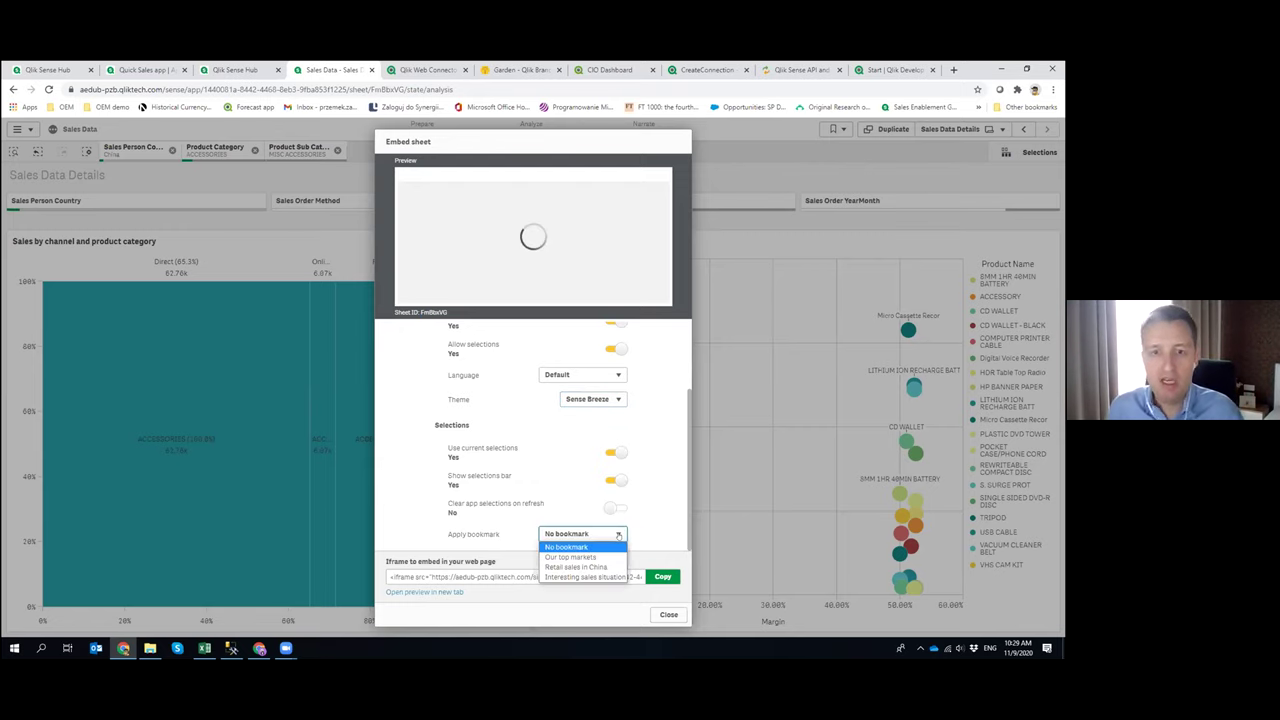
{"action": "left_click", "coordinate": [452, 576]}
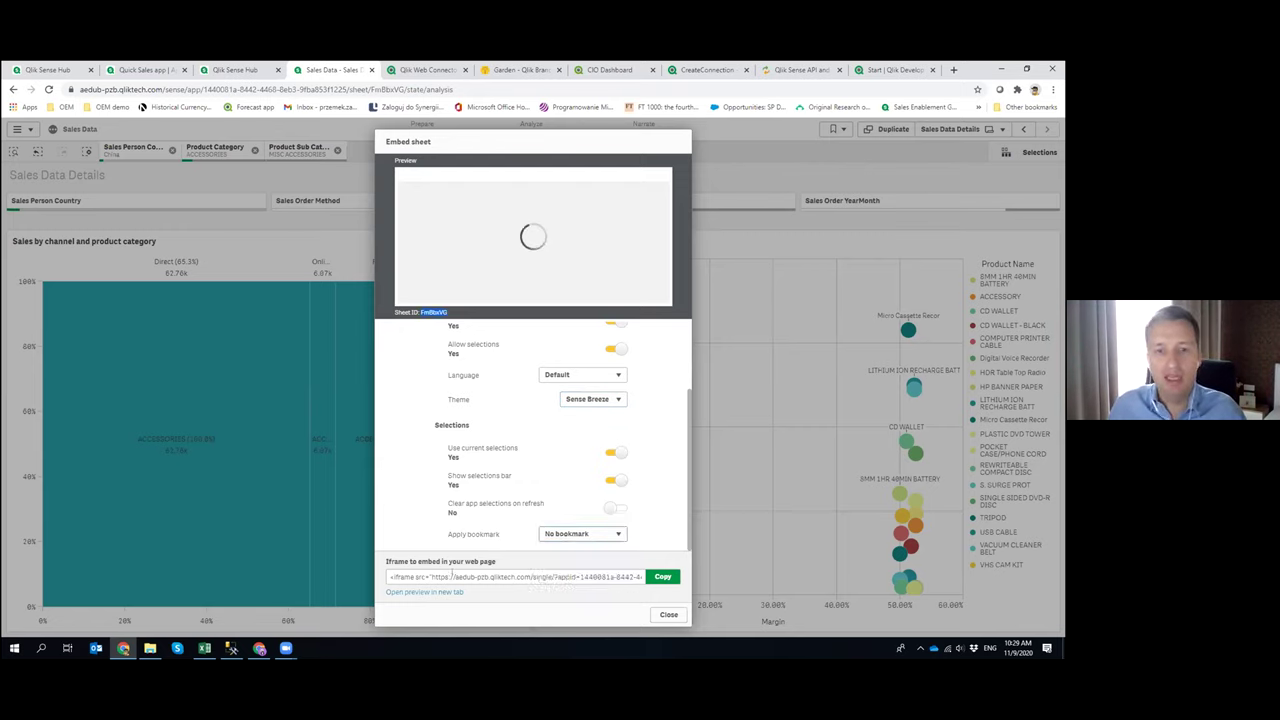
{"action": "left_click", "coordinate": [389, 574]}
{"action": "left_click_drag", "start_coordinate": [618, 574], "coordinate": [710, 570]}
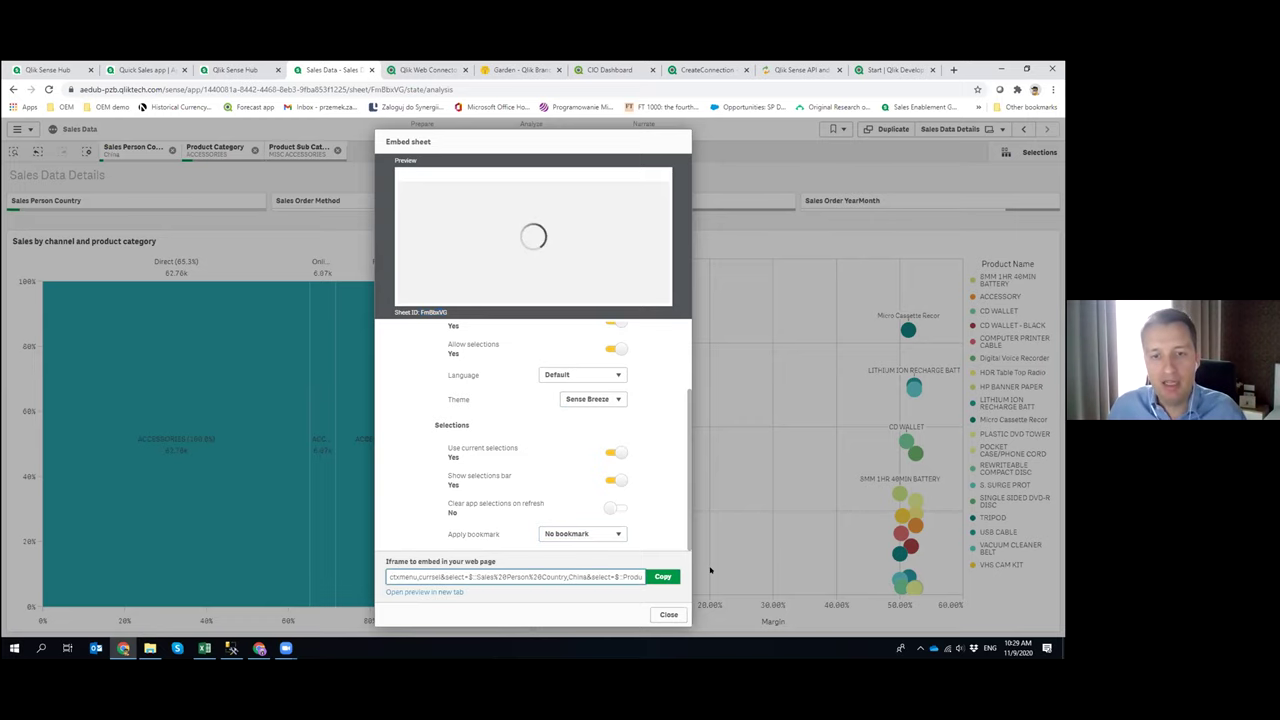
{"action": "left_click", "coordinate": [423, 591]}
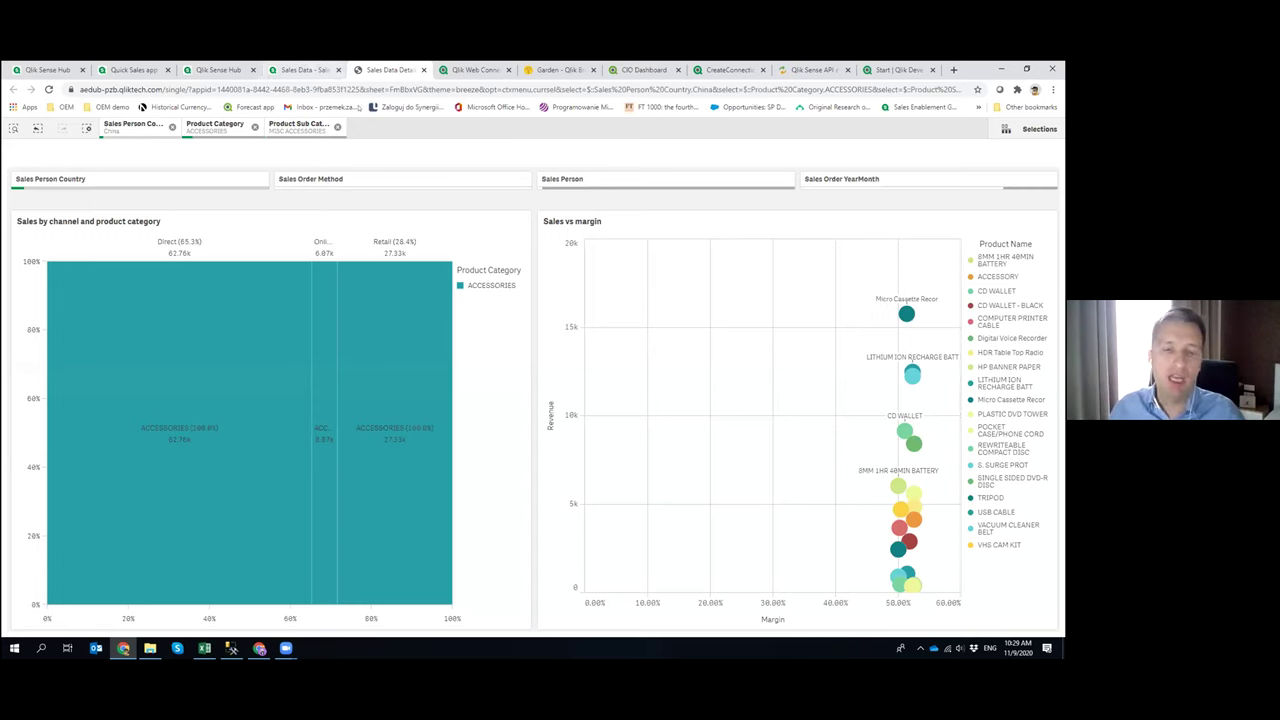
Return to the Sales Data app tab and close the Embed sheet dialog
{"action": "key", "text": "ctrl+shift+Tab"}
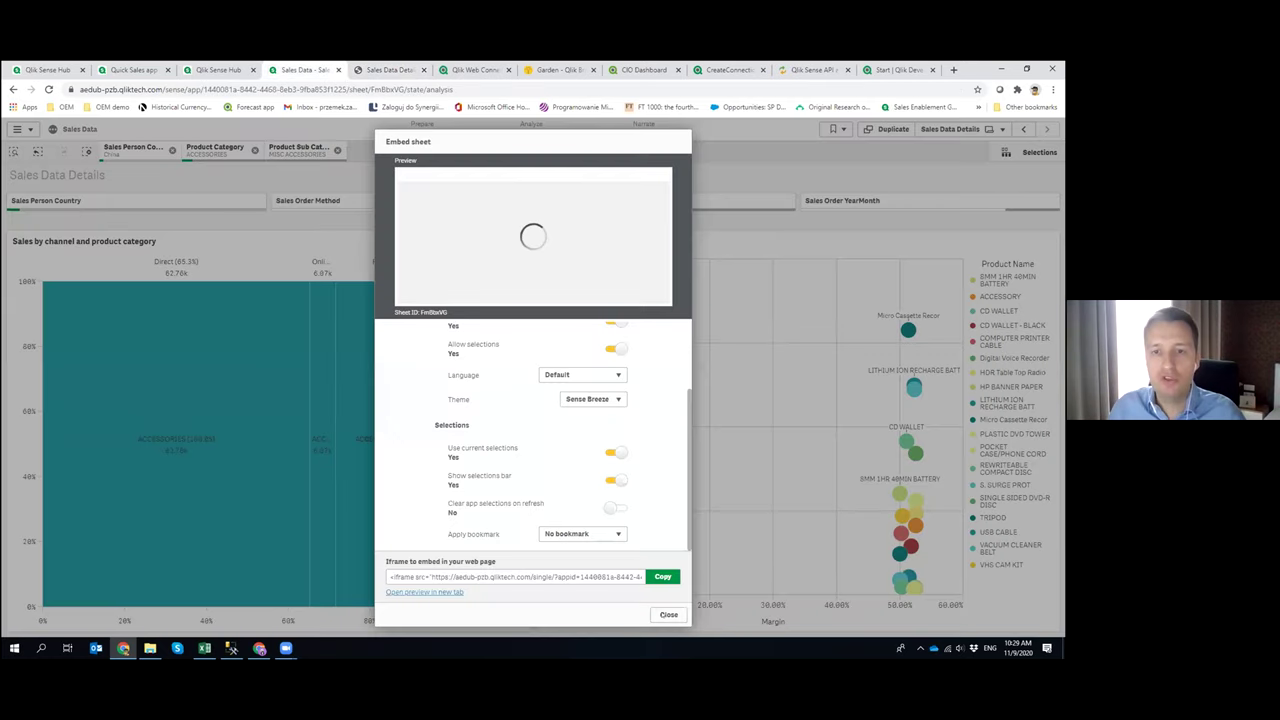
{"action": "key", "text": "Escape"}
Open Embed chart for the Sales vs margin chart and preview it in a new tab
{"action": "right_click", "coordinate": [703, 338]}
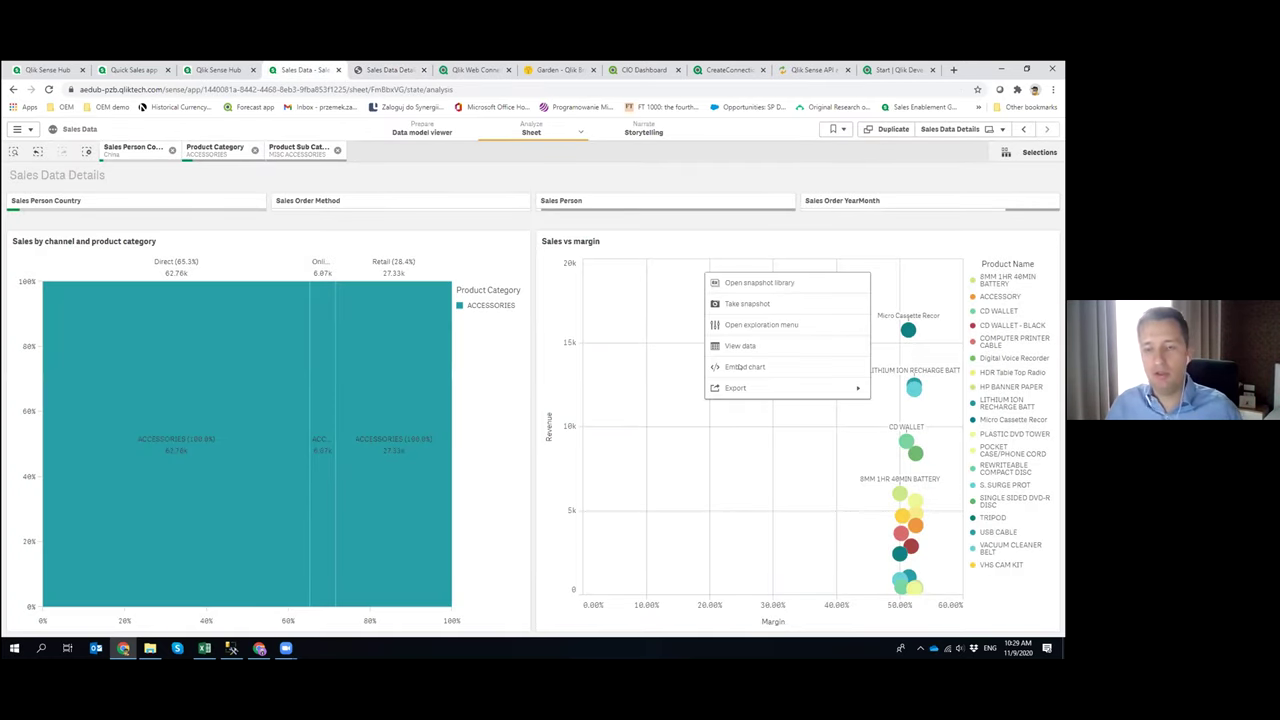
{"action": "left_click", "coordinate": [695, 367]}
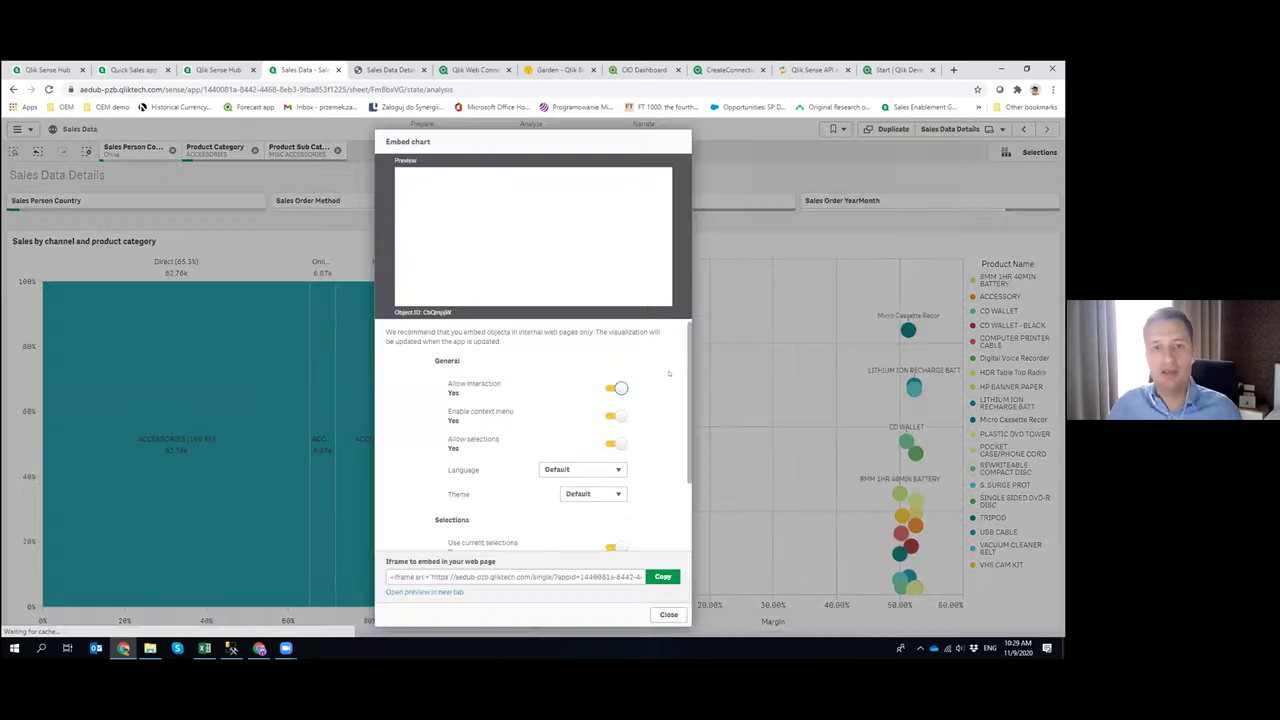
{"action": "scroll", "coordinate": [595, 492], "scroll_direction": "down", "scroll_amount": 1}
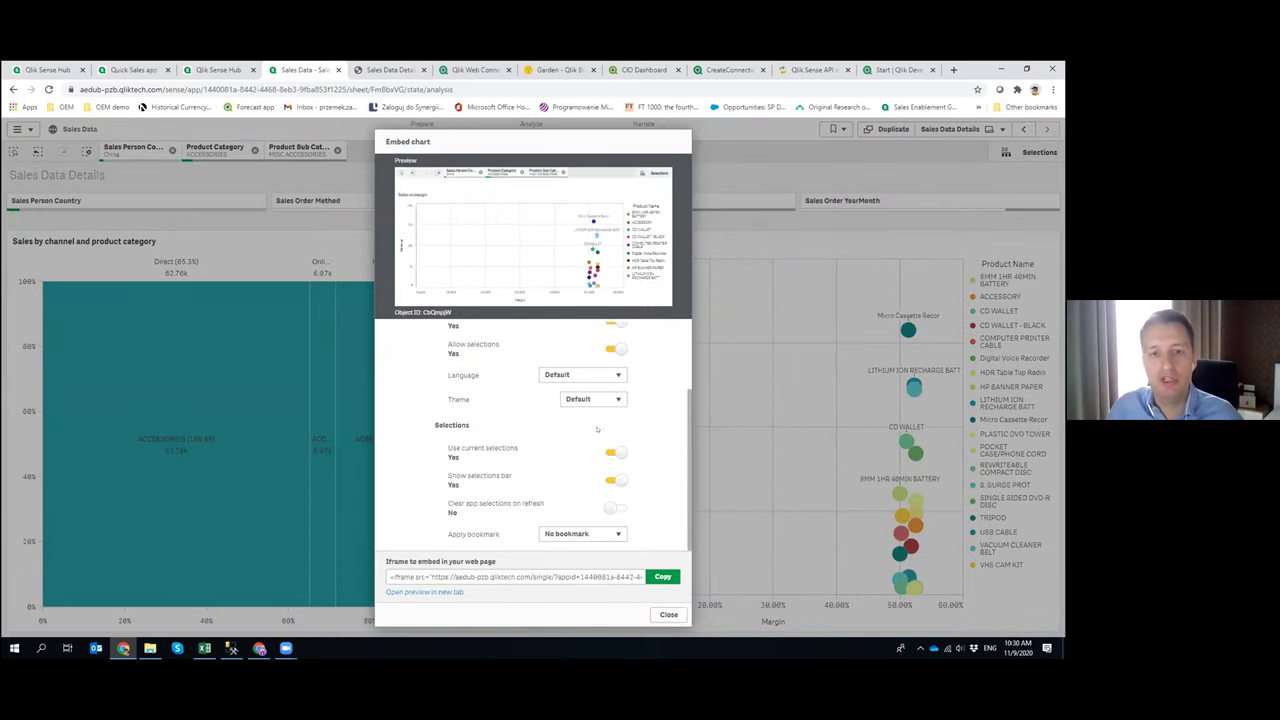
{"action": "scroll", "coordinate": [563, 385], "scroll_direction": "up", "scroll_amount": 1}
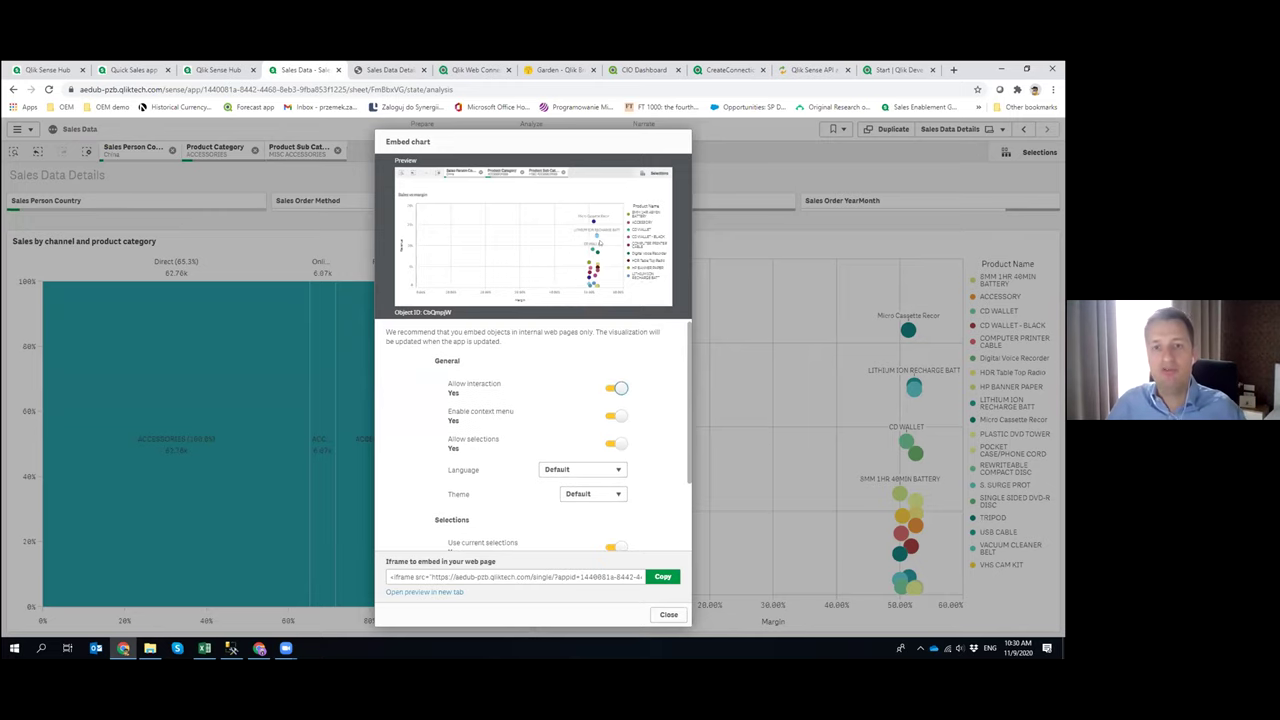
{"action": "scroll", "coordinate": [510, 476], "scroll_direction": "down", "scroll_amount": 1}
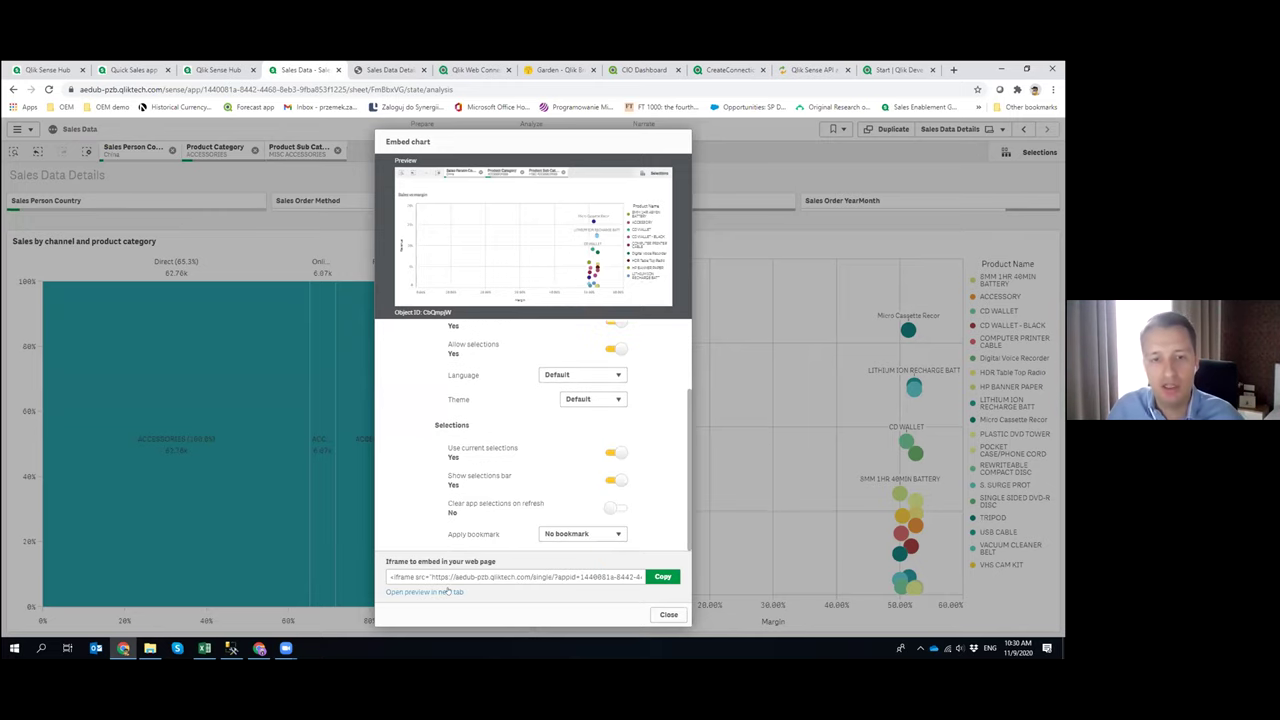
{"action": "left_click", "coordinate": [424, 591]}
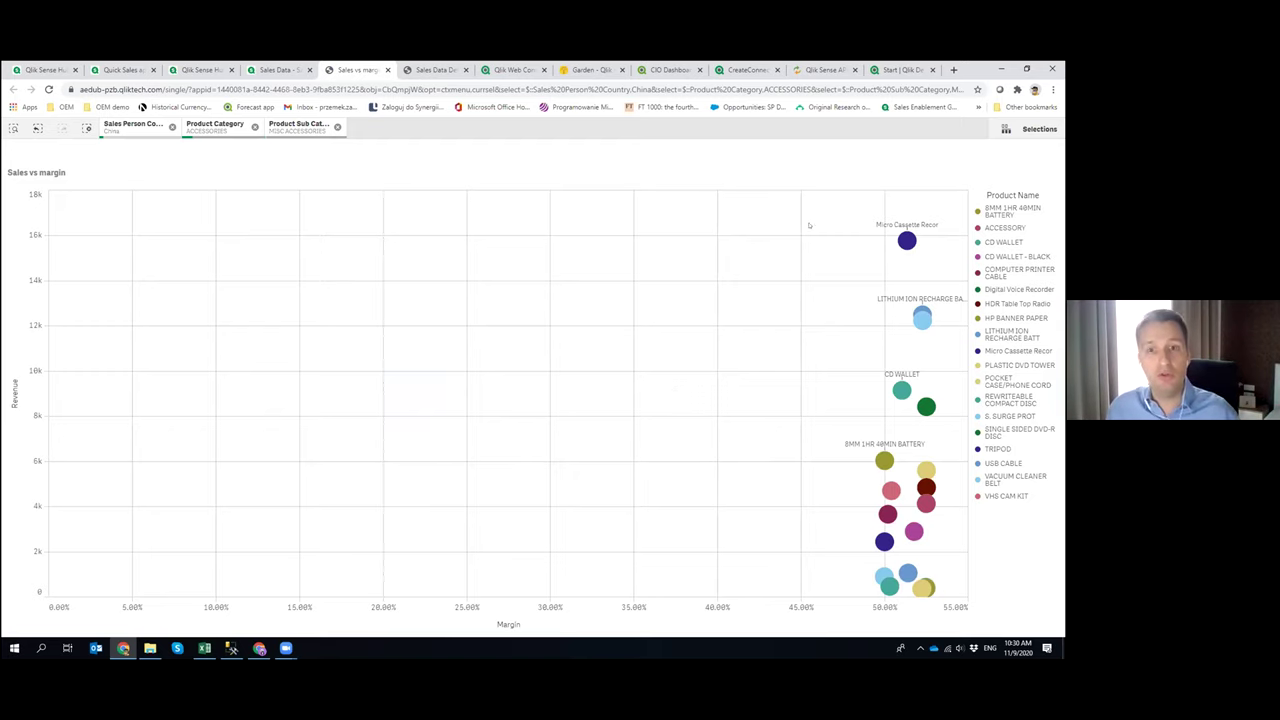
Select Digital Voice Recorder, 8MM 1HR 48MIN BATTERY, the top bubble and lower cluster, then confirm
{"action": "left_click", "coordinate": [926, 406]}
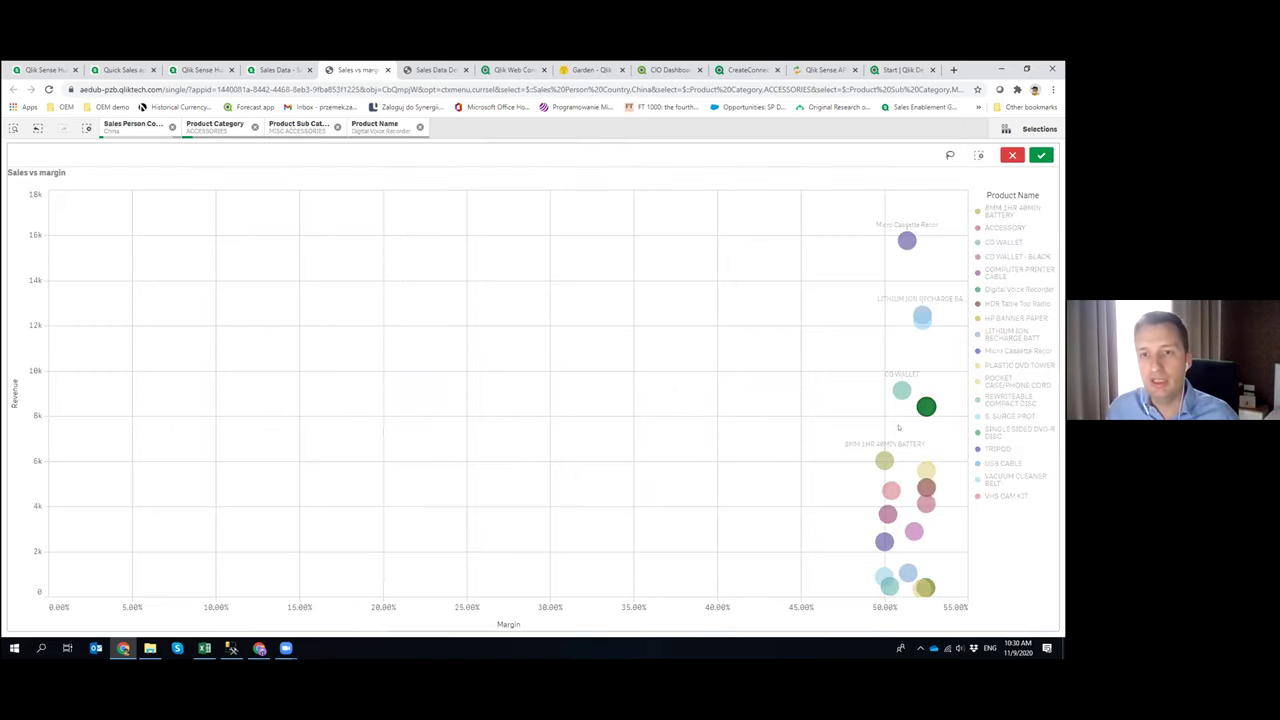
{"action": "left_click", "coordinate": [884, 460]}
{"action": "left_click", "coordinate": [906, 240]}
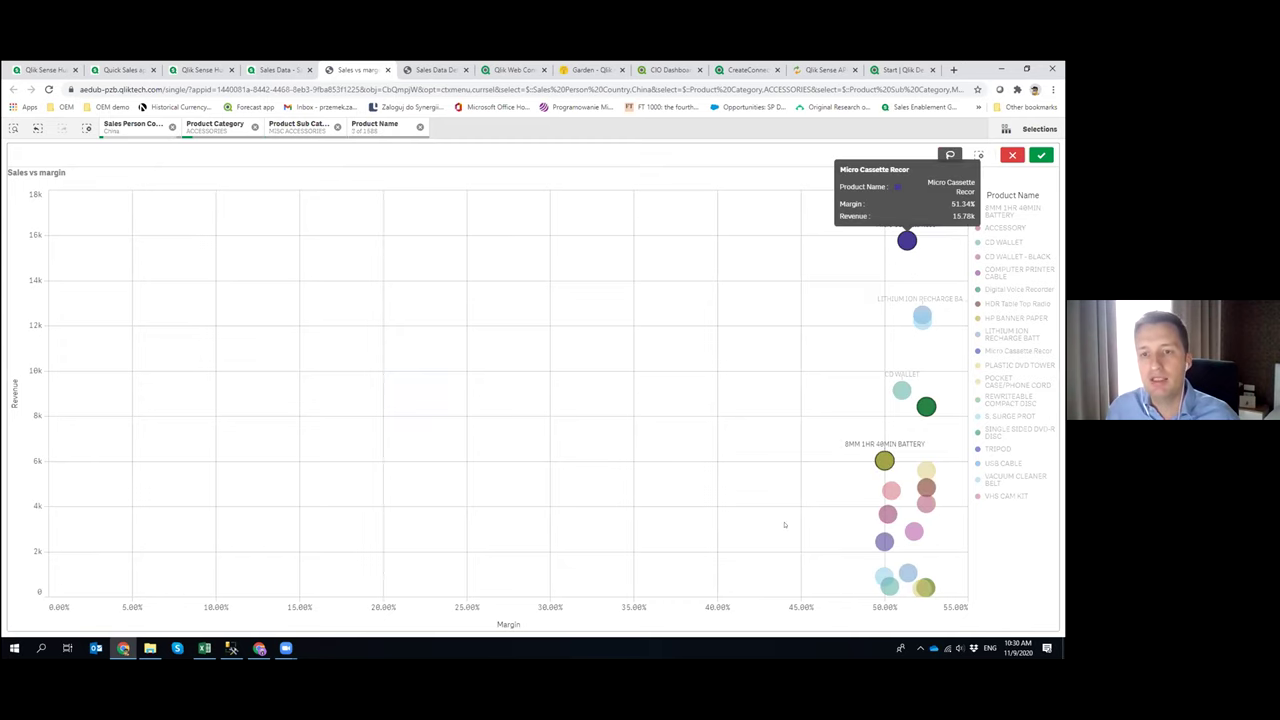
{"action": "mouse_move", "coordinate": [822, 507]}
{"action": "left_mouse_down"}
{"action": "mouse_move", "coordinate": [914, 530]}
{"action": "mouse_move", "coordinate": [826, 506]}
{"action": "left_mouse_up"}
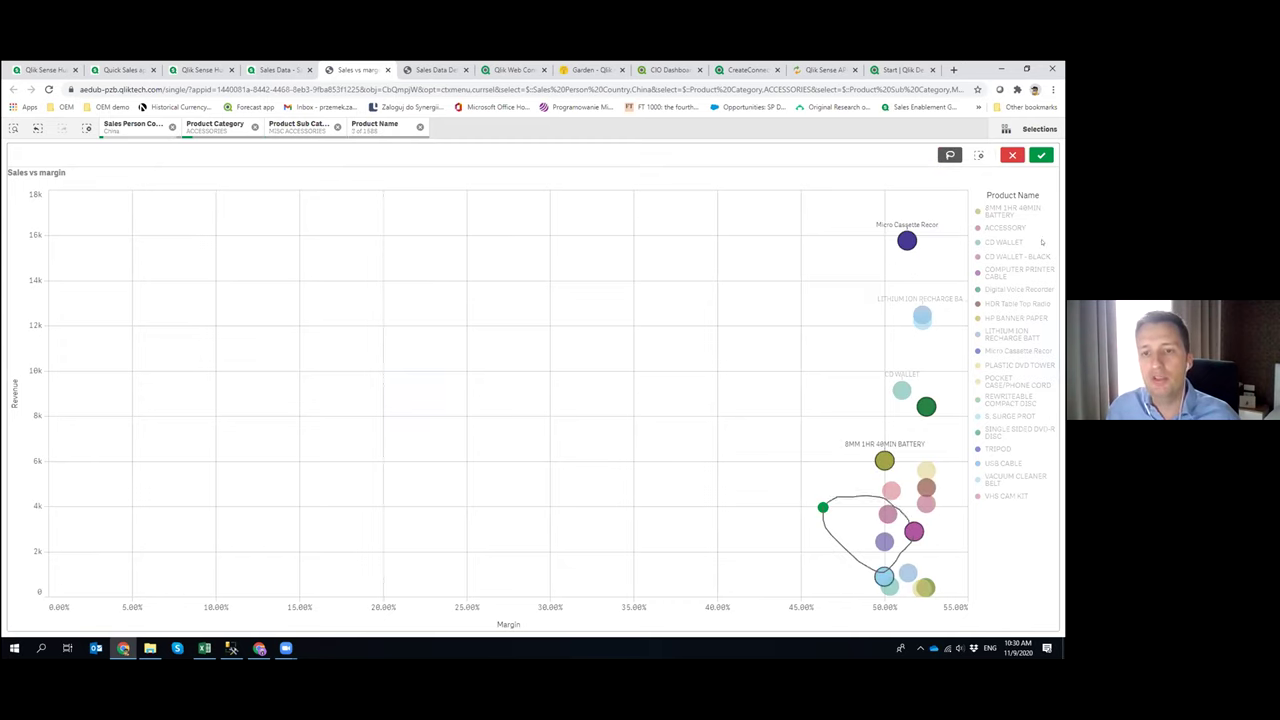
{"action": "left_click", "coordinate": [1041, 155]}
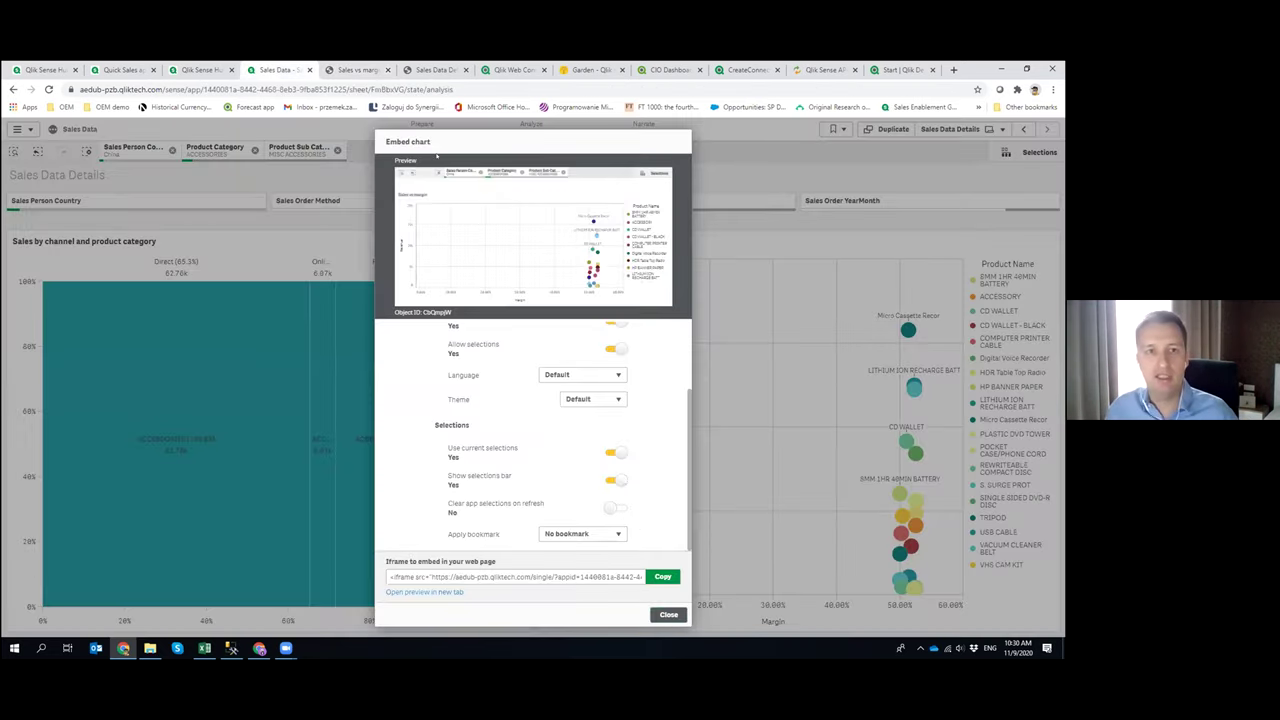
{"action": "key", "text": "Escape"}
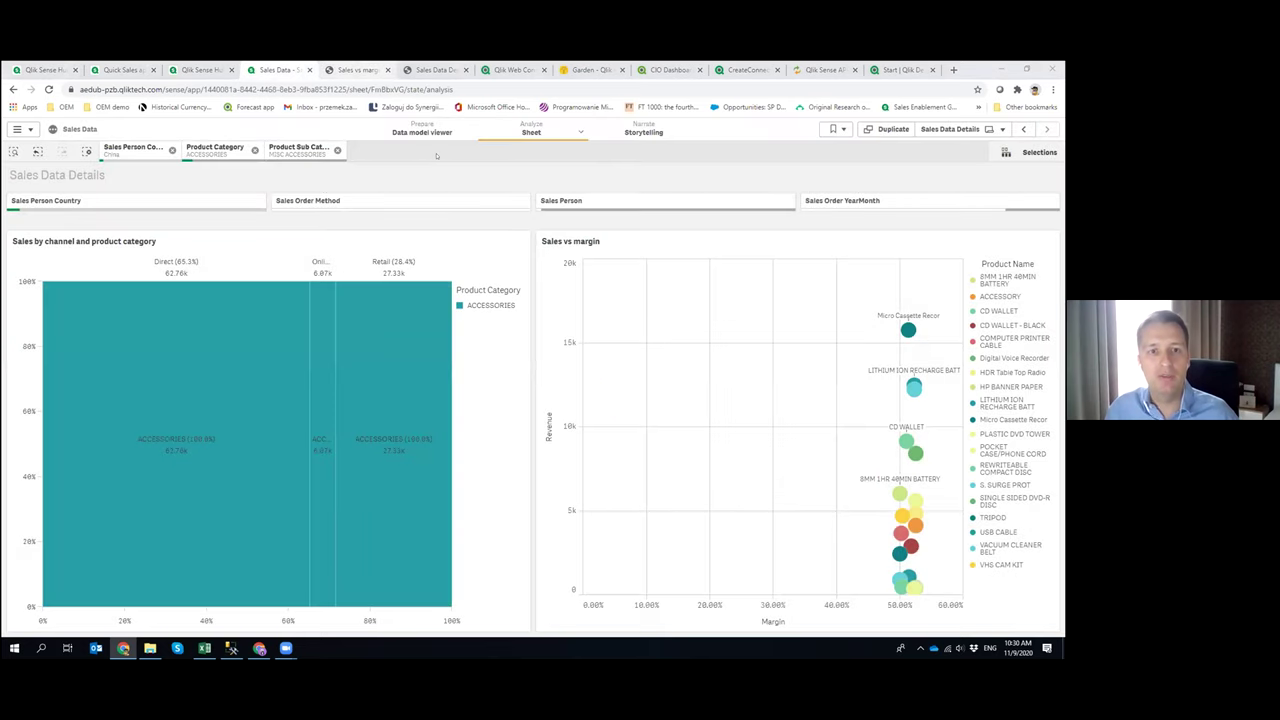
Compare the embed tabs, then reselect ACCESSORIES in the Sales by channel chart and confirm
{"action": "key", "text": "ctrl+6"}
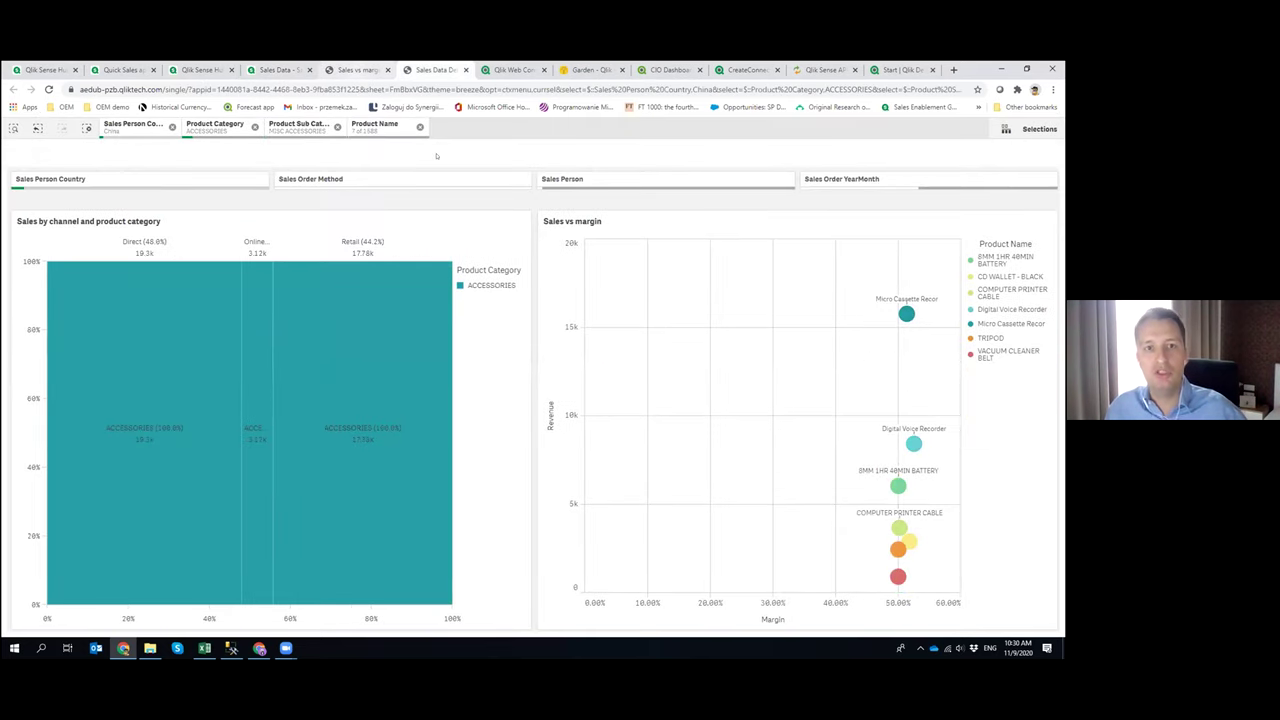
{"action": "key", "text": "ctrl+5"}
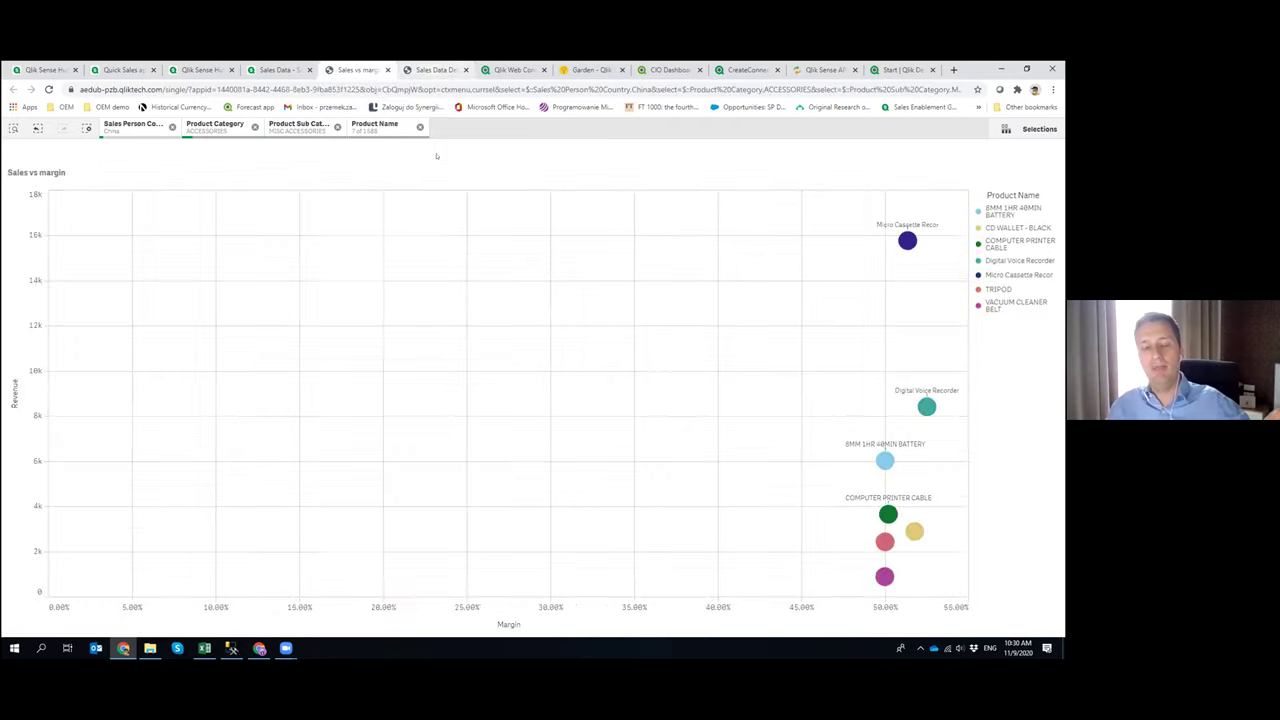
{"action": "key", "text": "ctrl+6"}
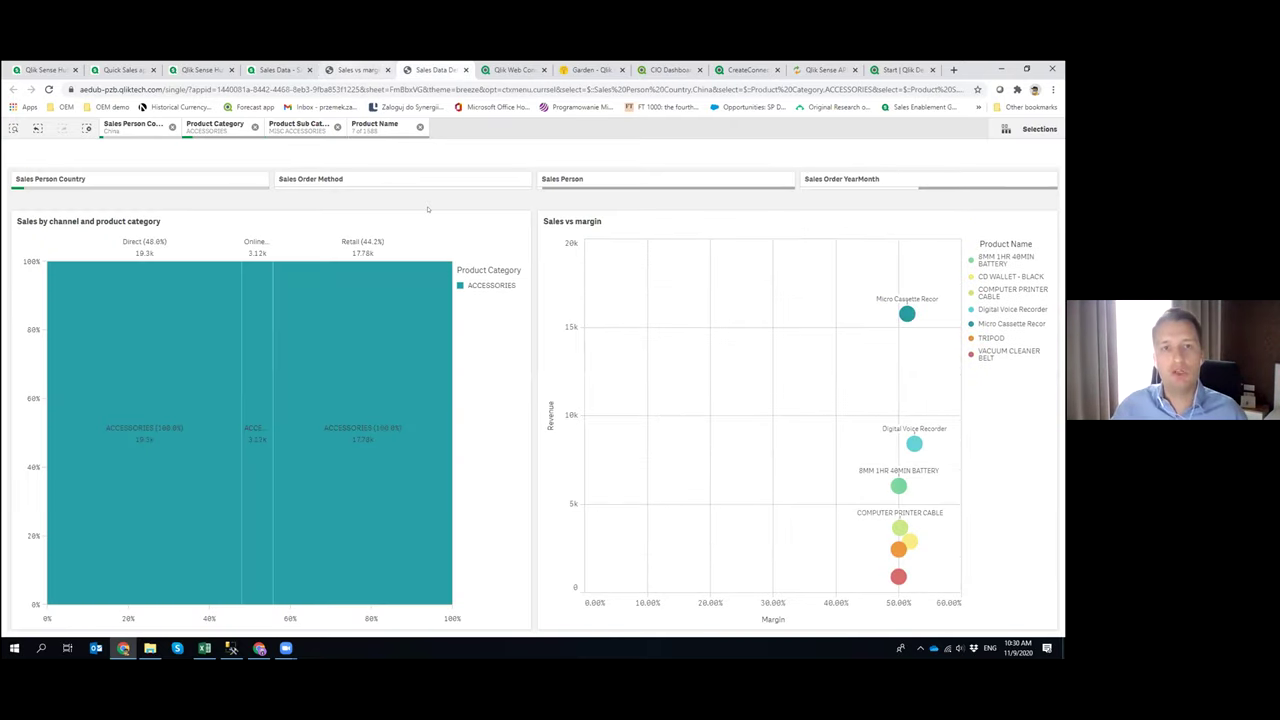
{"action": "key", "text": "ctrl+5"}
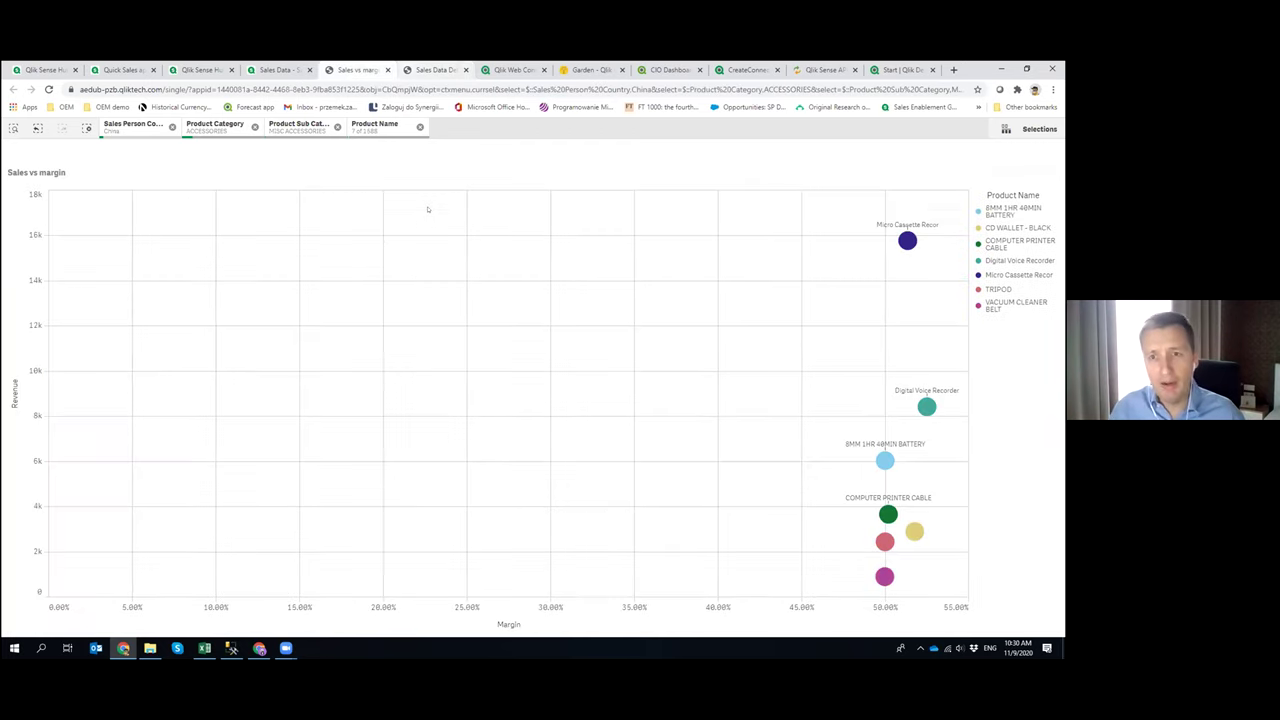
{"action": "key", "text": "ctrl+6"}
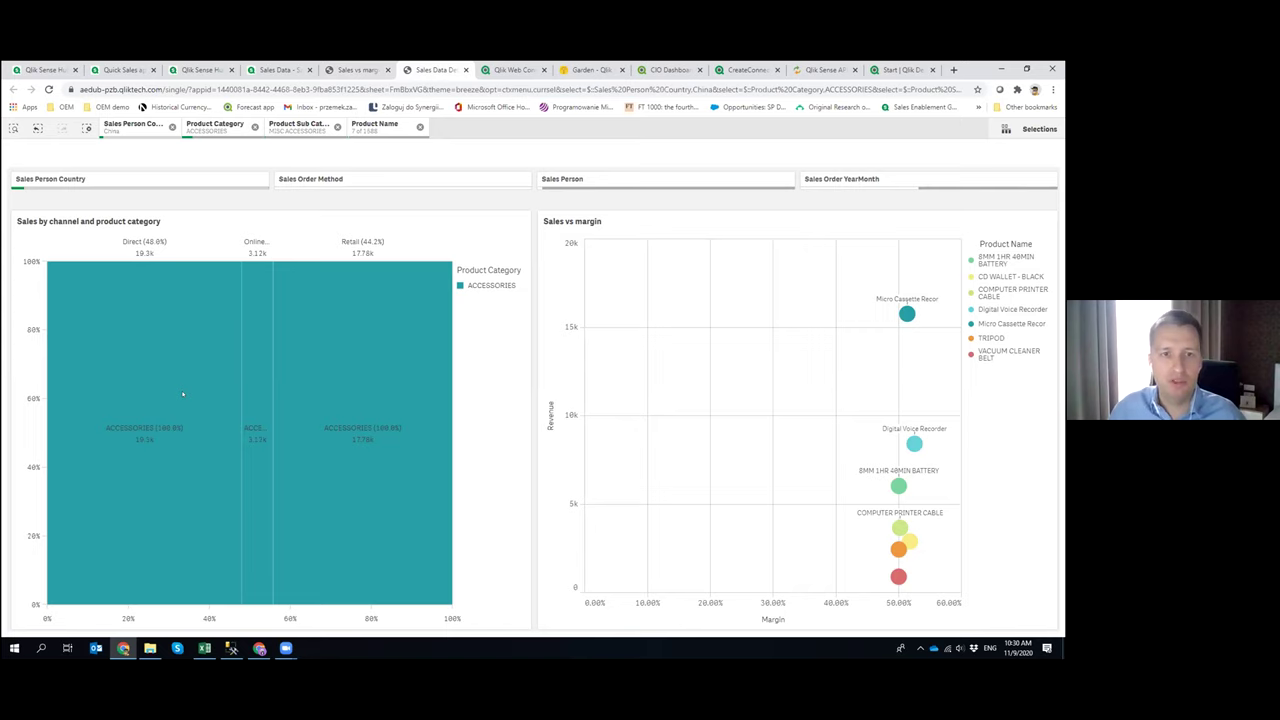
{"action": "left_click", "coordinate": [473, 250]}
{"action": "left_click", "coordinate": [491, 198]}
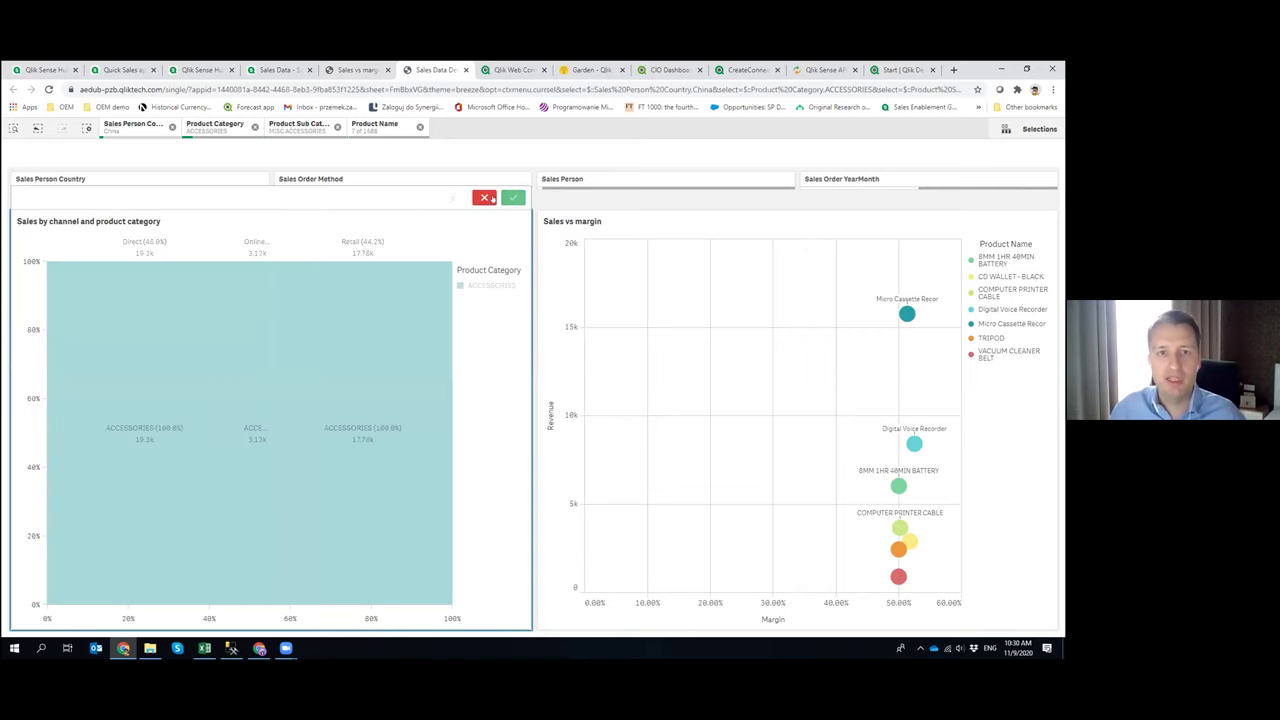
{"action": "left_click", "coordinate": [394, 322]}
{"action": "left_click", "coordinate": [934, 456]}
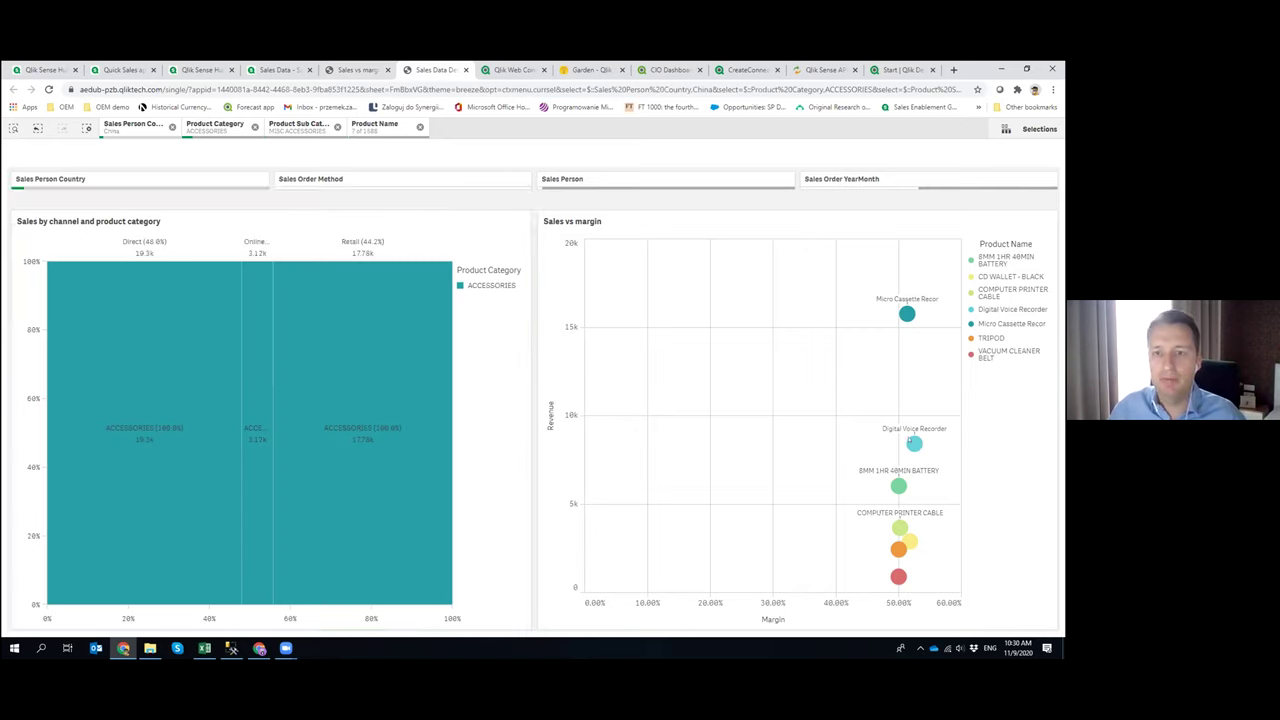
Add the micro cassette recorder bubble, confirm both products, and check the full-page Sales vs margin chart
{"action": "left_click", "coordinate": [907, 313]}
{"action": "left_click", "coordinate": [1039, 197]}
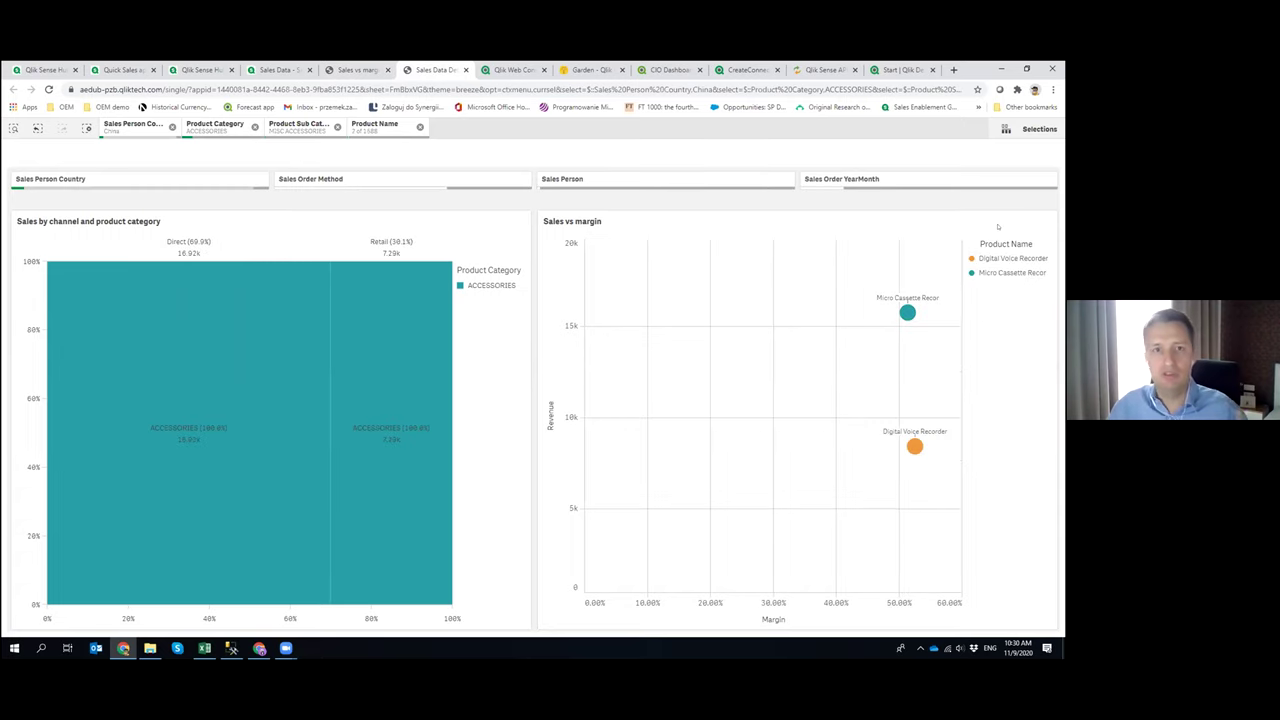
{"action": "key", "text": "ctrl+shift+Tab"}
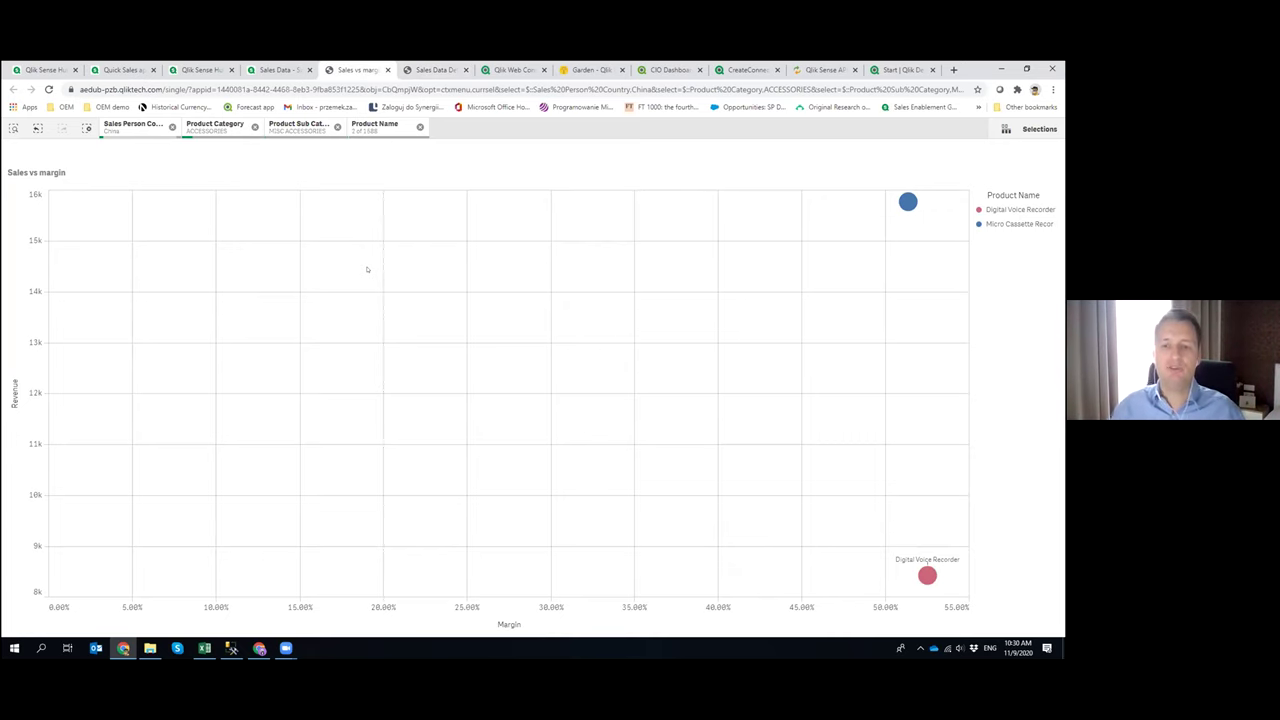
{"action": "left_click", "coordinate": [122, 70]}
From the hub's Work page, open the Dev Hub through the top-right options menu
{"action": "left_click", "coordinate": [40, 70]}
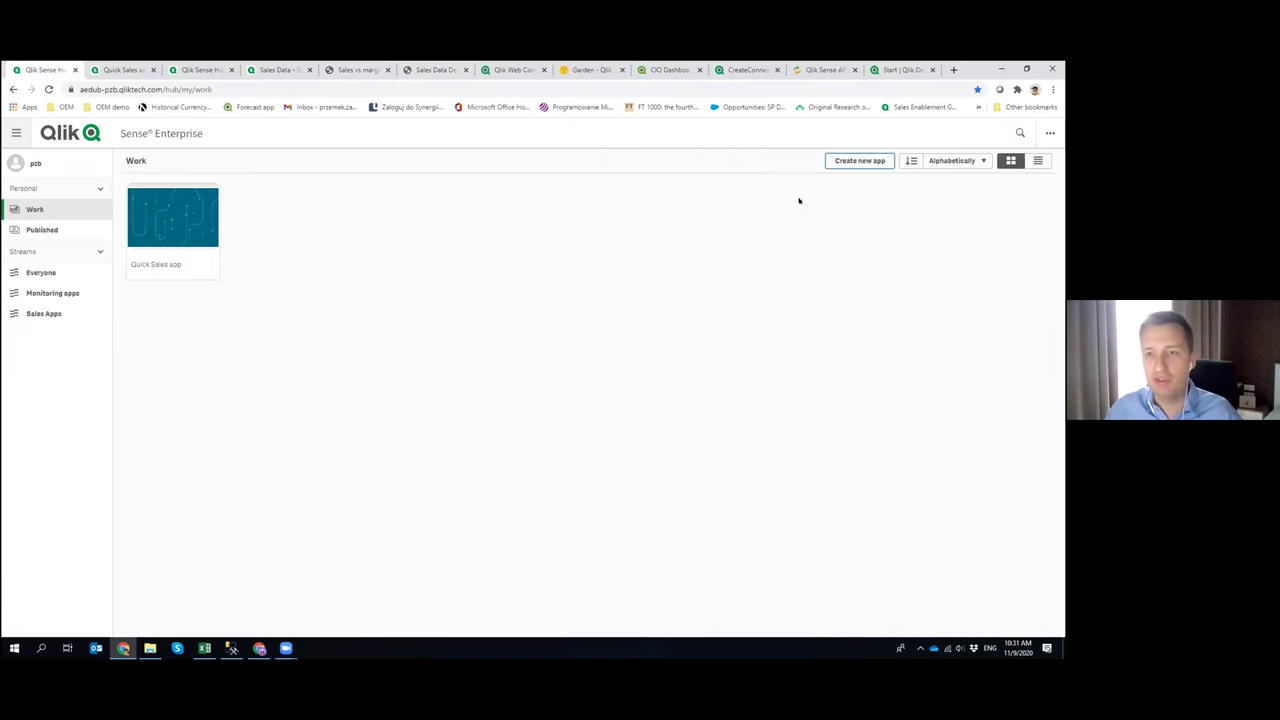
{"action": "left_click", "coordinate": [1049, 133]}
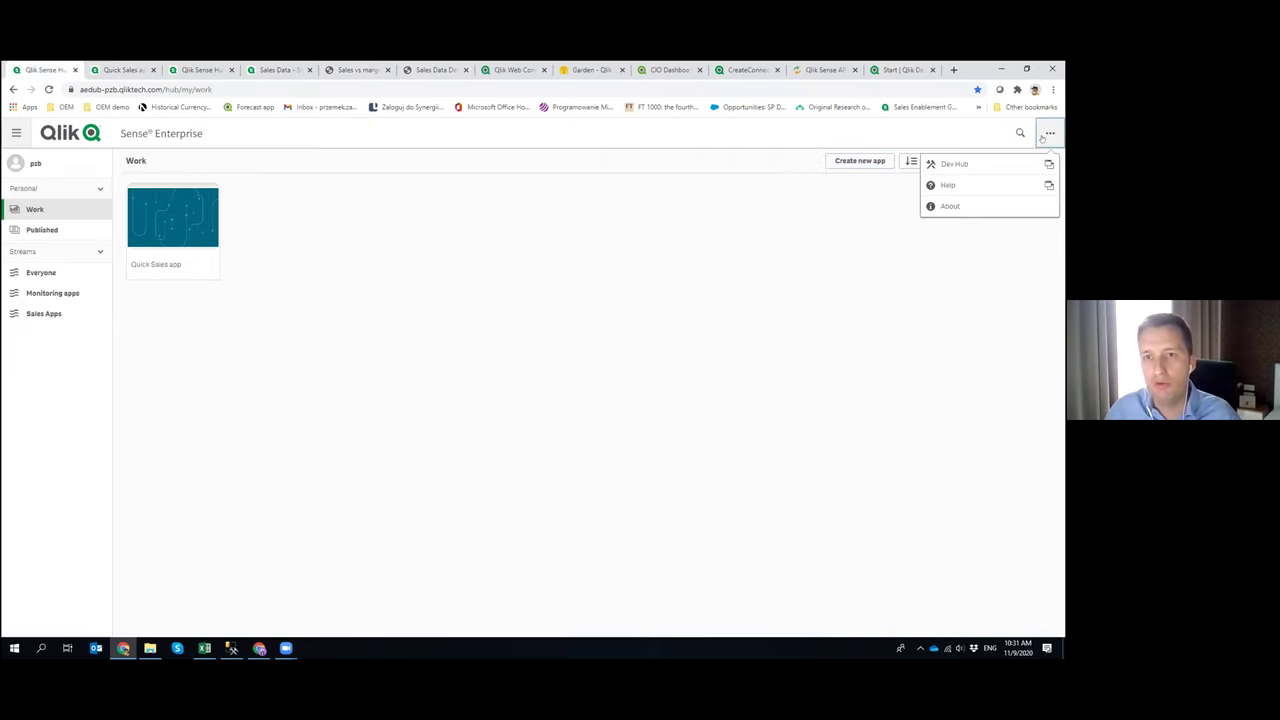
{"action": "left_click", "coordinate": [954, 163]}
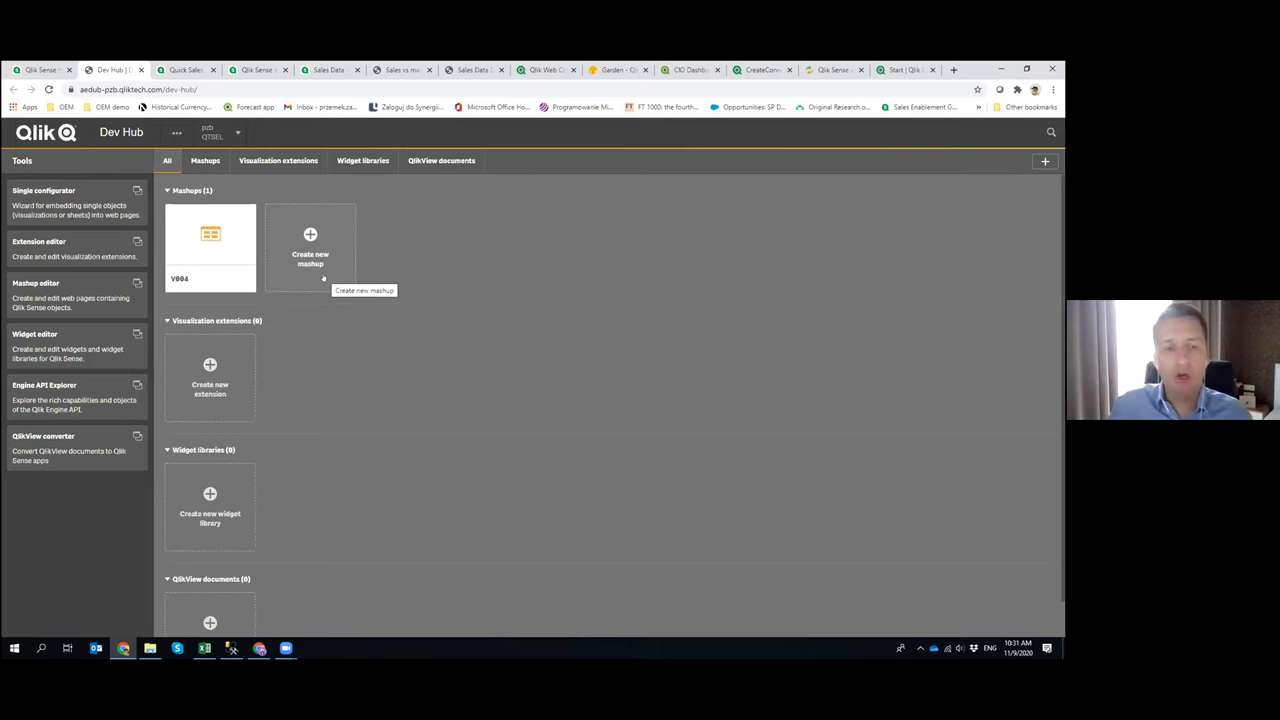
Create mashup 20201109_Test from the Plant - single page mashup template and open it for editing
{"action": "left_click", "coordinate": [330, 263]}
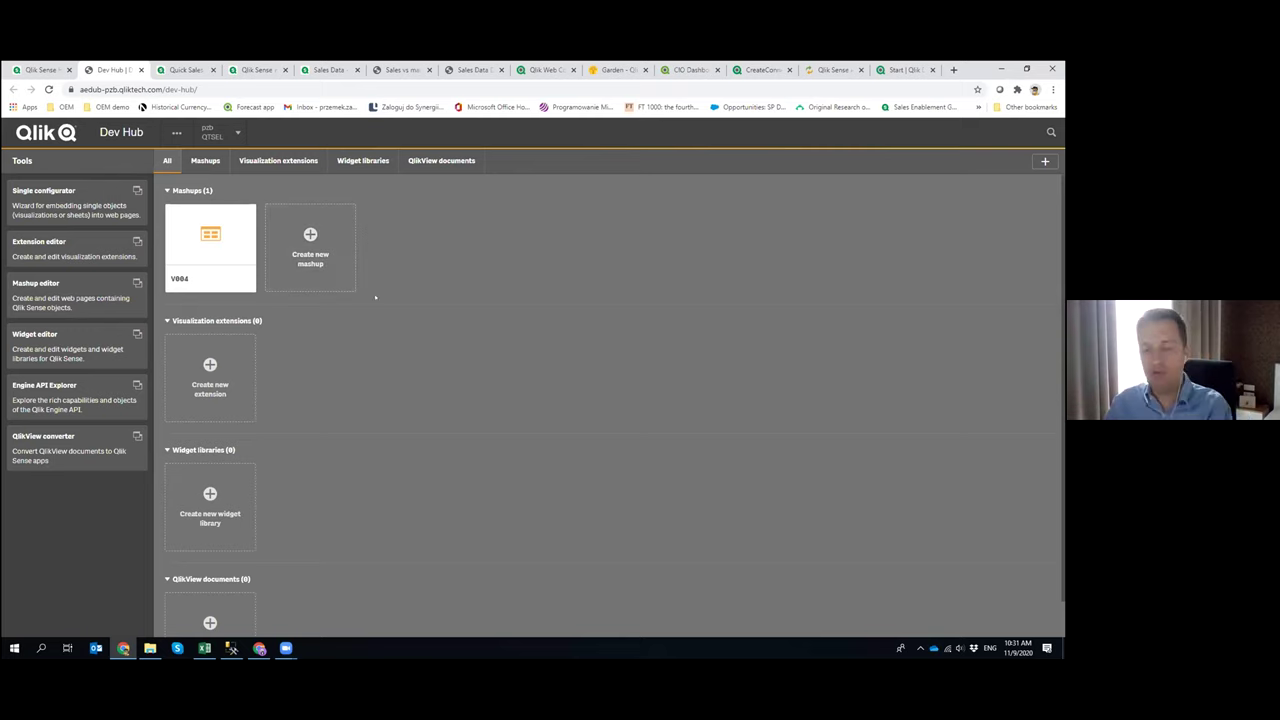
{"action": "type", "text": "2020"}
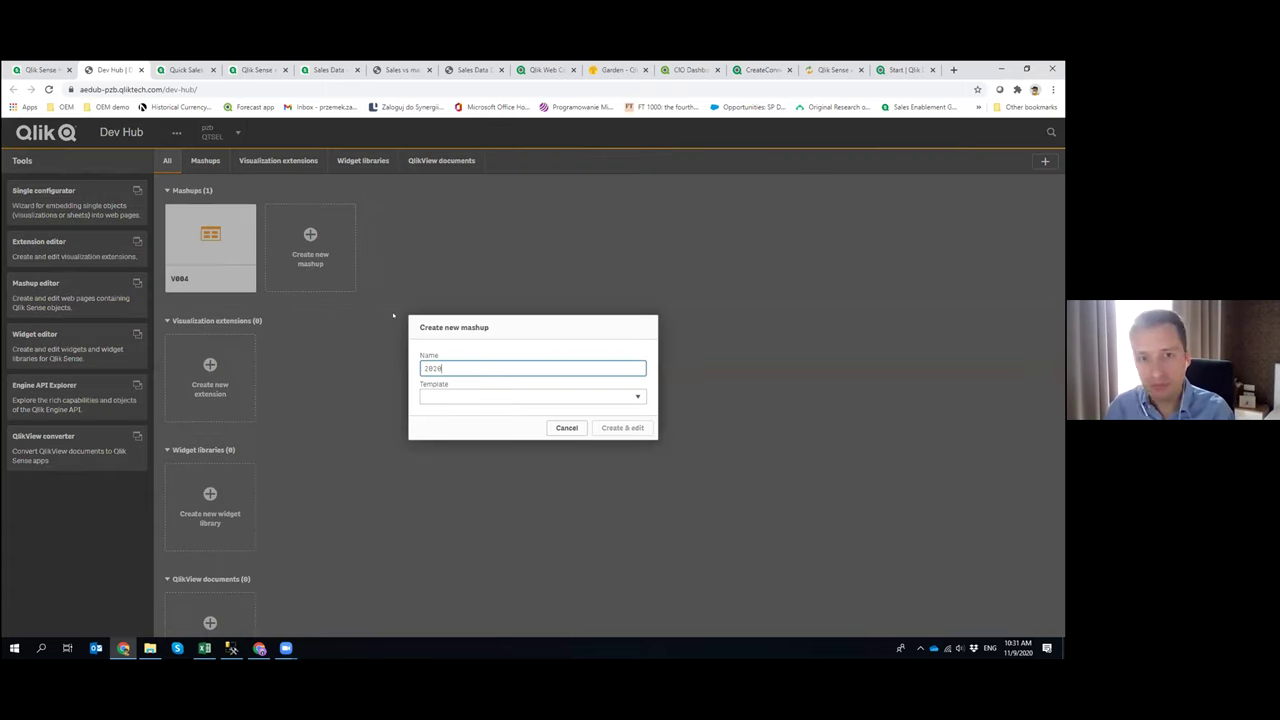
{"action": "type", "text": "1109_Test"}
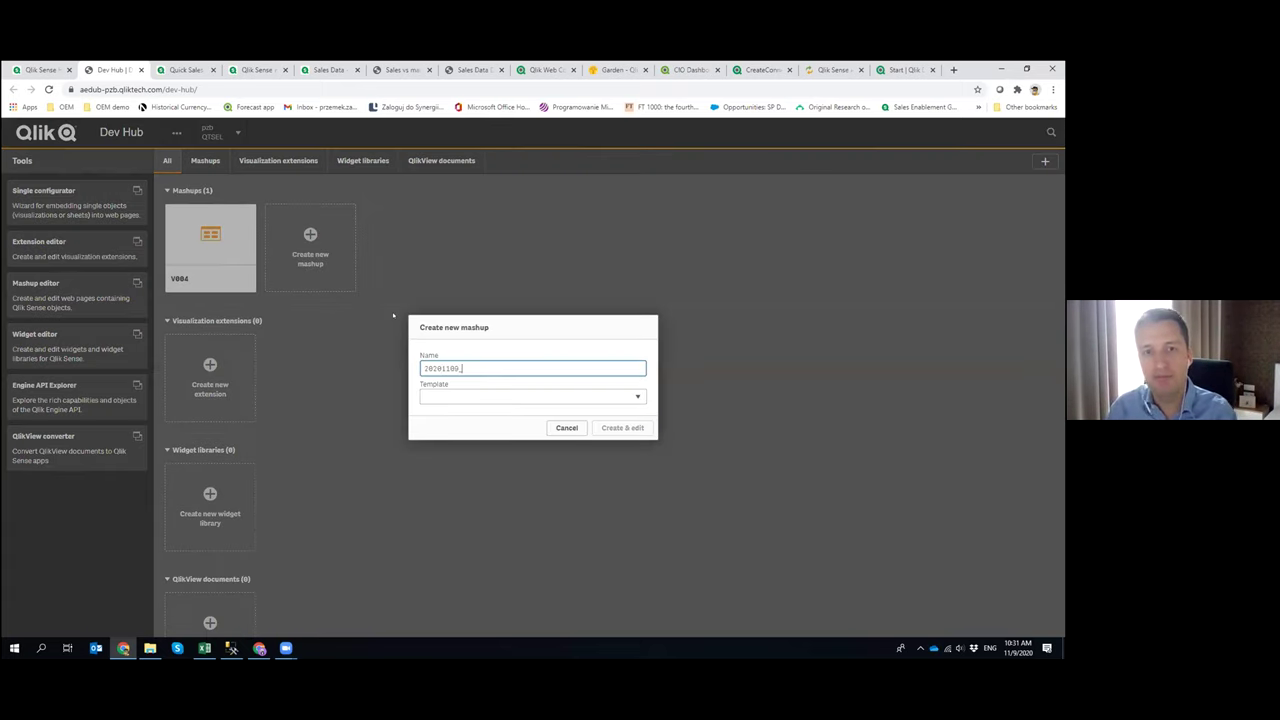
{"action": "left_click", "coordinate": [505, 393]}
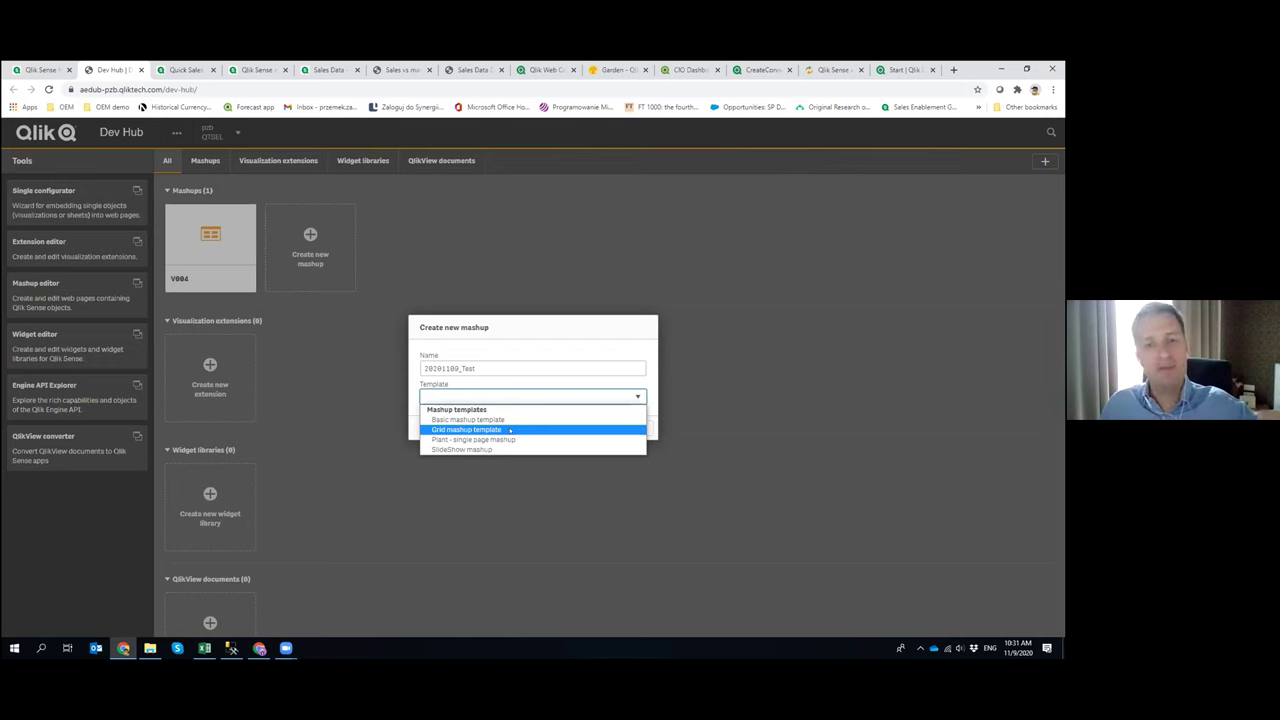
{"action": "left_click", "coordinate": [510, 430]}
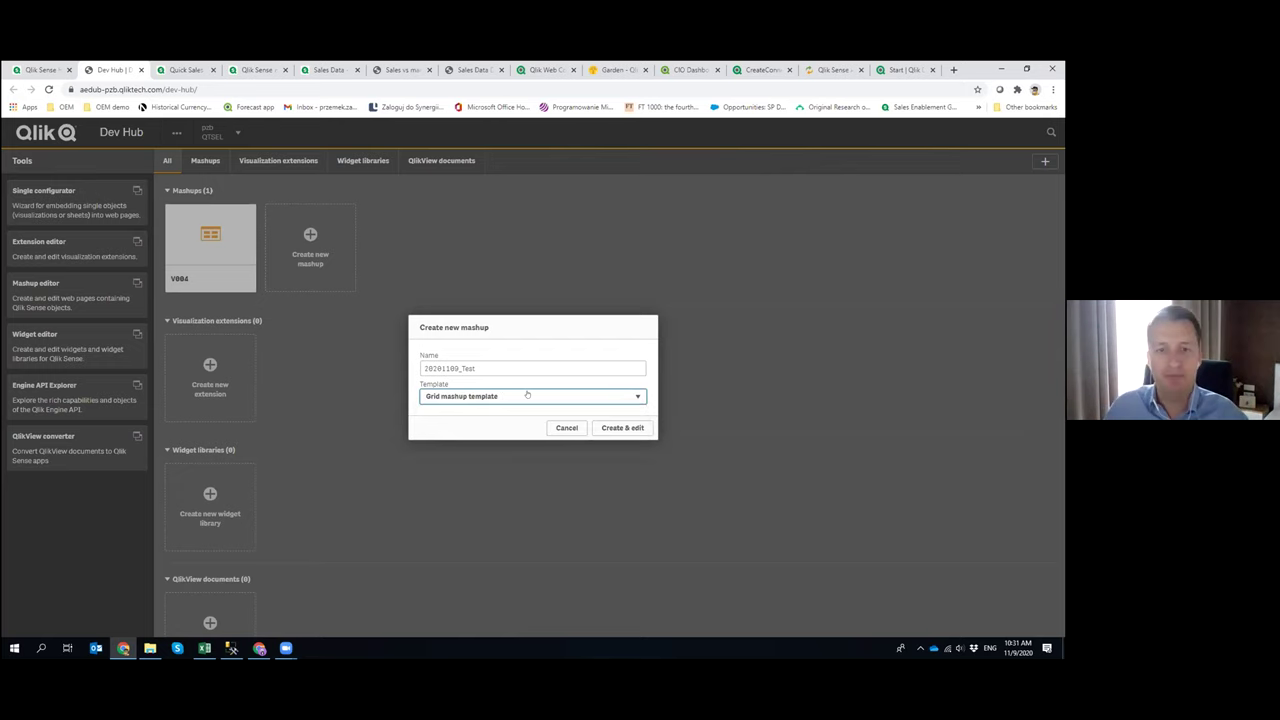
{"action": "key", "text": "alt+Down"}
{"action": "left_click", "coordinate": [626, 436]}
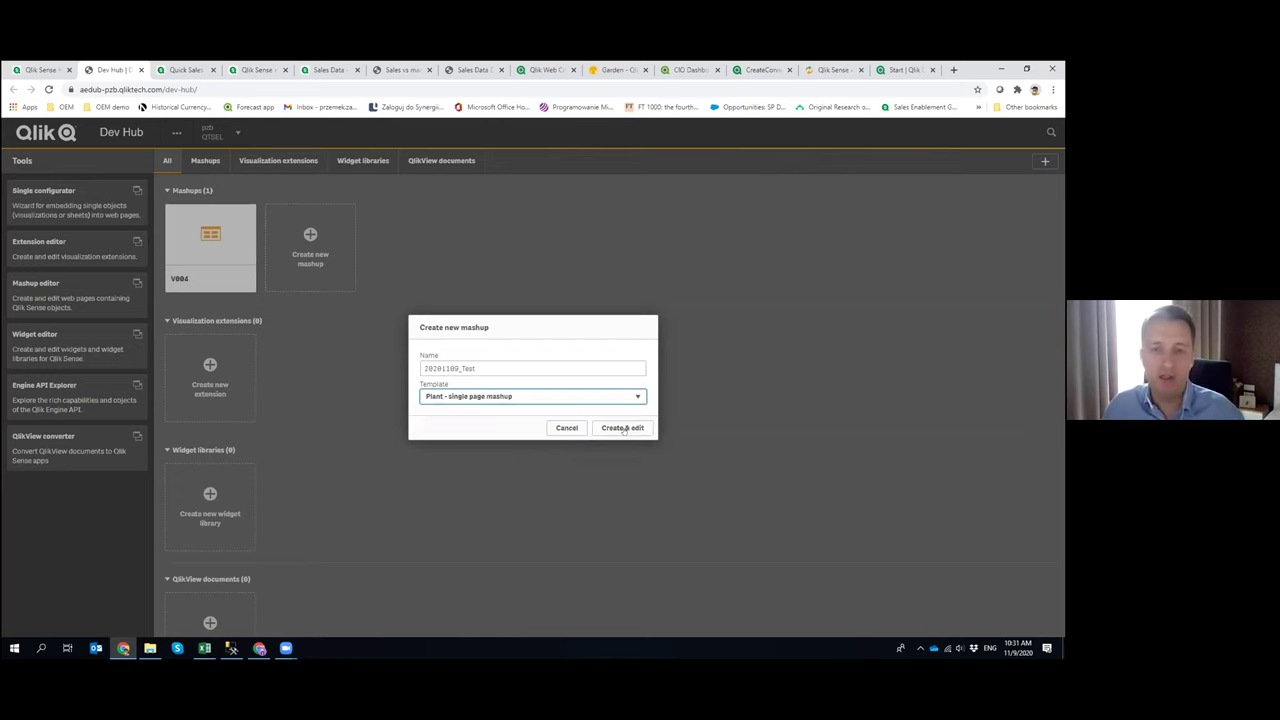
{"action": "left_click", "coordinate": [623, 429]}
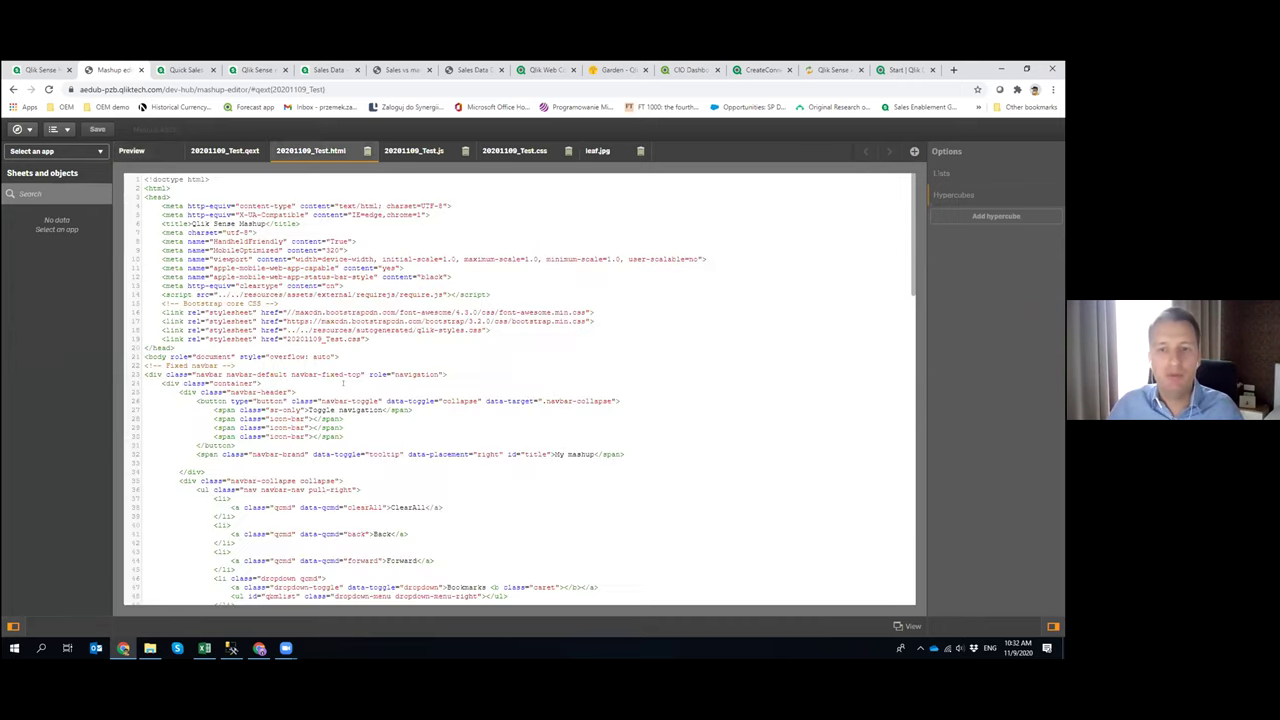
Look over the new mashup's HTML, then view the Sales Data sheet in a smaller restored window
{"action": "scroll", "coordinate": [343, 382], "scroll_direction": "down", "scroll_amount": 5}
{"action": "scroll", "coordinate": [344, 382], "scroll_direction": "up", "scroll_amount": 4}
{"action": "scroll", "coordinate": [343, 382], "scroll_direction": "up", "scroll_amount": 1}
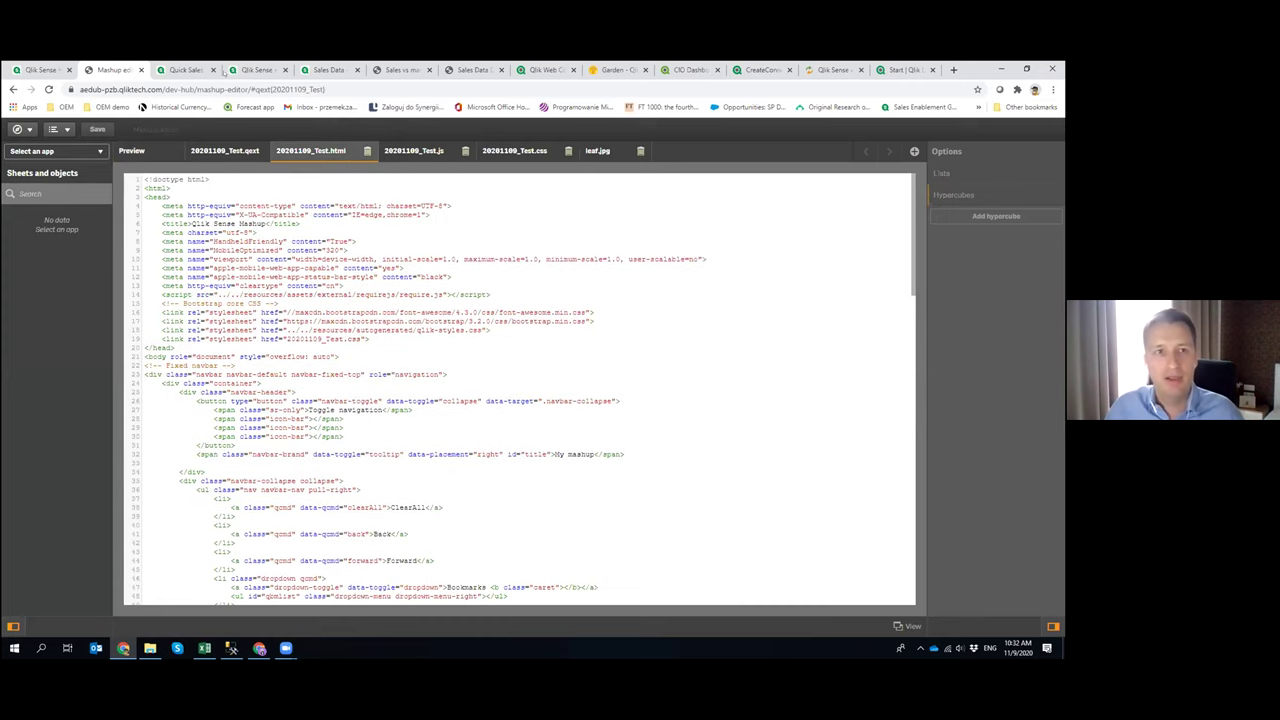
{"action": "key", "text": "ctrl+Tab"}
{"action": "key", "text": "ctrl+Tab"}
{"action": "key", "text": "ctrl+Tab"}
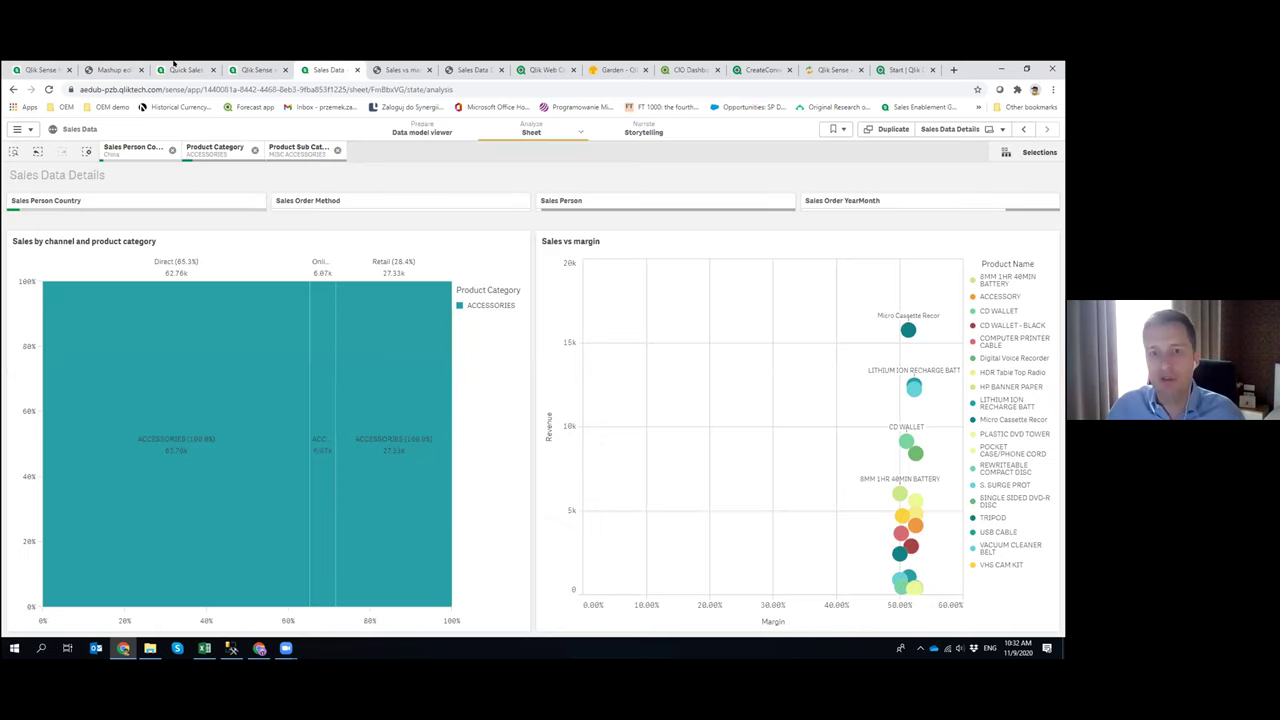
{"action": "key", "text": "super+Down"}
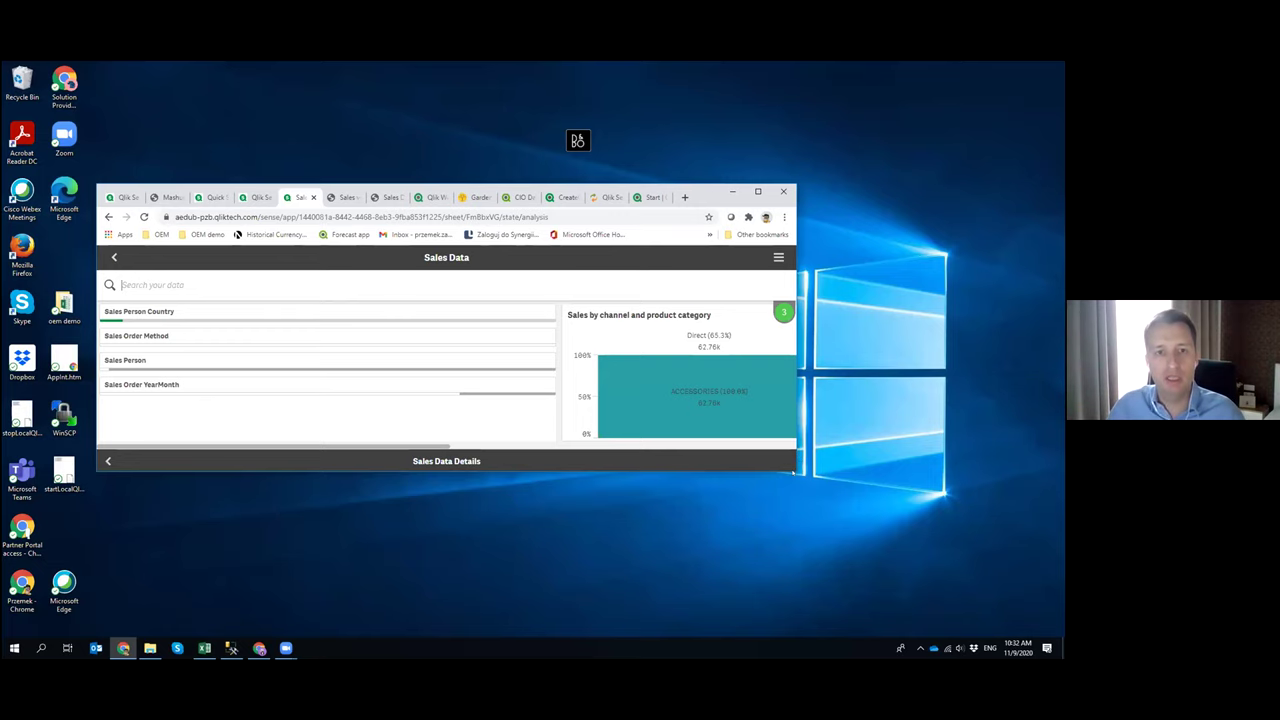
Check the Sales Data sheet's responsive layout in a narrow window, then maximize it again
{"action": "key", "text": "super+Left"}
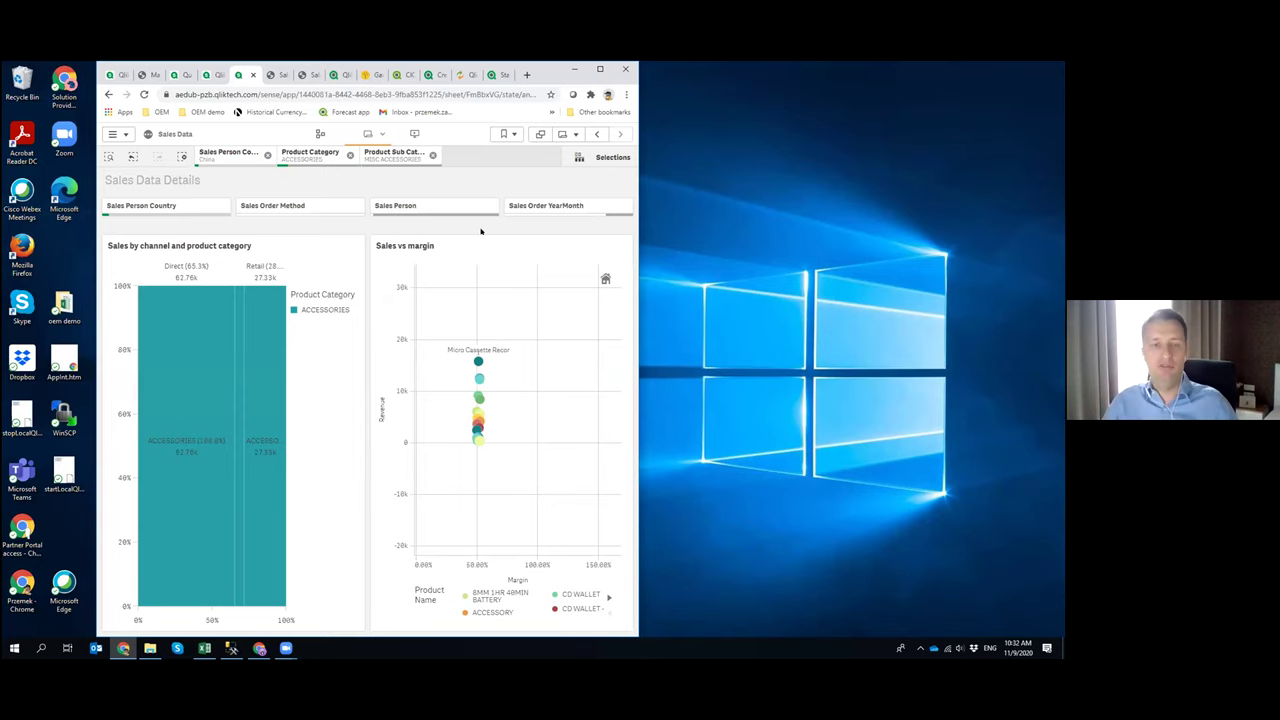
{"action": "key", "text": "super+Up"}
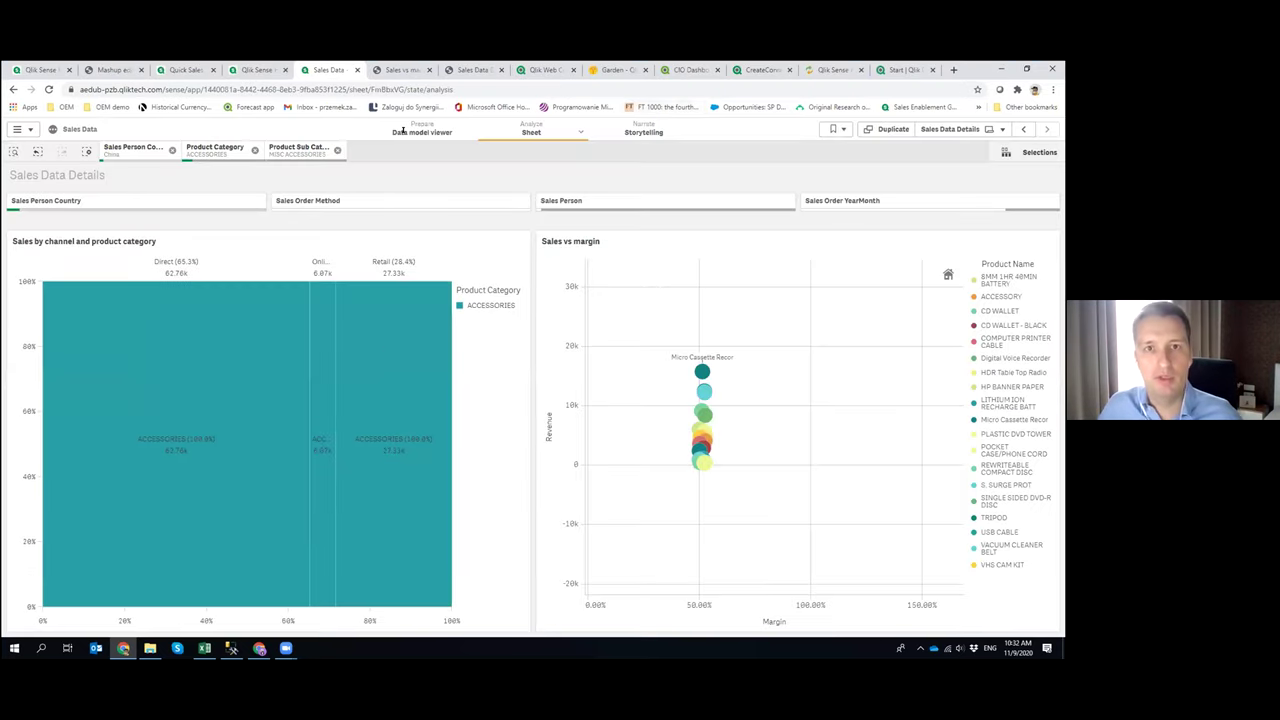
{"action": "left_click", "coordinate": [400, 69]}
{"action": "left_click", "coordinate": [185, 69]}
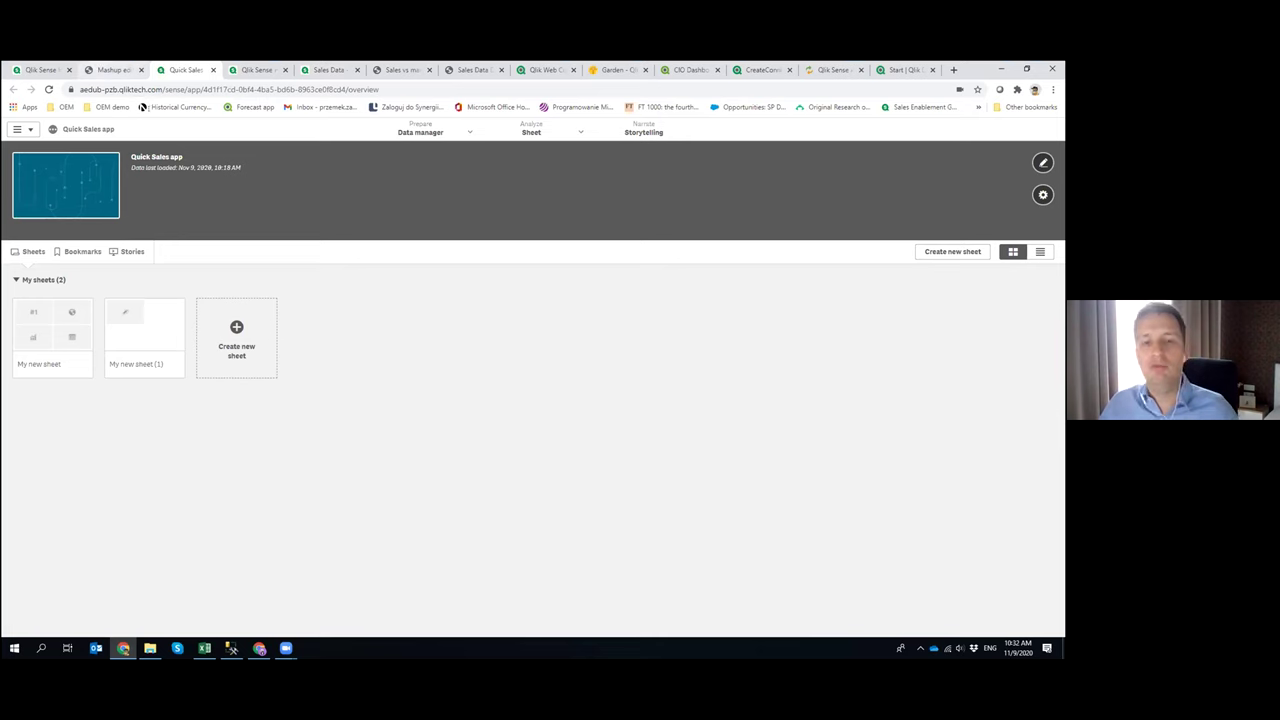
Find the qvplaceholder div on line 83 of the mashup HTML, then show the preview
{"action": "key", "text": "ctrl+Page_Up"}
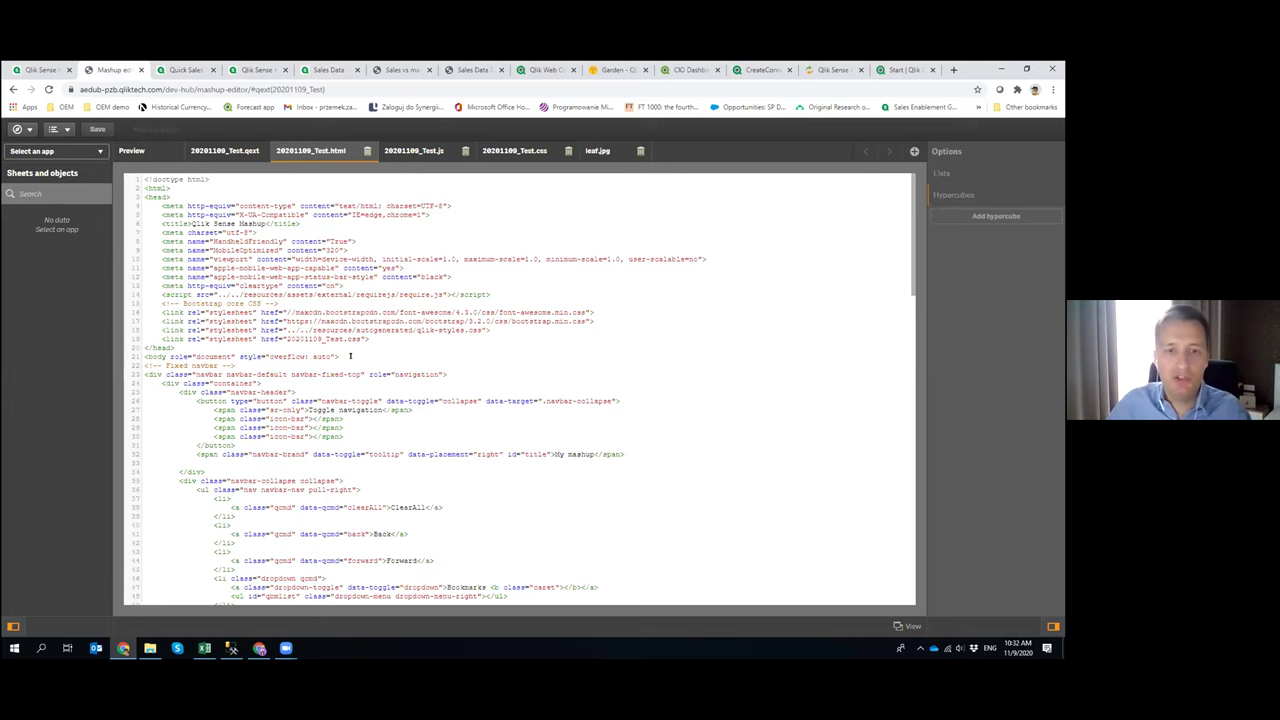
{"action": "scroll", "coordinate": [359, 420], "scroll_direction": "down", "scroll_amount": 8}
{"action": "scroll", "coordinate": [361, 444], "scroll_direction": "down", "scroll_amount": 8}
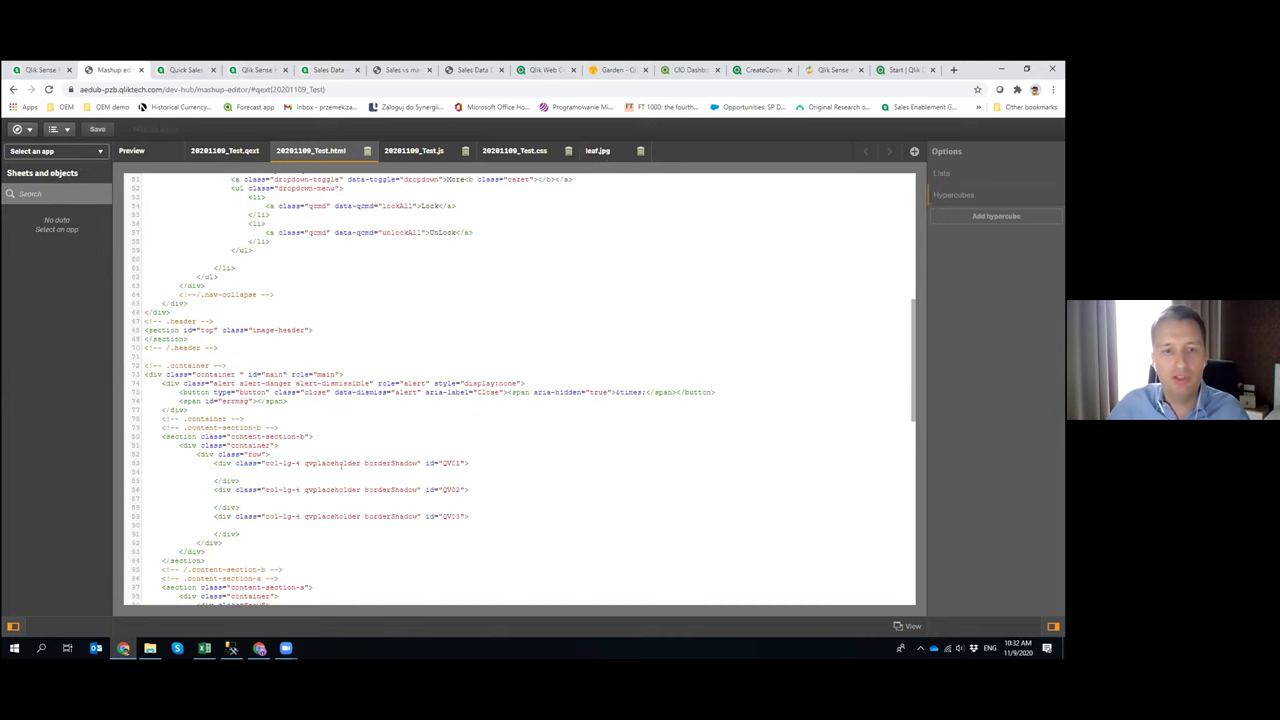
{"action": "left_click", "coordinate": [342, 461]}
{"action": "double_click", "coordinate": [342, 463]}
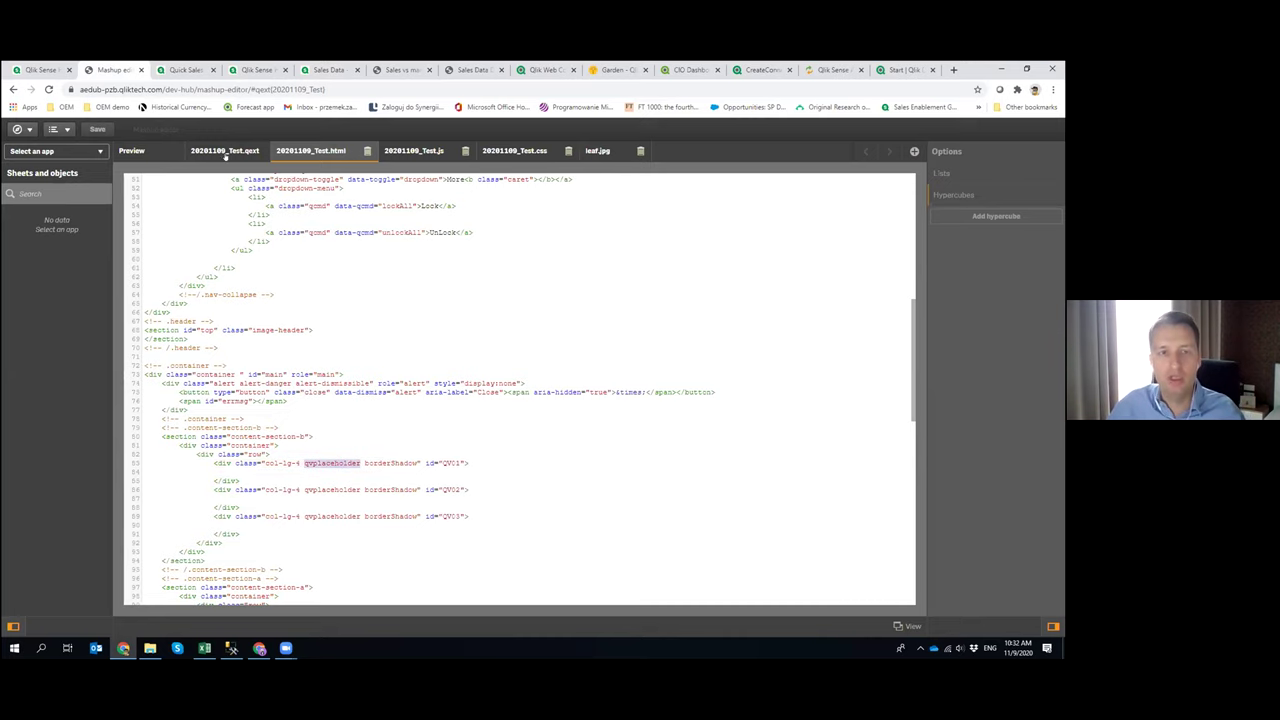
{"action": "left_click", "coordinate": [157, 154]}
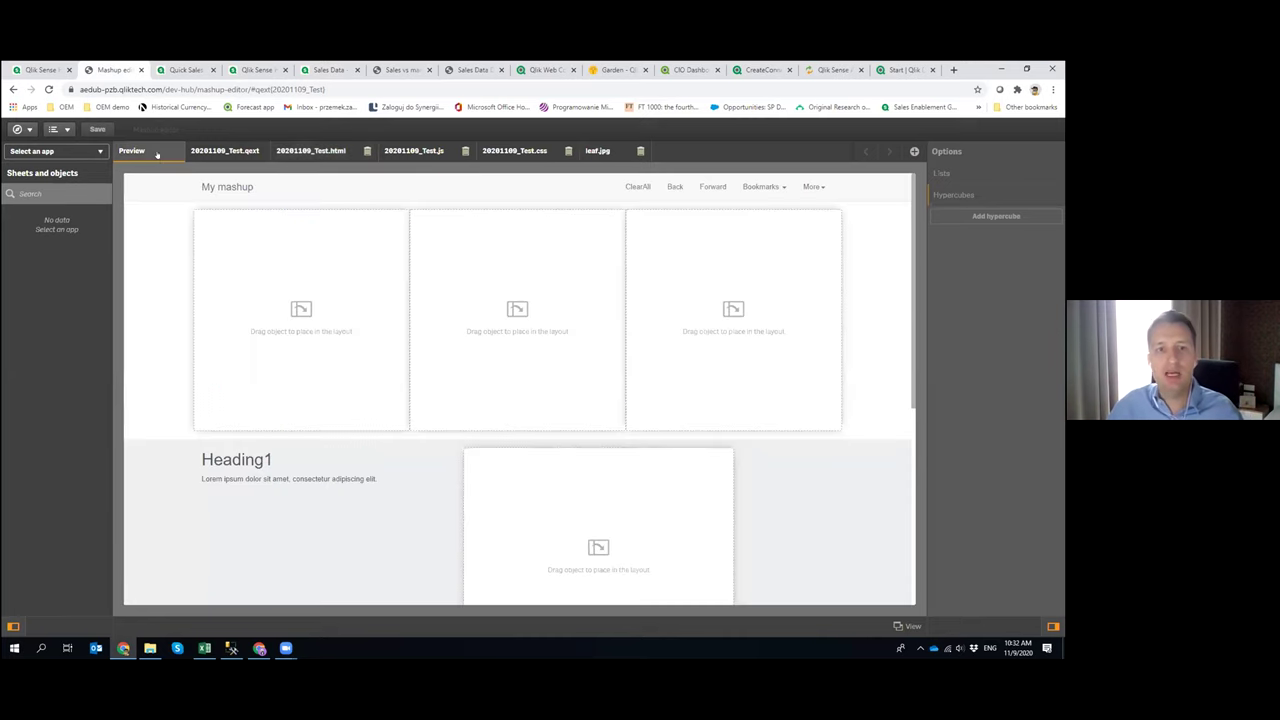
Connect the mashup to Sales Data and place Revenue, Margin, # orders and Sales by channel in the layout cells
{"action": "left_click", "coordinate": [57, 152]}
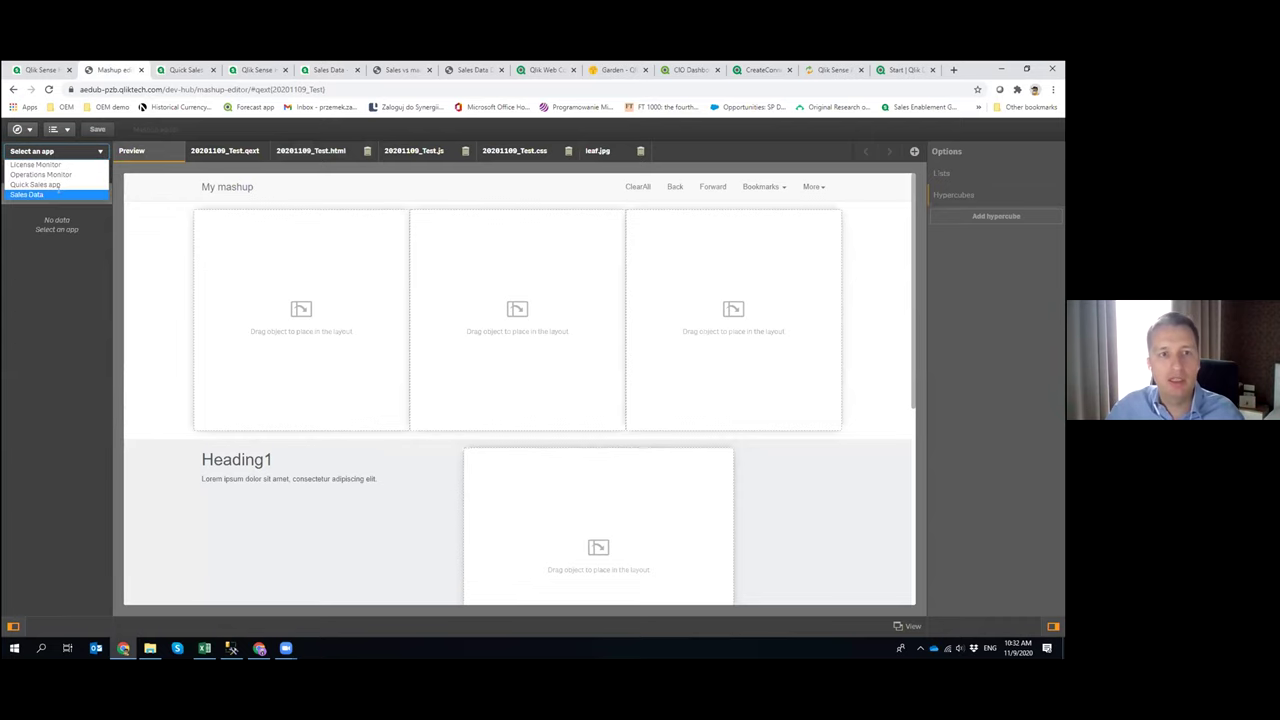
{"action": "left_click", "coordinate": [55, 195]}
{"action": "left_click_drag", "start_coordinate": [42, 235], "coordinate": [285, 296]}
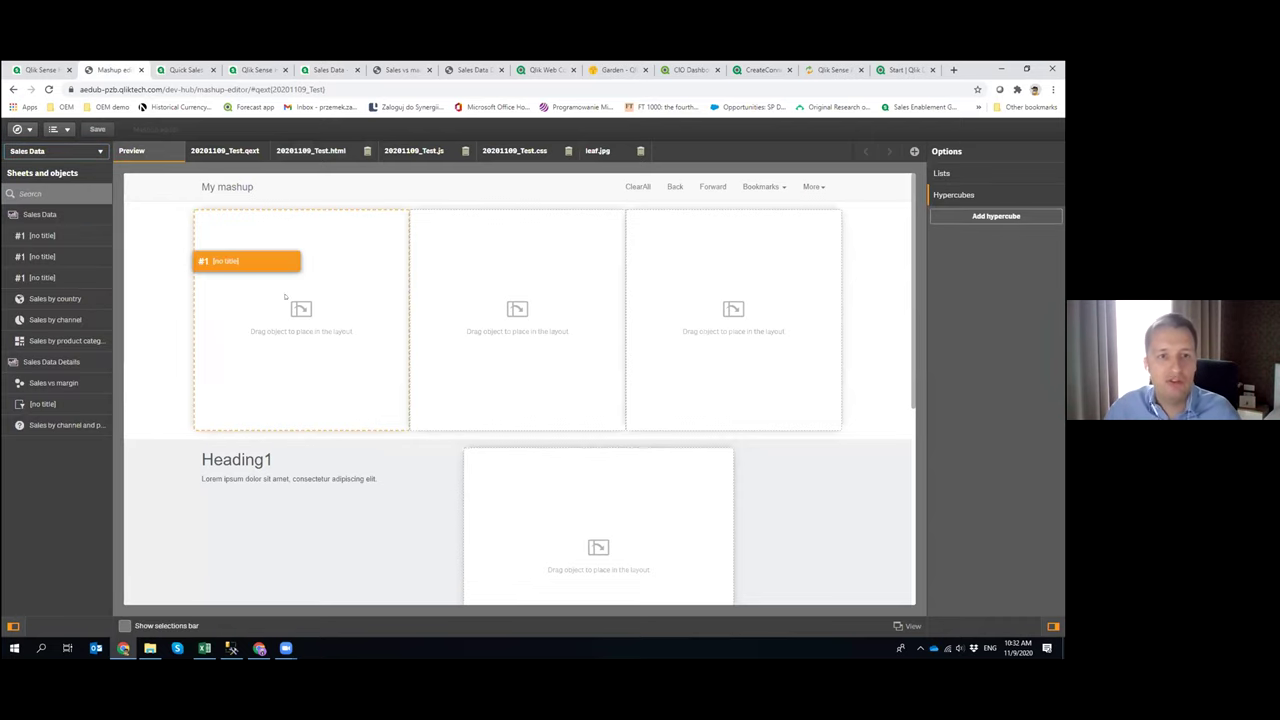
{"action": "left_click_drag", "start_coordinate": [125, 269], "coordinate": [86, 262]}
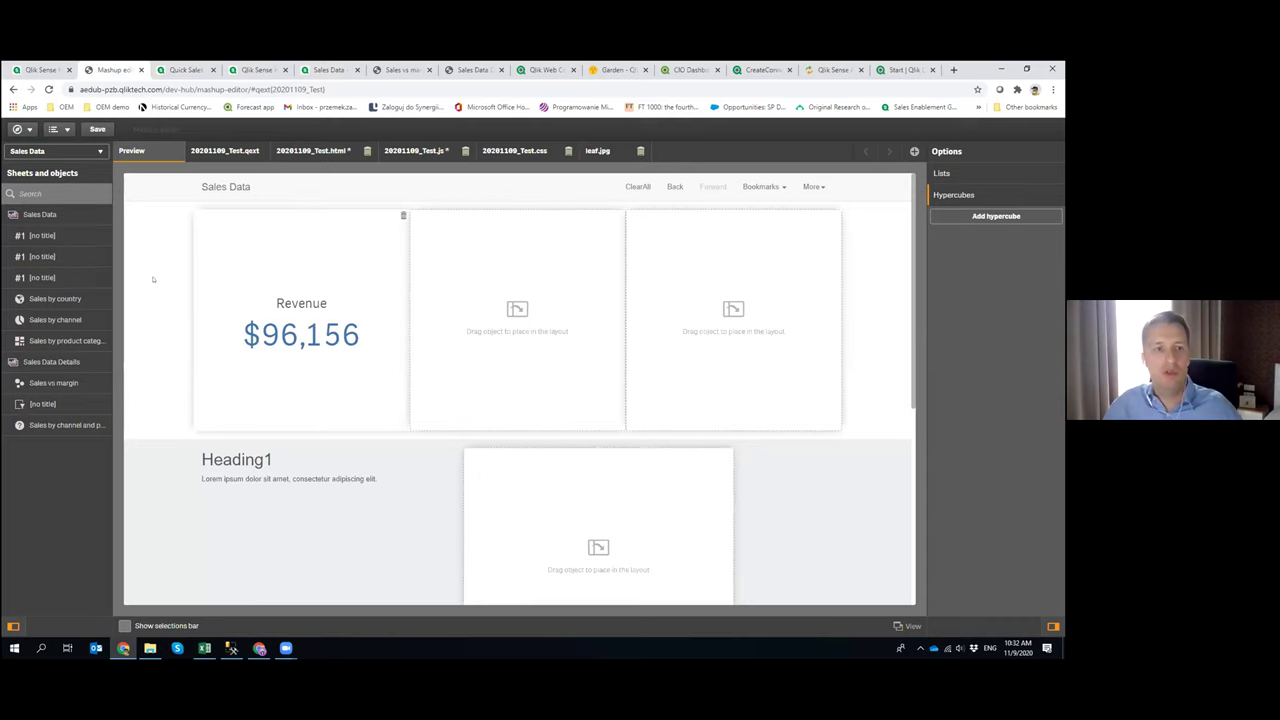
{"action": "left_click_drag", "start_coordinate": [61, 271], "coordinate": [463, 287]}
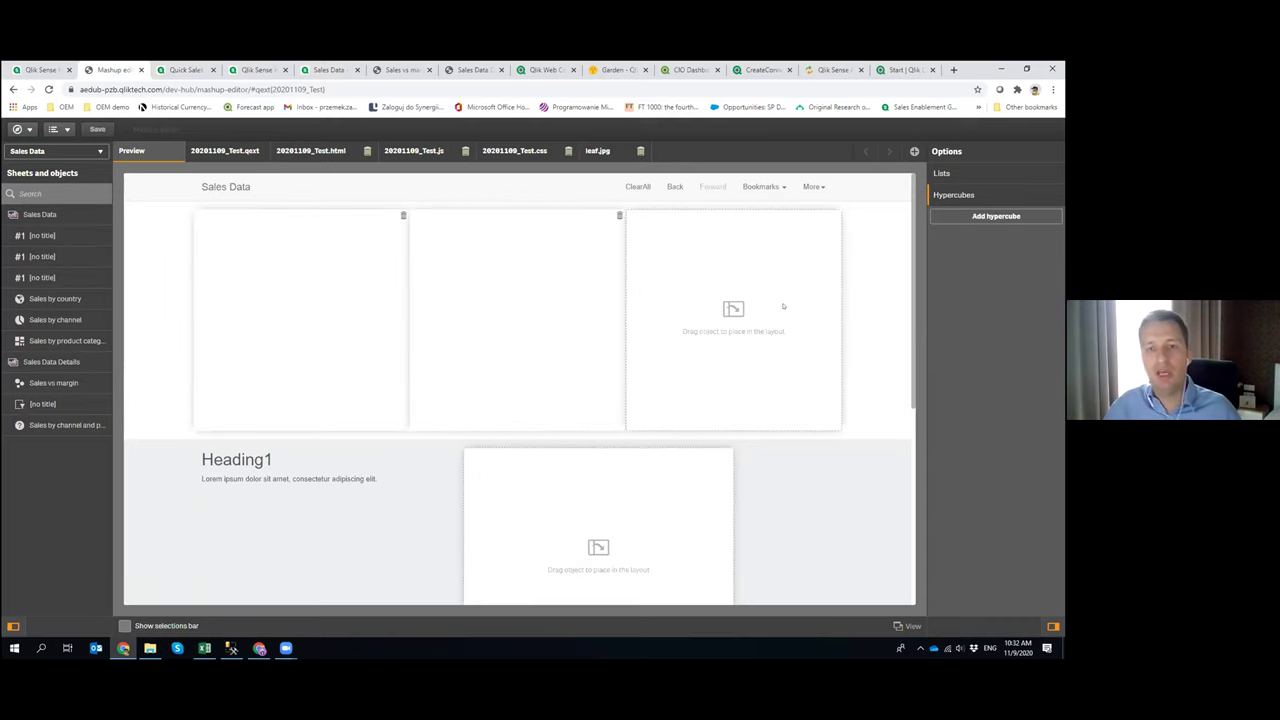
{"action": "left_click_drag", "start_coordinate": [783, 306], "coordinate": [783, 306]}
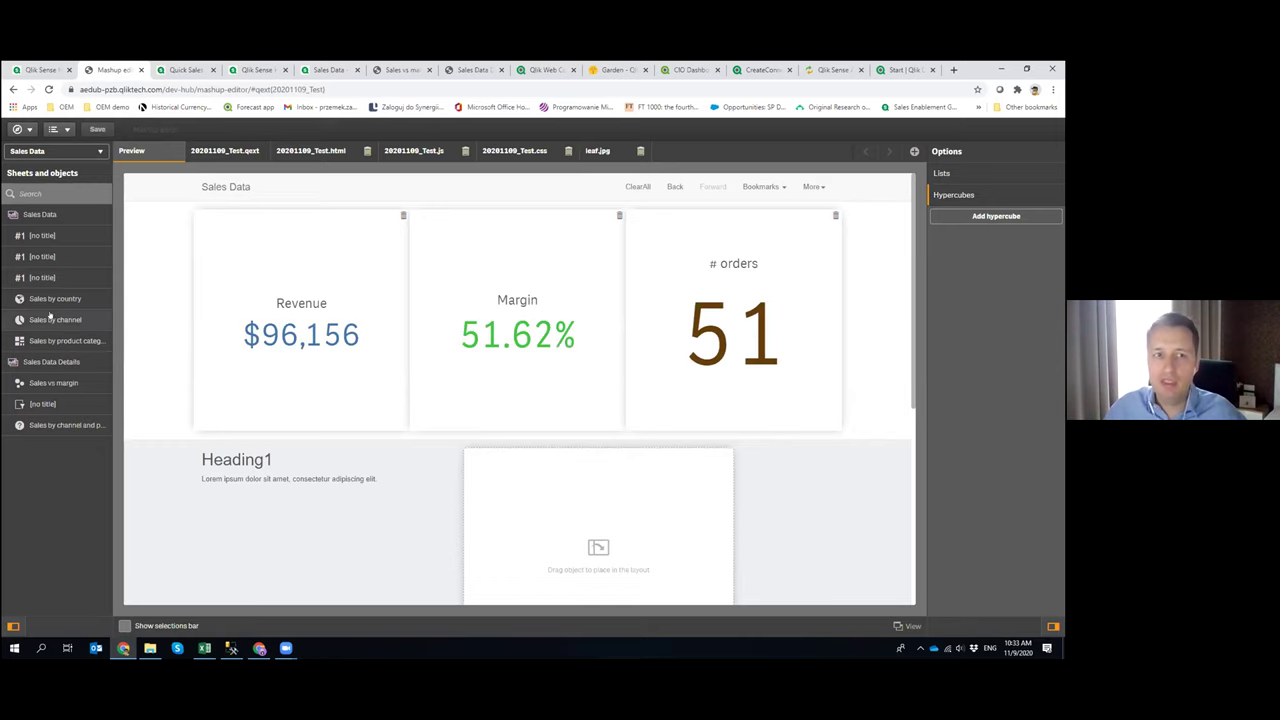
{"action": "left_click_drag", "start_coordinate": [50, 318], "coordinate": [633, 537]}
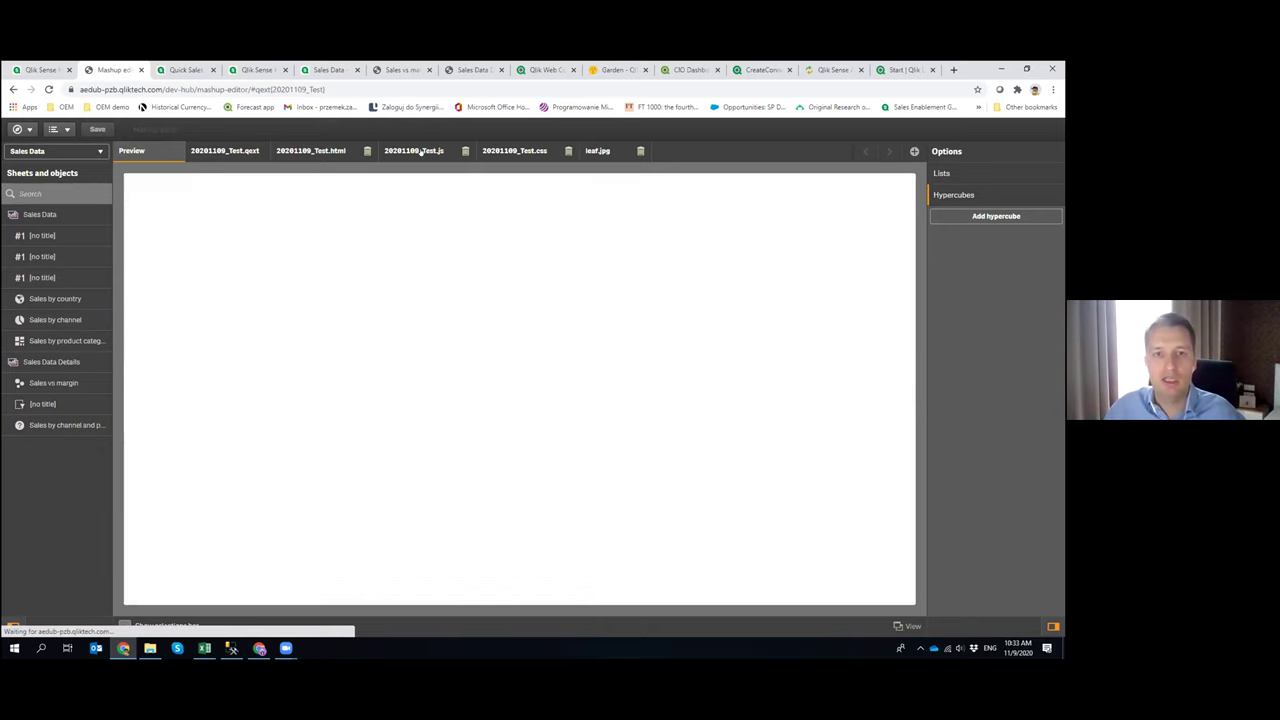
{"action": "left_click", "coordinate": [421, 150]}
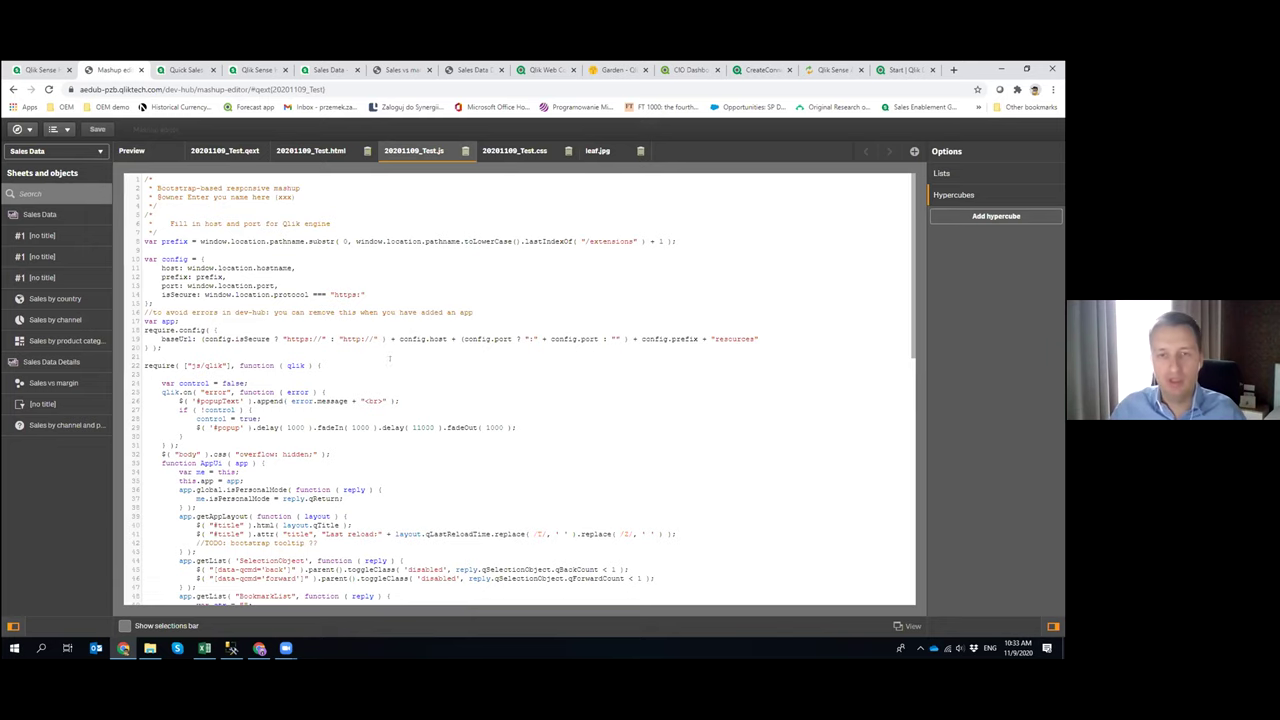
{"action": "scroll", "coordinate": [395, 366], "scroll_direction": "down", "scroll_amount": 10}
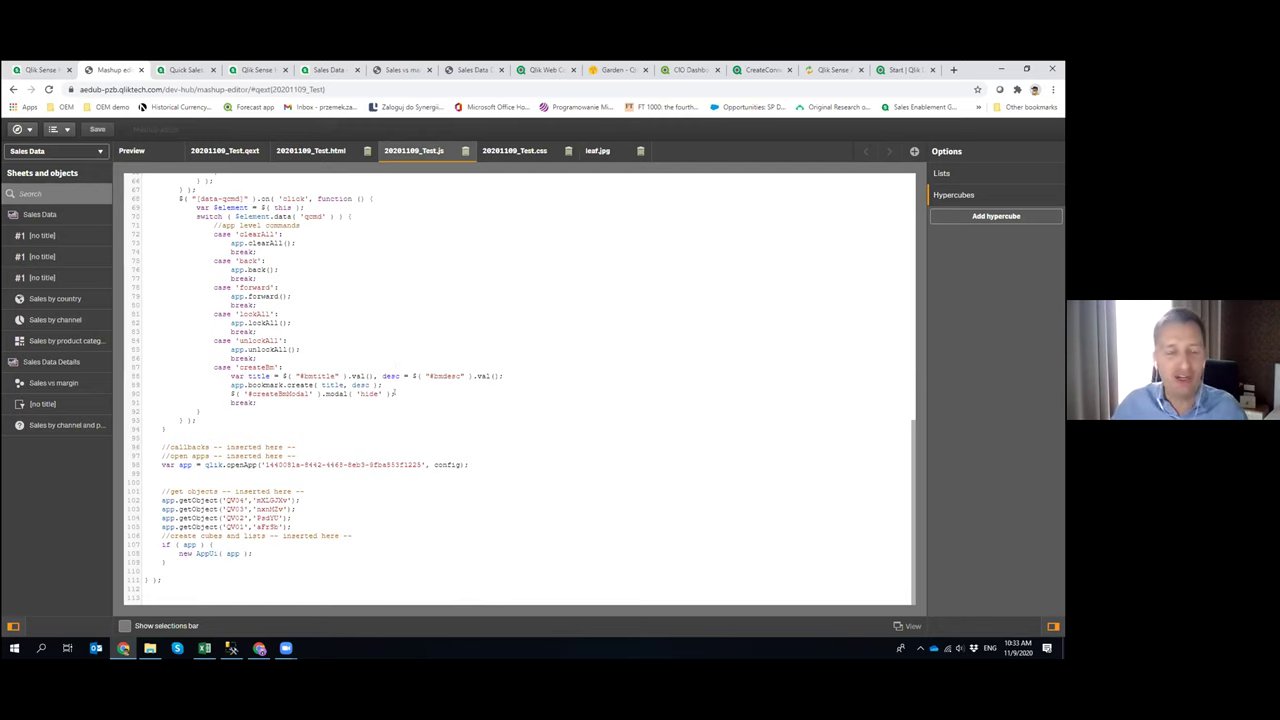
{"action": "left_click_drag", "start_coordinate": [160, 465], "coordinate": [203, 465]}
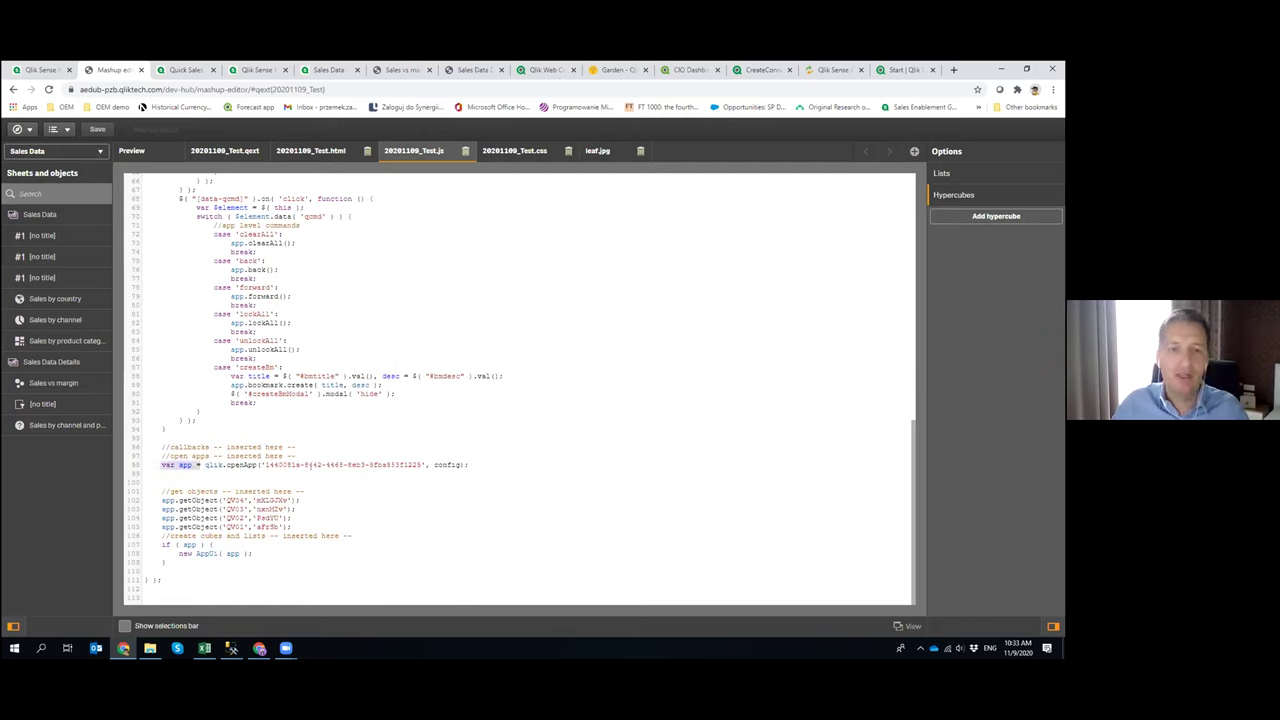
{"action": "left_click_drag", "start_coordinate": [465, 457], "coordinate": [469, 457]}
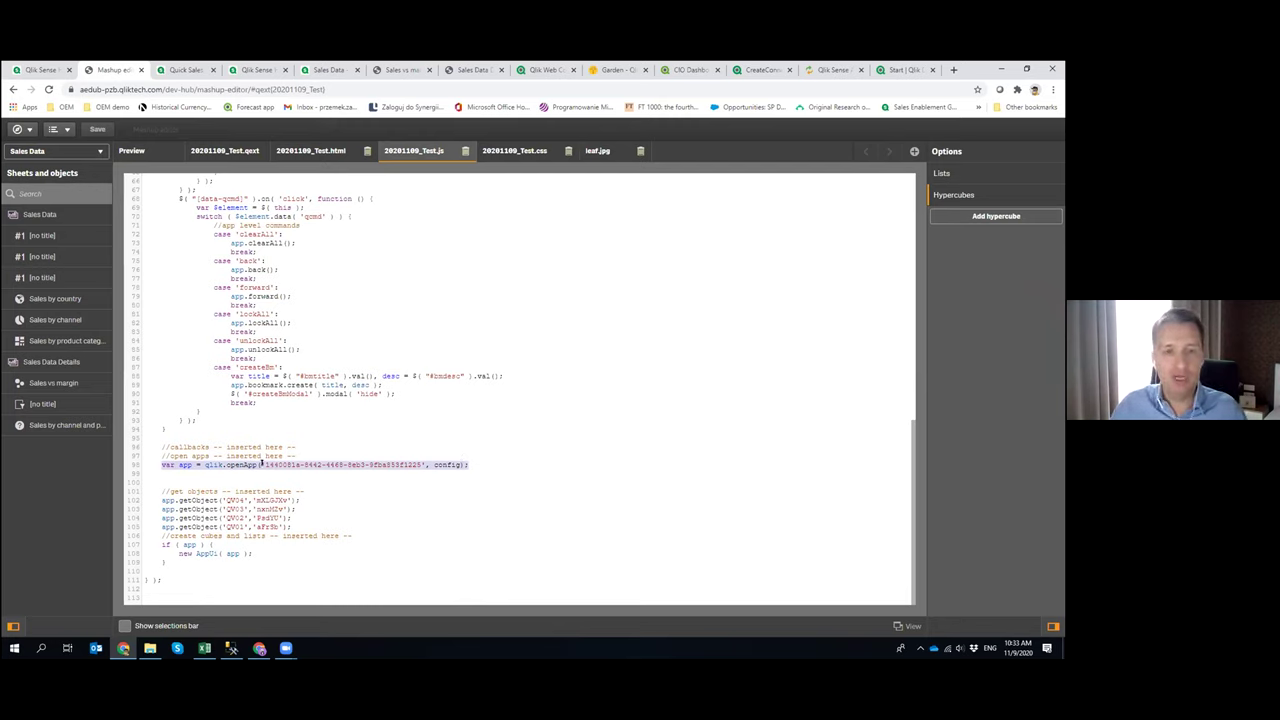
{"action": "left_click", "coordinate": [262, 464]}
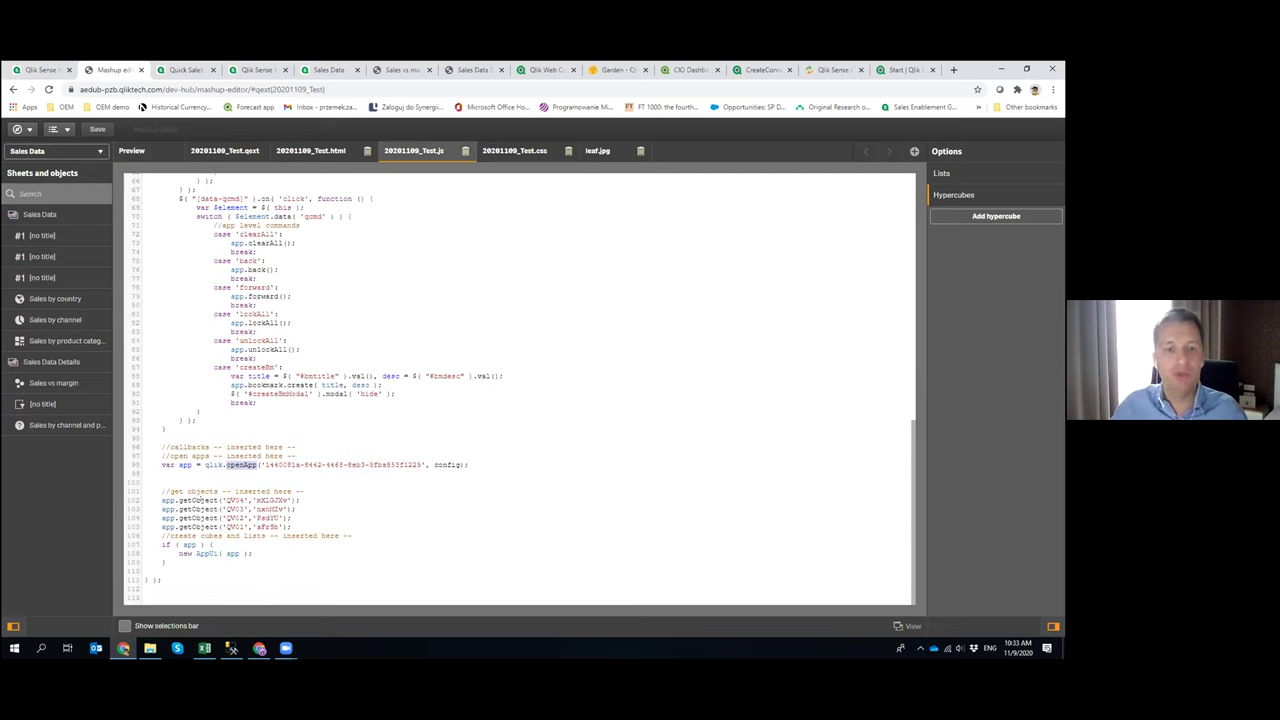
{"action": "left_click", "coordinate": [198, 500]}
{"action": "left_click", "coordinate": [272, 500]}
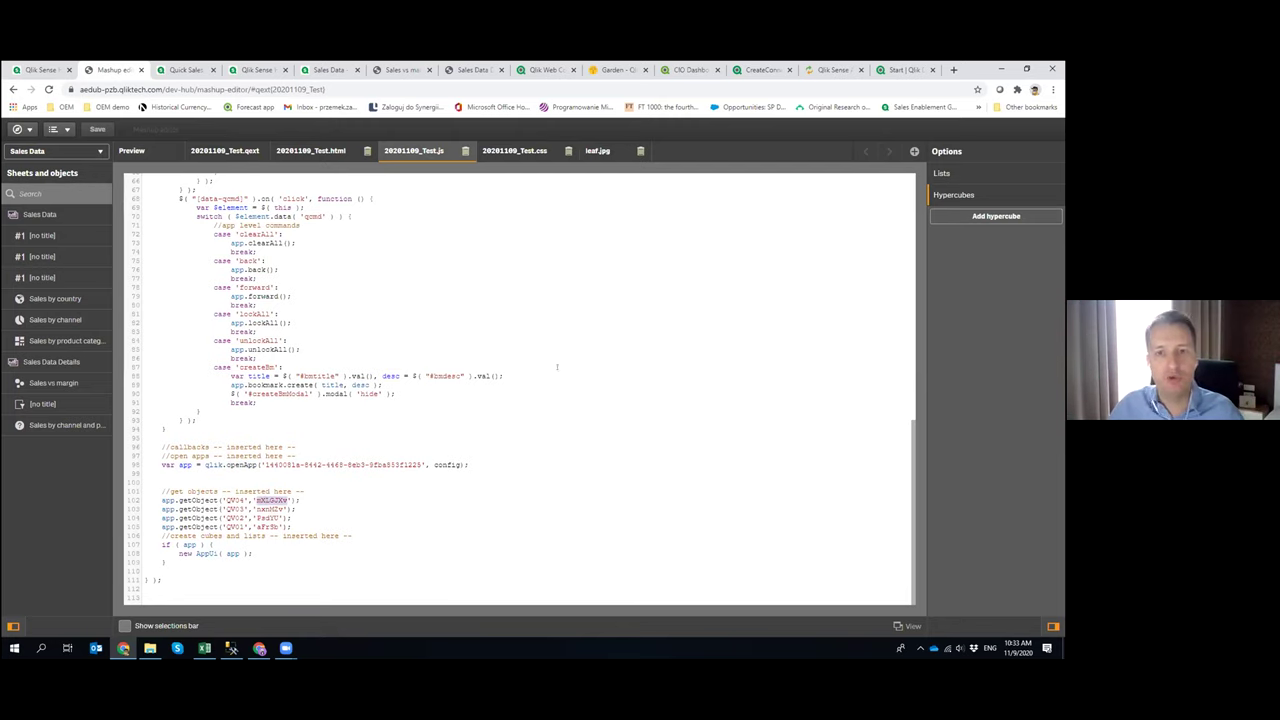
Review the mashup preview, then return to the Dev Hub home listing 20201109_Test and V004
{"action": "left_click", "coordinate": [140, 151]}
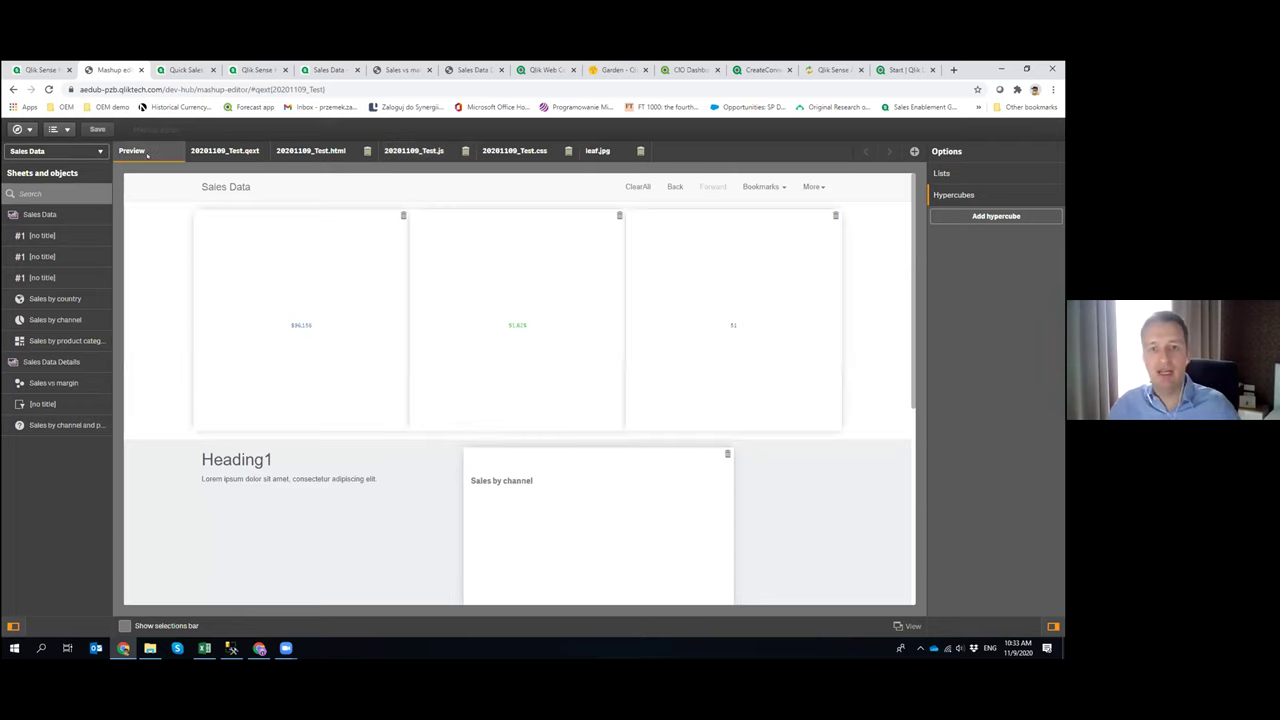
{"action": "scroll", "coordinate": [146, 348], "scroll_direction": "down", "scroll_amount": 1}
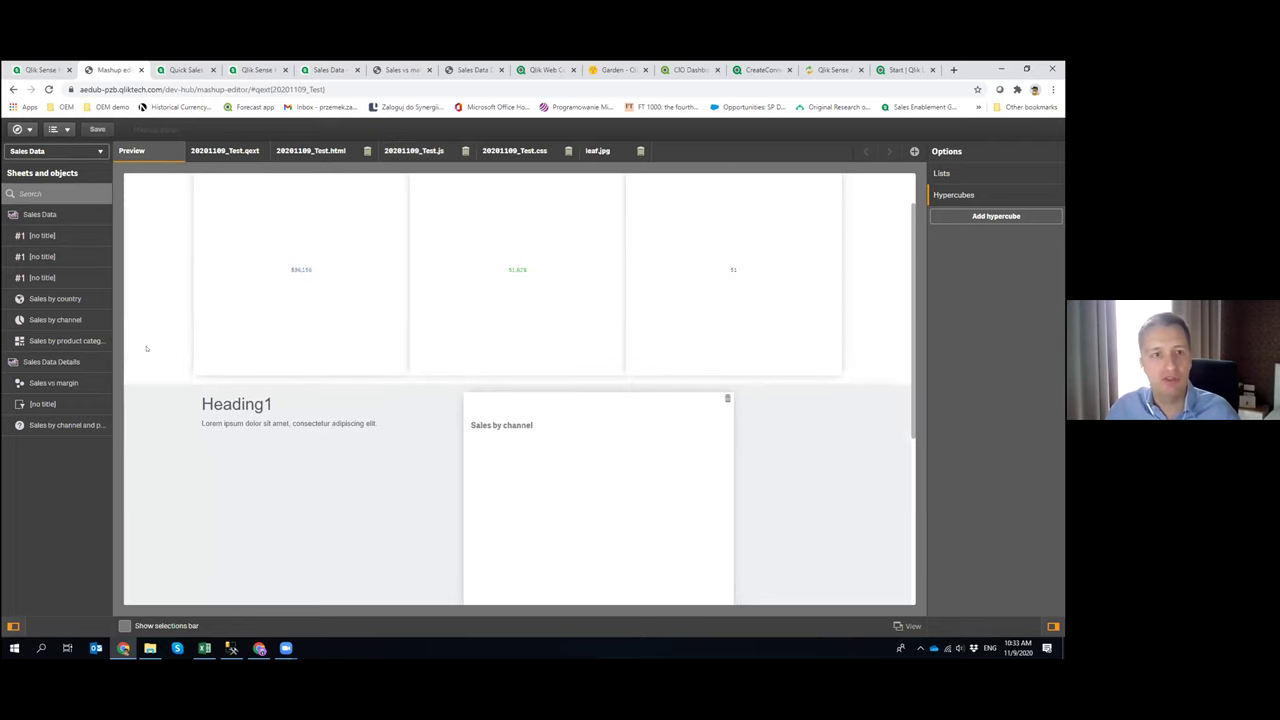
{"action": "scroll", "coordinate": [739, 449], "scroll_direction": "up", "scroll_amount": 1}
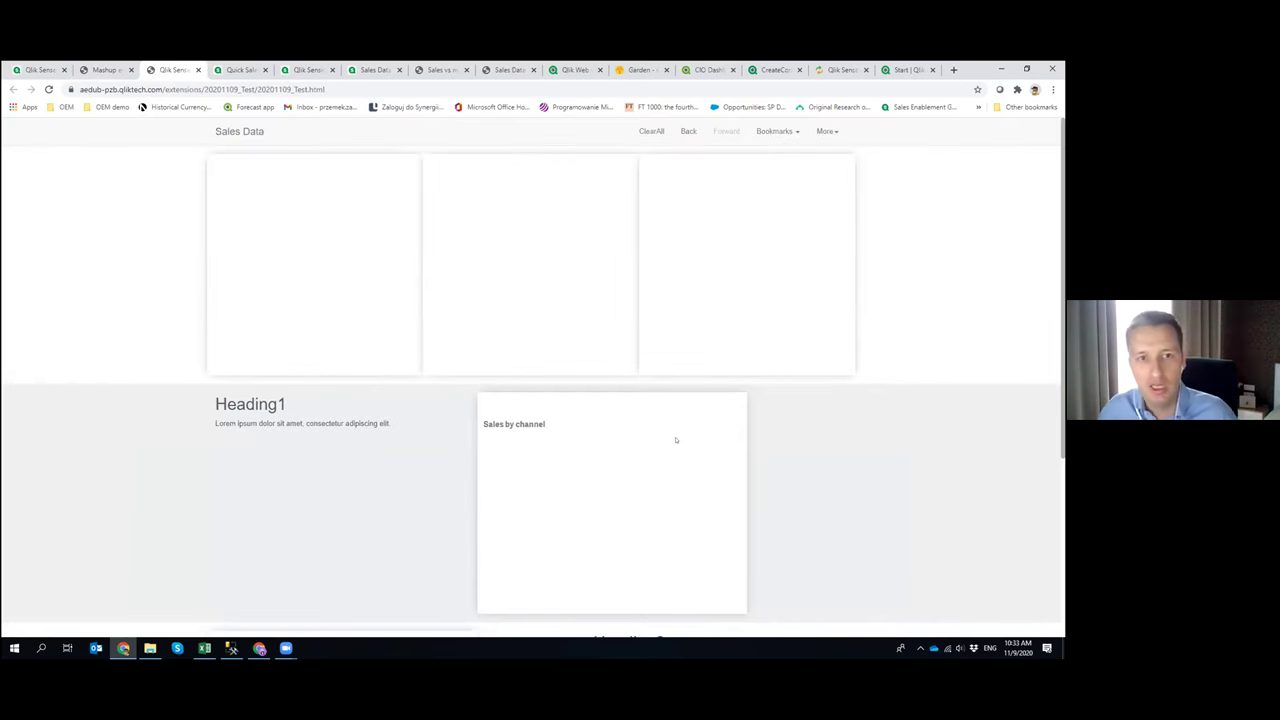
{"action": "left_click", "coordinate": [108, 69]}
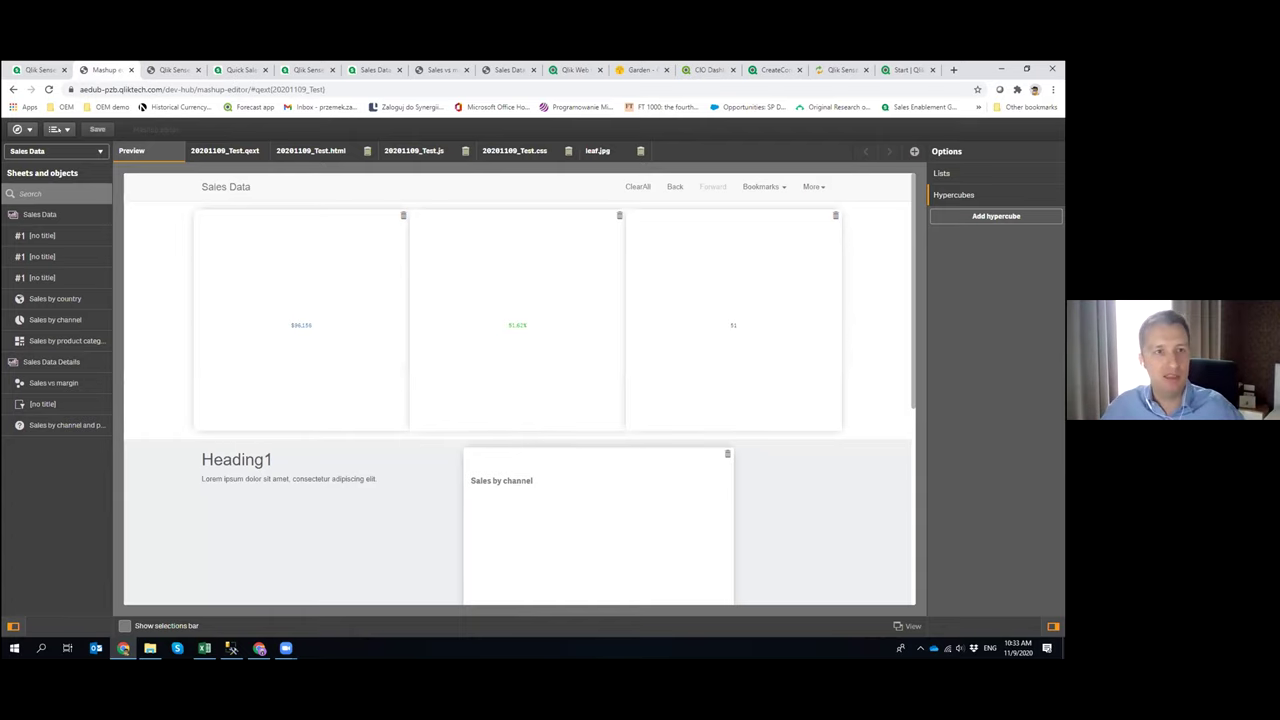
{"action": "left_click", "coordinate": [22, 129]}
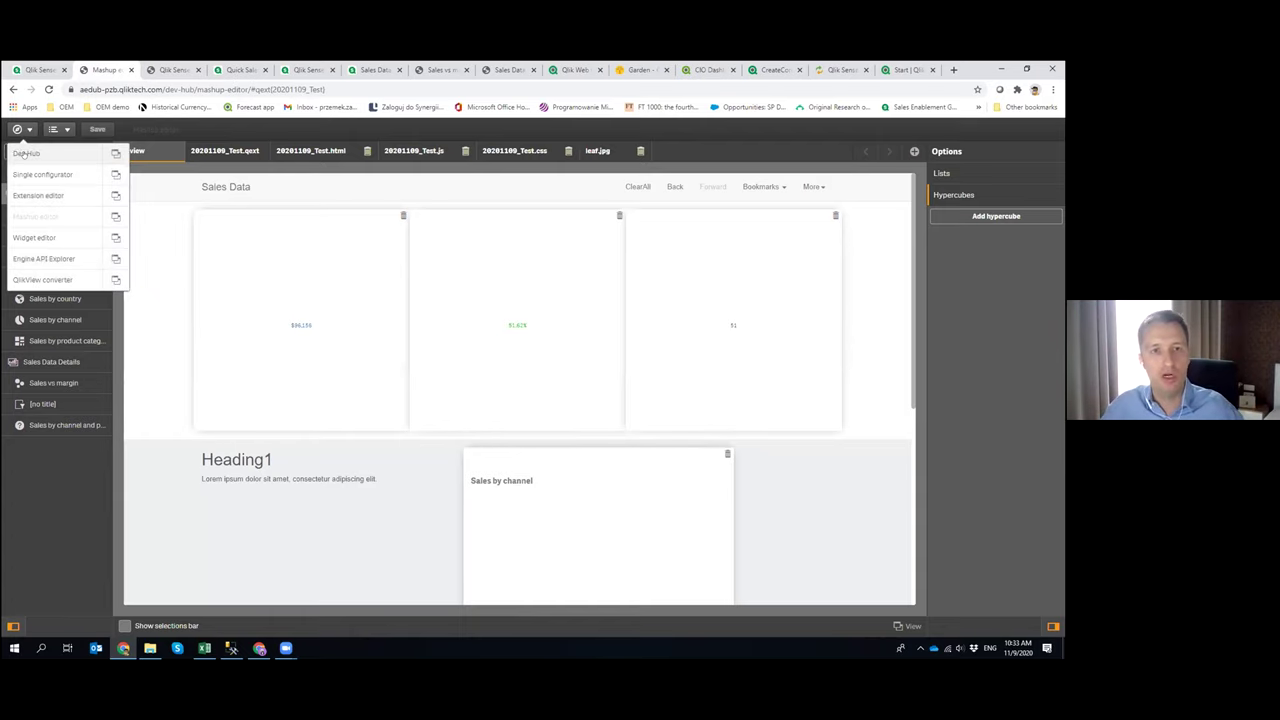
{"action": "left_click", "coordinate": [25, 151]}
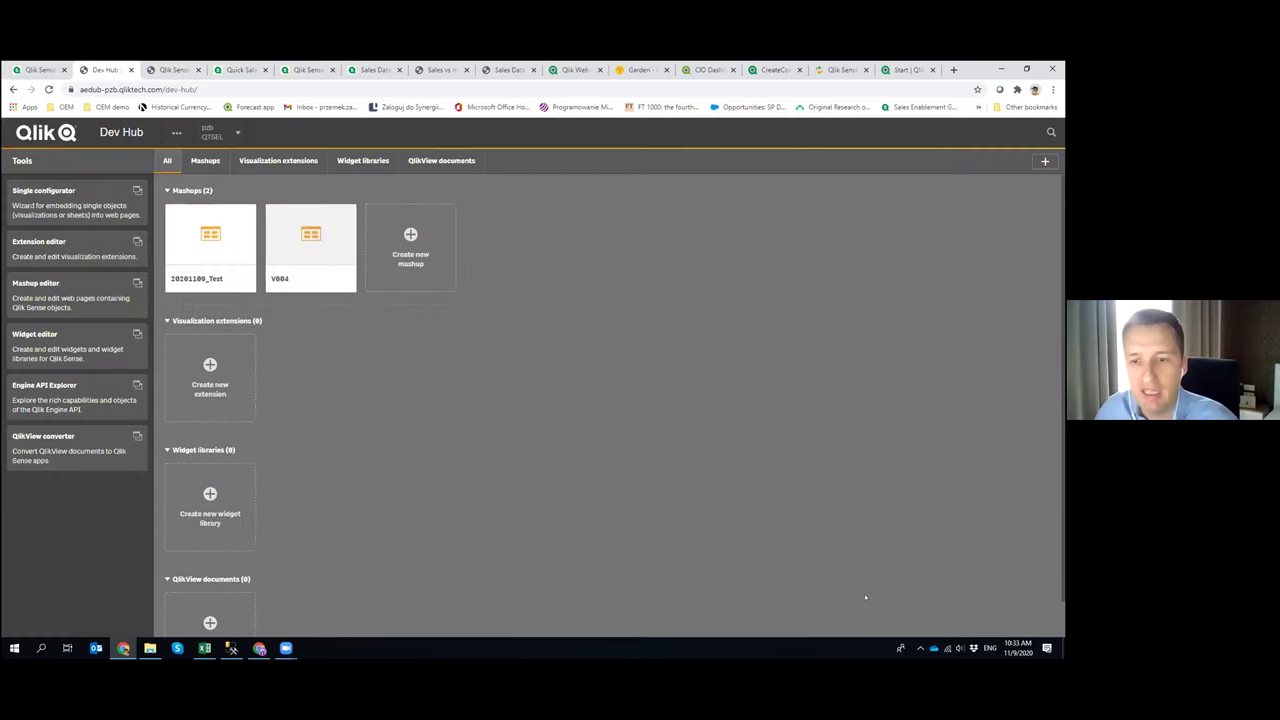
Open the V004 mashup and clear all its selections from the Bookmarks menu
{"action": "left_click", "coordinate": [291, 245]}
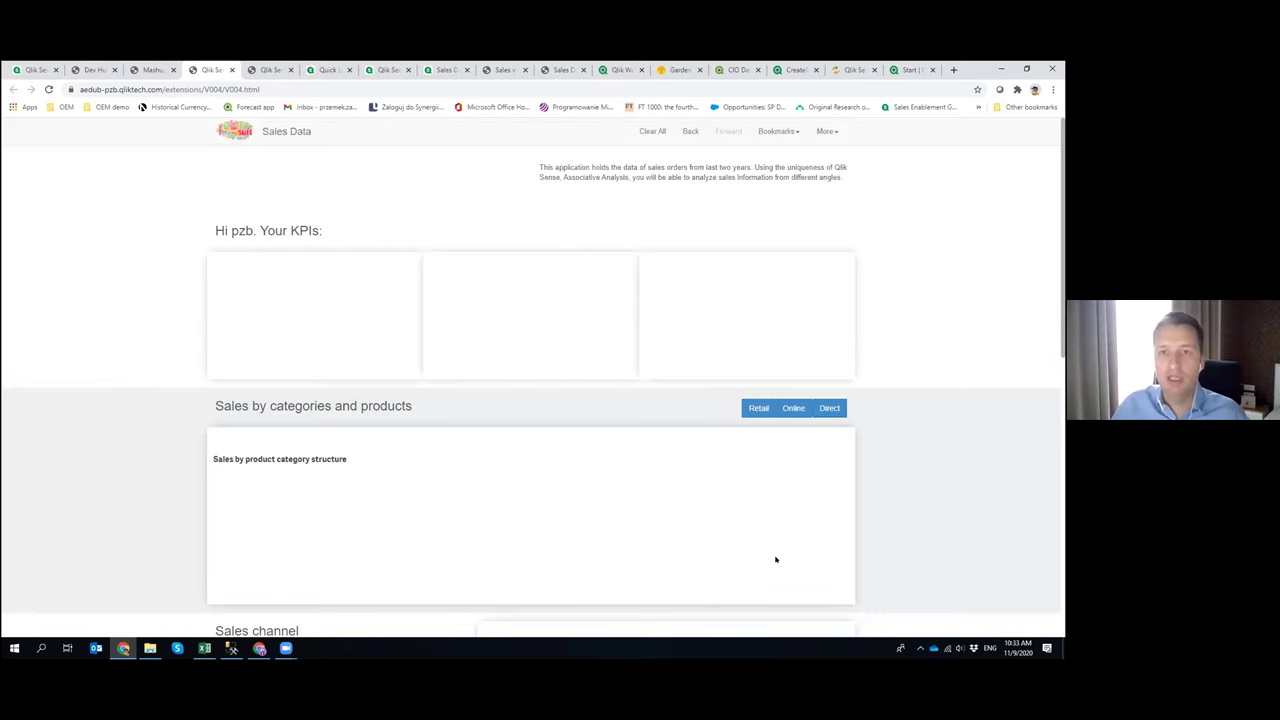
{"action": "left_click", "coordinate": [777, 131]}
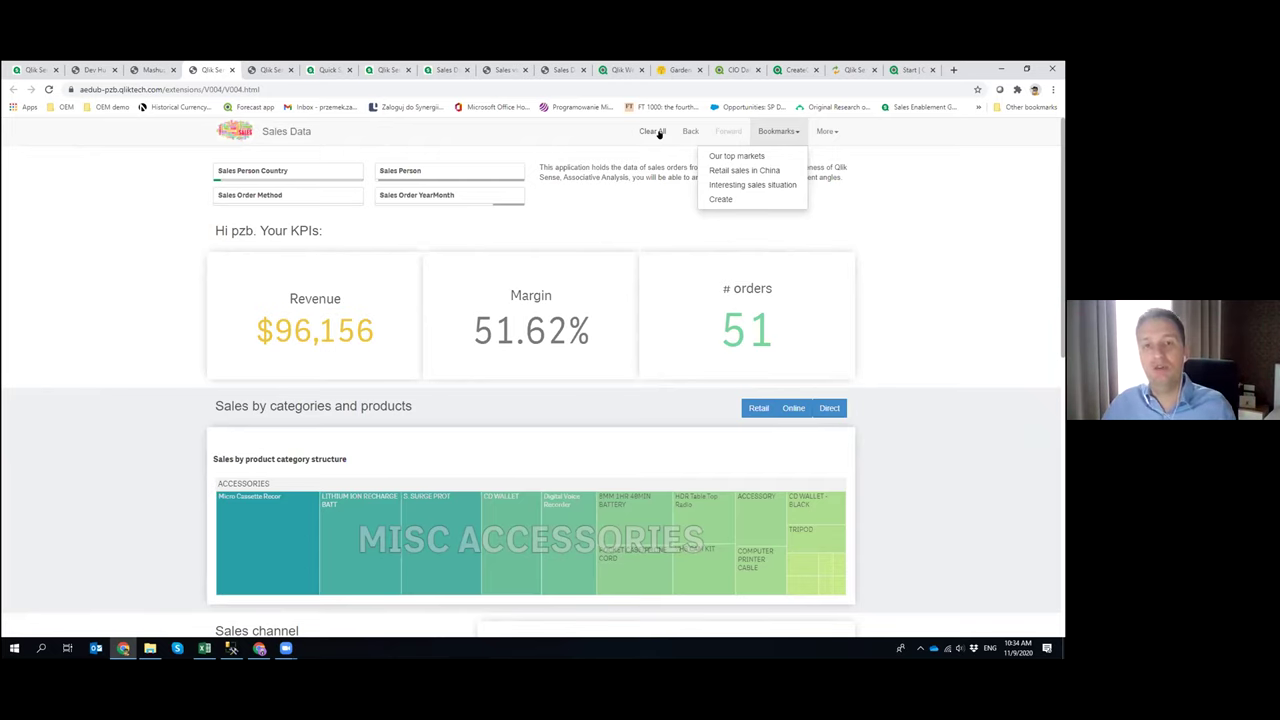
{"action": "left_click", "coordinate": [655, 132]}
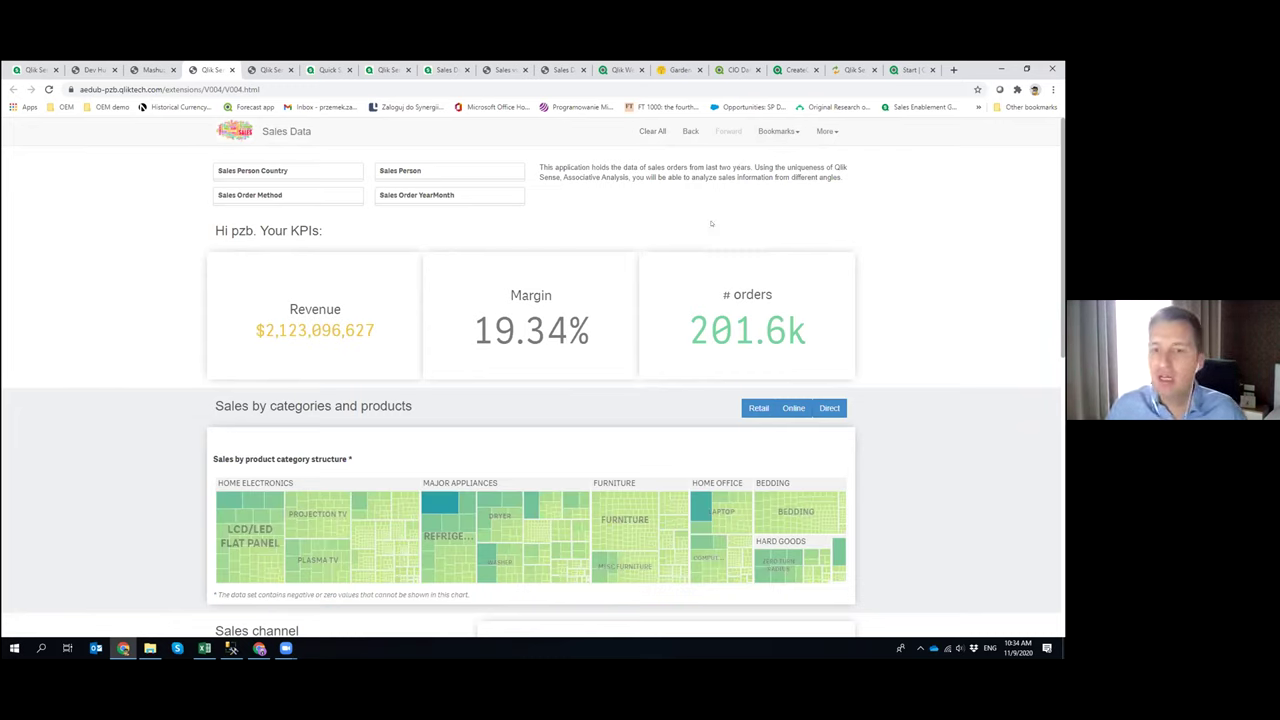
Filter the V004 dashboard's sales method to Retail only and scroll to Sales channel
{"action": "left_click", "coordinate": [829, 407]}
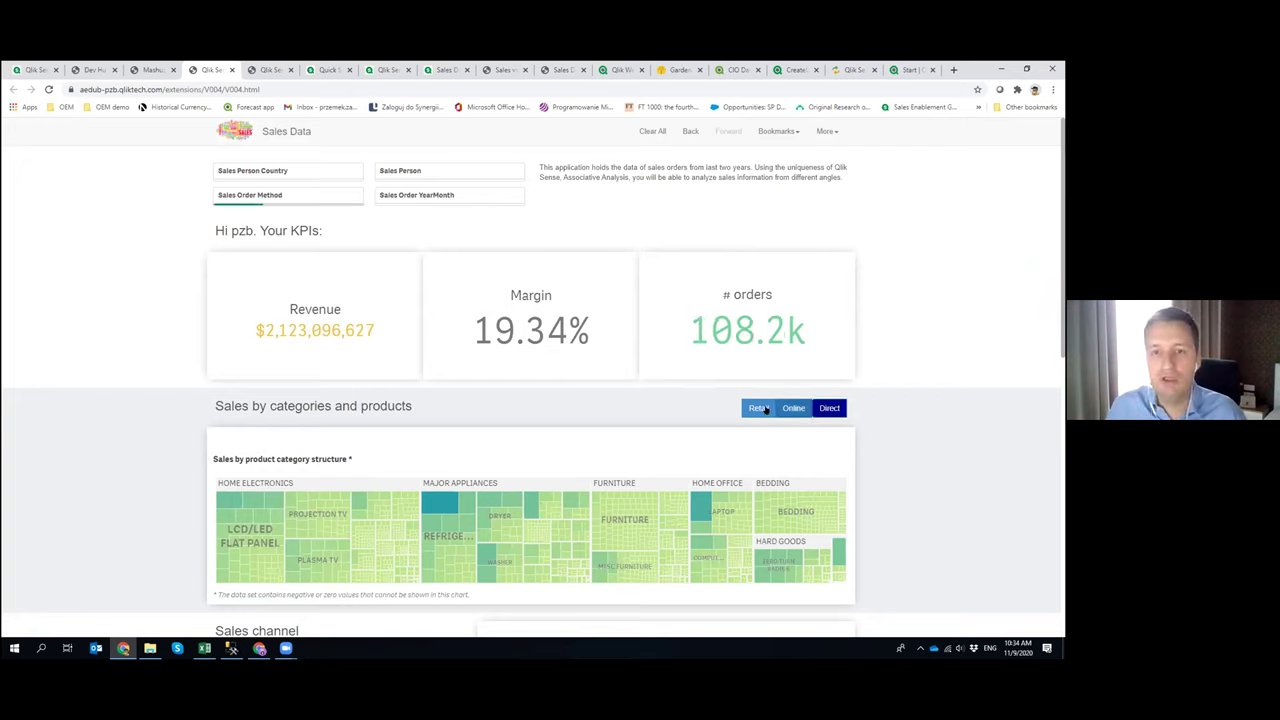
{"action": "left_click", "coordinate": [759, 409]}
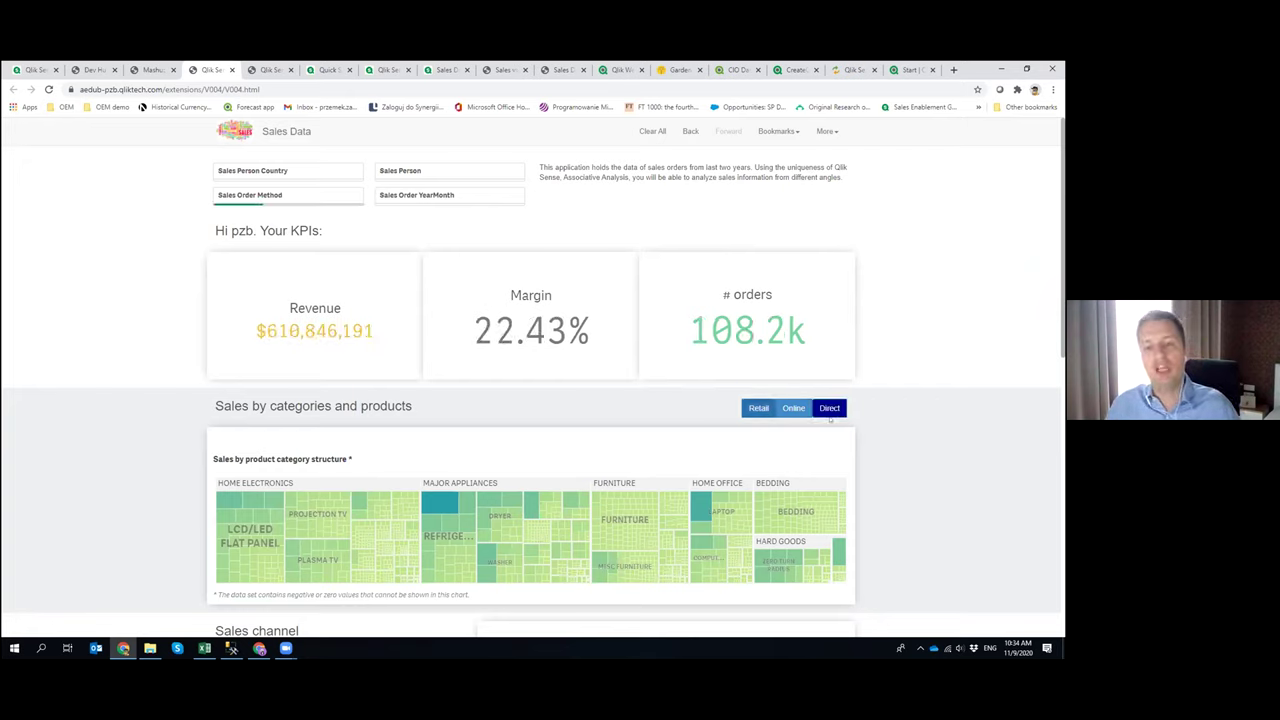
{"action": "left_click", "coordinate": [830, 412]}
{"action": "scroll", "coordinate": [918, 421], "scroll_direction": "down", "scroll_amount": 3}
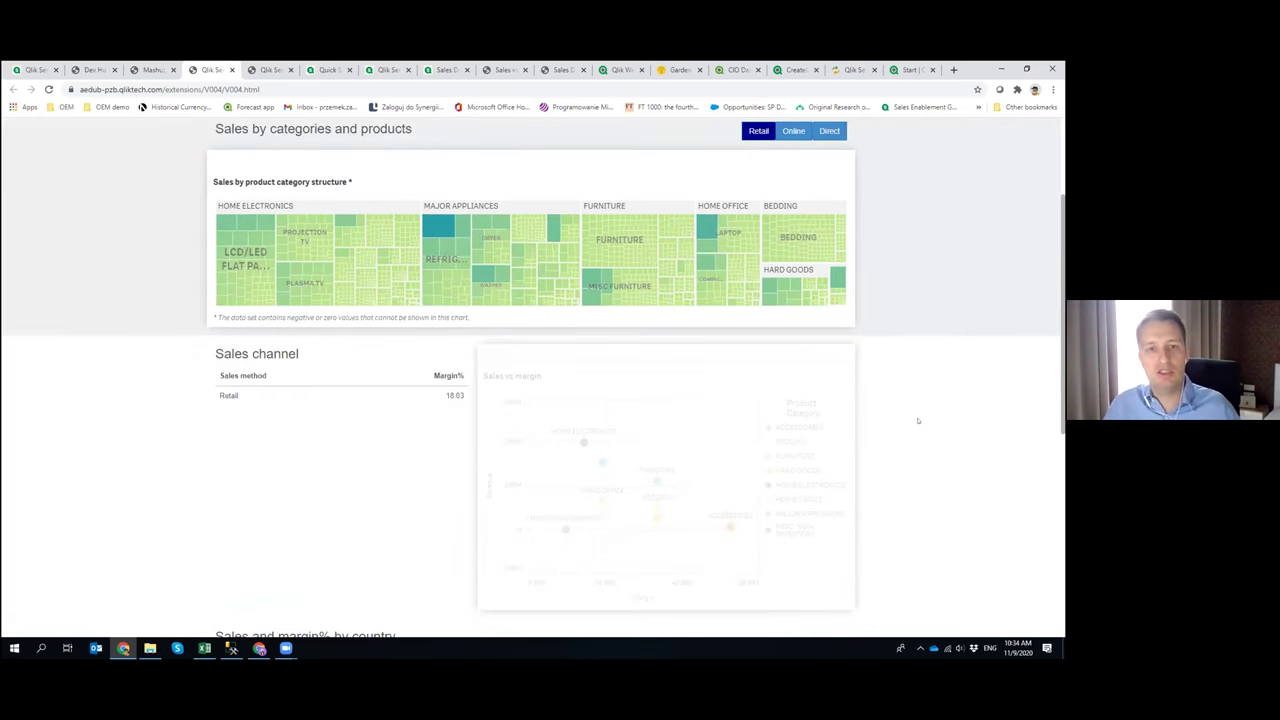
{"action": "scroll", "coordinate": [337, 286], "scroll_direction": "down", "scroll_amount": 1}
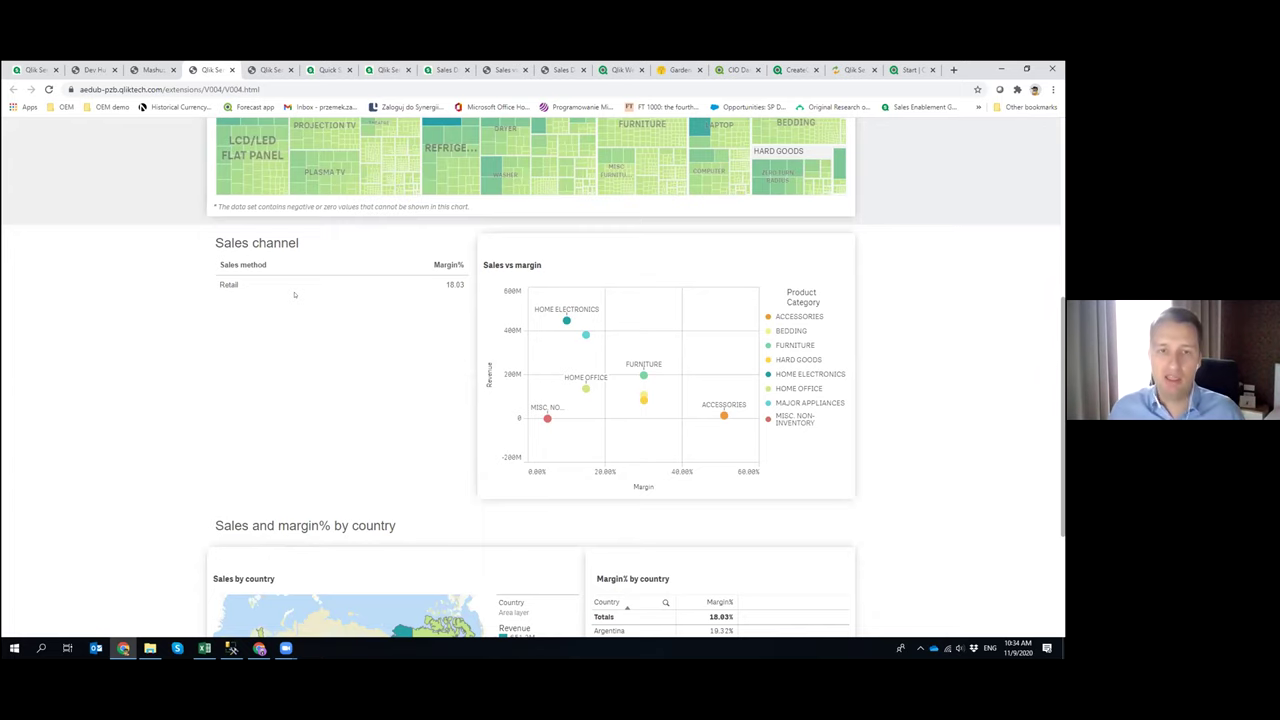
Scroll through the qDimensions/qMeasures hypercube code in V004.js, then go back to the V004 page
{"action": "left_click", "coordinate": [161, 64]}
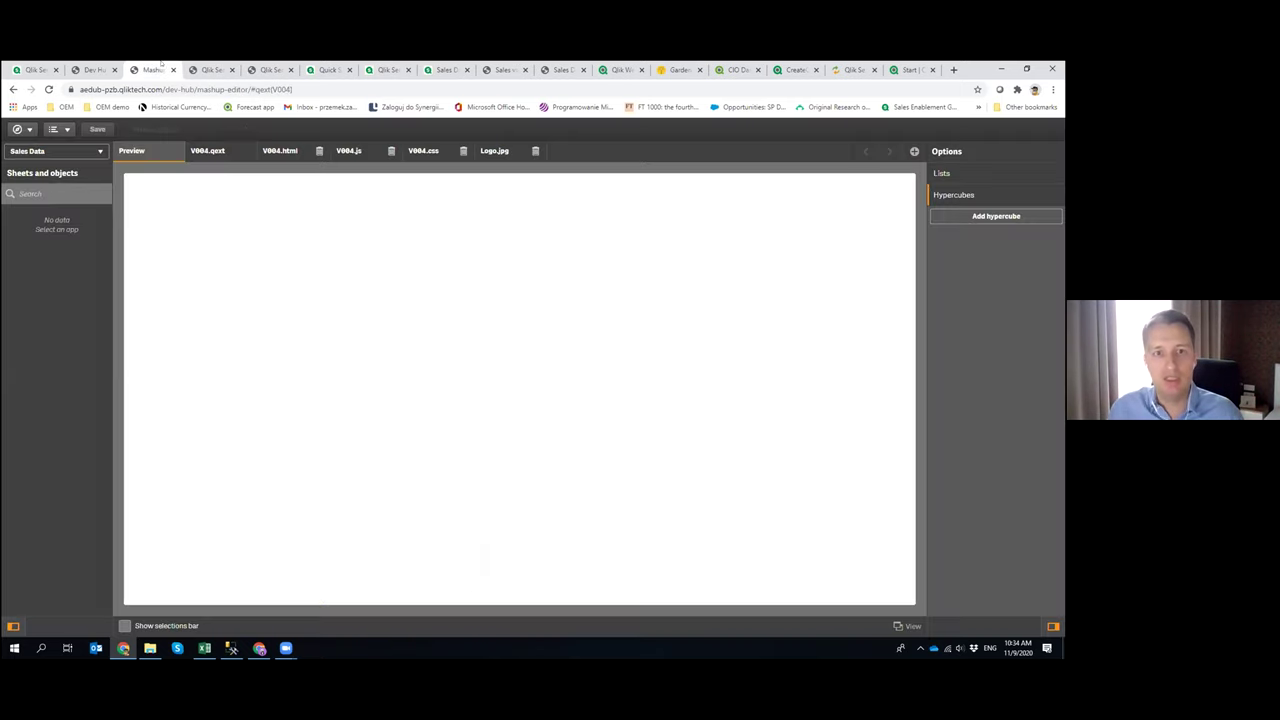
{"action": "left_click", "coordinate": [349, 151]}
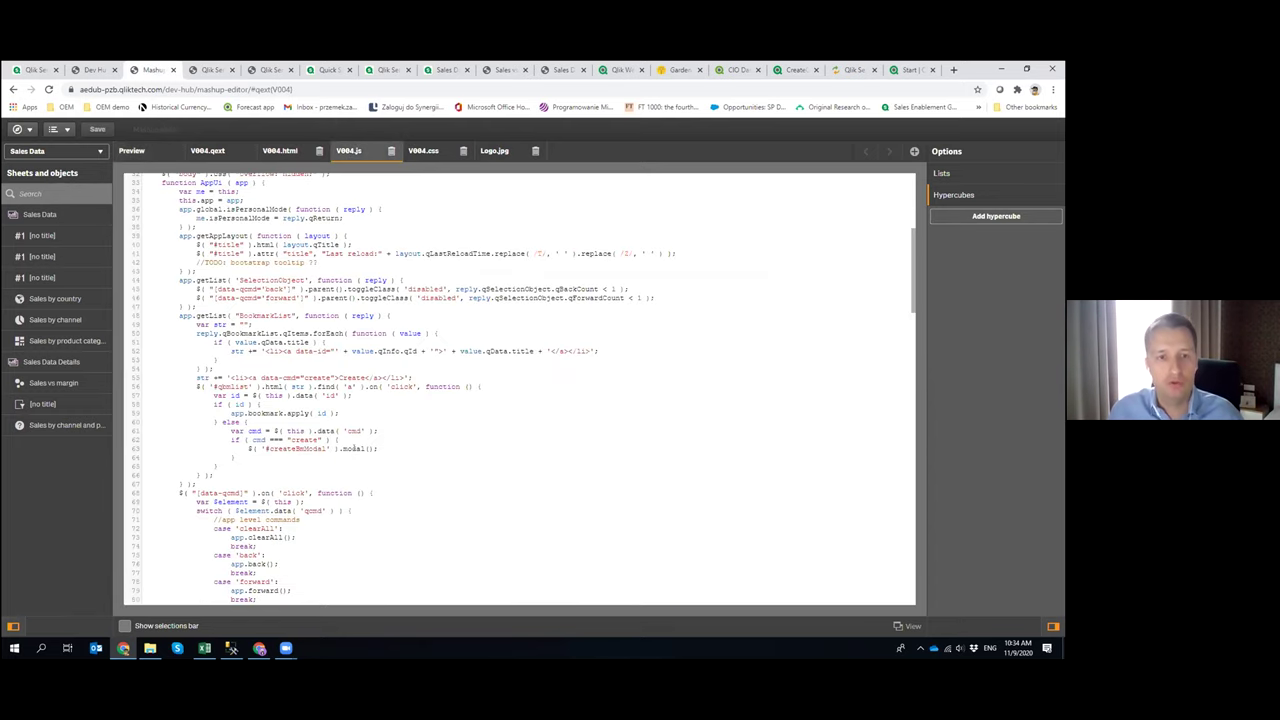
{"action": "scroll", "coordinate": [354, 448], "scroll_direction": "down", "scroll_amount": 12}
{"action": "scroll", "coordinate": [288, 332], "scroll_direction": "down", "scroll_amount": 4}
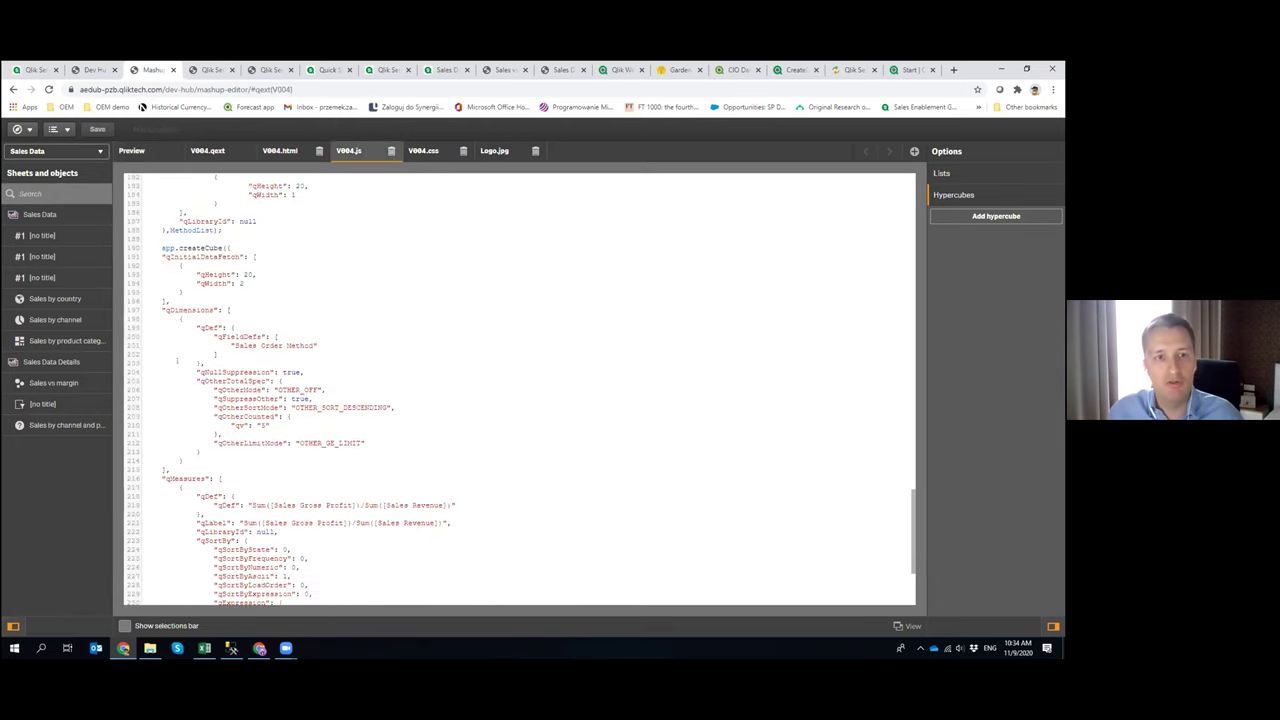
{"action": "scroll", "coordinate": [255, 408], "scroll_direction": "down", "scroll_amount": 3}
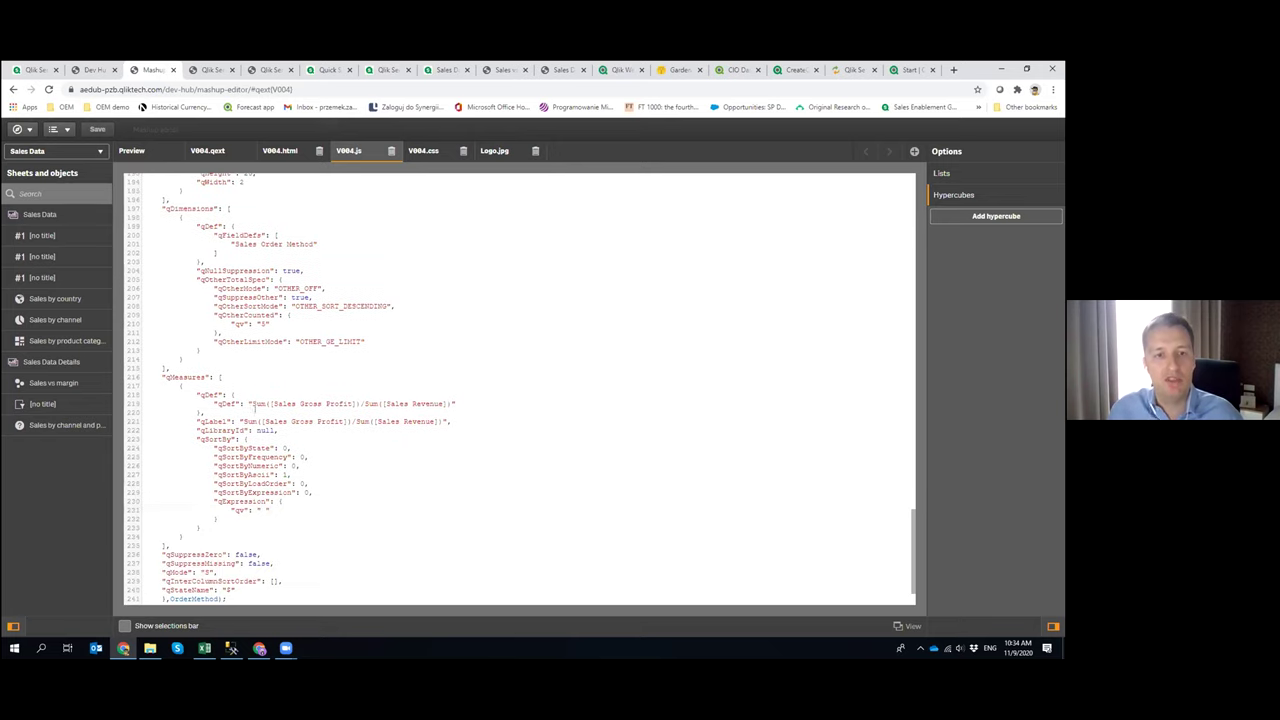
{"action": "scroll", "coordinate": [247, 348], "scroll_direction": "down", "scroll_amount": 1}
{"action": "scroll", "coordinate": [254, 358], "scroll_direction": "up", "scroll_amount": 3}
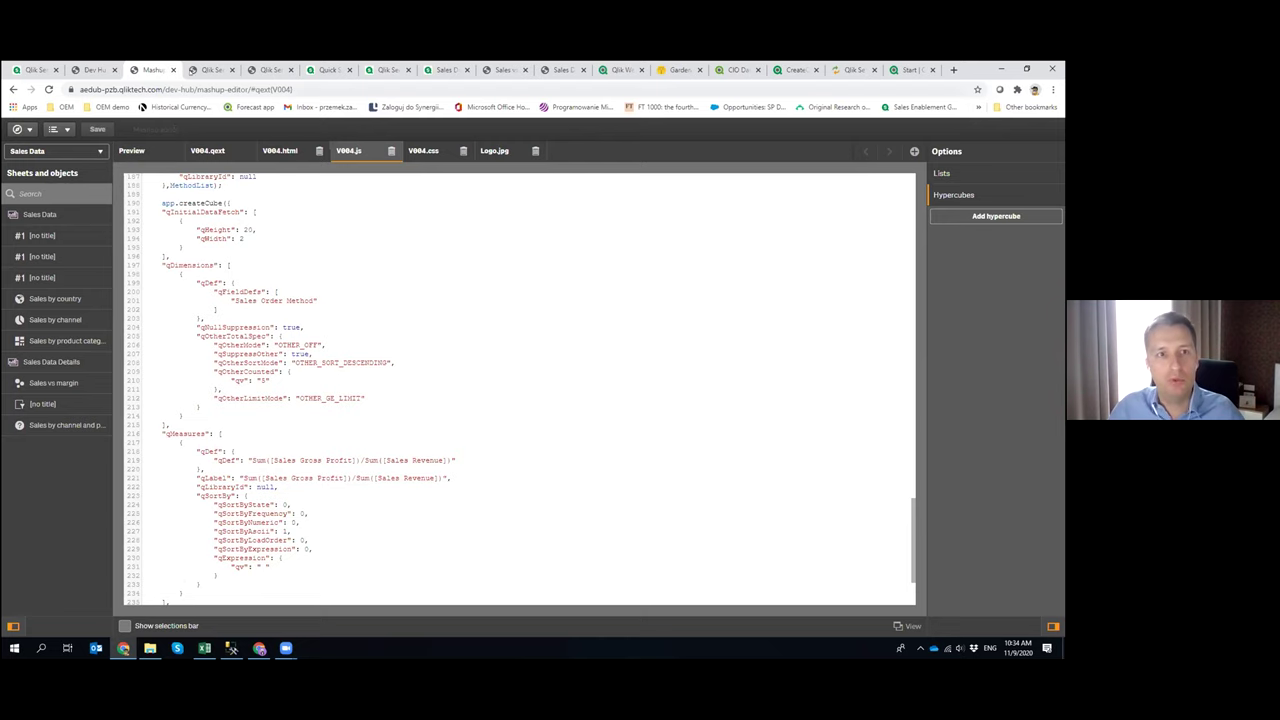
{"action": "key", "text": "ctrl+Tab"}
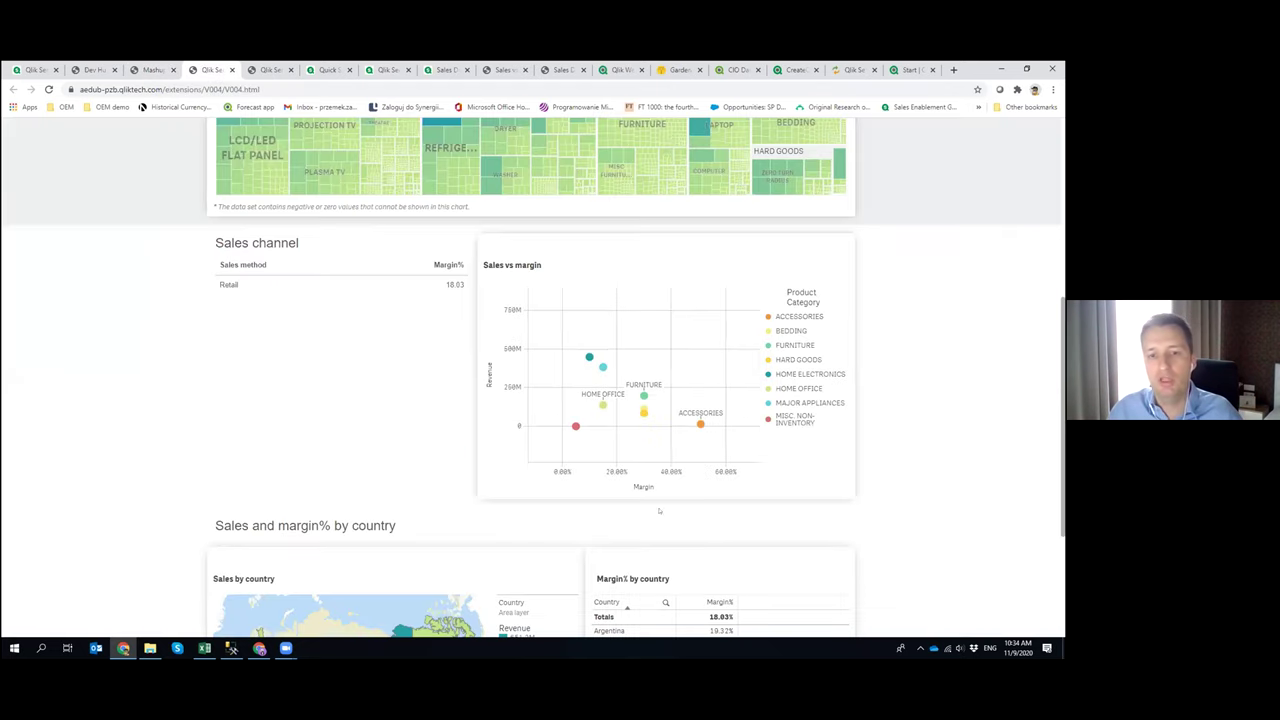
Scroll the V004 page down to the country map and Margin% by country table
{"action": "scroll", "coordinate": [750, 480], "scroll_direction": "down", "scroll_amount": 3}
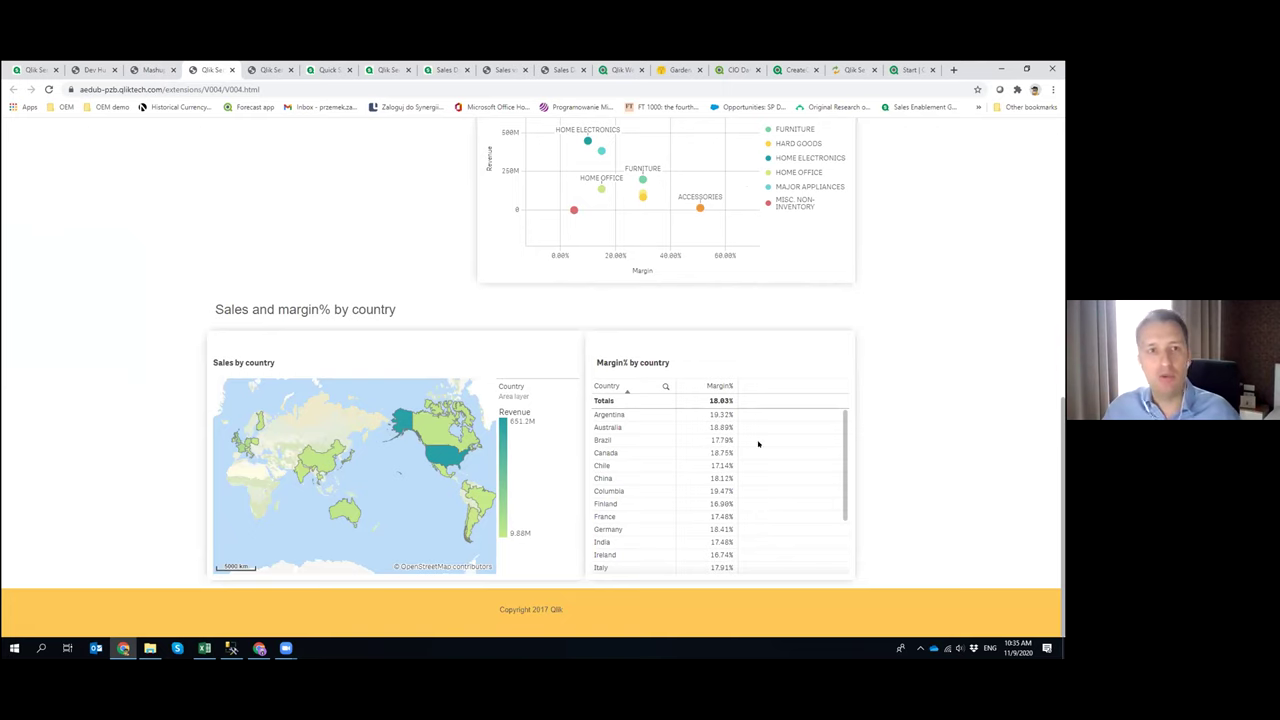
Inspect the Margin% by country code in V004.js: its country field, Gross Profit/Revenue measure and legend
{"action": "left_click", "coordinate": [150, 70]}
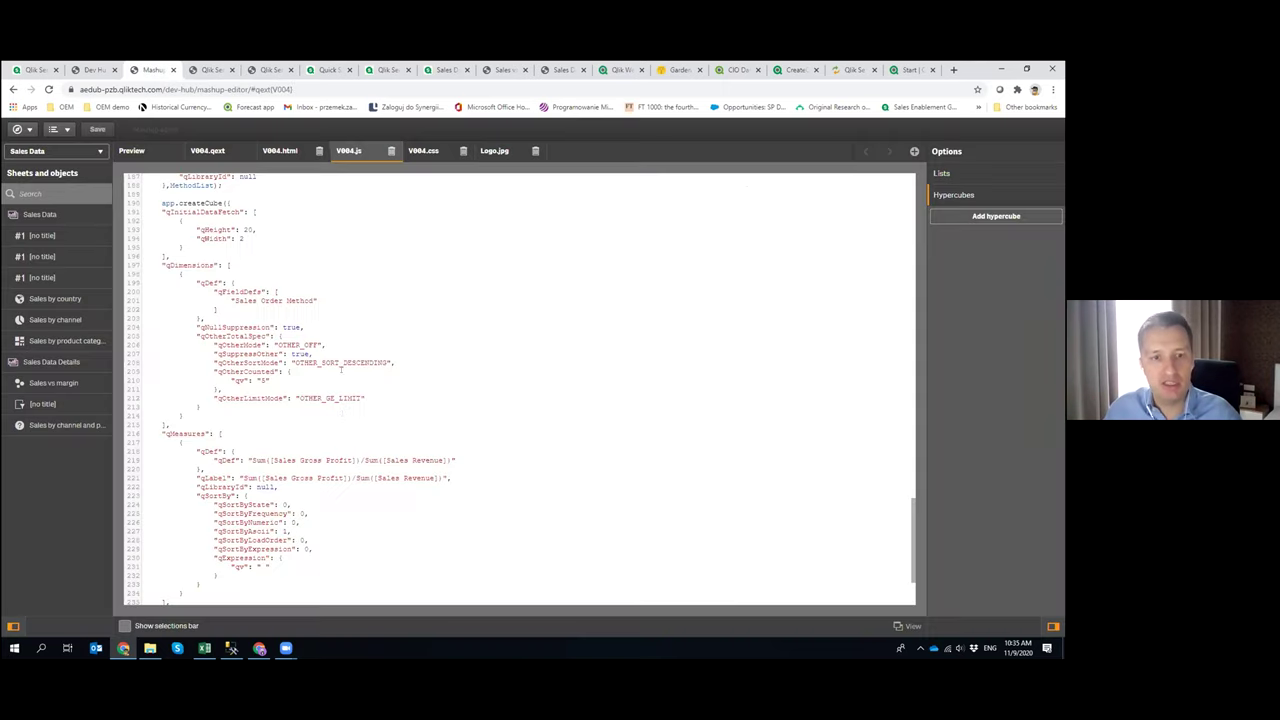
{"action": "scroll", "coordinate": [343, 455], "scroll_direction": "down", "scroll_amount": 2}
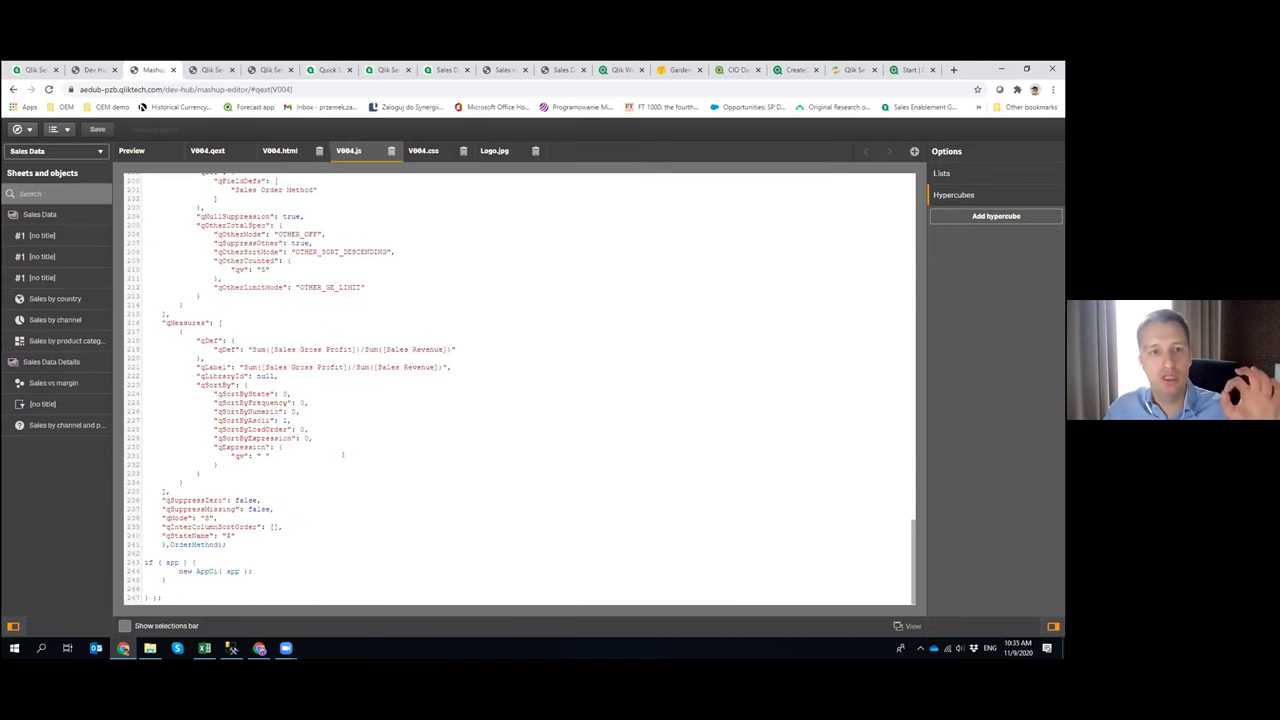
{"action": "scroll", "coordinate": [343, 455], "scroll_direction": "up", "scroll_amount": 5}
{"action": "scroll", "coordinate": [343, 455], "scroll_direction": "up", "scroll_amount": 1}
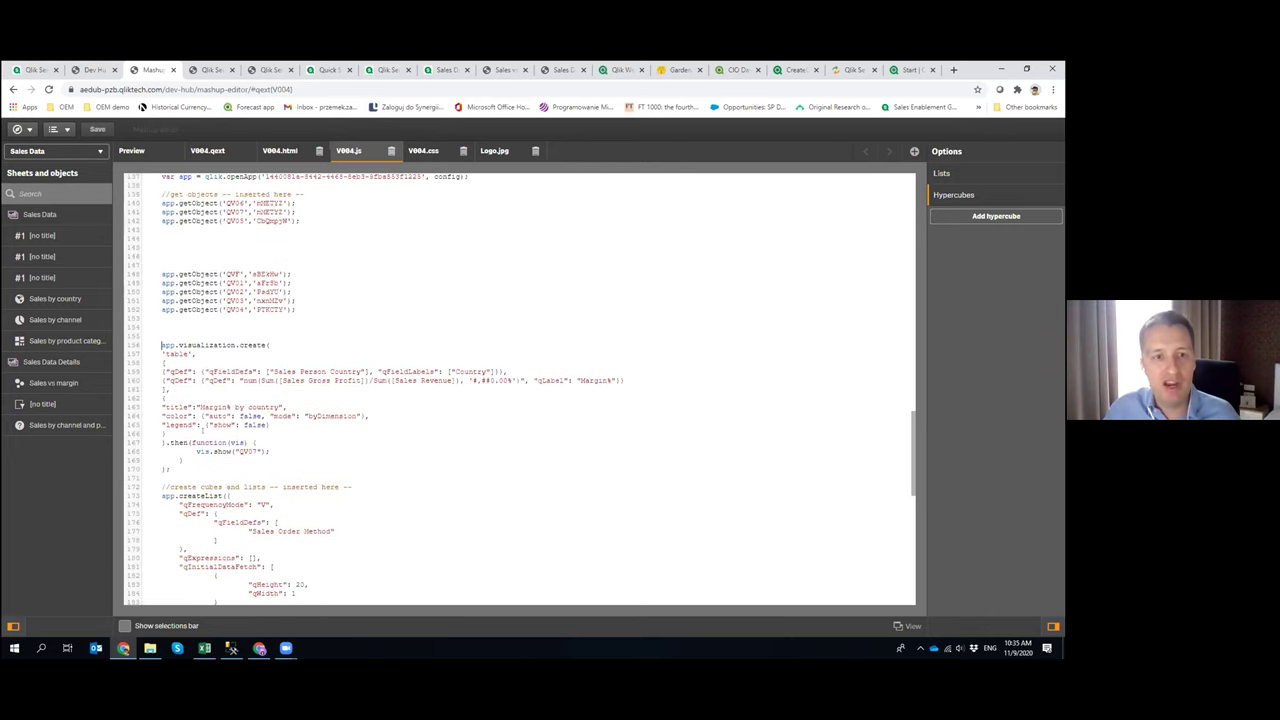
{"action": "left_click", "coordinate": [209, 465], "text": "shift"}
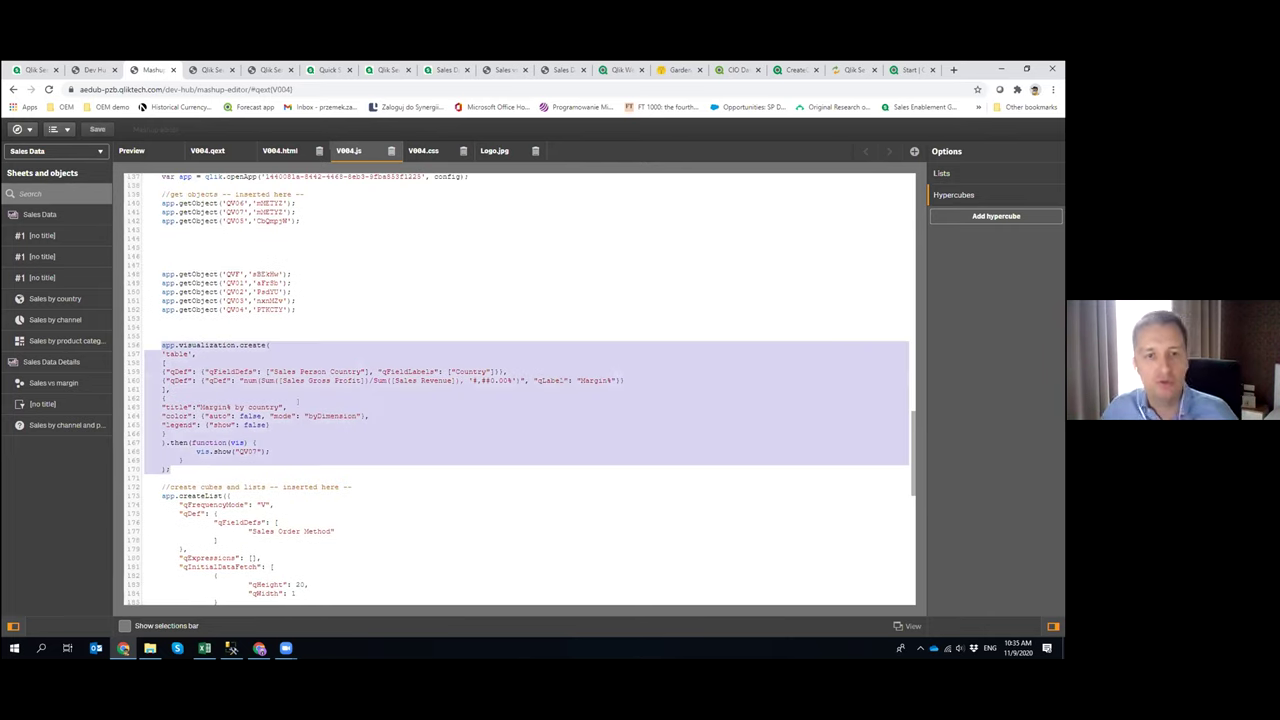
{"action": "left_click", "coordinate": [277, 371]}
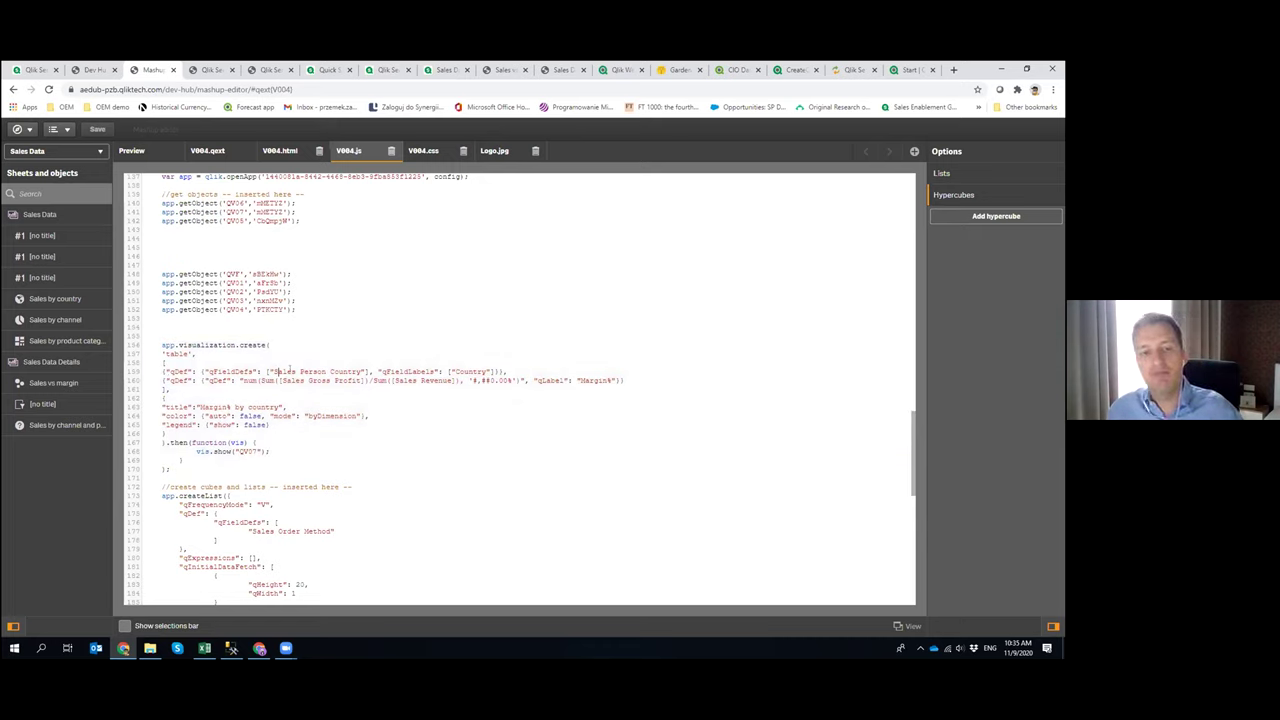
{"action": "left_click", "coordinate": [369, 372], "text": "shift"}
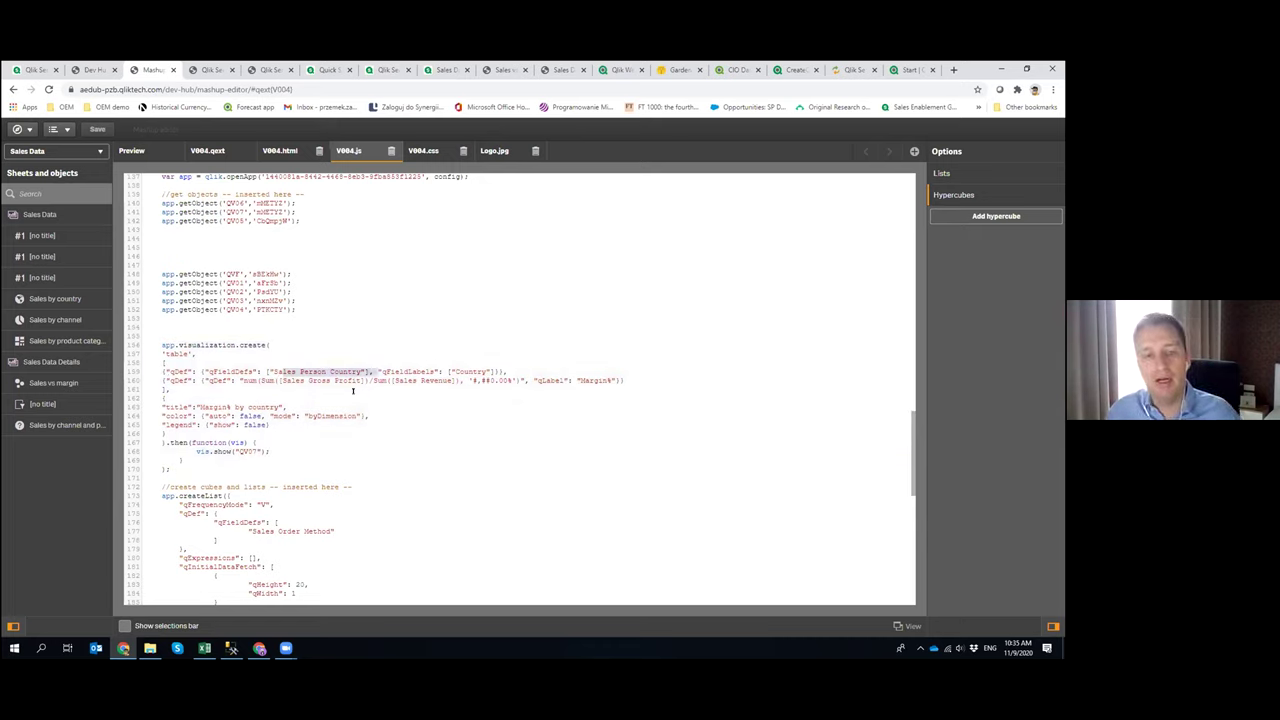
{"action": "left_click_drag", "start_coordinate": [308, 381], "coordinate": [390, 381]}
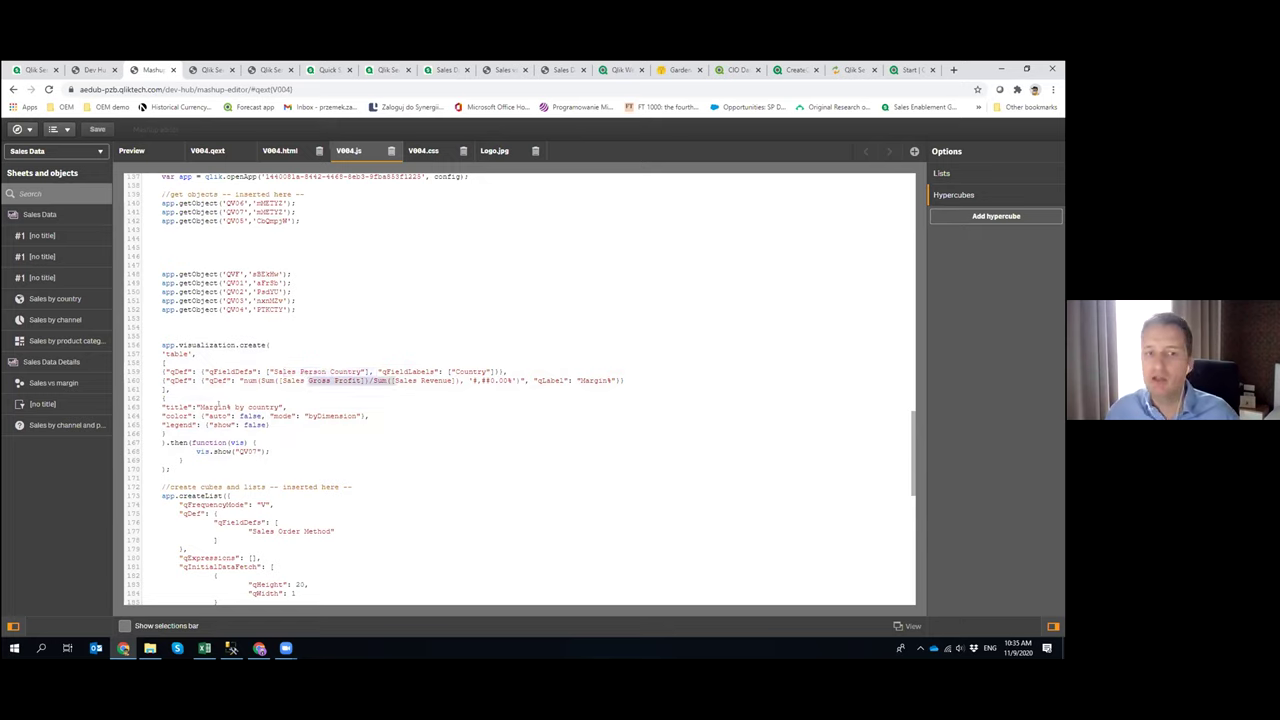
{"action": "left_click", "coordinate": [268, 425]}
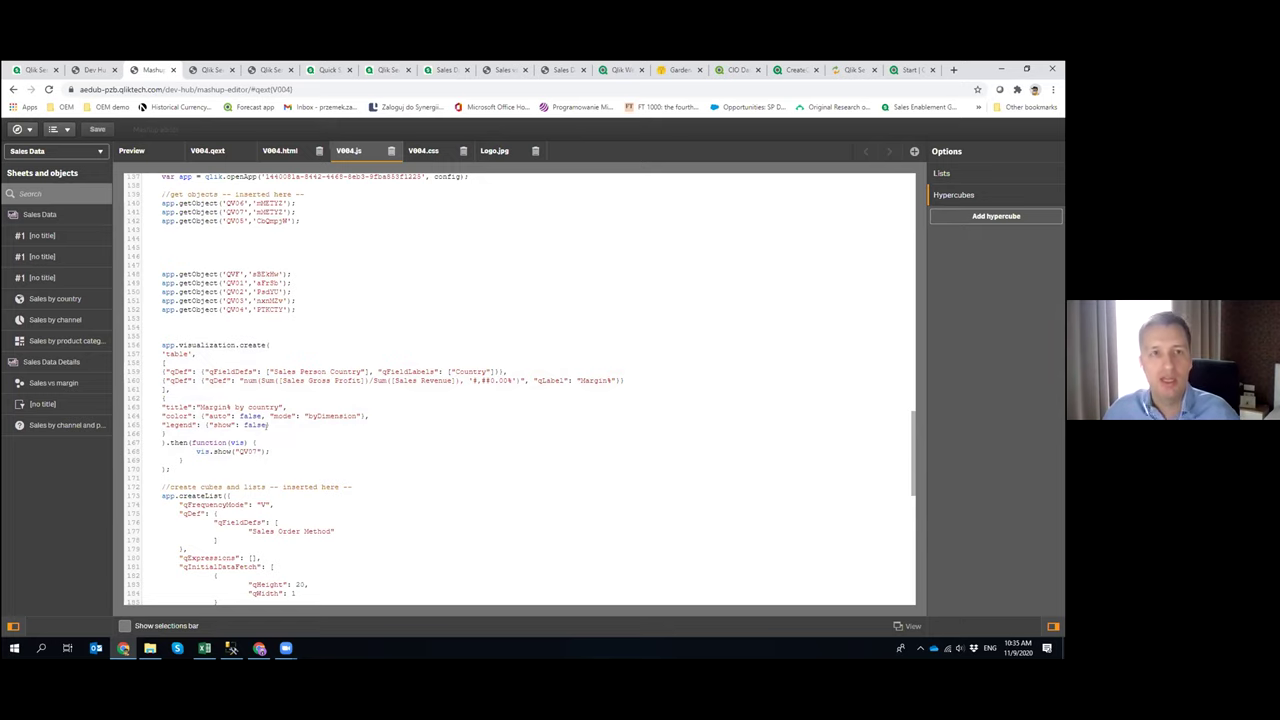
Replace 'table' with 'barchart' on line 157 of V004.js and save the file
{"action": "double_click", "coordinate": [176, 354]}
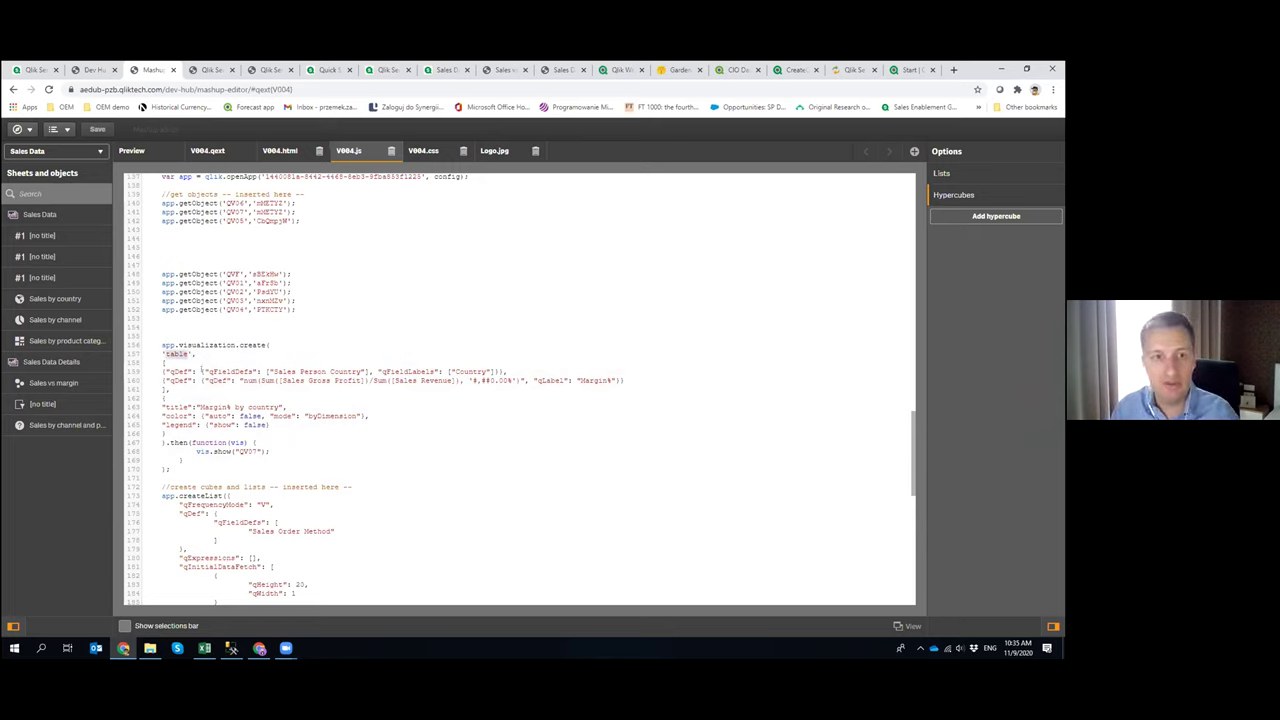
{"action": "type", "text": "barchar"}
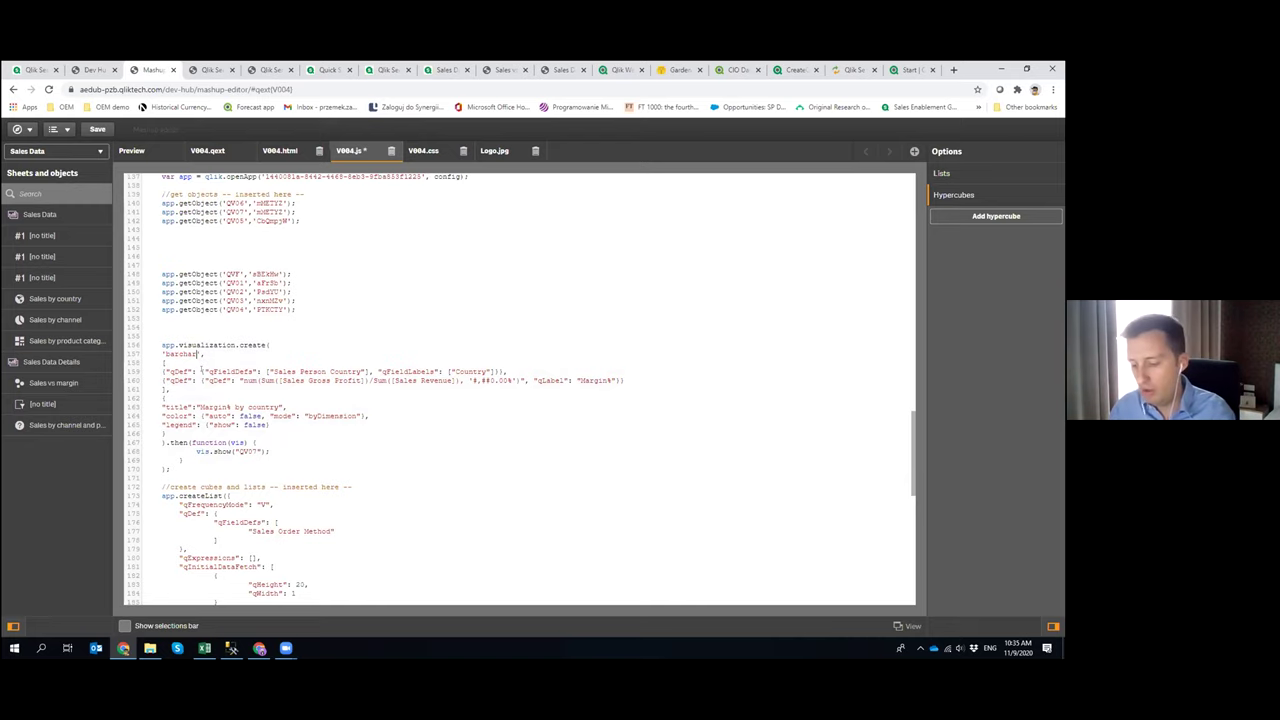
{"action": "type", "text": "t"}
{"action": "key", "text": "ctrl+s"}
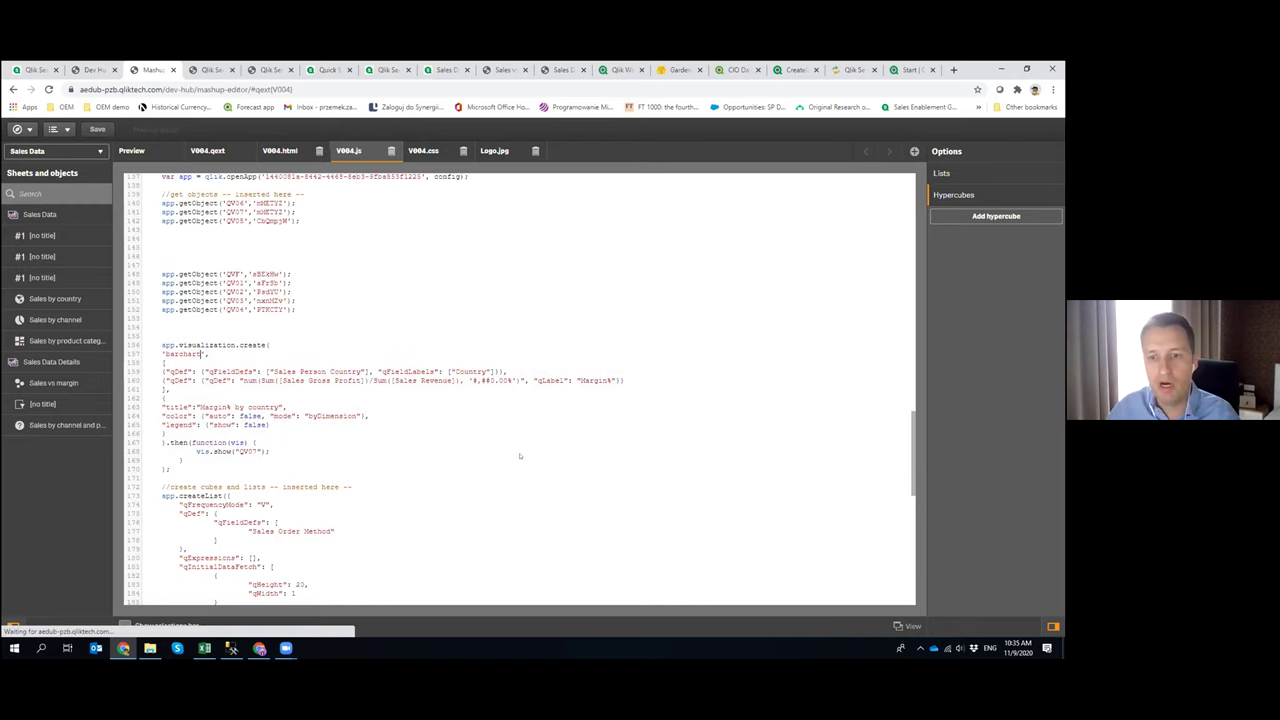
Preview the V004 mashup and filter Margin% bars to five countries plus ACCESSORIES and MAJOR APPLIANCES
{"action": "left_click", "coordinate": [911, 627]}
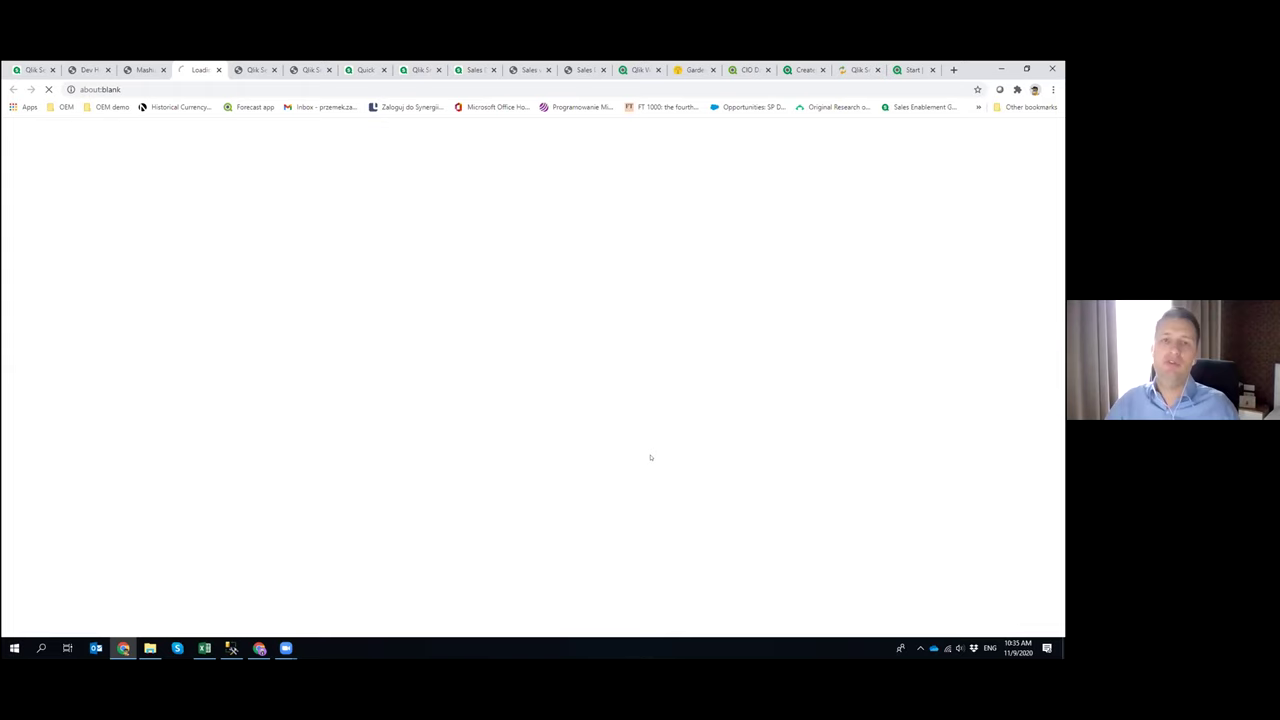
{"action": "scroll", "coordinate": [609, 499], "scroll_direction": "down", "scroll_amount": 5}
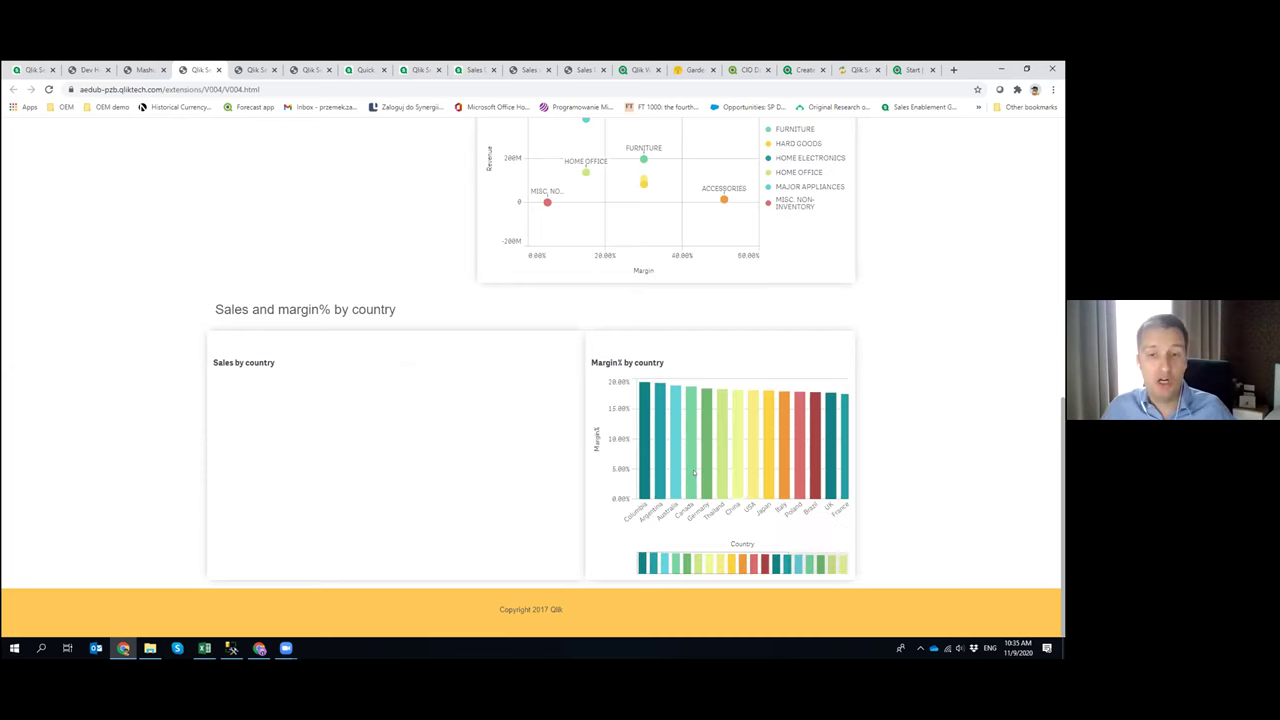
{"action": "mouse_move", "coordinate": [694, 473]}
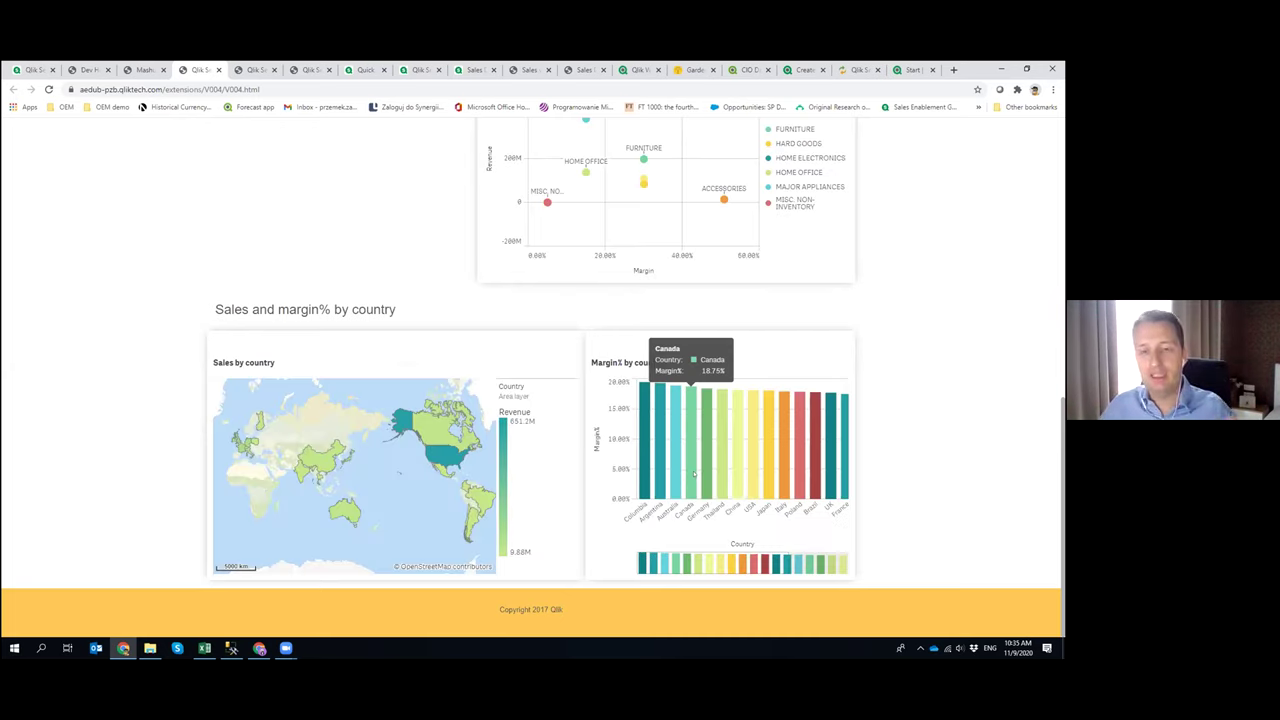
{"action": "mouse_move", "coordinate": [792, 517]}
{"action": "left_mouse_down"}
{"action": "mouse_move", "coordinate": [733, 515]}
{"action": "mouse_move", "coordinate": [799, 515]}
{"action": "left_mouse_up"}
{"action": "left_click", "coordinate": [828, 305]}
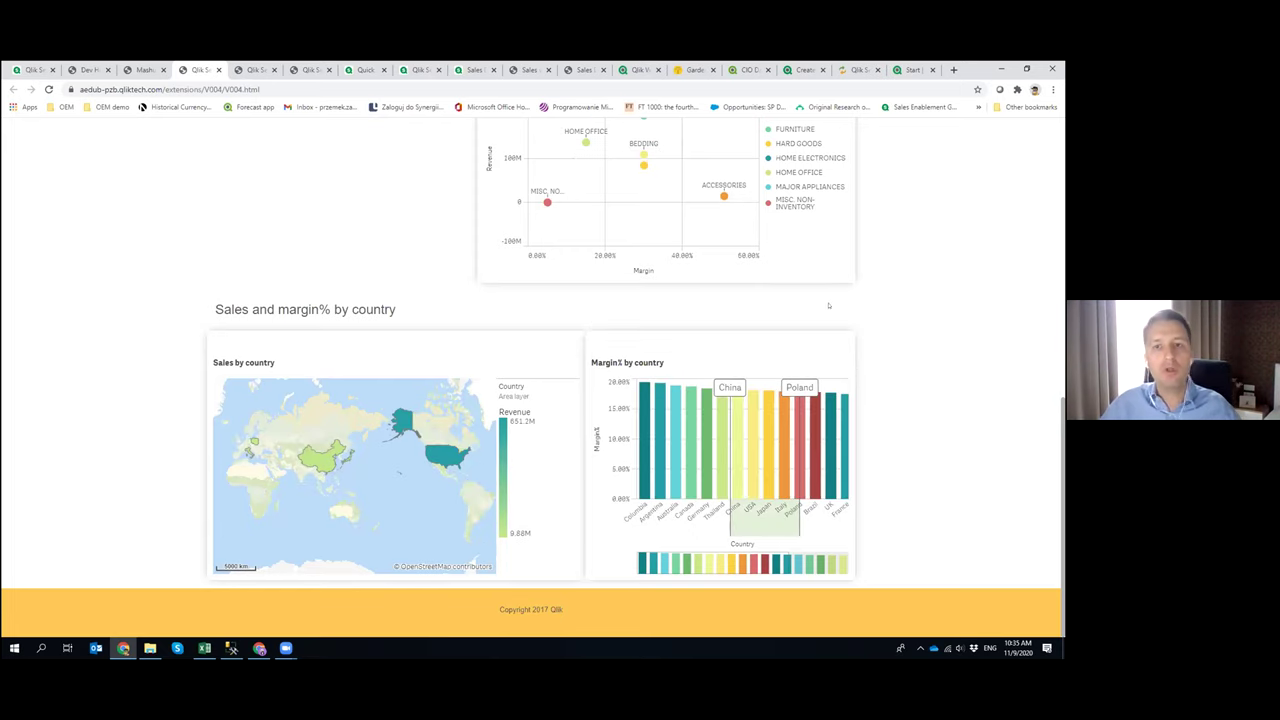
{"action": "scroll", "coordinate": [839, 323], "scroll_direction": "up", "scroll_amount": 2}
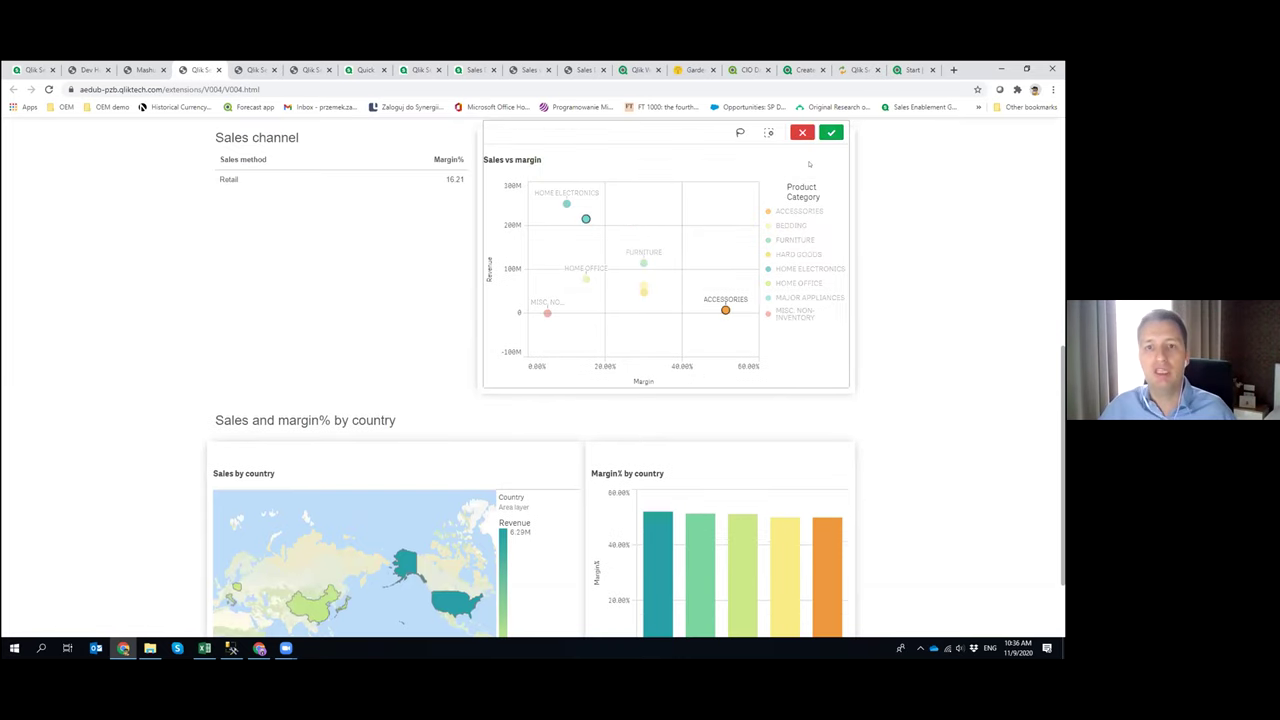
{"action": "left_click", "coordinate": [919, 369]}
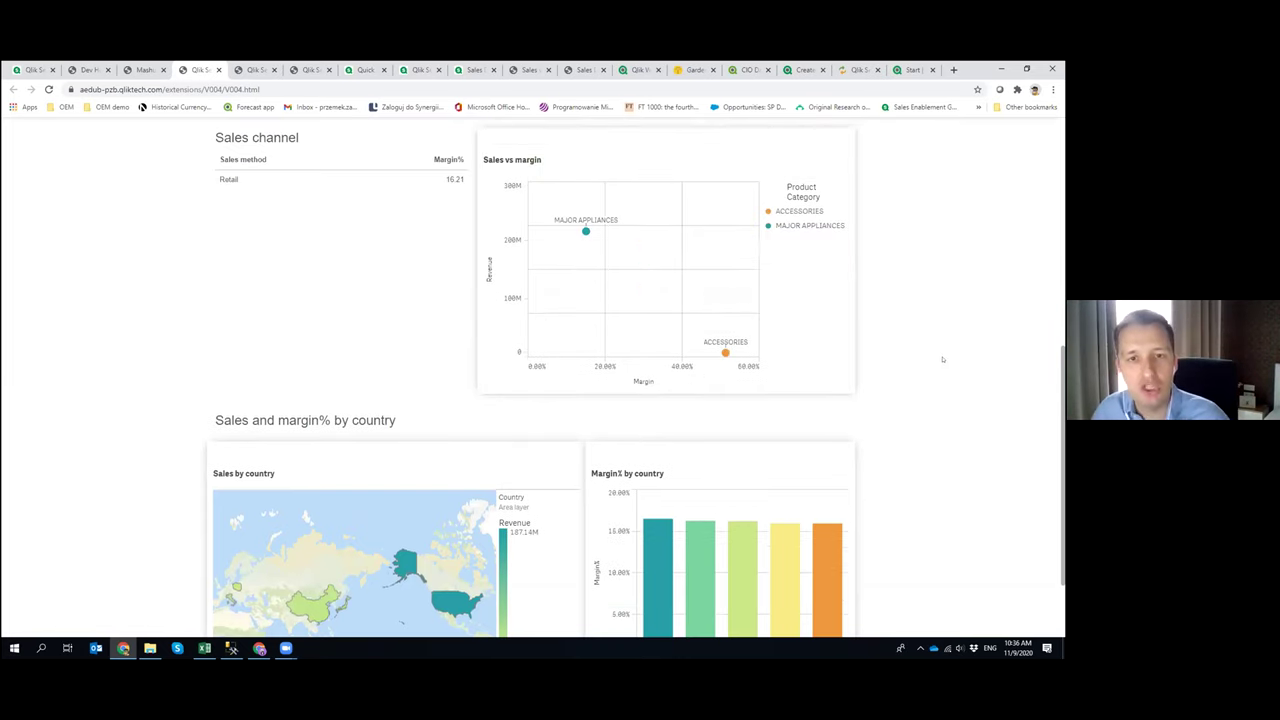
{"action": "scroll", "coordinate": [945, 358], "scroll_direction": "up", "scroll_amount": 3}
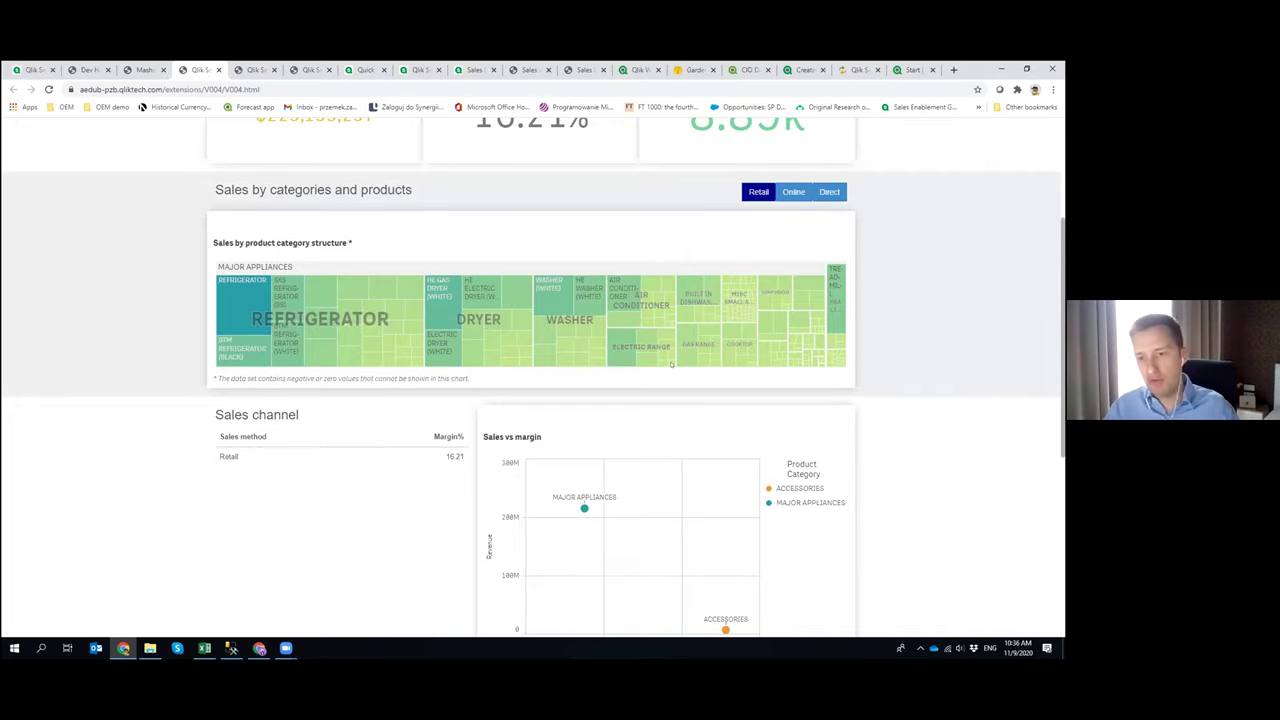
Connect the Engine API Explorer to the engine with the Quick Sales app opened
{"action": "left_click", "coordinate": [90, 69]}
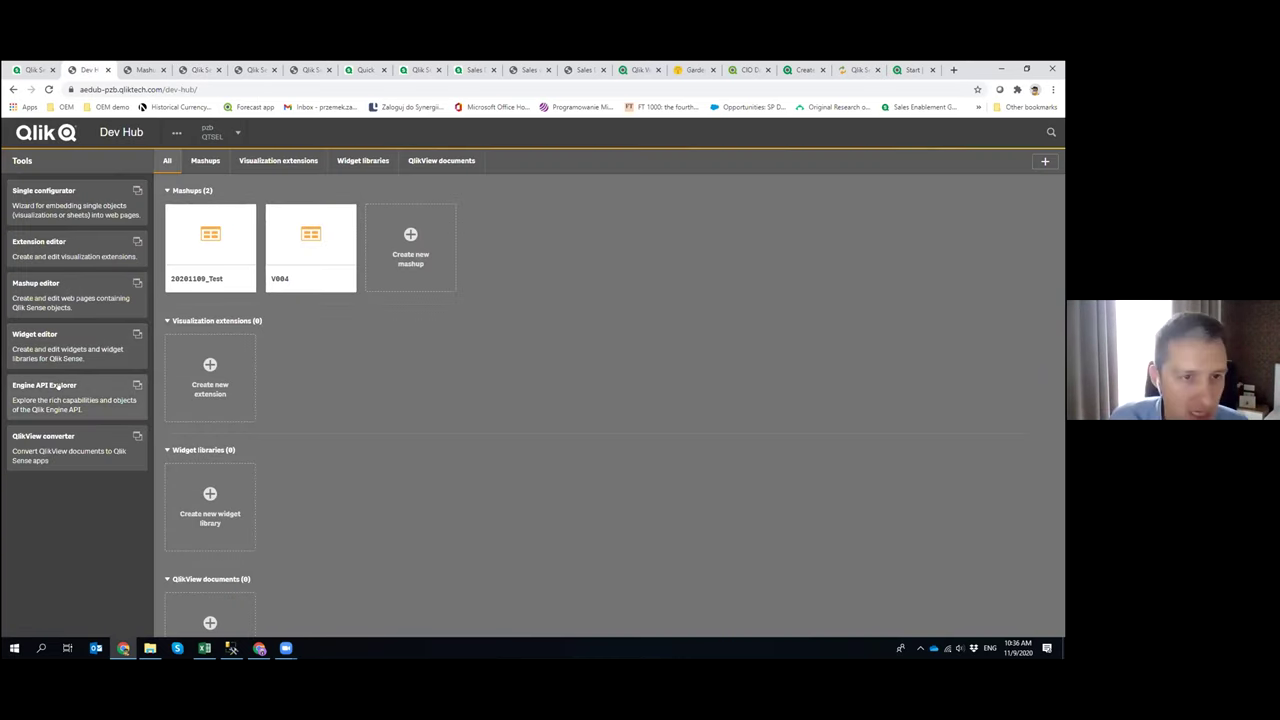
{"action": "left_click", "coordinate": [58, 387]}
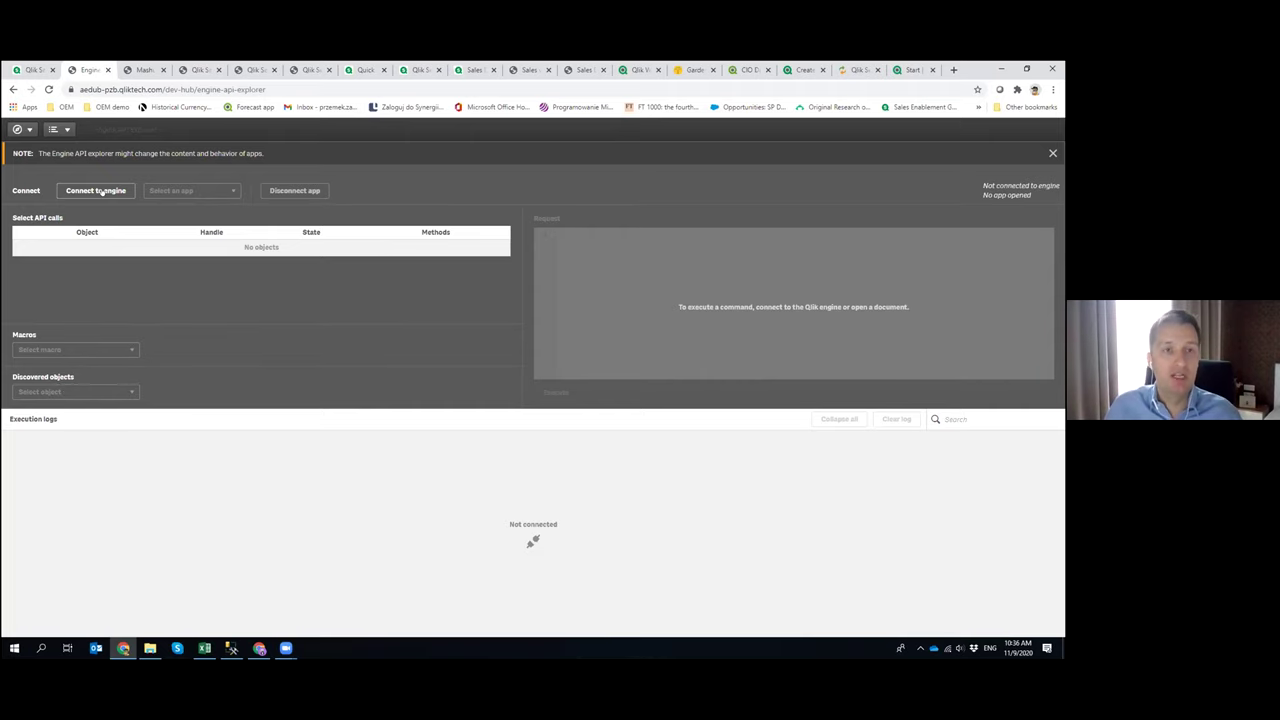
{"action": "left_click", "coordinate": [100, 190]}
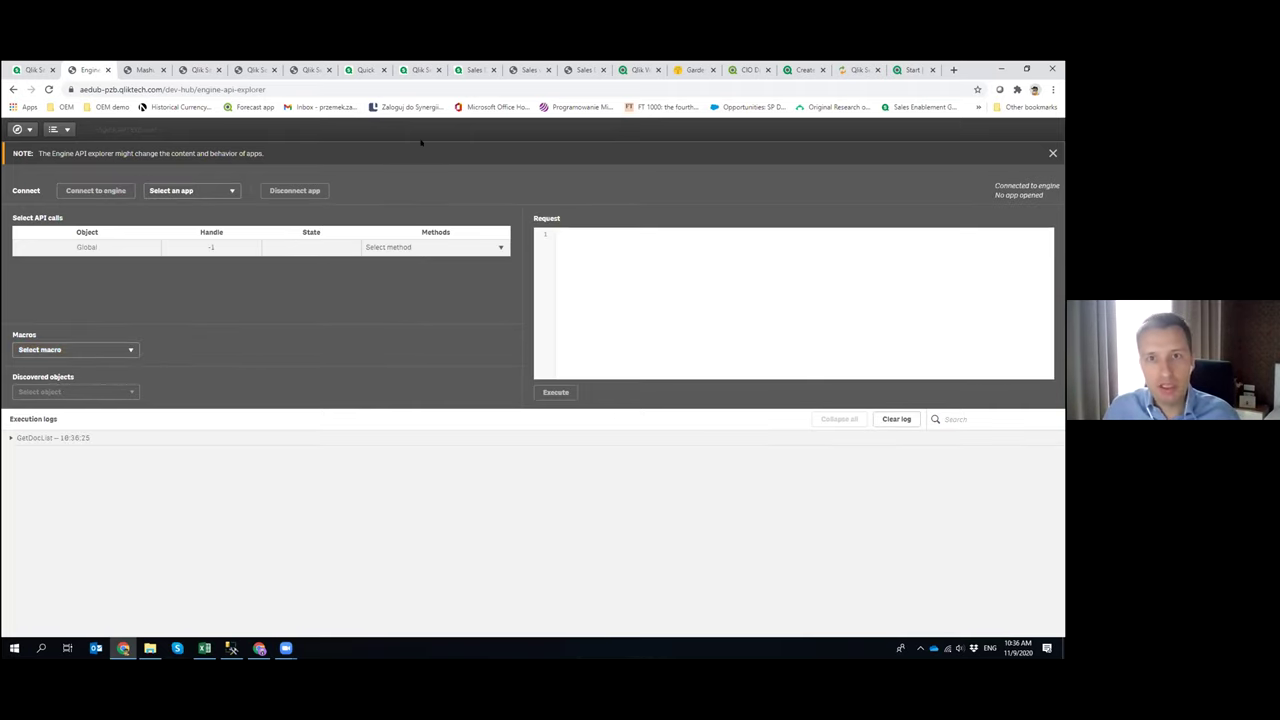
{"action": "left_click", "coordinate": [184, 193]}
{"action": "left_click", "coordinate": [176, 224]}
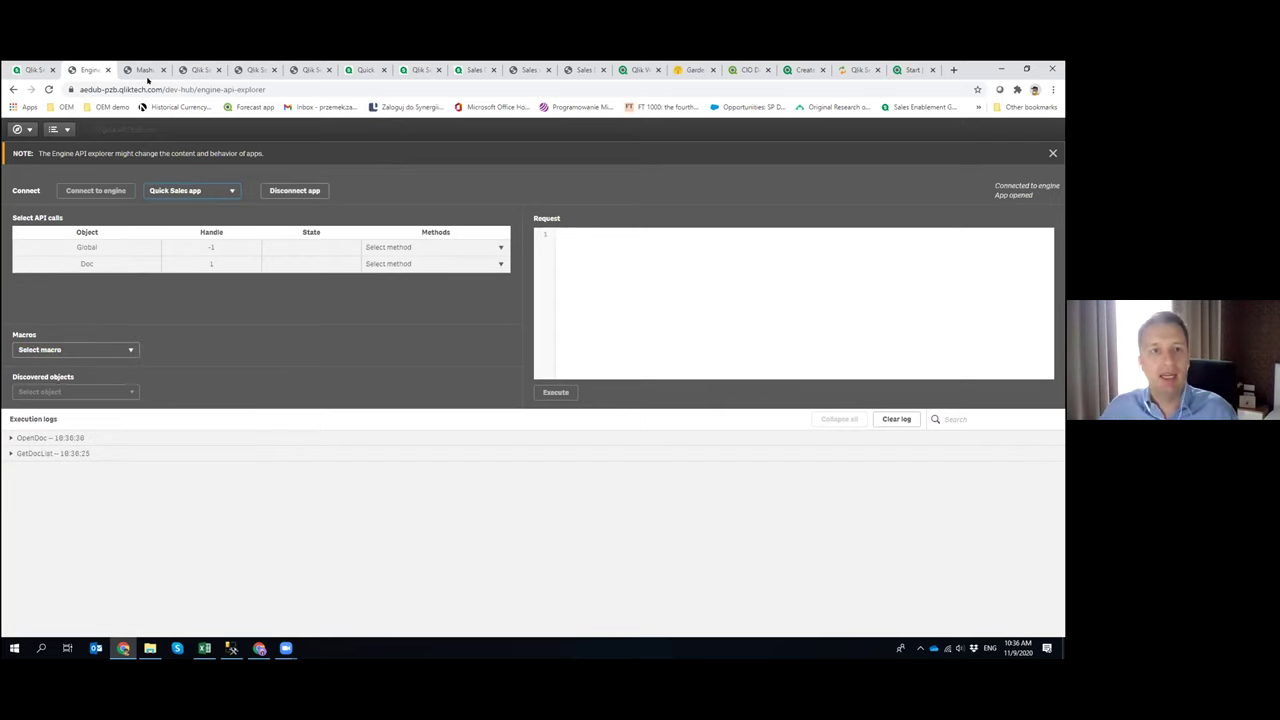
Open the Quick Sales app from the hub in its own tab, then return to the explorer
{"action": "left_click", "coordinate": [46, 68]}
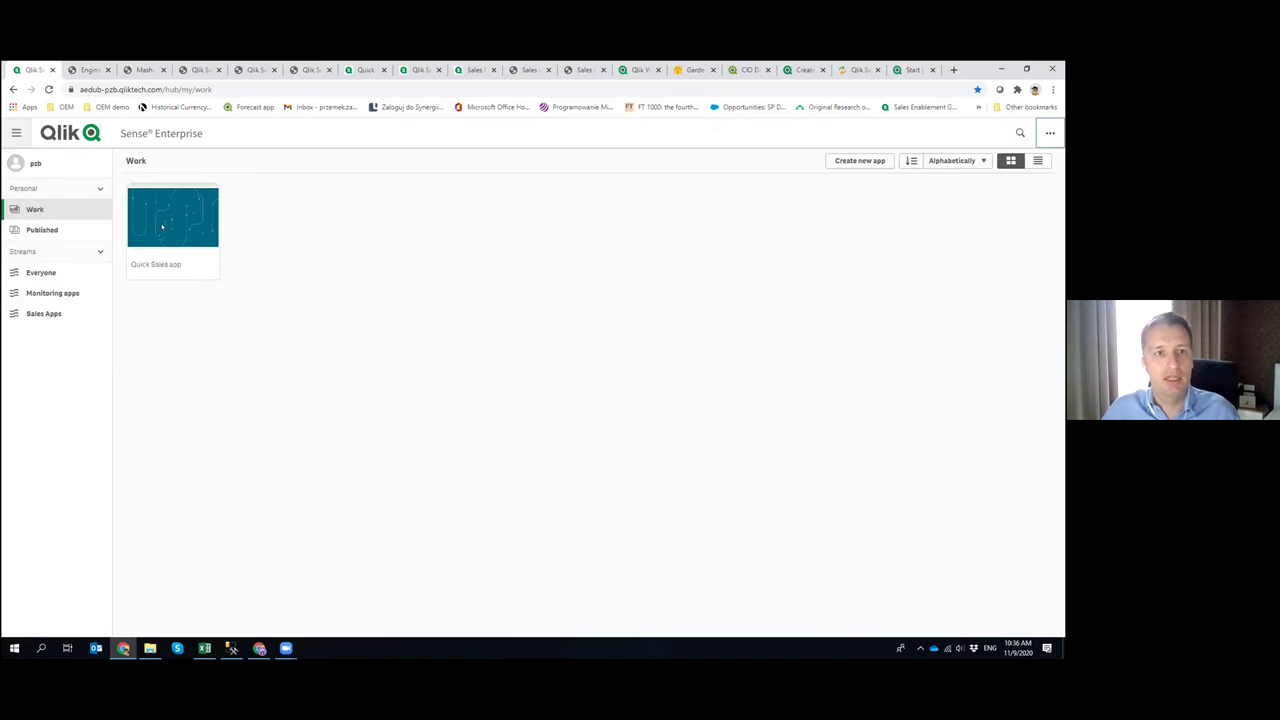
{"action": "left_click", "coordinate": [161, 227]}
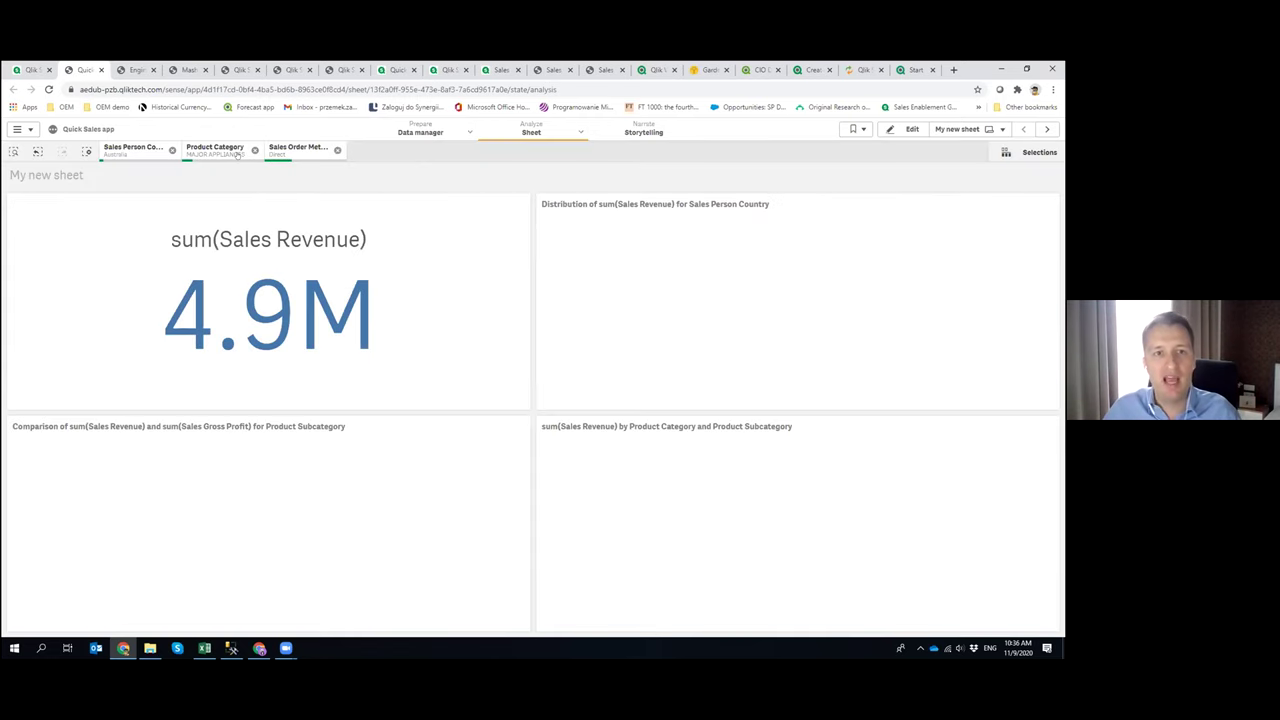
{"action": "left_click", "coordinate": [130, 68]}
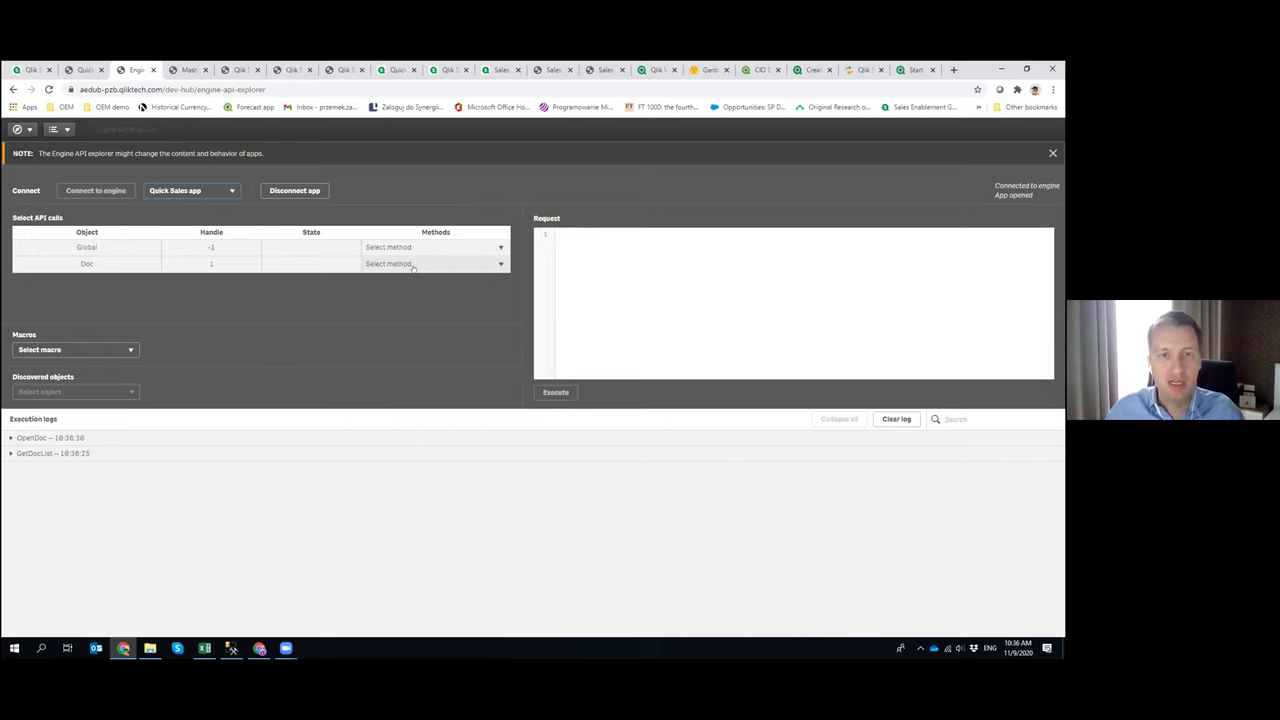
Execute the ClearAll method on the Quick Sales app document, then bring up the hub's Work page
{"action": "left_click", "coordinate": [412, 265]}
{"action": "scroll", "coordinate": [412, 377], "scroll_direction": "down", "scroll_amount": 2}
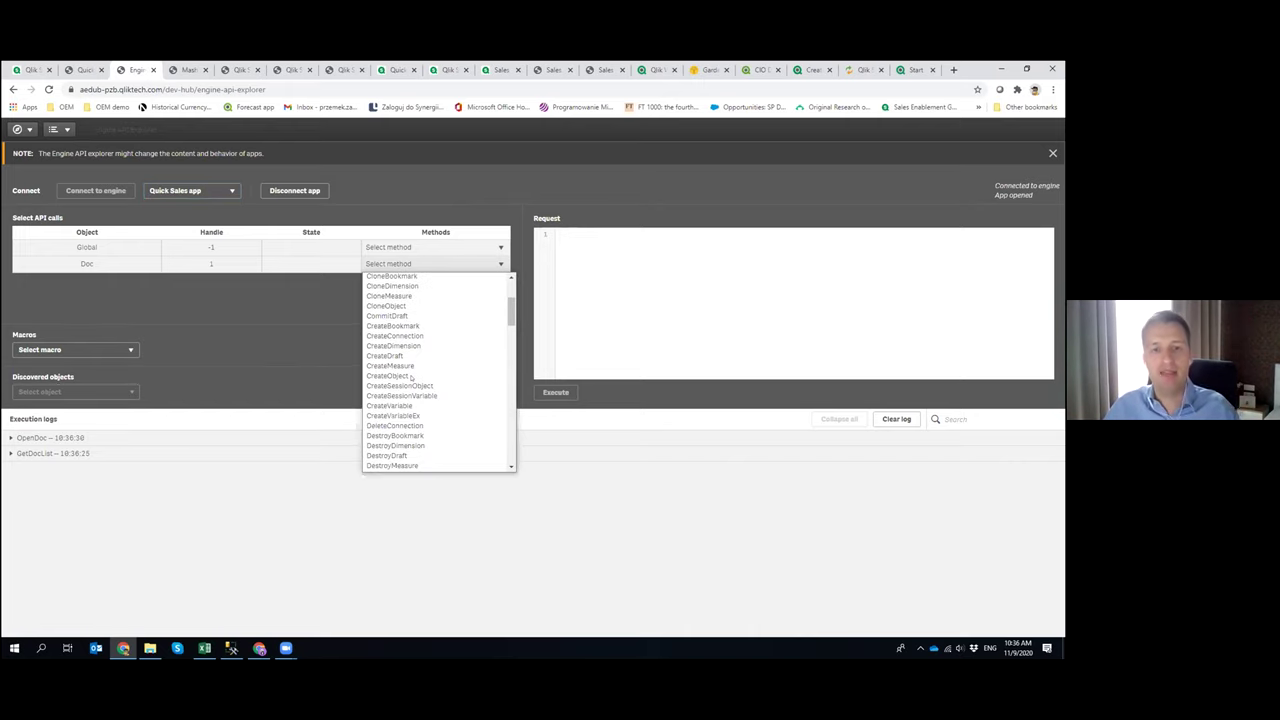
{"action": "scroll", "coordinate": [412, 377], "scroll_direction": "up", "scroll_amount": 2}
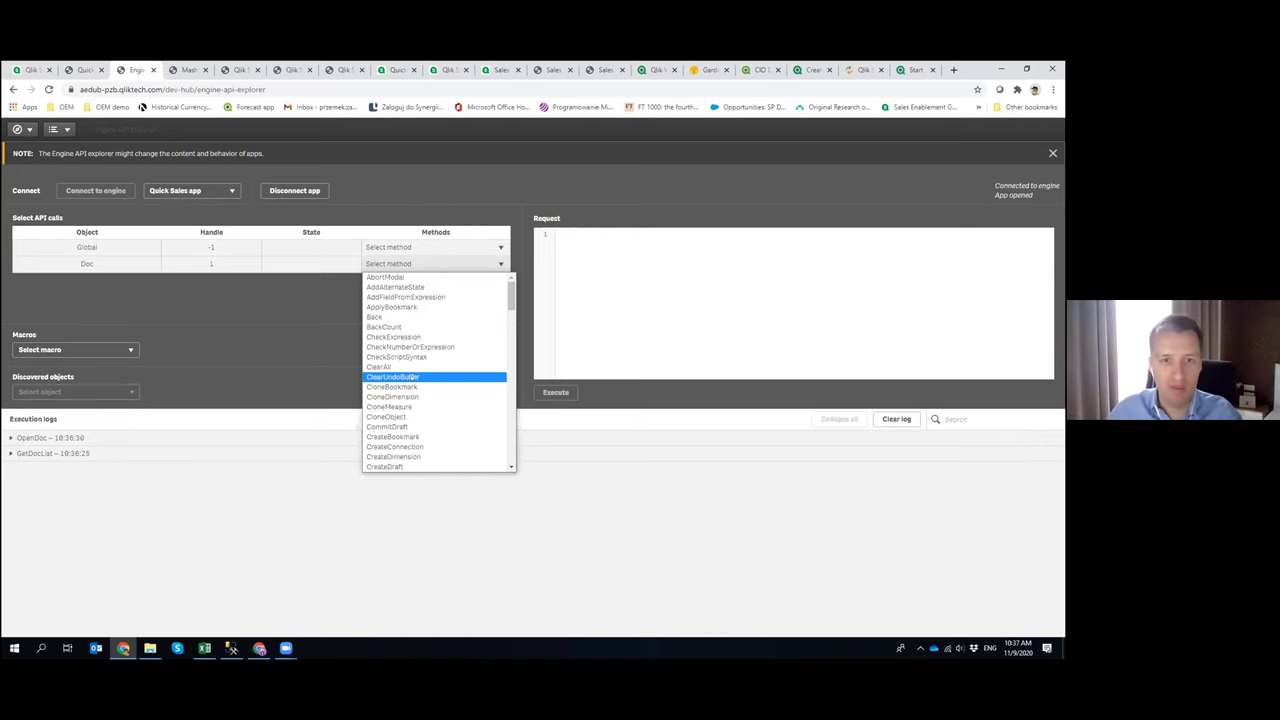
{"action": "scroll", "coordinate": [414, 399], "scroll_direction": "down", "scroll_amount": 4}
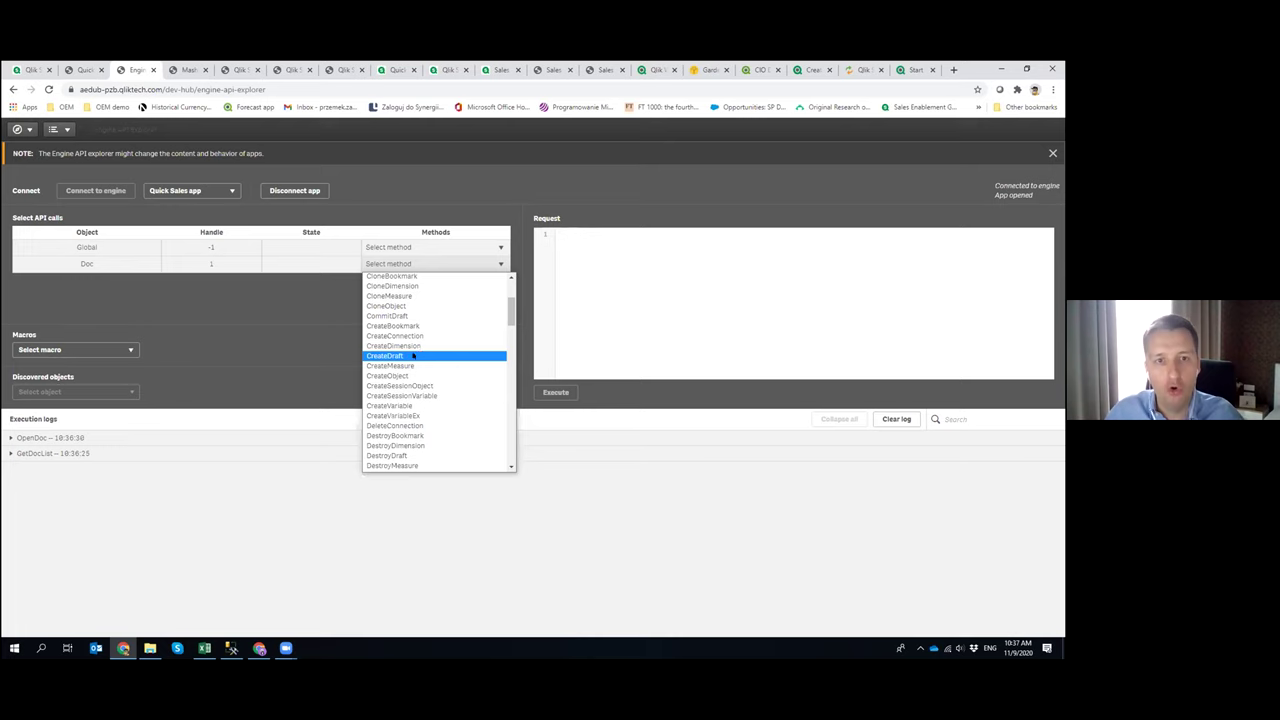
{"action": "scroll", "coordinate": [413, 356], "scroll_direction": "up", "scroll_amount": 4}
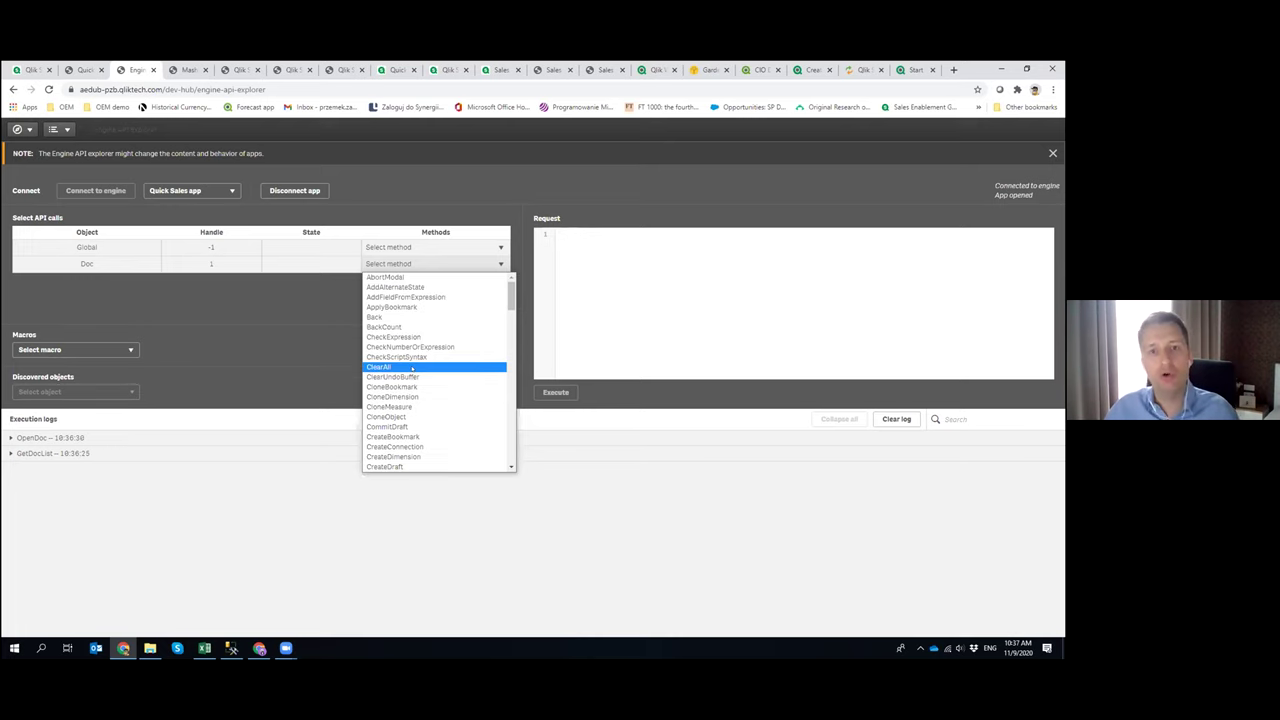
{"action": "left_click", "coordinate": [411, 367]}
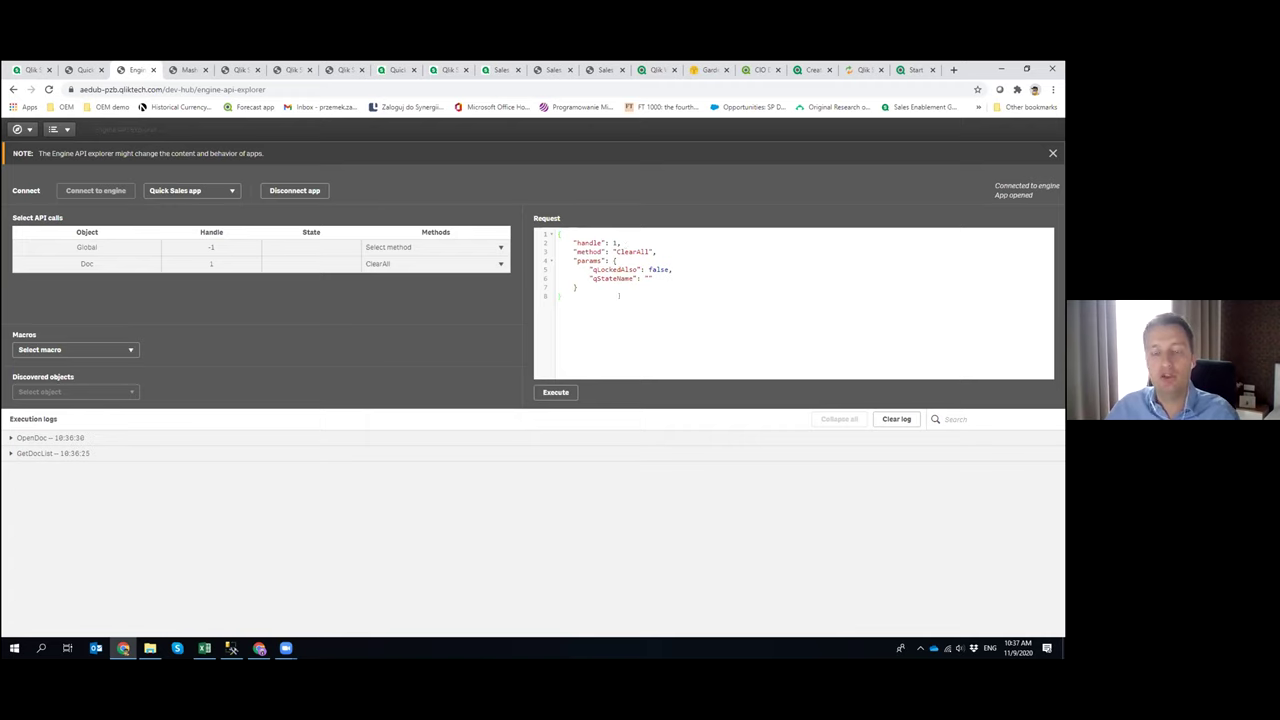
{"action": "left_click", "coordinate": [560, 392]}
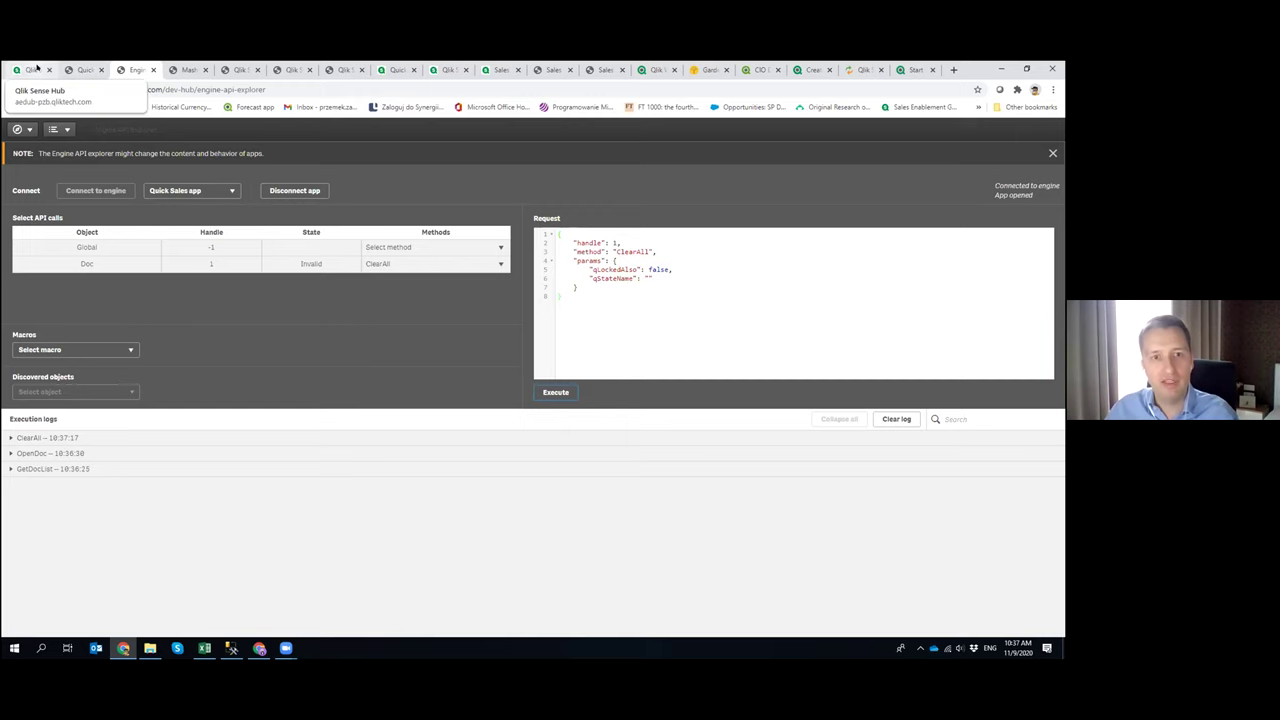
{"action": "left_click", "coordinate": [88, 68]}
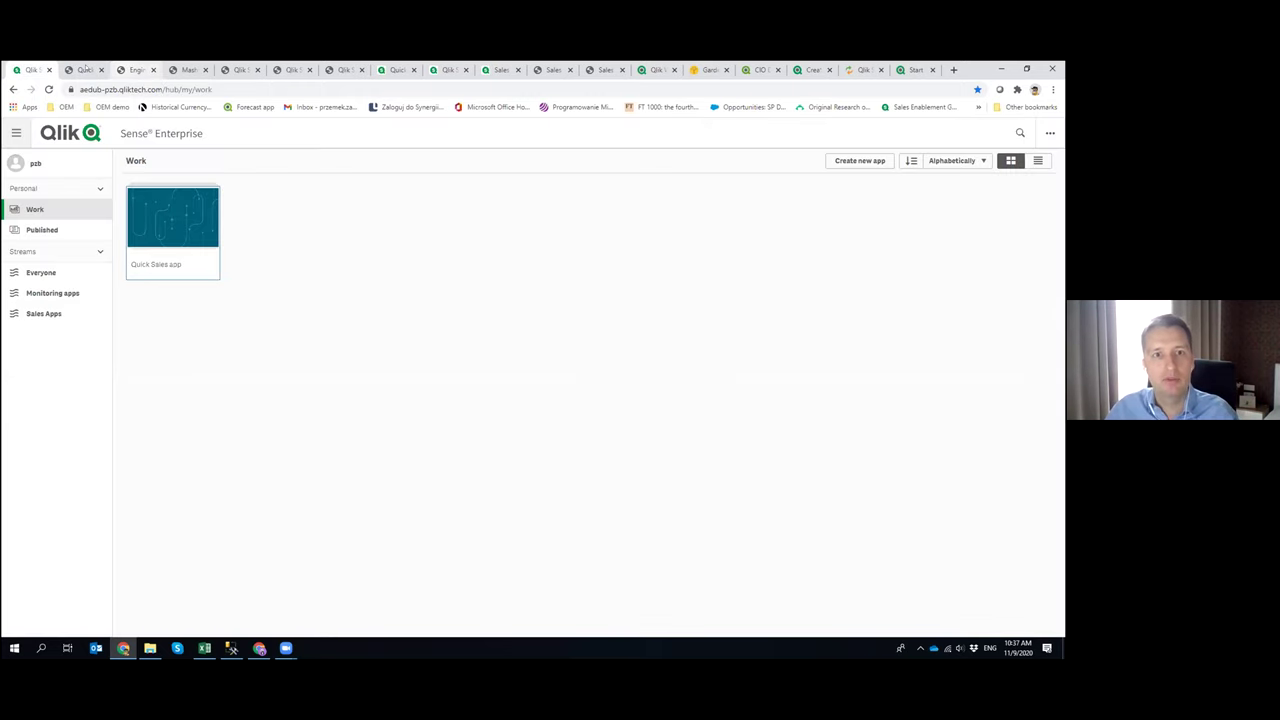
Clear all Quick Sales selections so the KPI shows 2.12G, then open the Data load editor
{"action": "left_click", "coordinate": [86, 68]}
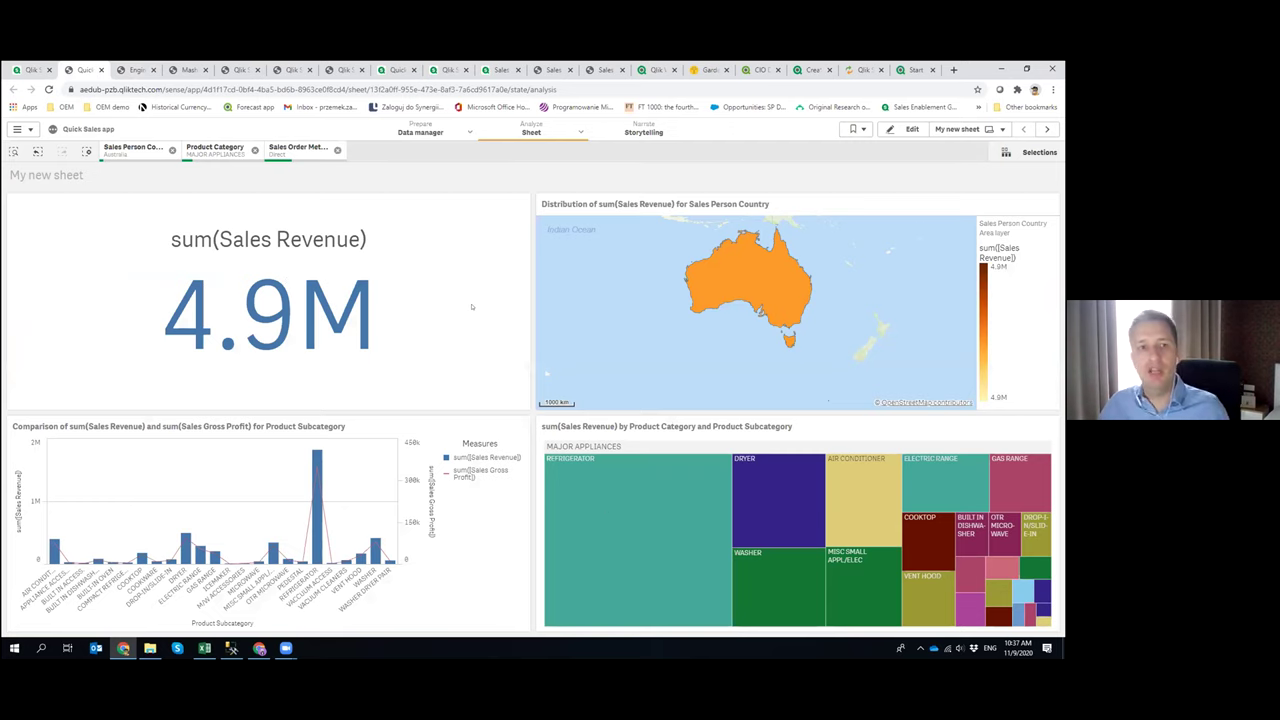
{"action": "left_click", "coordinate": [62, 151]}
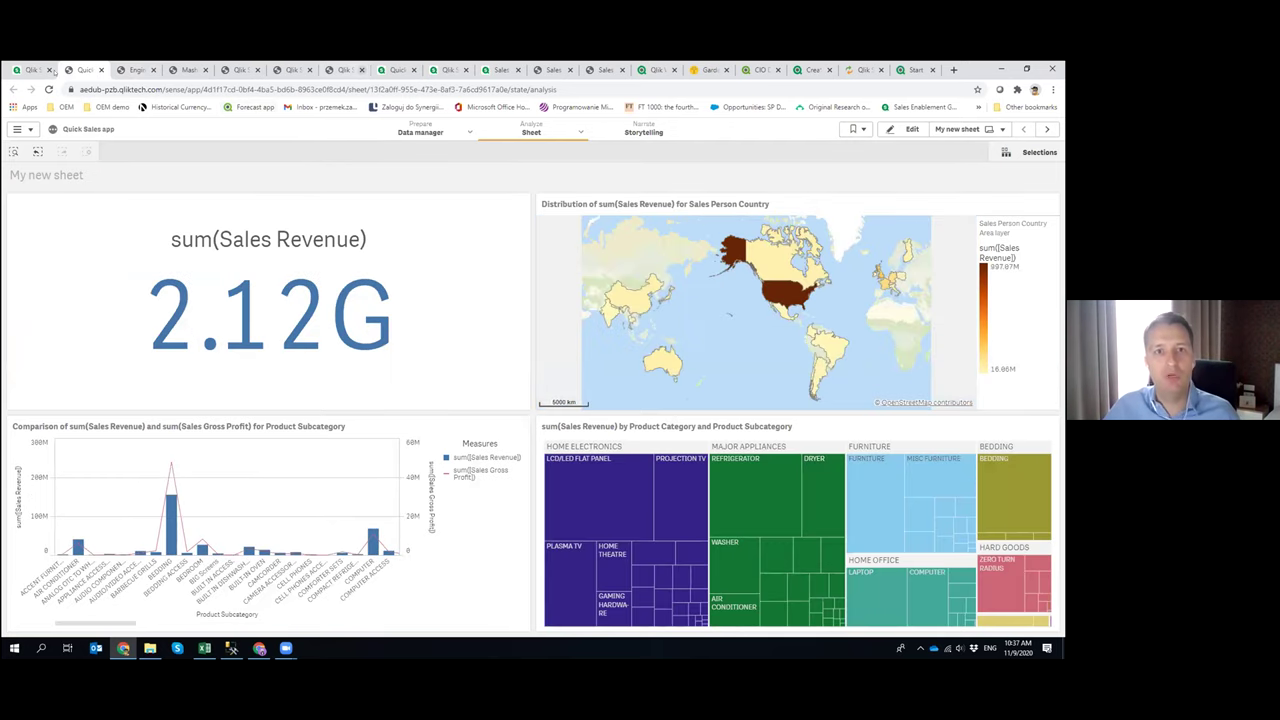
{"action": "left_click", "coordinate": [117, 66]}
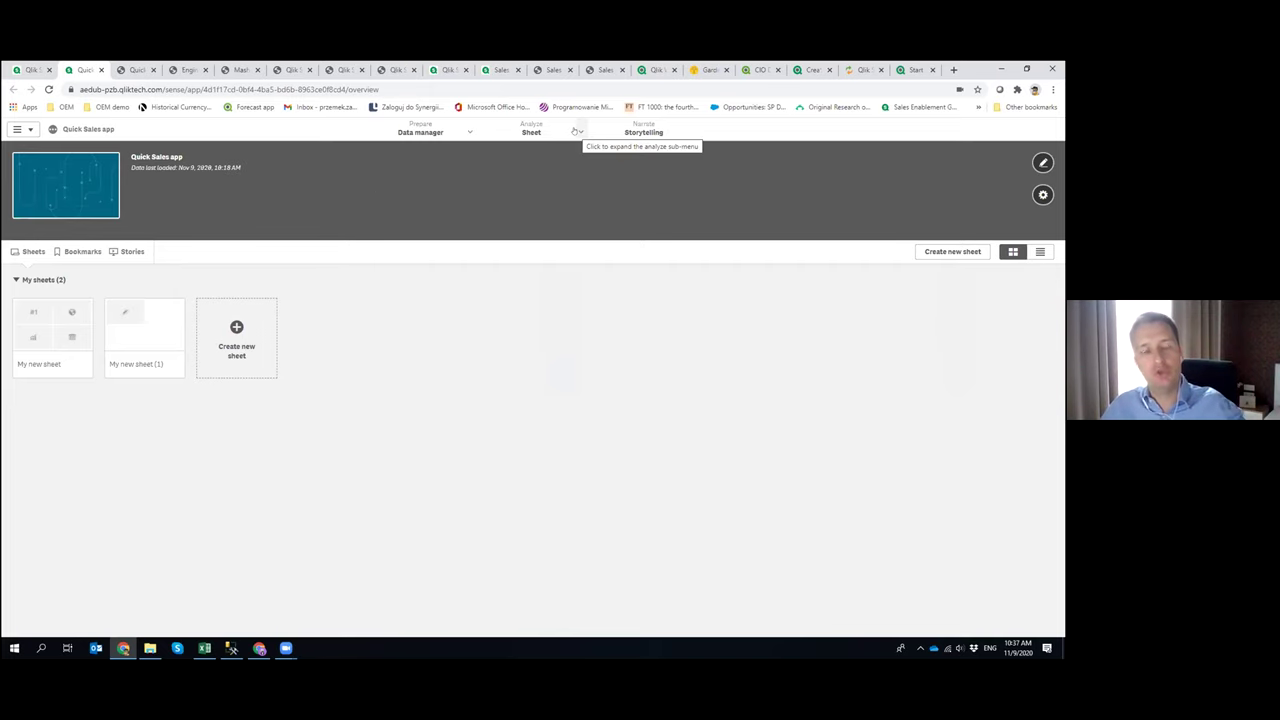
{"action": "left_click", "coordinate": [576, 131]}
{"action": "left_click", "coordinate": [470, 131]}
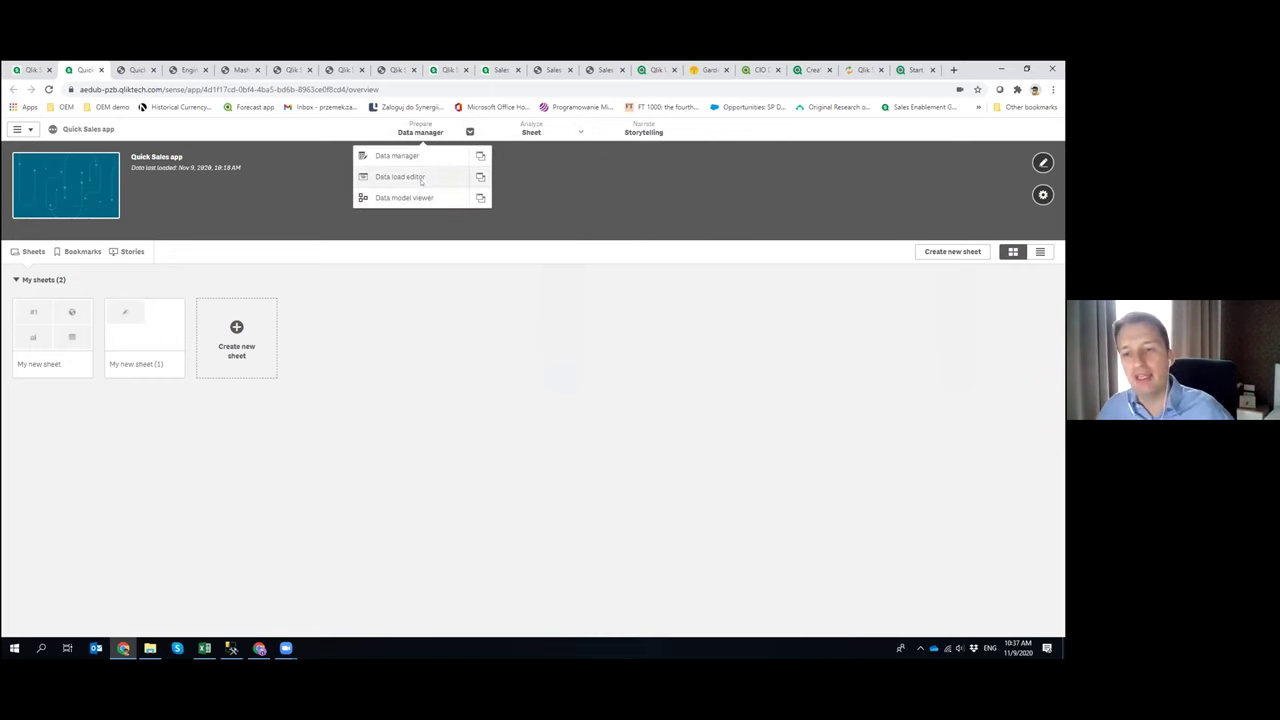
{"action": "left_click", "coordinate": [421, 177]}
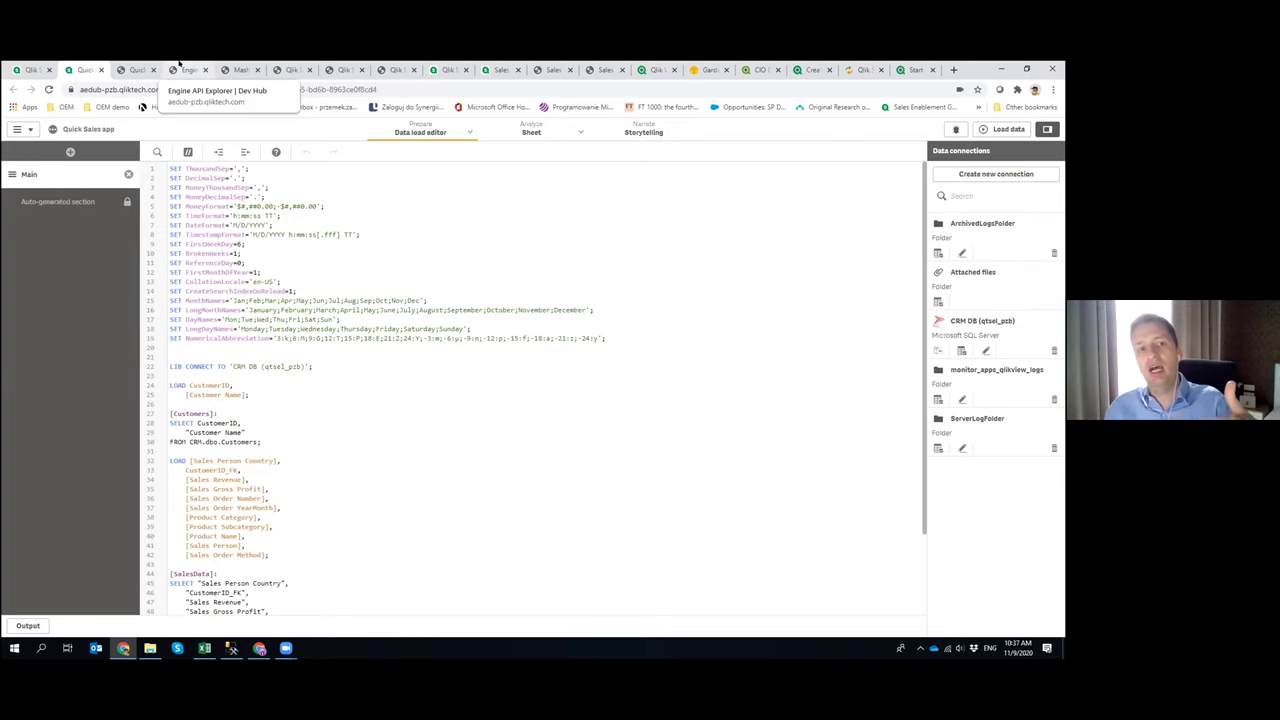
Load CreateConnection into the Explorer's Doc request and open its help page as the fourth tab
{"action": "key", "text": "ctrl+4"}
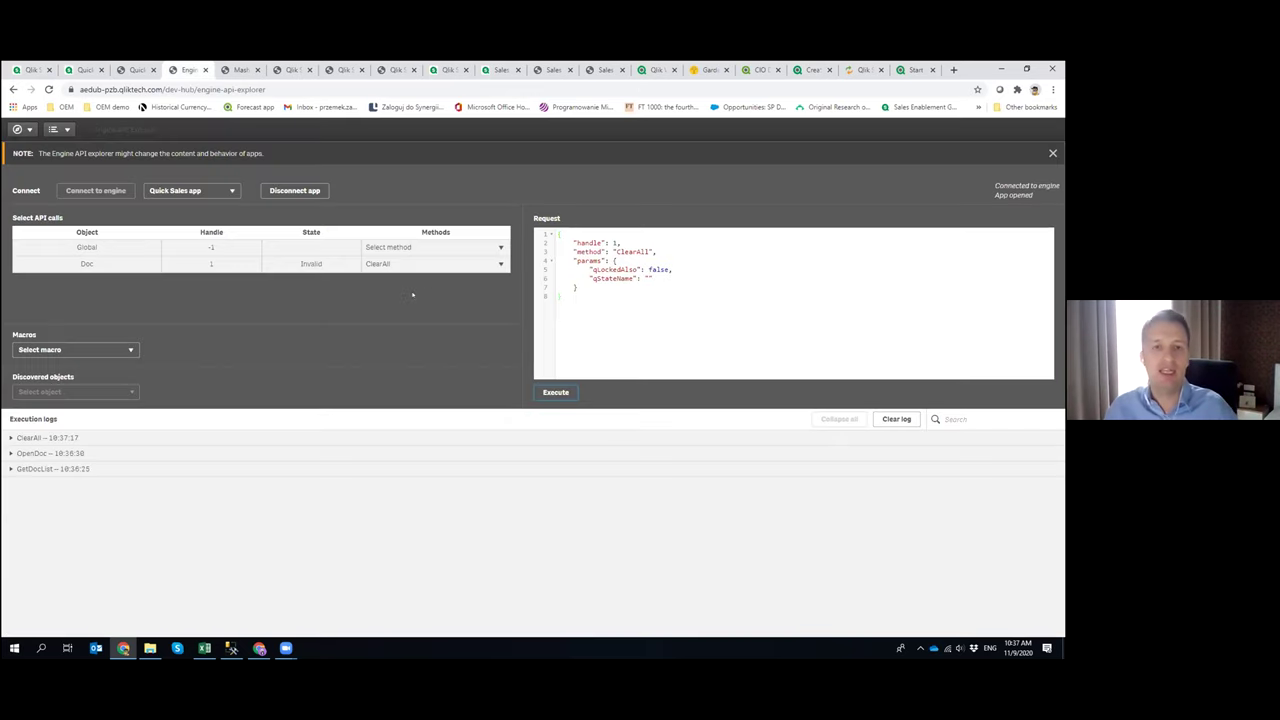
{"action": "left_click", "coordinate": [432, 264]}
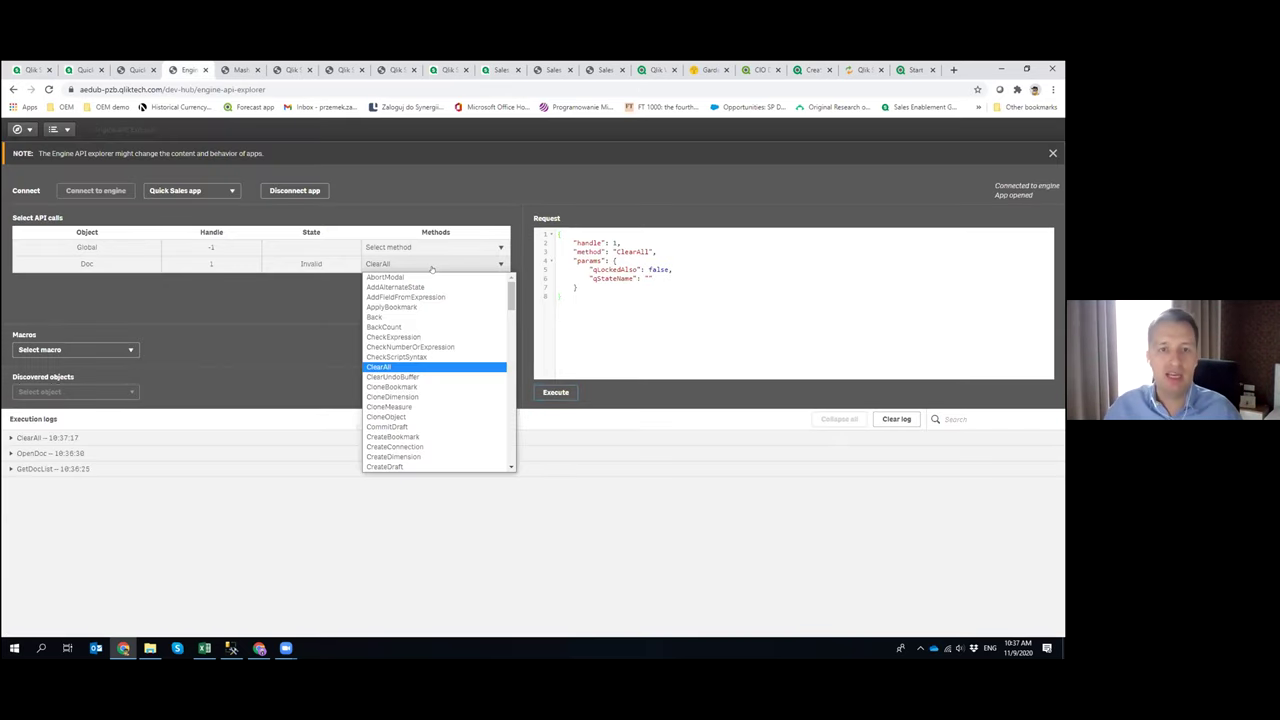
{"action": "left_click", "coordinate": [420, 447]}
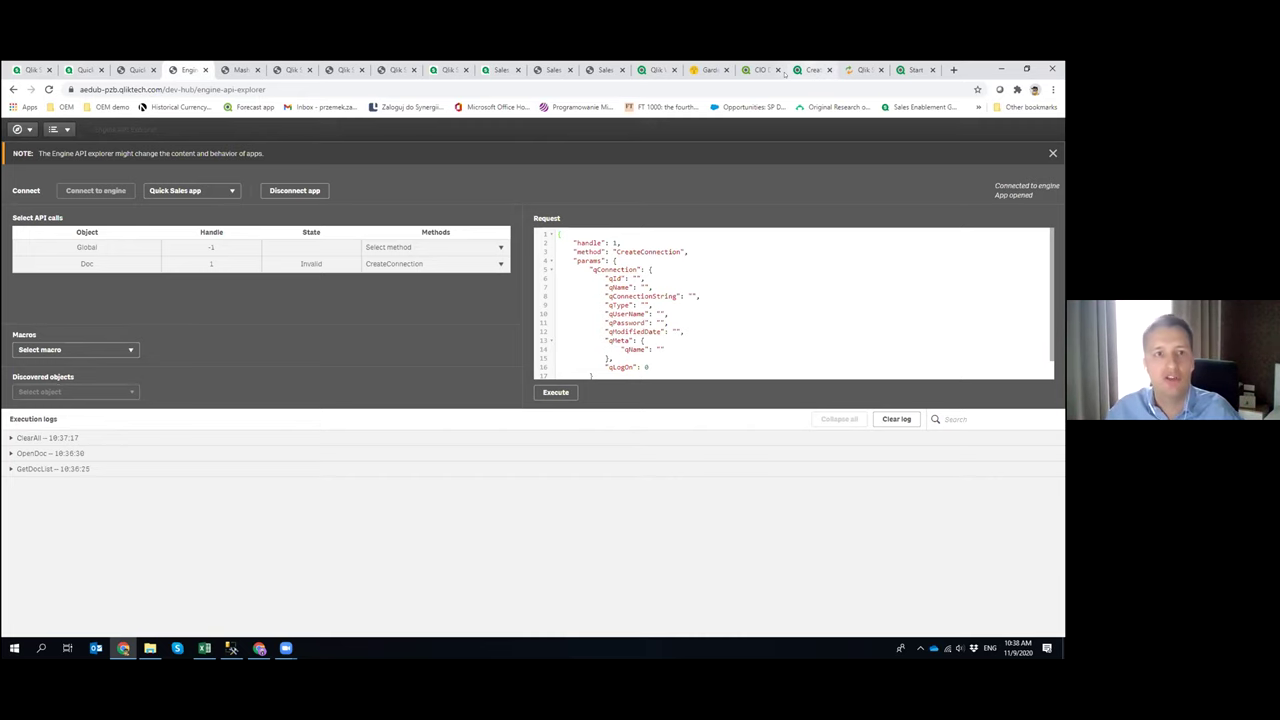
{"action": "left_click", "coordinate": [813, 69]}
{"action": "left_click_drag", "start_coordinate": [813, 69], "coordinate": [135, 68]}
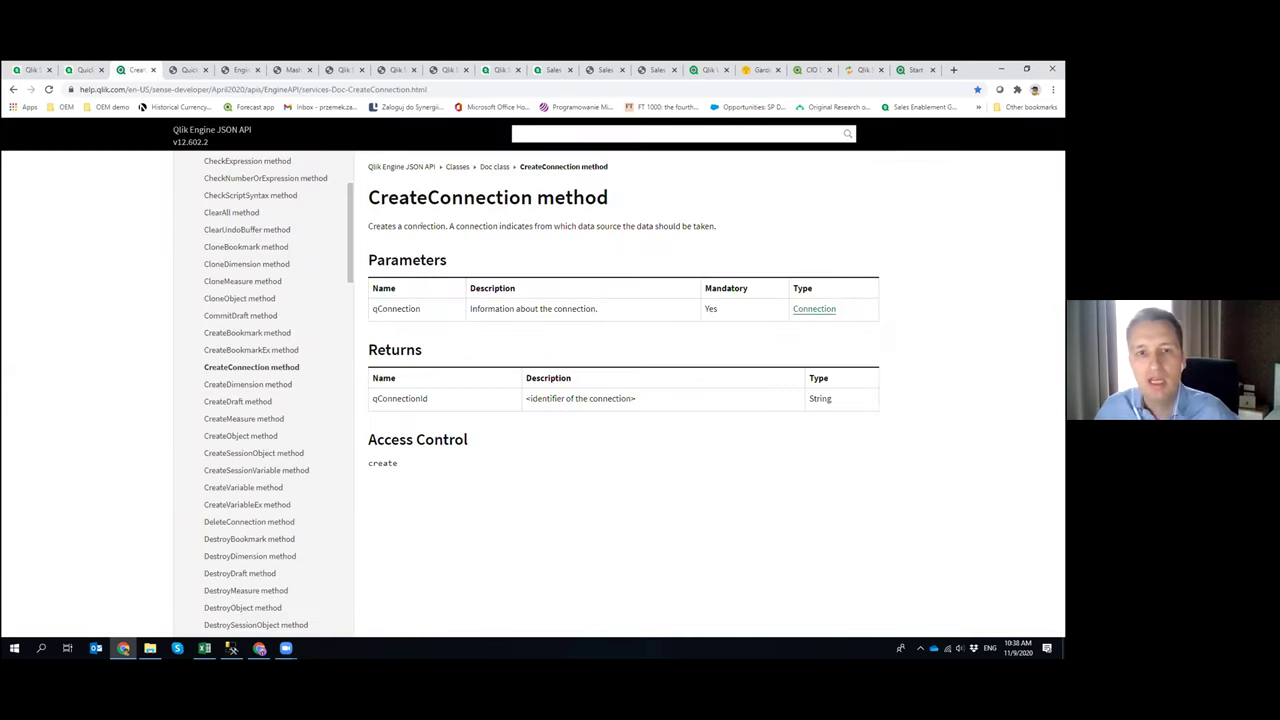
Look up the Connection properties in the help, mark 'folder' as qType, and return to the data load editor
{"action": "left_click", "coordinate": [803, 311]}
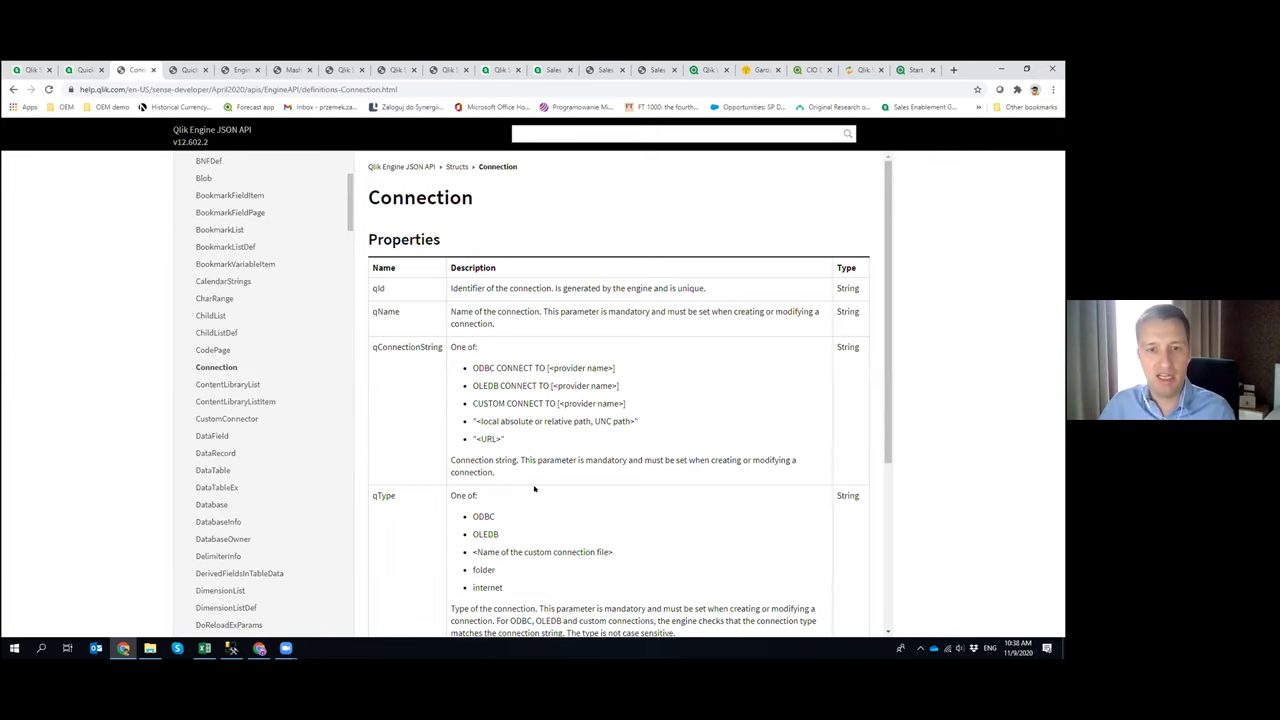
{"action": "scroll", "coordinate": [530, 489], "scroll_direction": "down", "scroll_amount": 1}
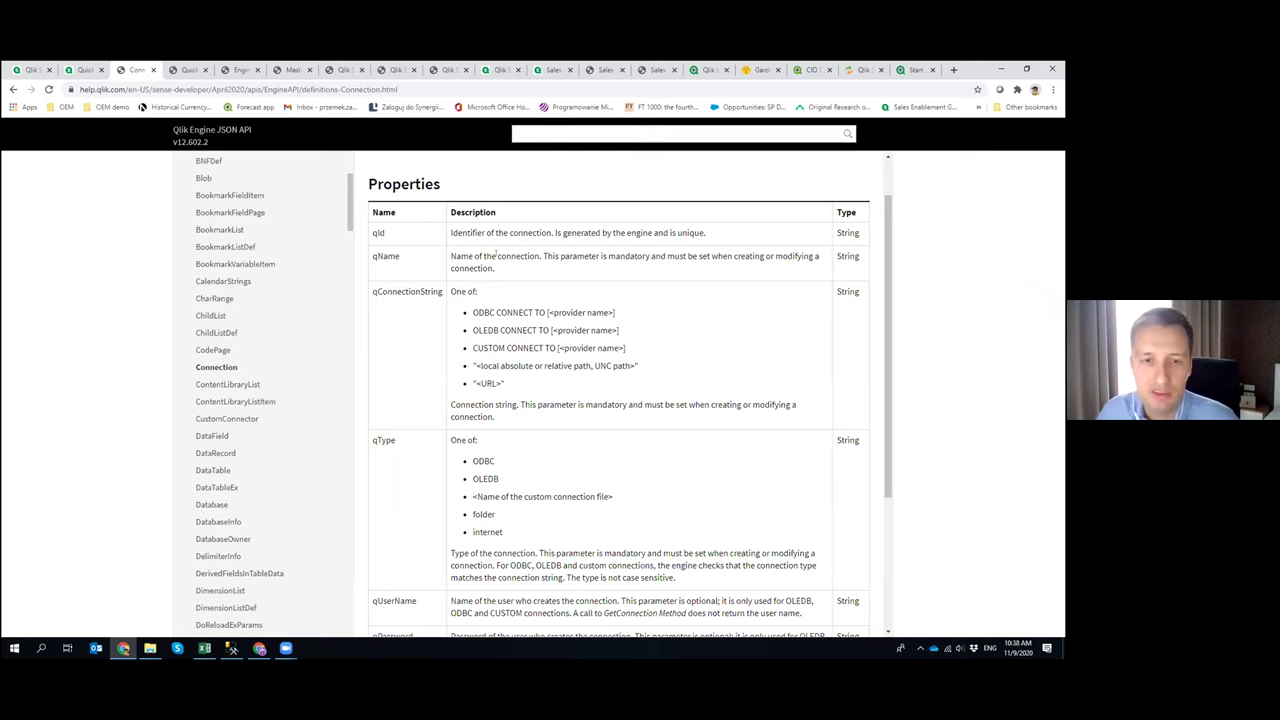
{"action": "double_click", "coordinate": [483, 514]}
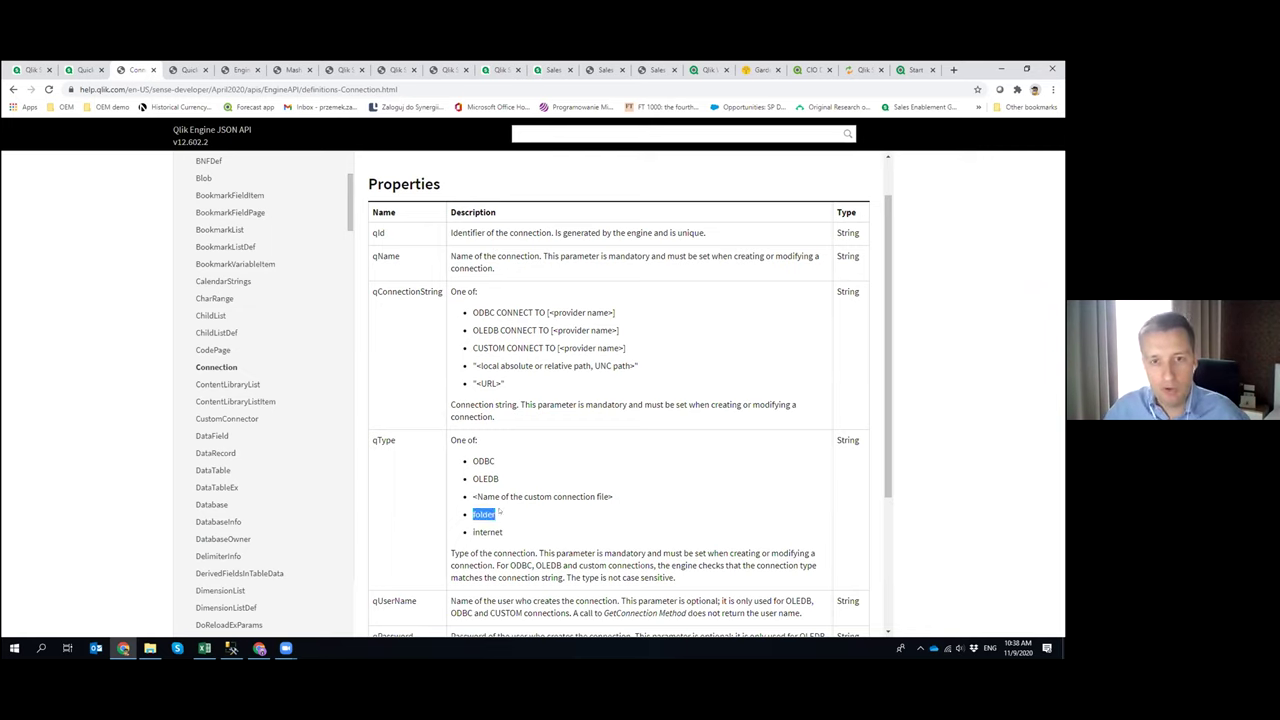
{"action": "left_click", "coordinate": [84, 69]}
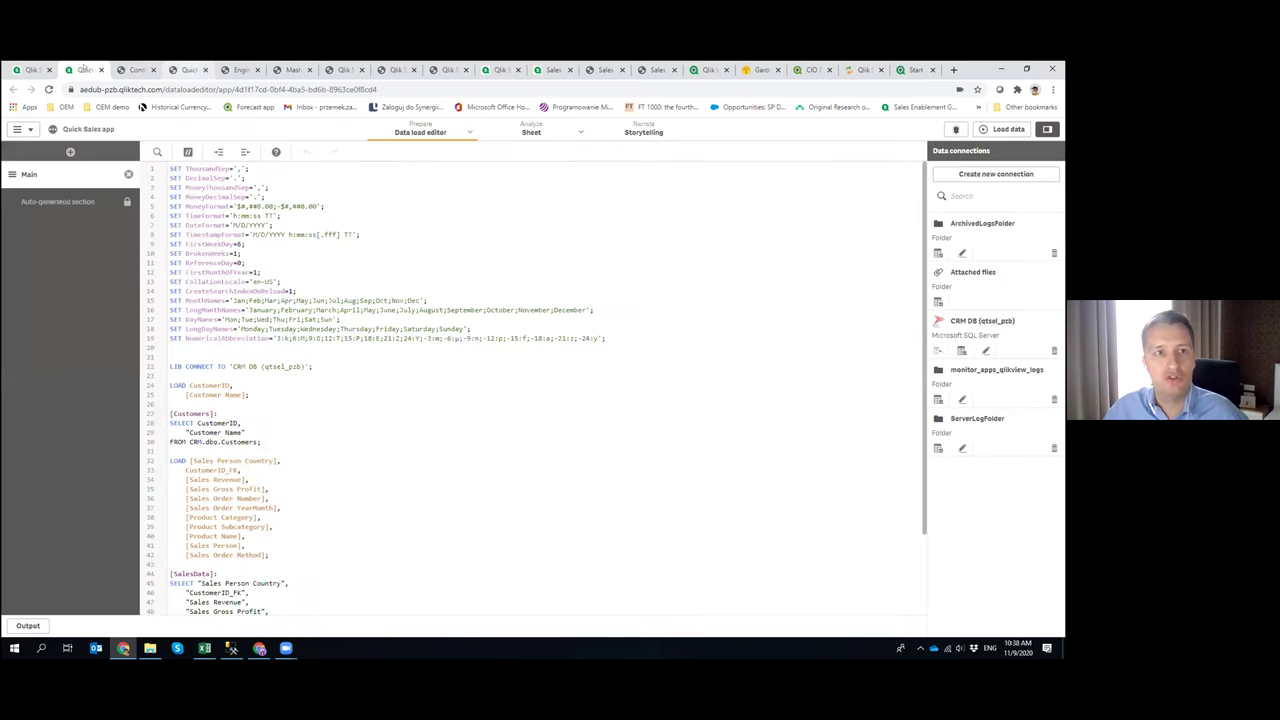
{"action": "left_click", "coordinate": [230, 69]}
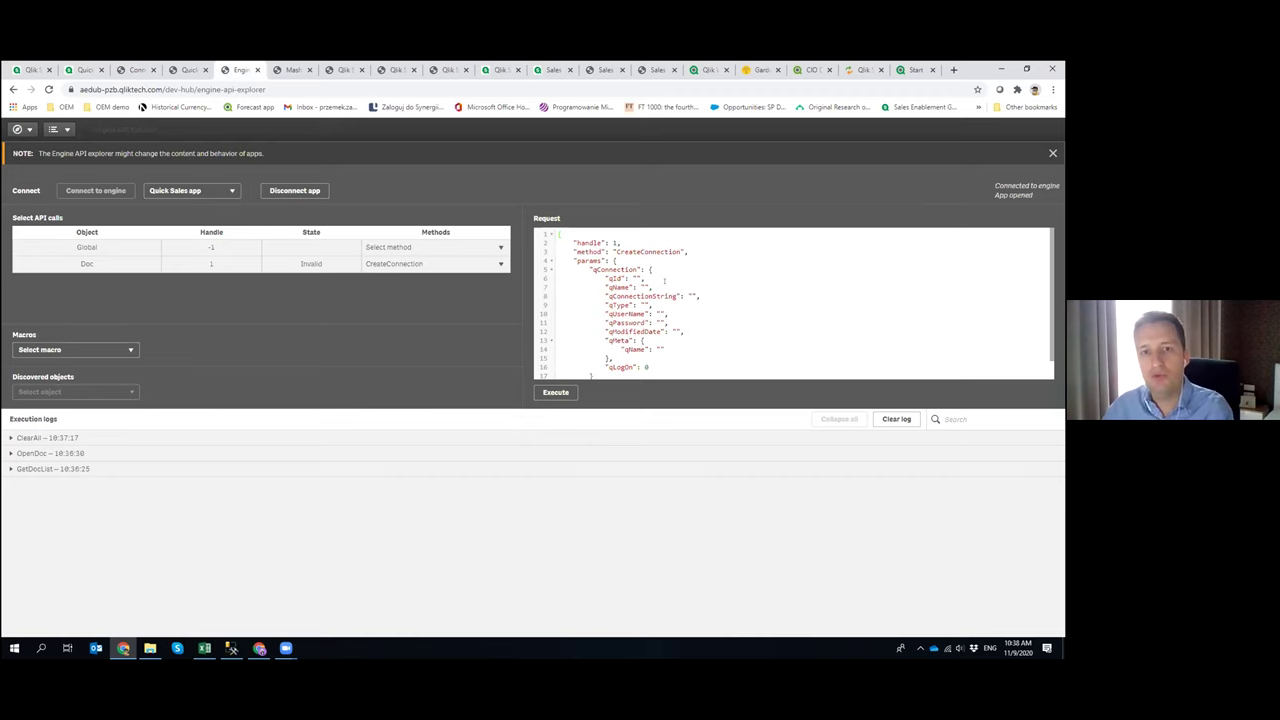
{"action": "type", "text": "2020"}
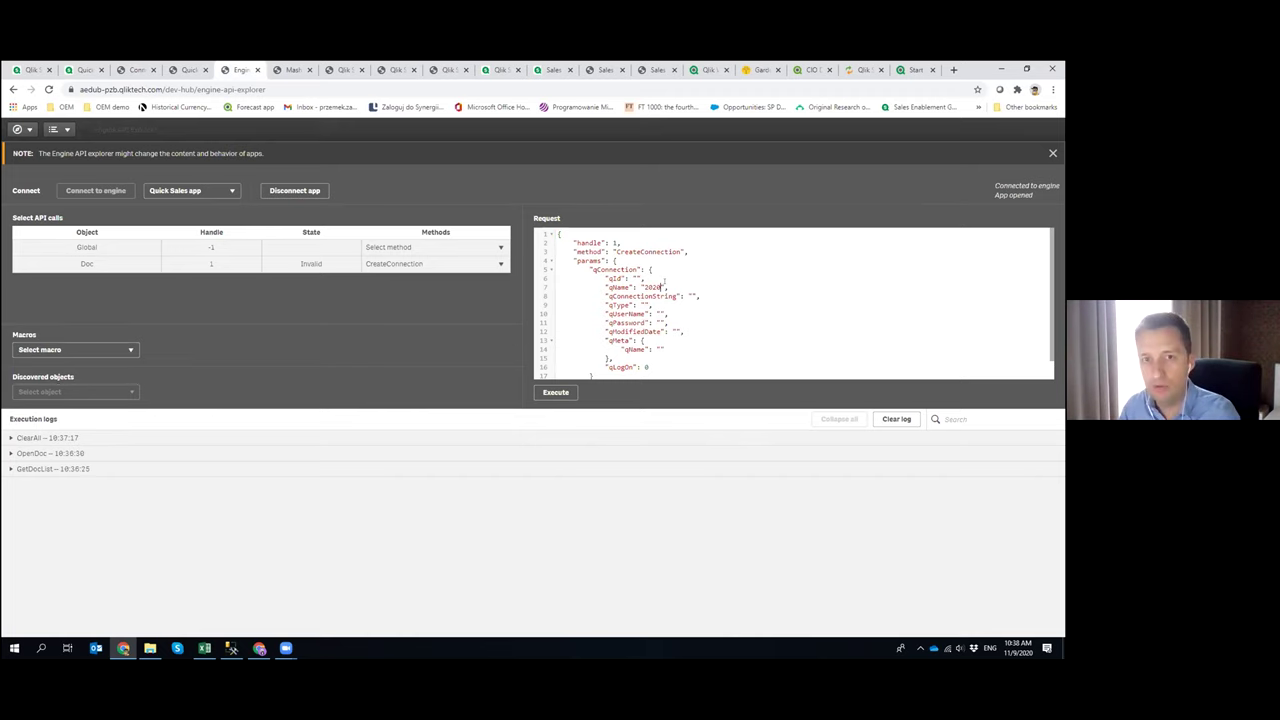
{"action": "type", "text": "1109"}
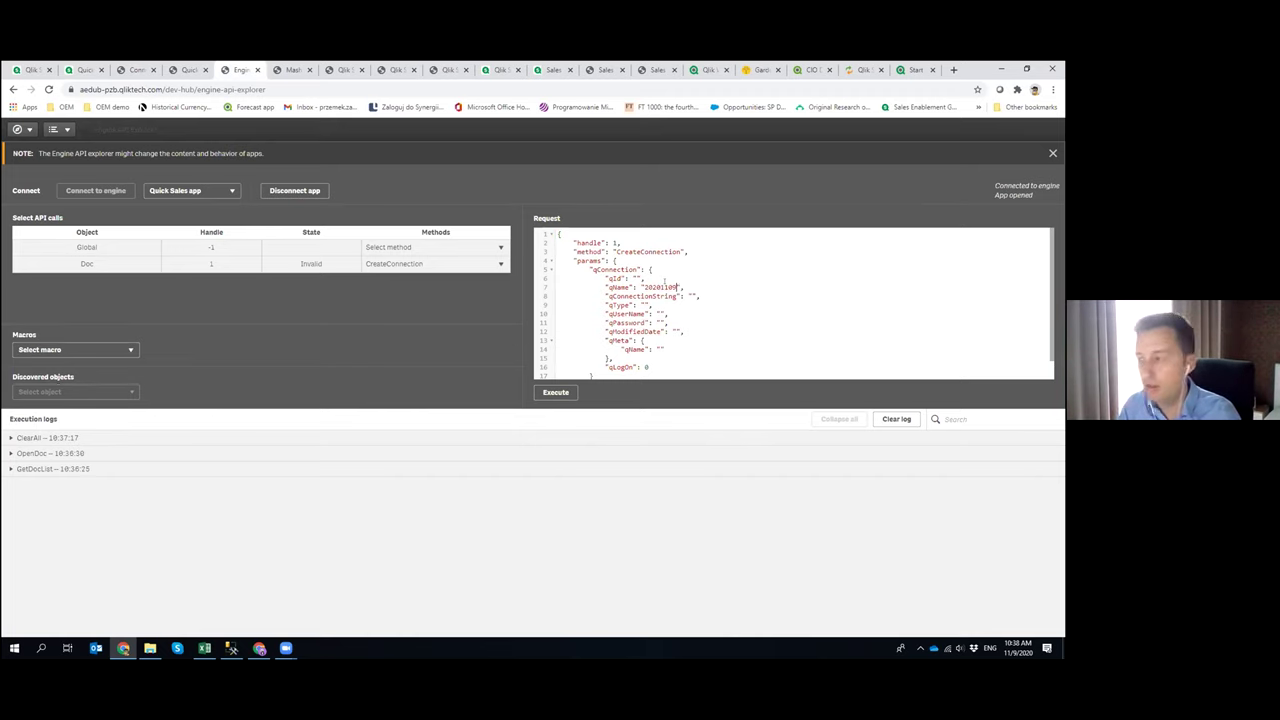
{"action": "type", "text": "11"}
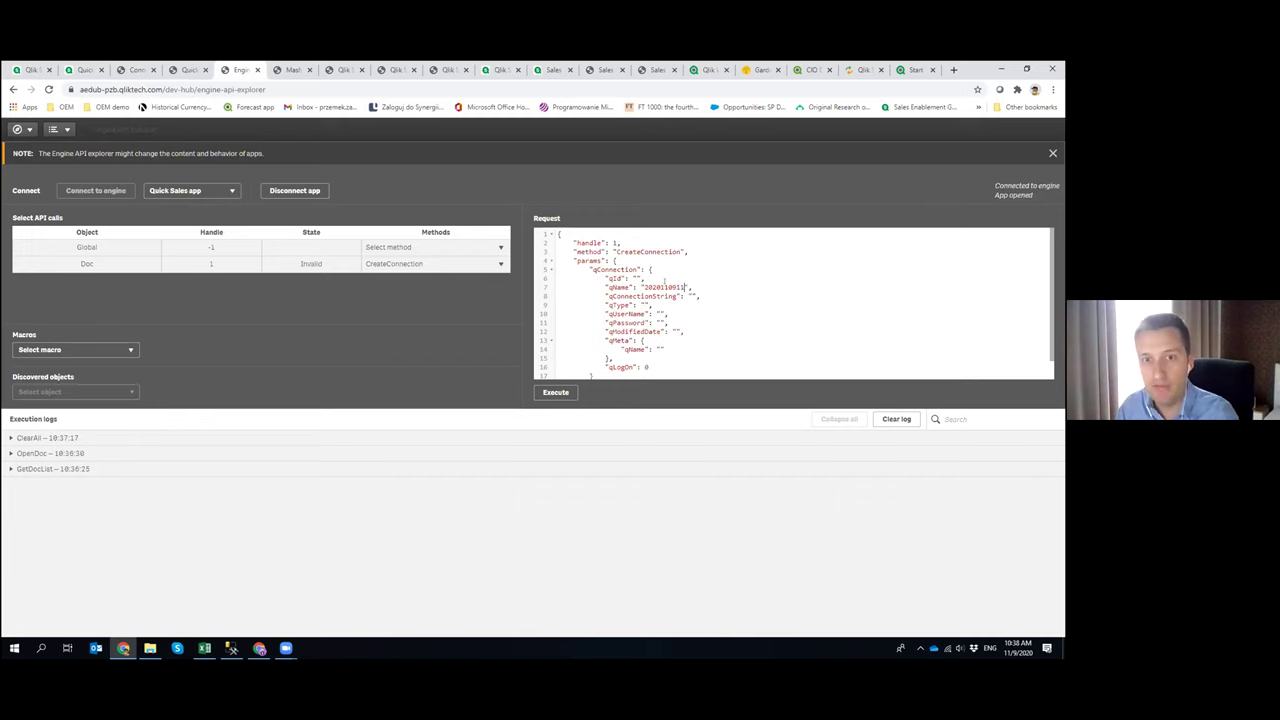
{"action": "type", "text": "3"}
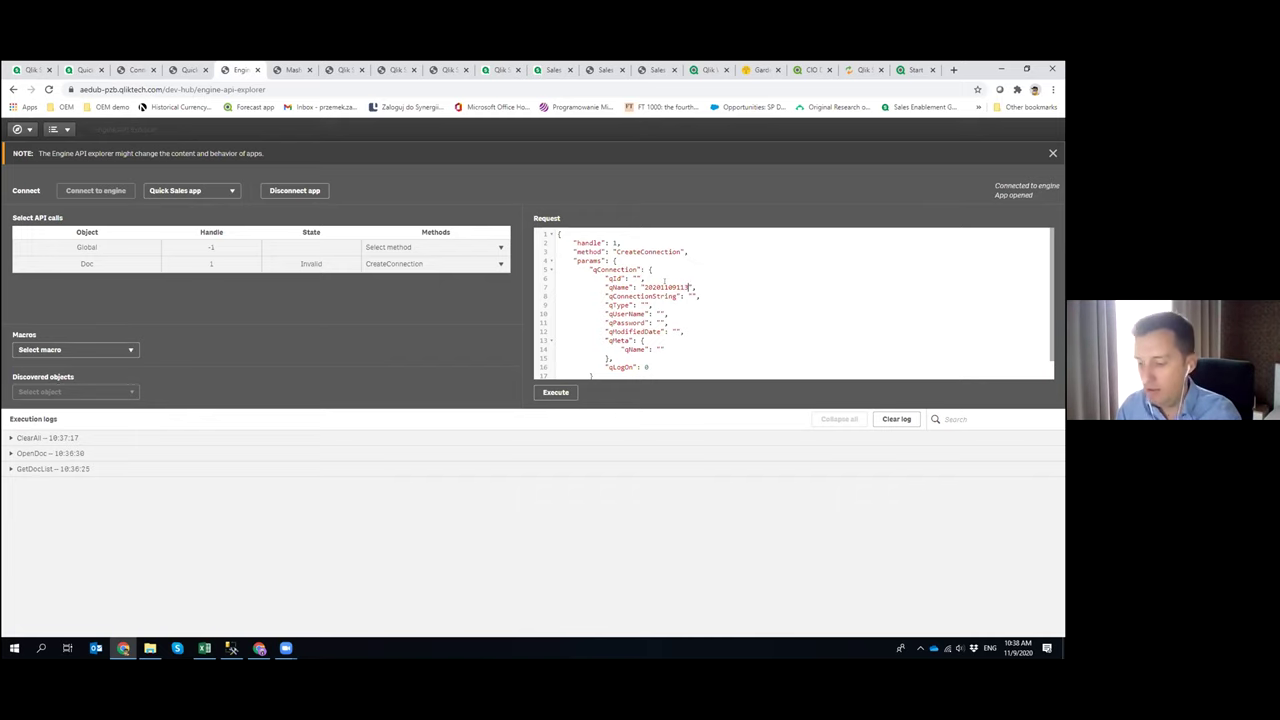
{"action": "type", "text": "8_API"}
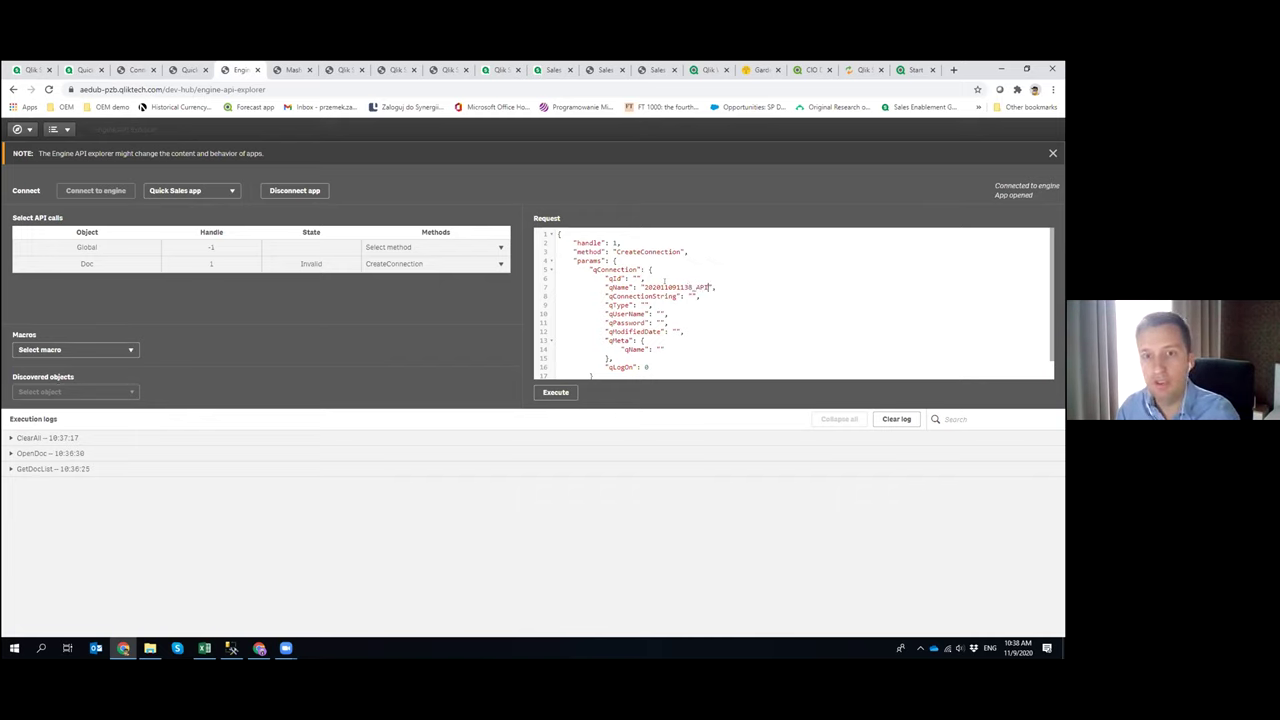
{"action": "type", "text": "Conn"}
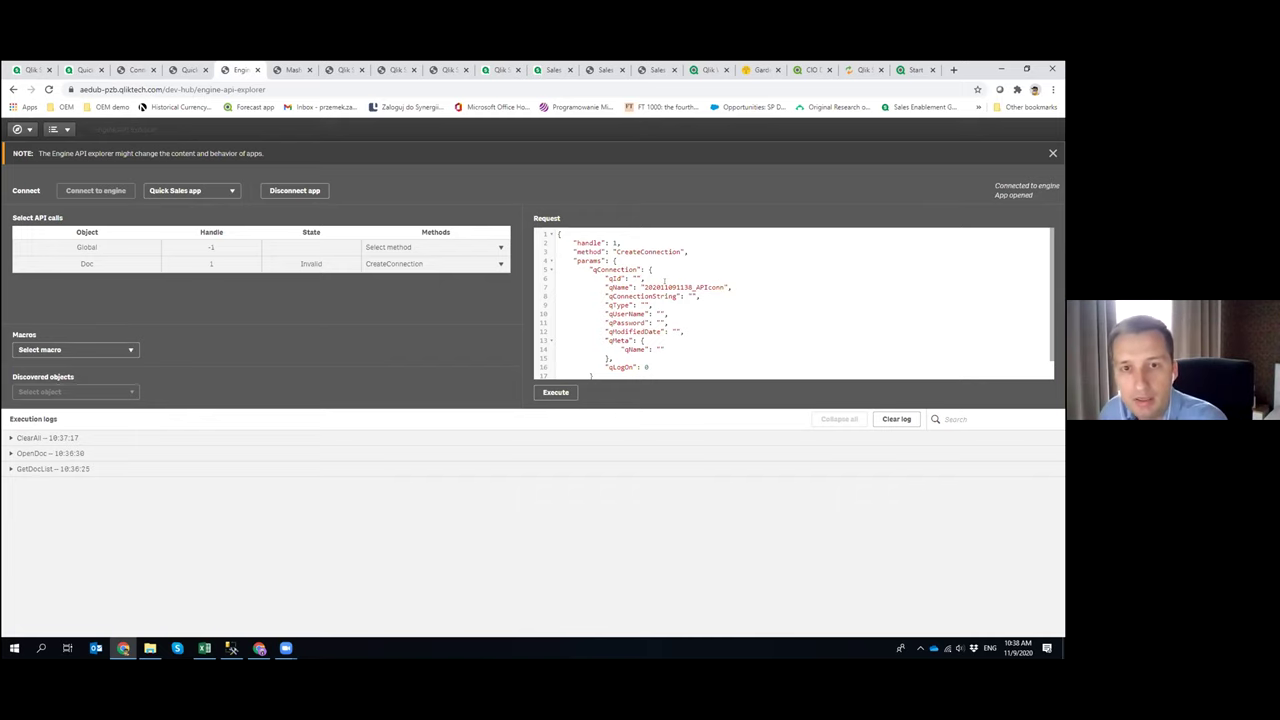
{"action": "left_click", "coordinate": [692, 296]}
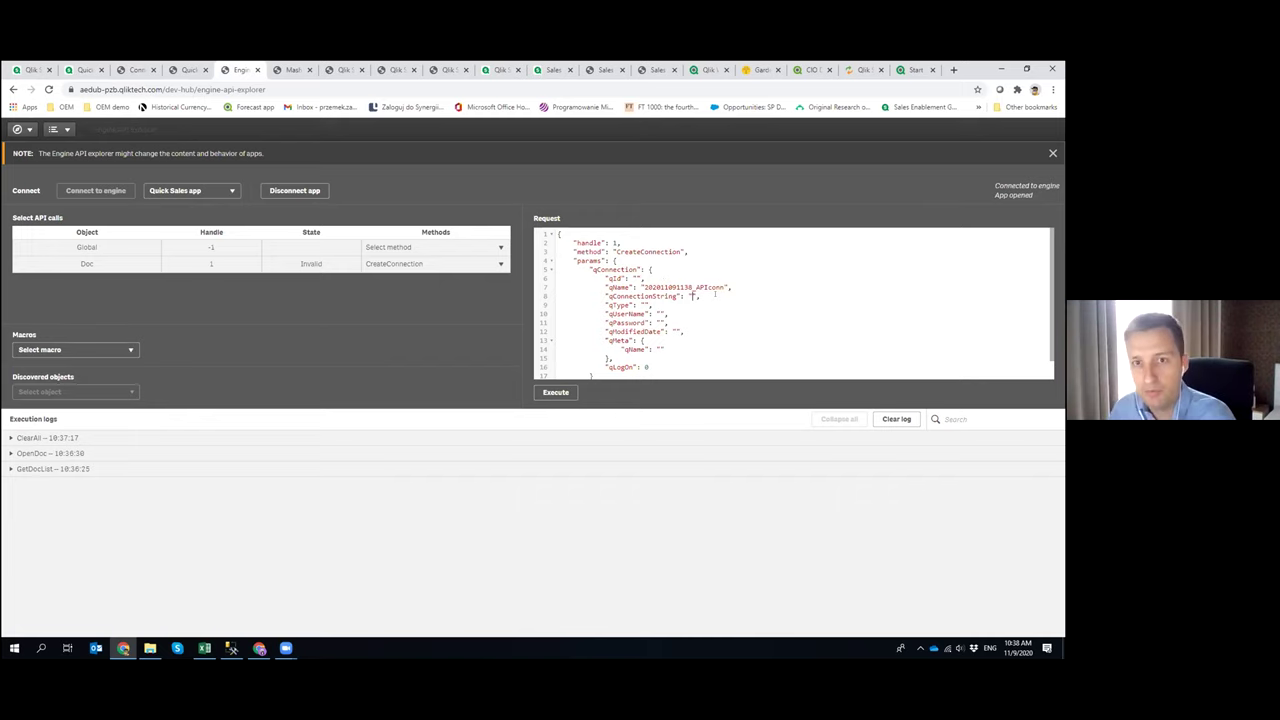
{"action": "type", "text": "C://"}
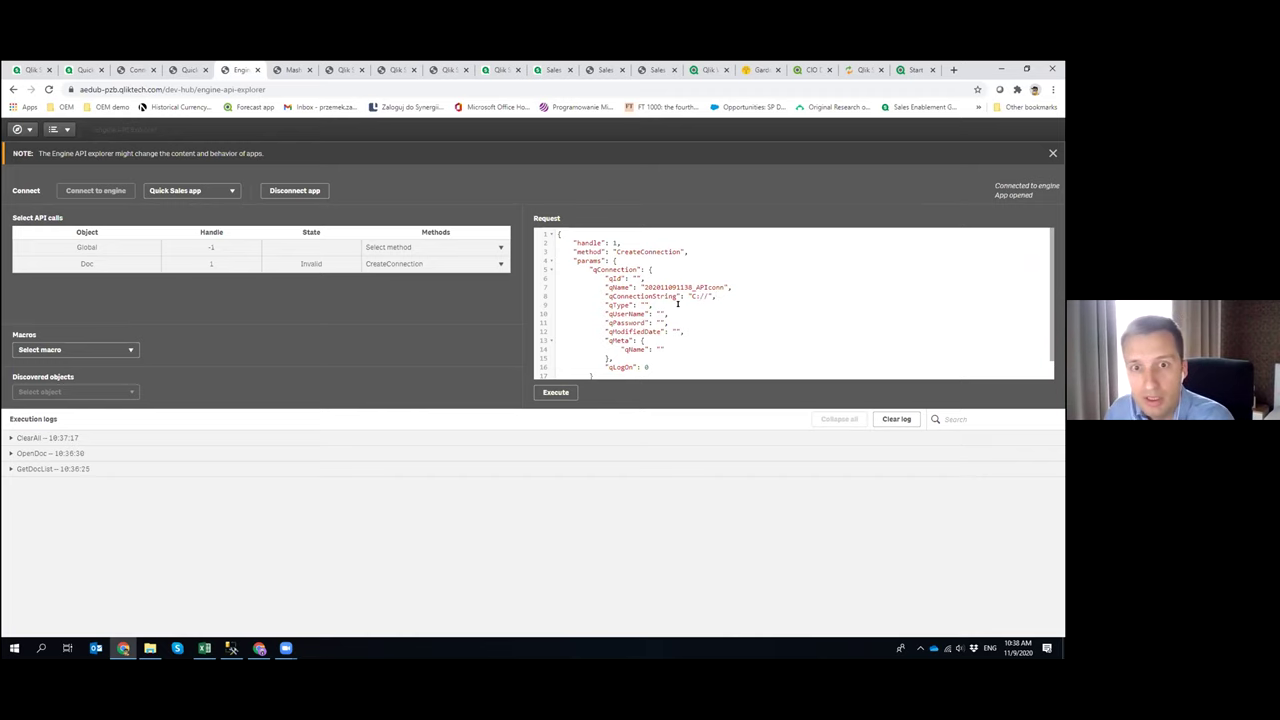
{"action": "type", "text": "fold"}
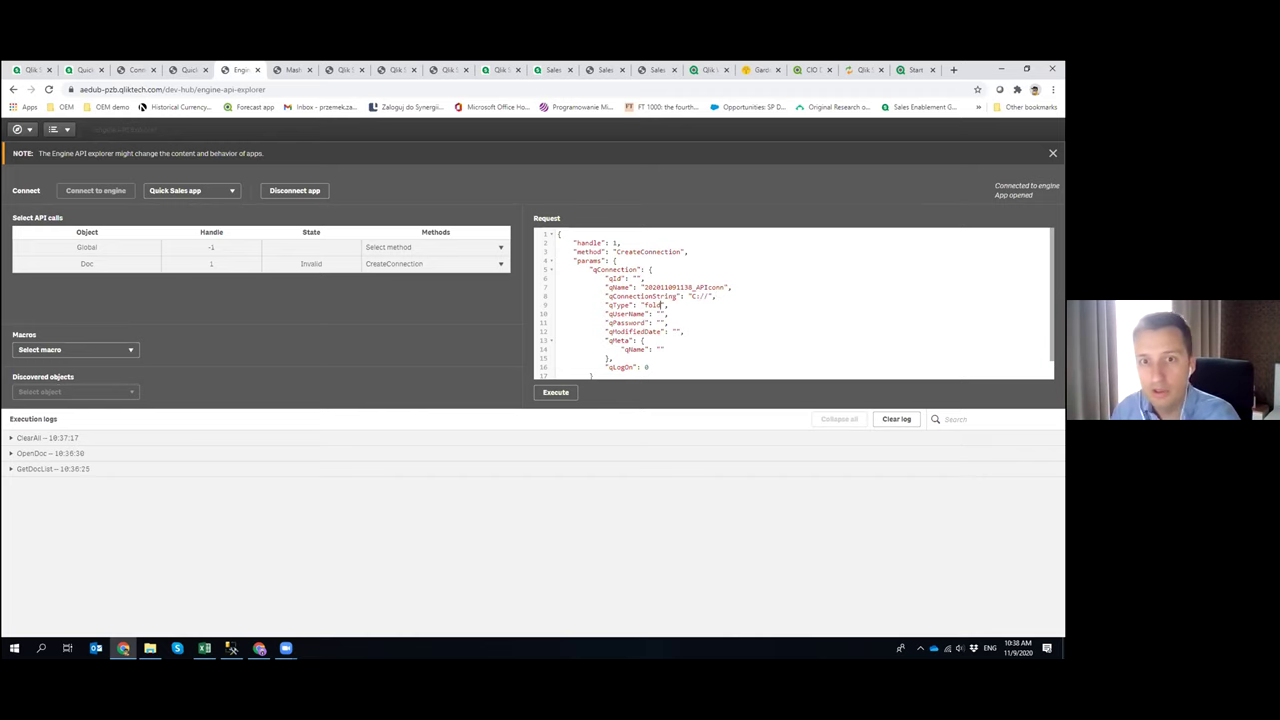
{"action": "type", "text": "er"}
{"action": "left_click", "coordinate": [547, 392]}
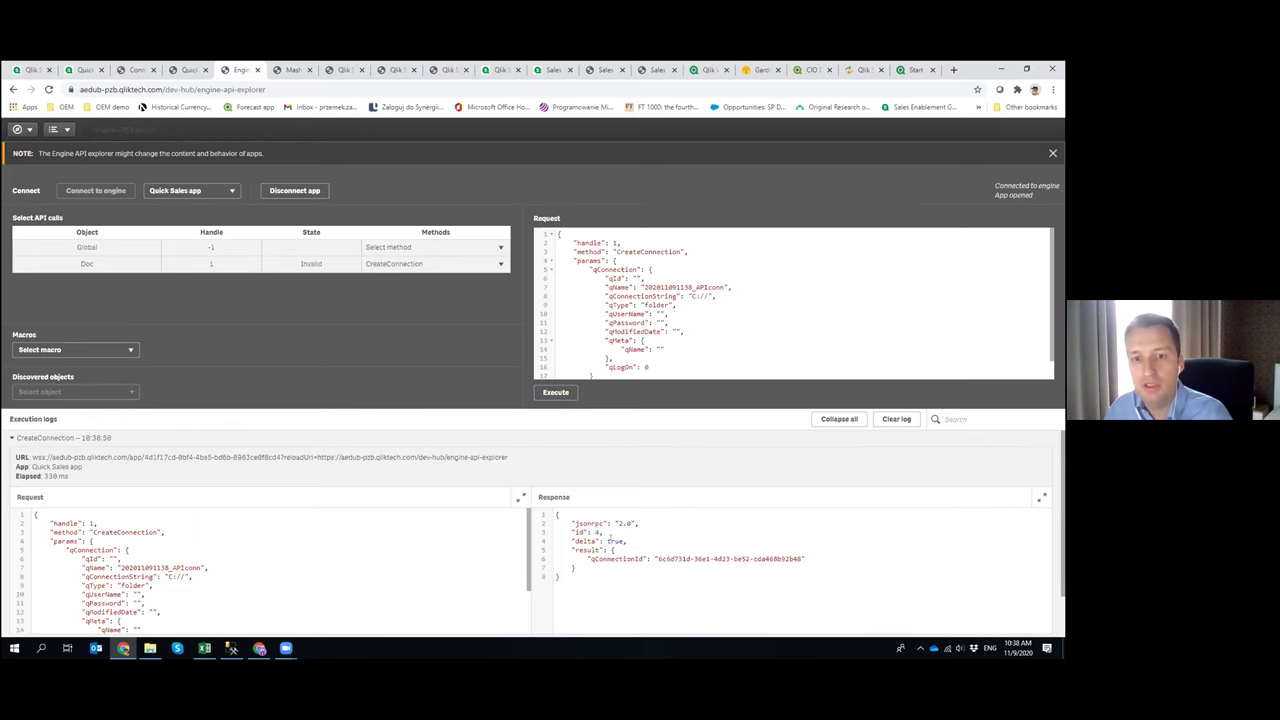
{"action": "left_click_drag", "start_coordinate": [658, 559], "coordinate": [798, 556]}
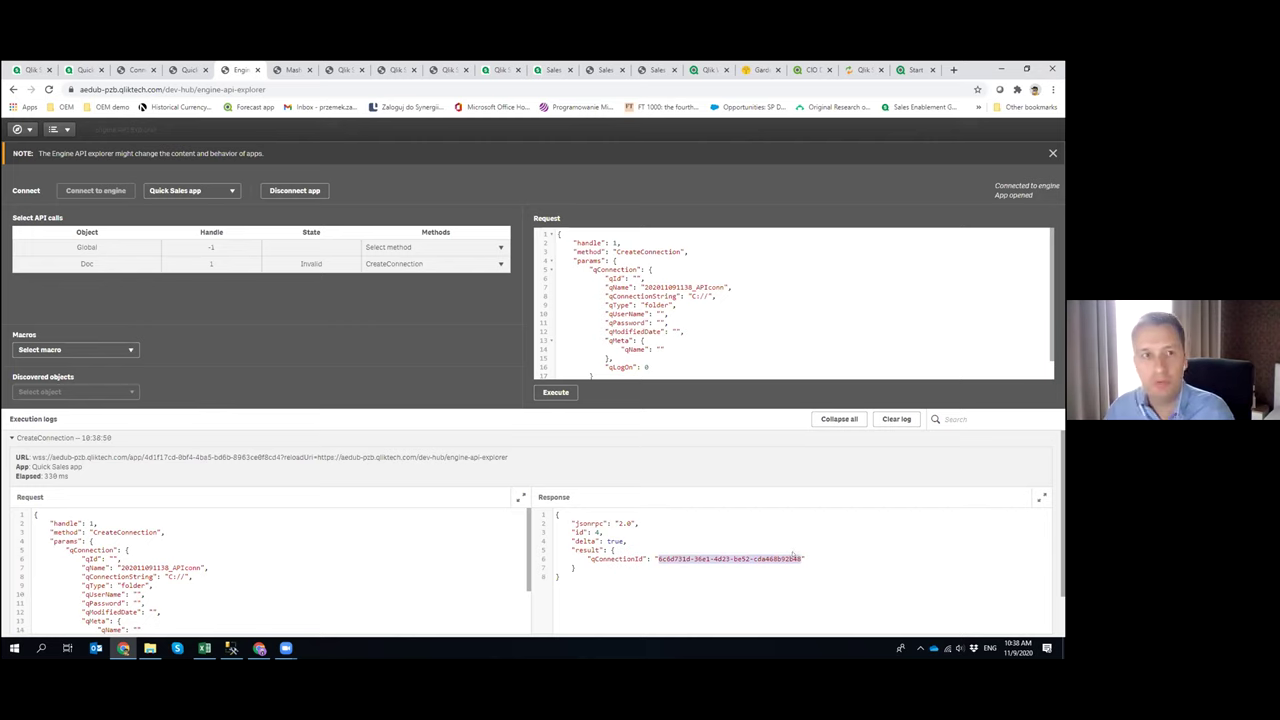
{"action": "left_click", "coordinate": [84, 69]}
Reload the Data load editor to confirm the new APIConn connection, then show the hub's Sales Apps stream
{"action": "key", "text": "F5"}
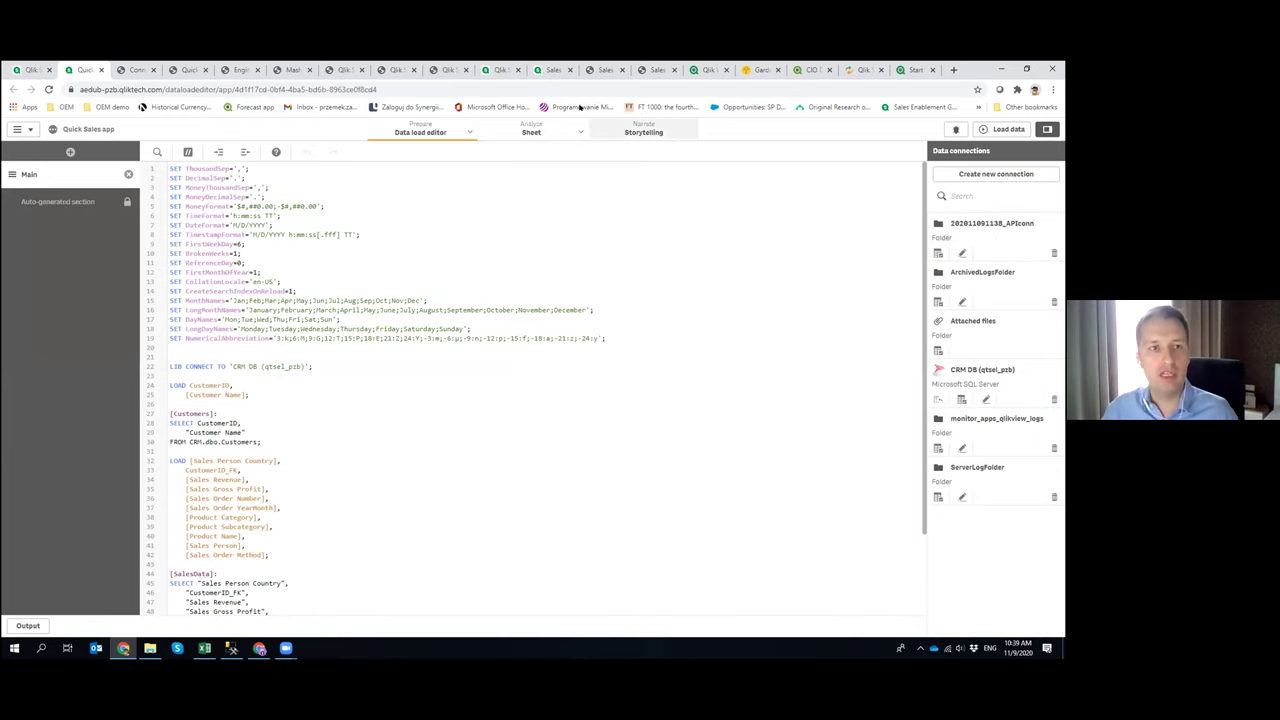
{"action": "key", "text": "ctrl+Page_Up"}
{"action": "left_click", "coordinate": [41, 315]}
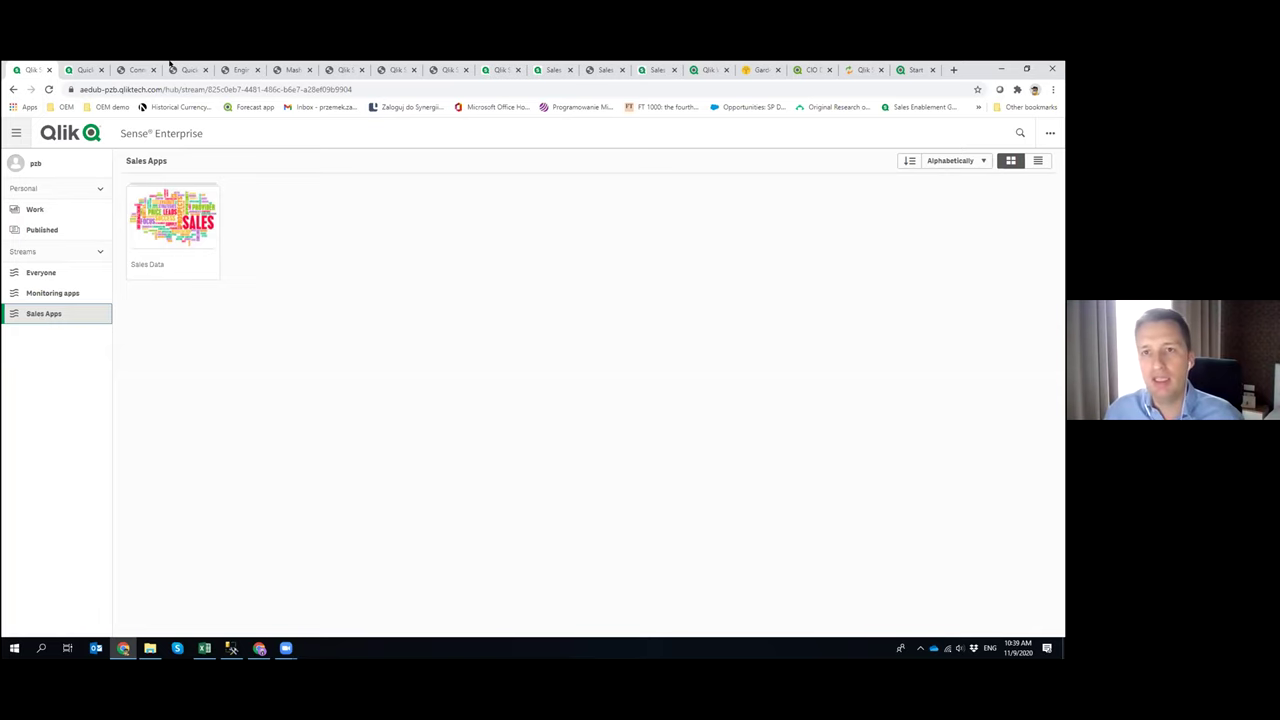
Switch to the integration demo's admin panel at step 1, Select Customers
{"action": "left_click", "coordinate": [856, 70]}
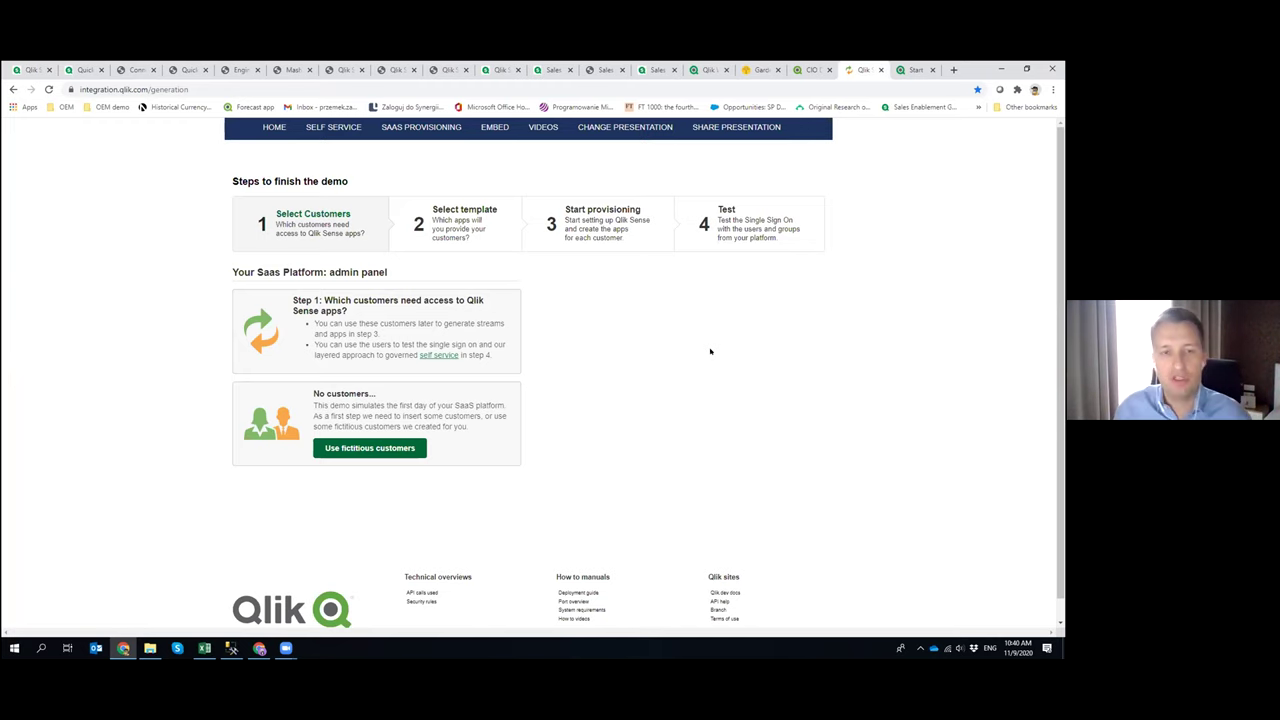
Add fictitious customers and offer them the Sales and My First Template (Runkeeper) apps
{"action": "left_click", "coordinate": [372, 449]}
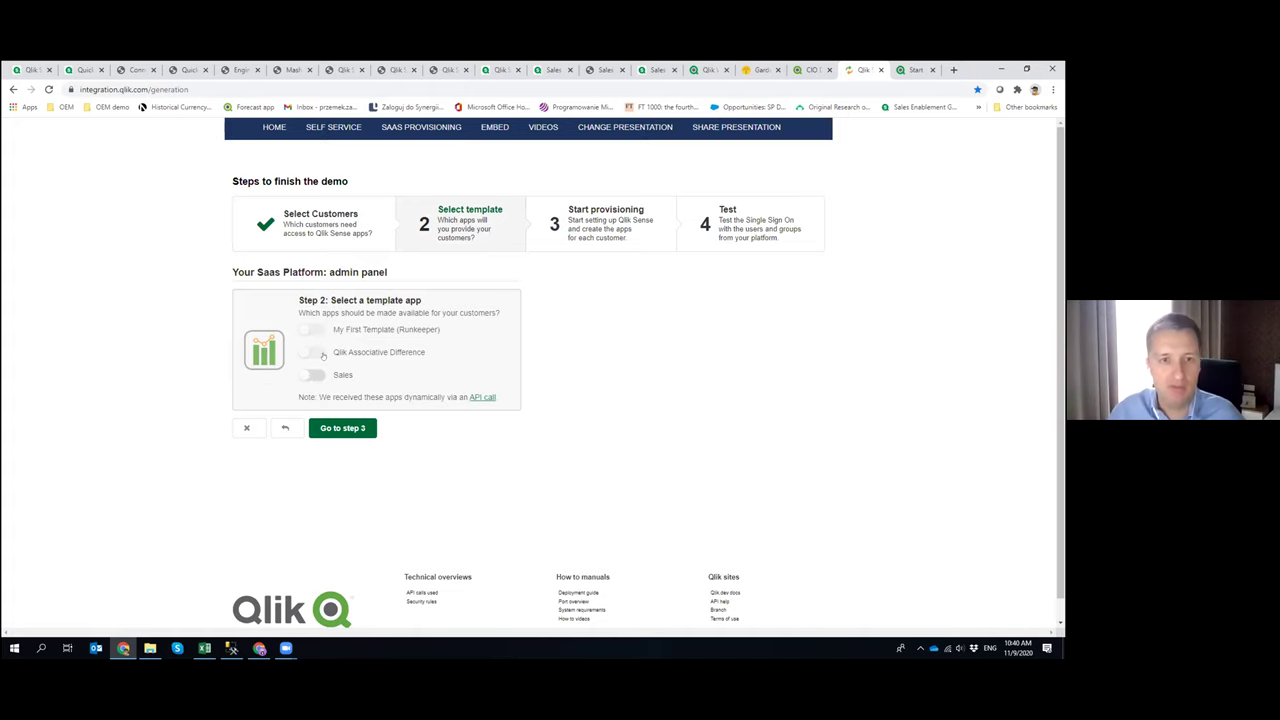
{"action": "left_click", "coordinate": [310, 375]}
{"action": "left_click", "coordinate": [312, 330]}
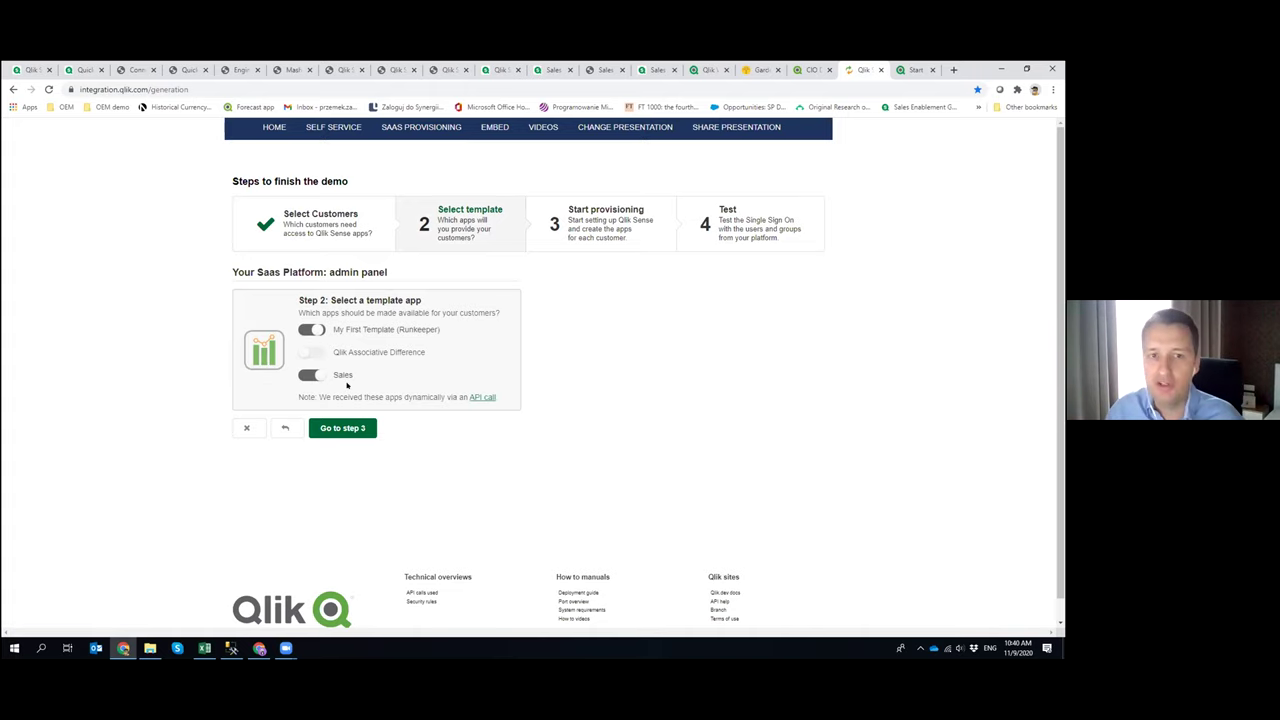
{"action": "left_click", "coordinate": [352, 432]}
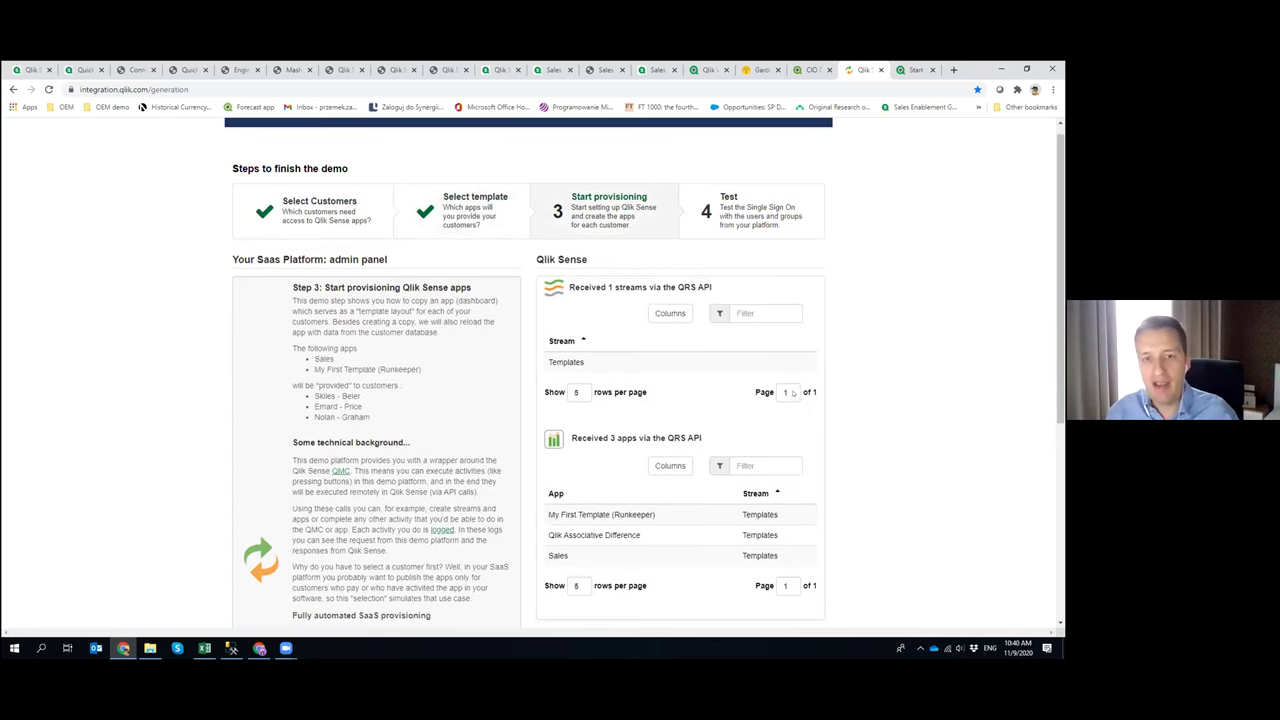
Start provisioning the apps for each customer and open the API calls log
{"action": "scroll", "coordinate": [608, 266], "scroll_direction": "down", "scroll_amount": 1}
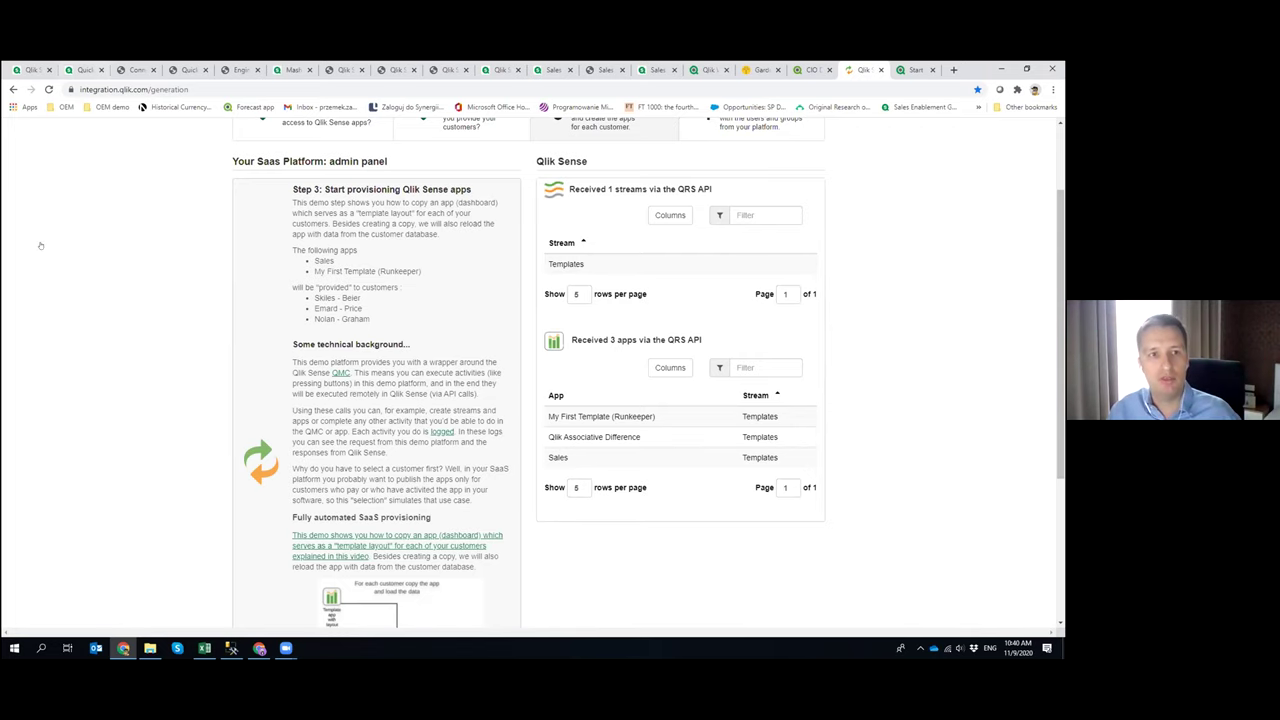
{"action": "key", "text": "ctrl+1"}
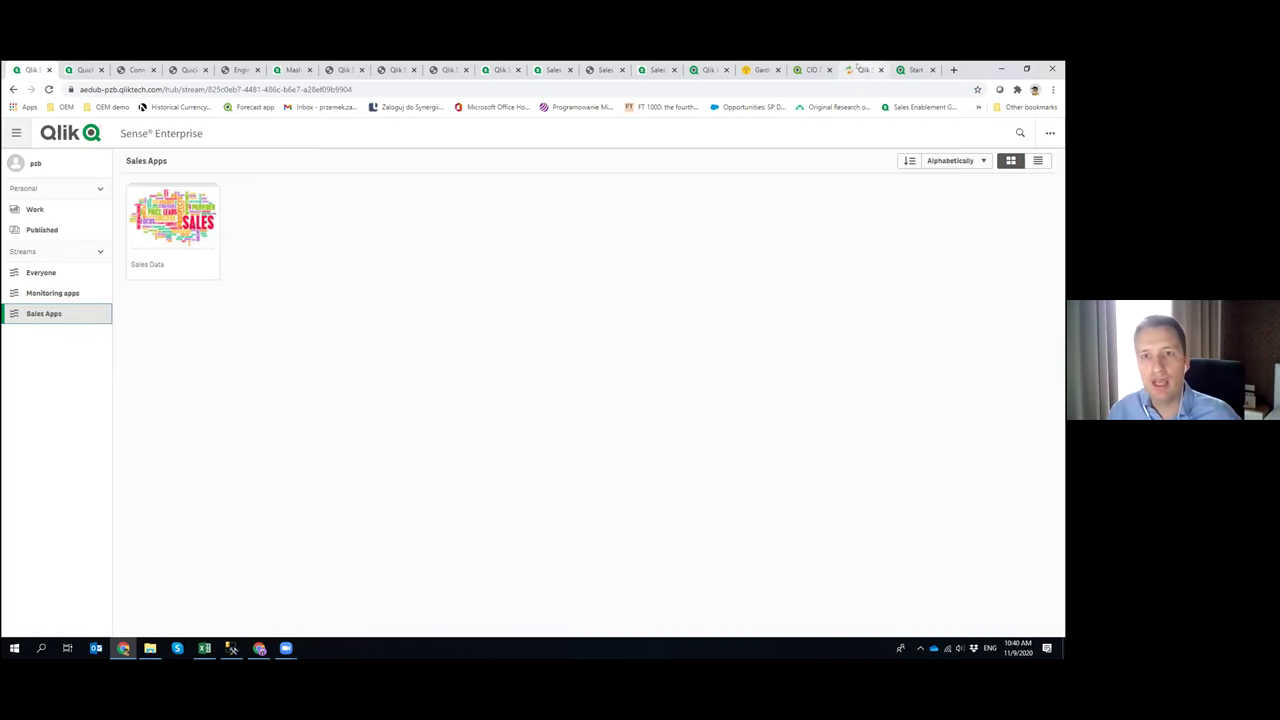
{"action": "left_click_drag", "start_coordinate": [857, 69], "coordinate": [97, 69]}
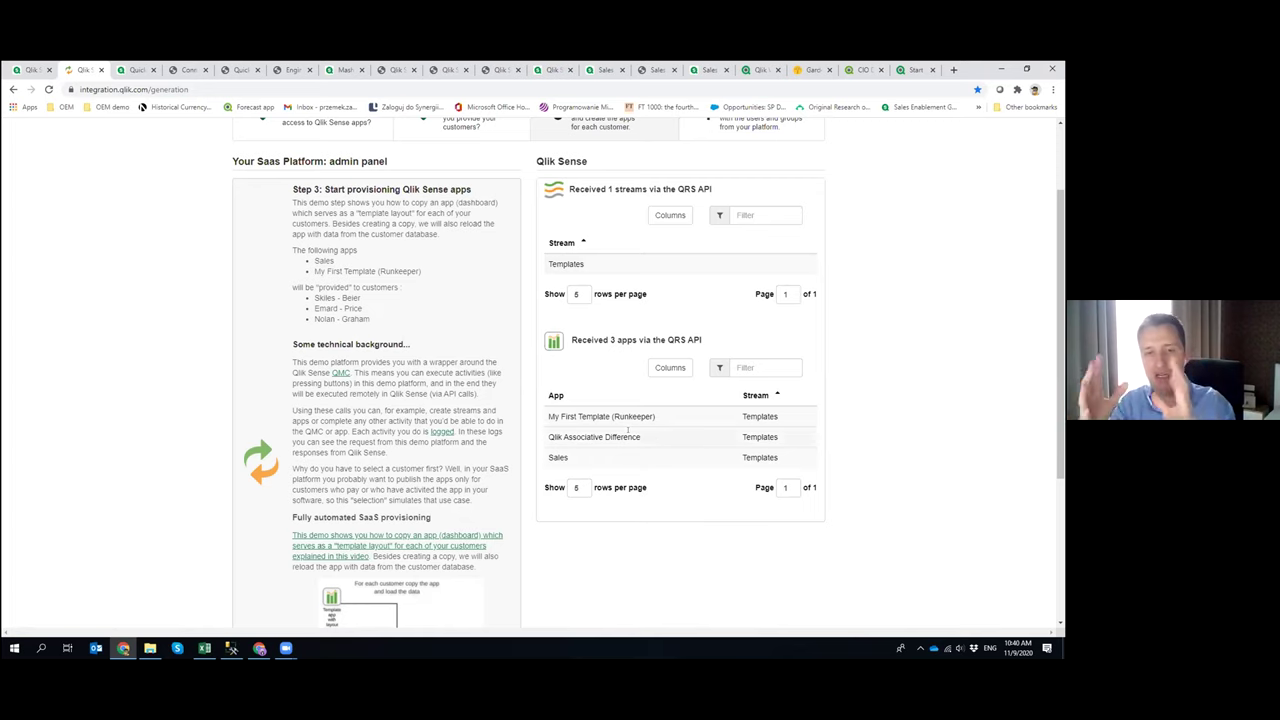
{"action": "scroll", "coordinate": [641, 437], "scroll_direction": "down", "scroll_amount": 1}
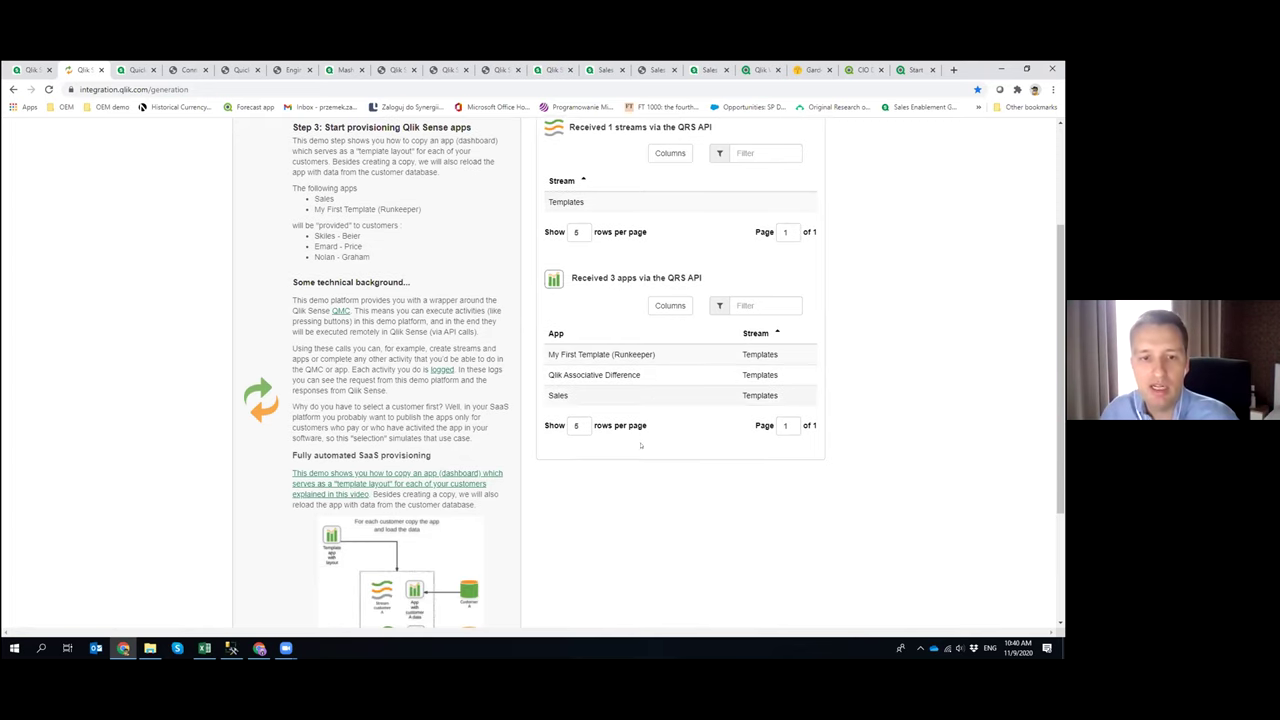
{"action": "scroll", "coordinate": [598, 484], "scroll_direction": "down", "scroll_amount": 3}
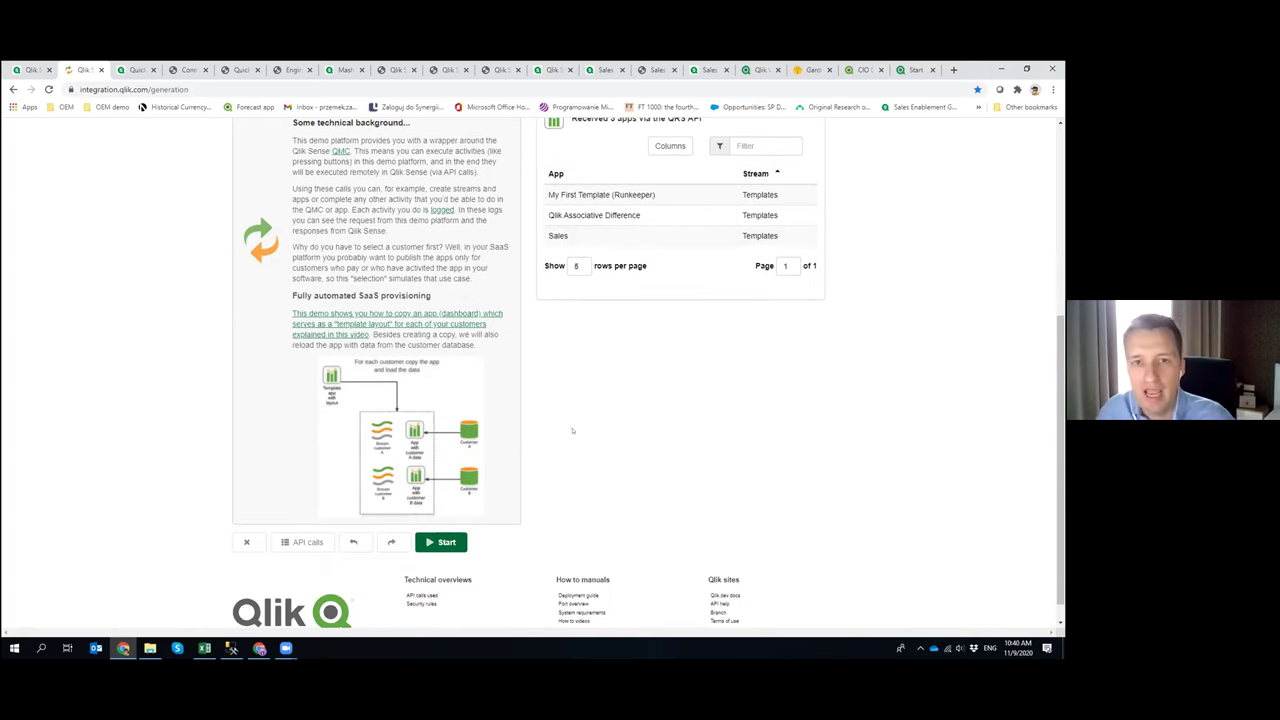
{"action": "scroll", "coordinate": [455, 540], "scroll_direction": "up", "scroll_amount": 1}
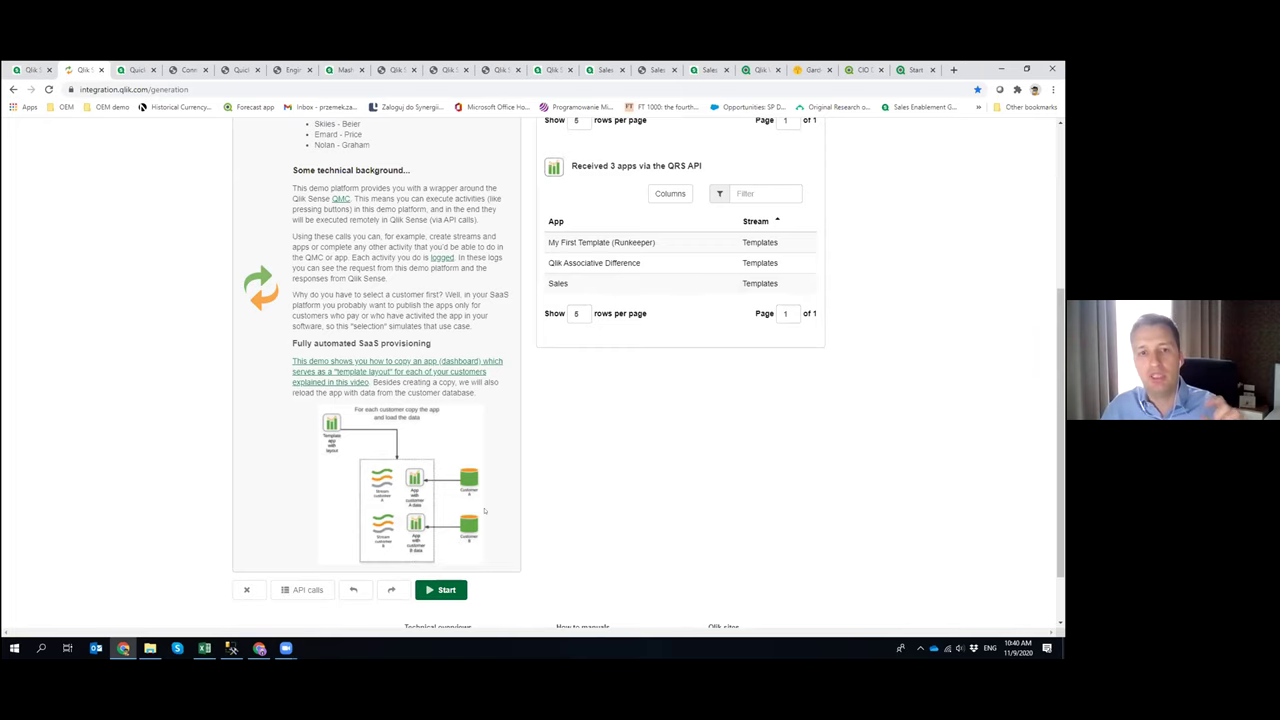
{"action": "left_click", "coordinate": [446, 589]}
{"action": "left_click", "coordinate": [303, 360]}
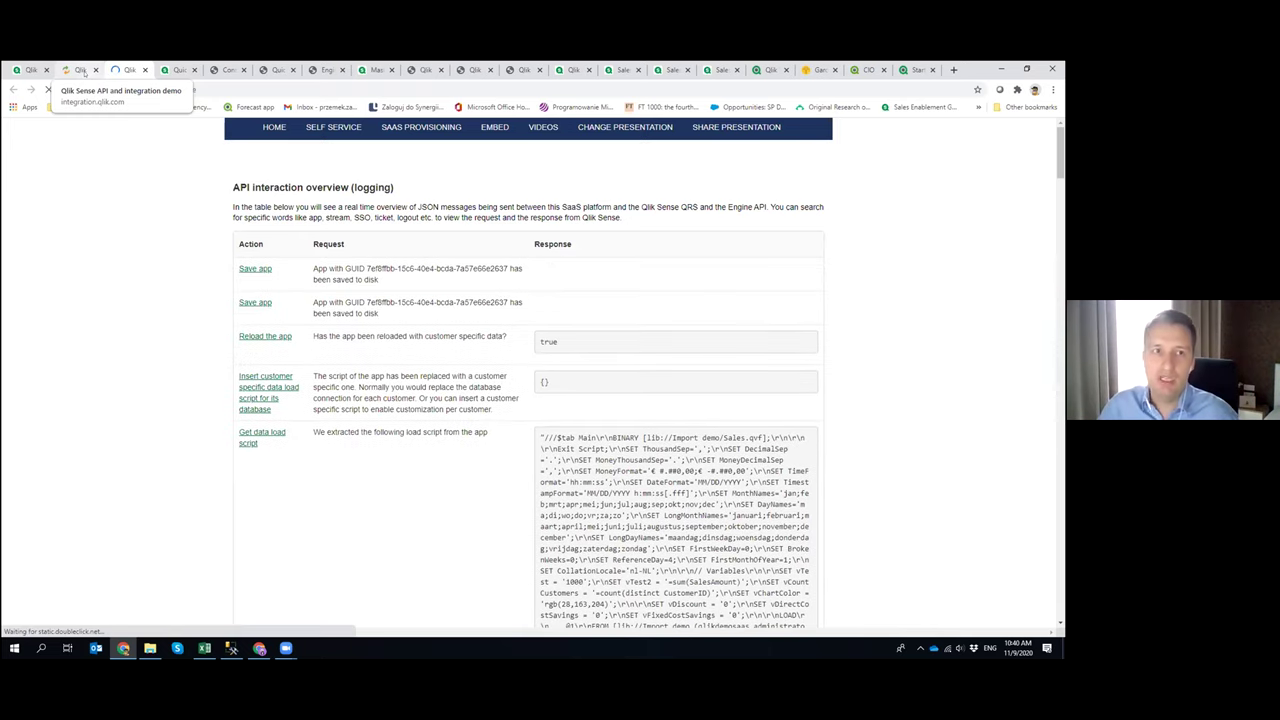
Switch back to the admin panel tab showing the provisioned customer streams and 9 apps
{"action": "key", "text": "ctrl+shift+Tab"}
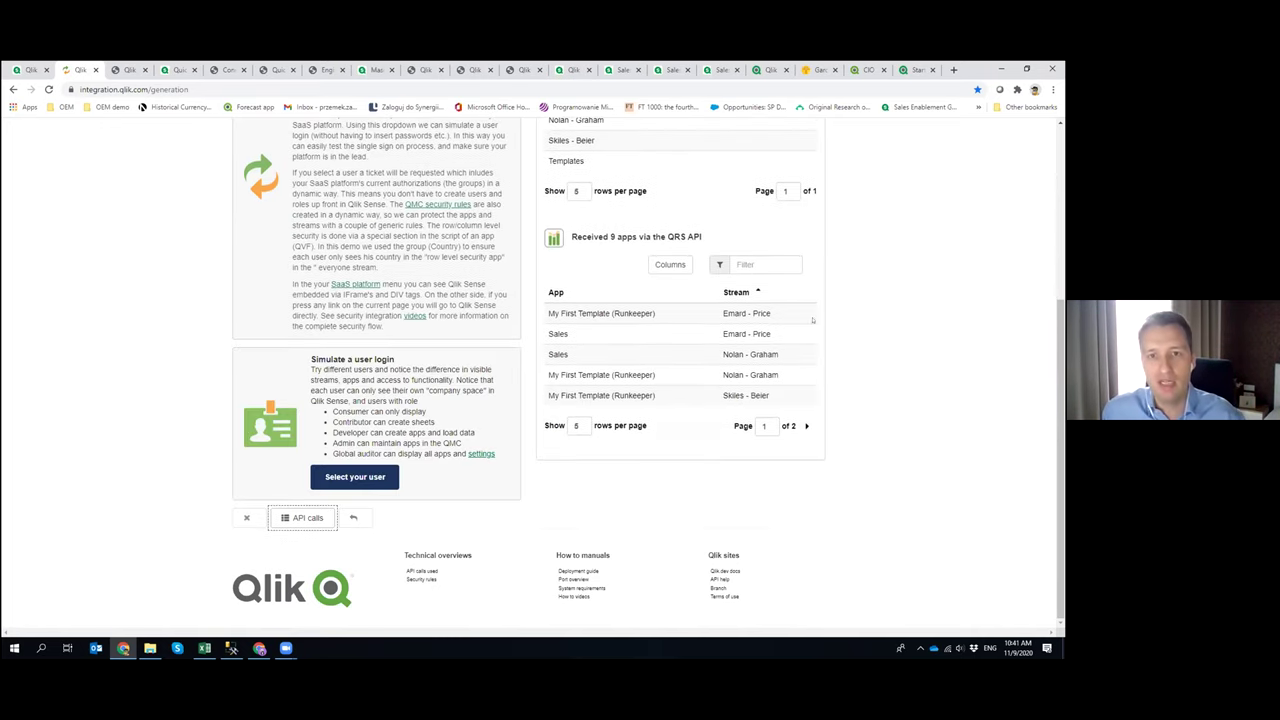
Pick a user from the Select your user list and run Test user login
{"action": "scroll", "coordinate": [815, 318], "scroll_direction": "up", "scroll_amount": 2}
{"action": "scroll", "coordinate": [630, 270], "scroll_direction": "up", "scroll_amount": 1}
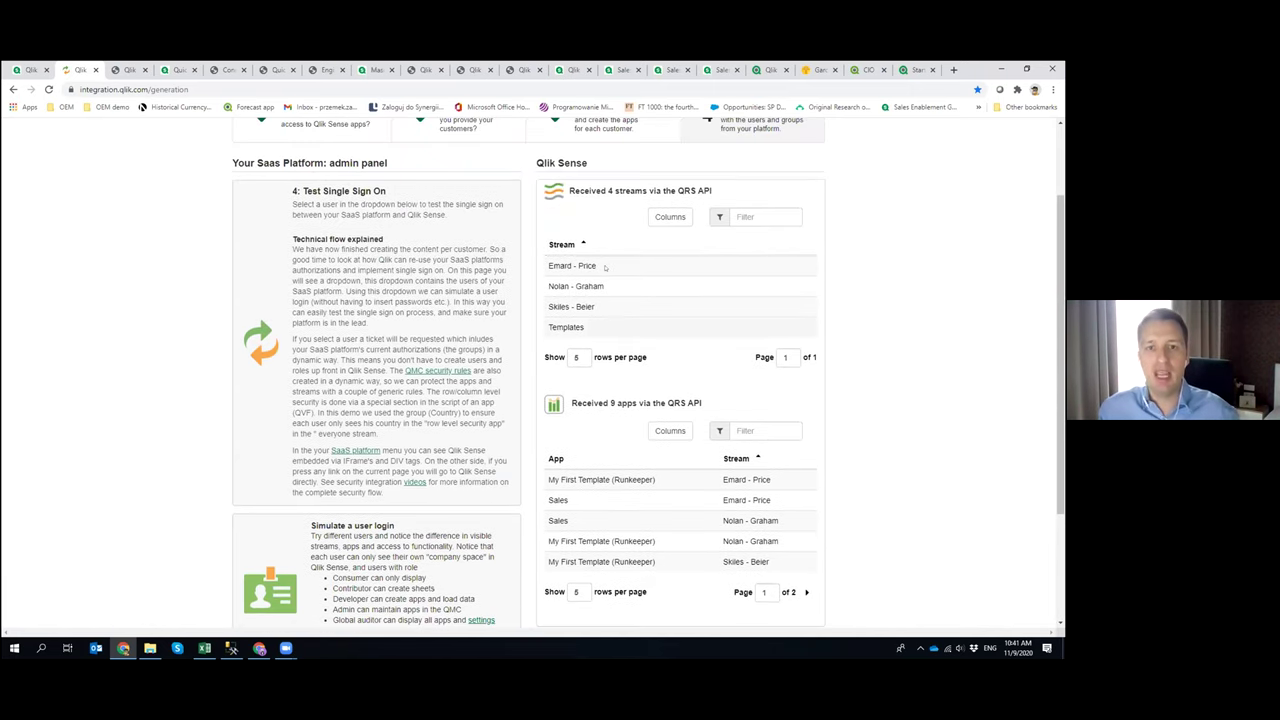
{"action": "scroll", "coordinate": [679, 445], "scroll_direction": "down", "scroll_amount": 1}
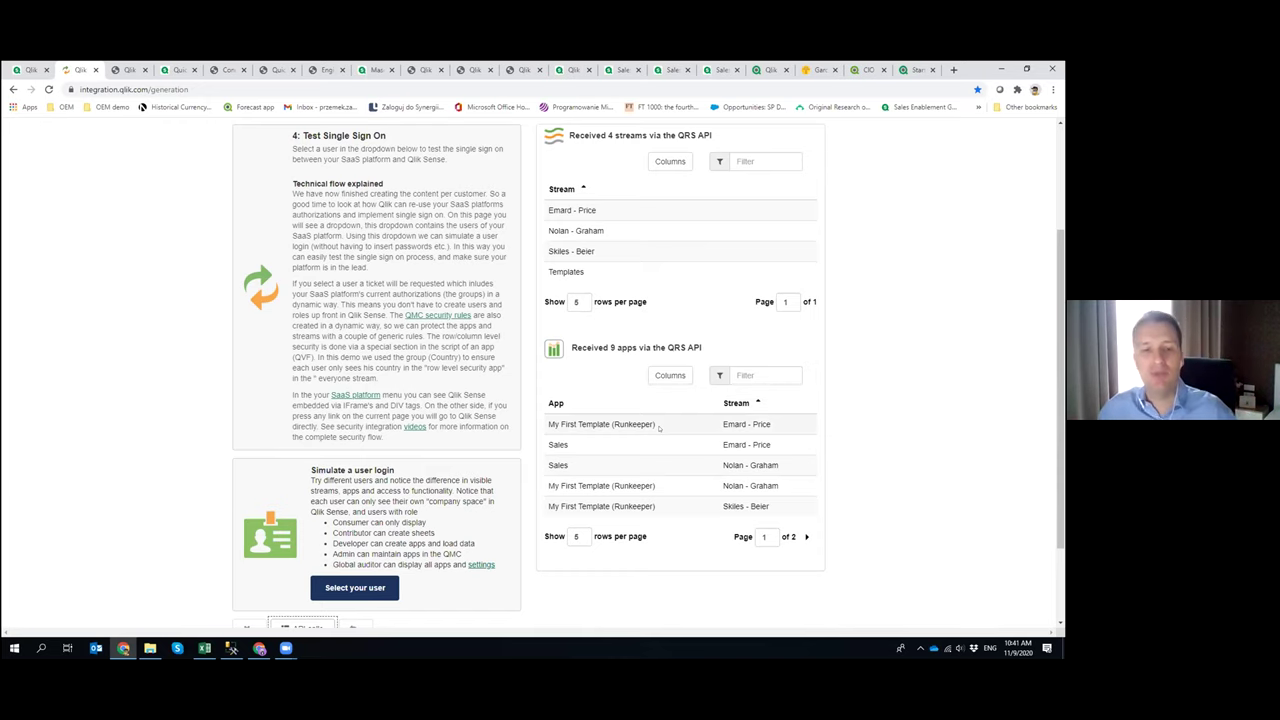
{"action": "scroll", "coordinate": [395, 536], "scroll_direction": "down", "scroll_amount": 1}
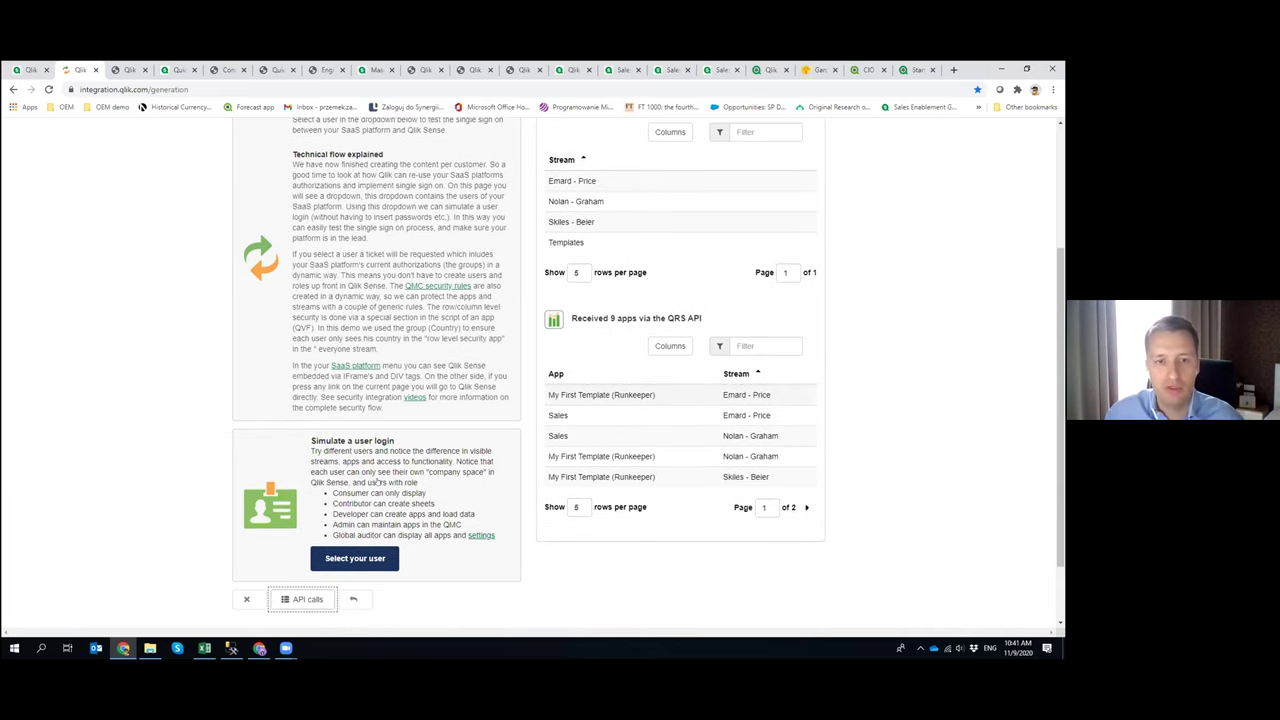
{"action": "scroll", "coordinate": [377, 490], "scroll_direction": "down", "scroll_amount": 1}
{"action": "left_click", "coordinate": [395, 477]}
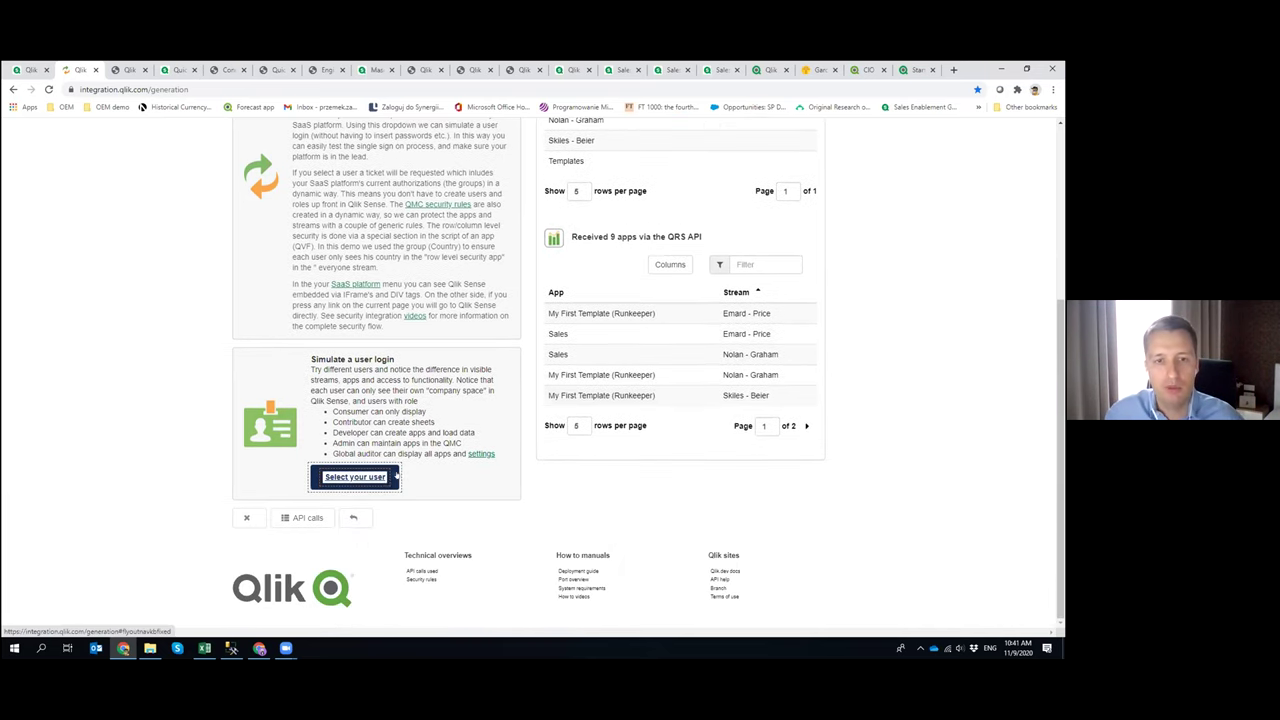
{"action": "left_click", "coordinate": [352, 502]}
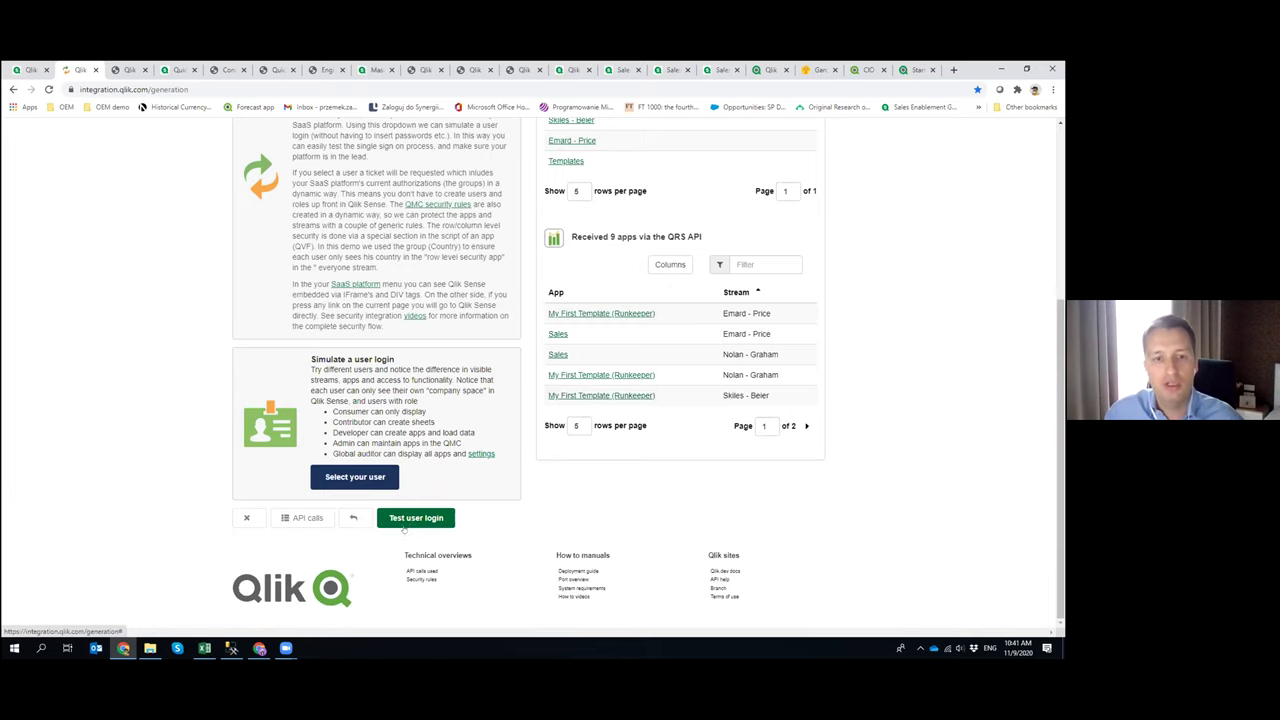
{"action": "left_click", "coordinate": [409, 519]}
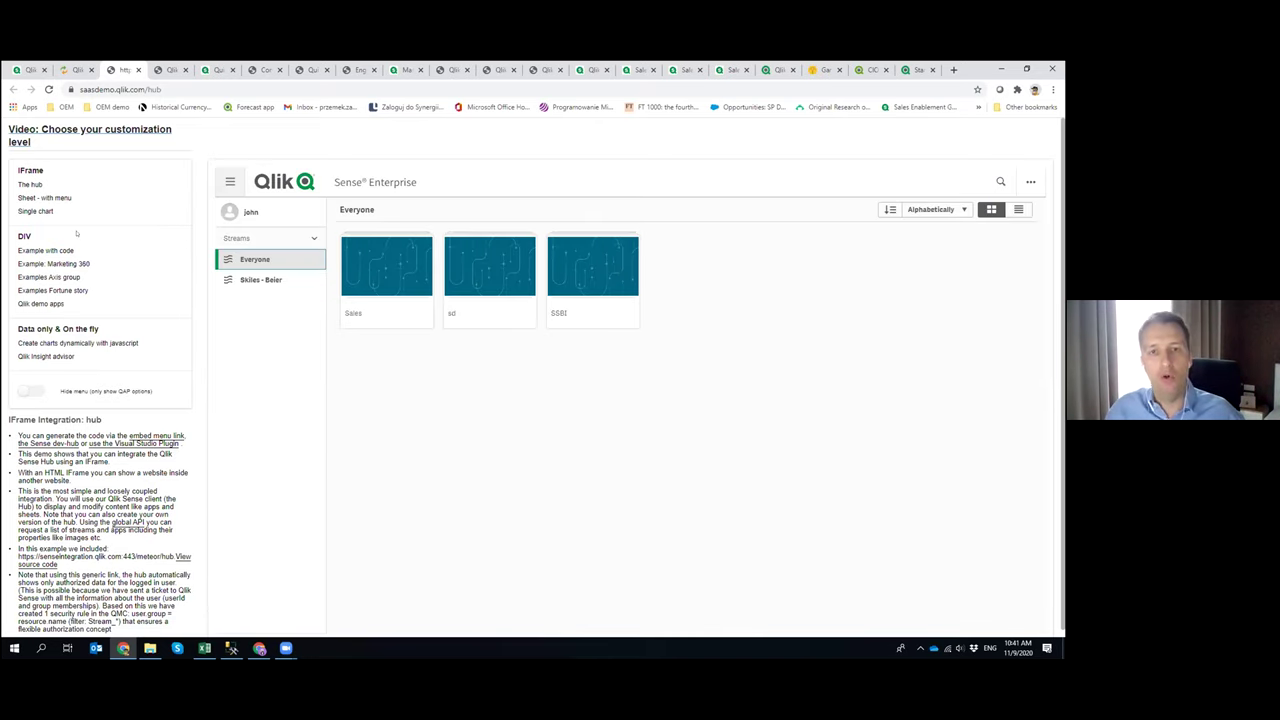
Embed the Sales app's Customer Analysis sheet with its menu via the IFrame option
{"action": "left_click", "coordinate": [55, 198]}
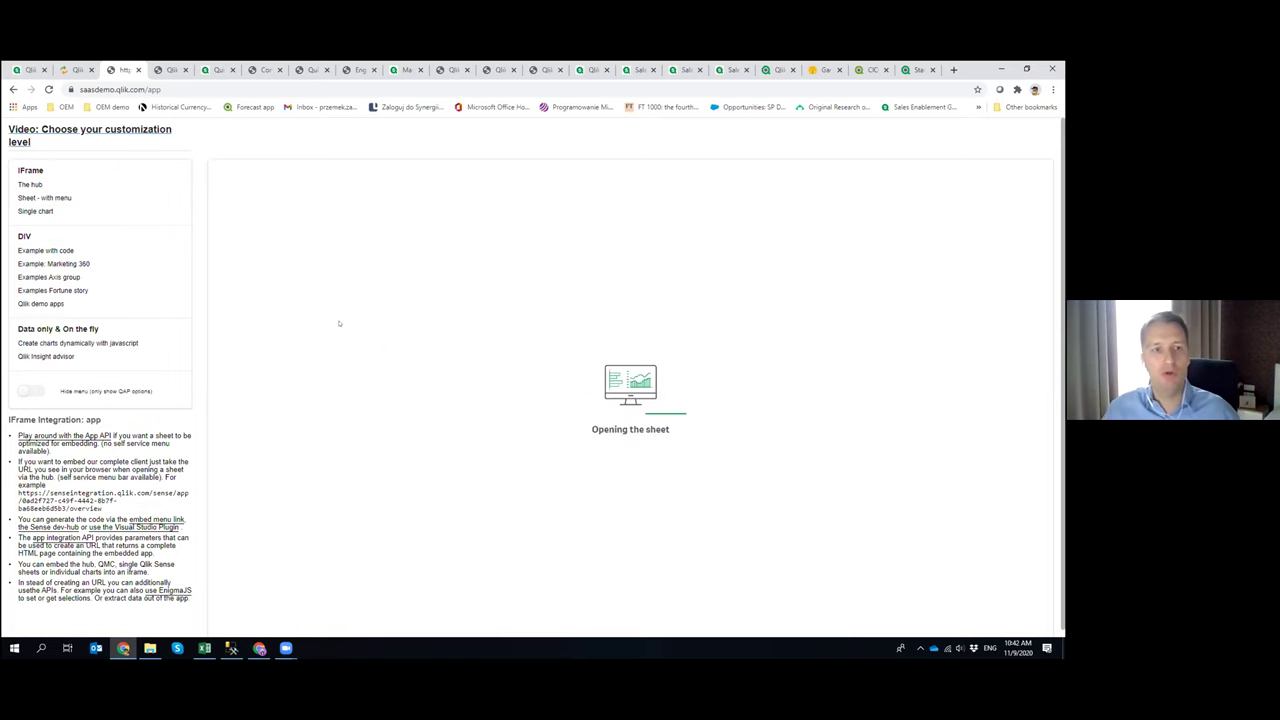
{"action": "left_click", "coordinate": [51, 245]}
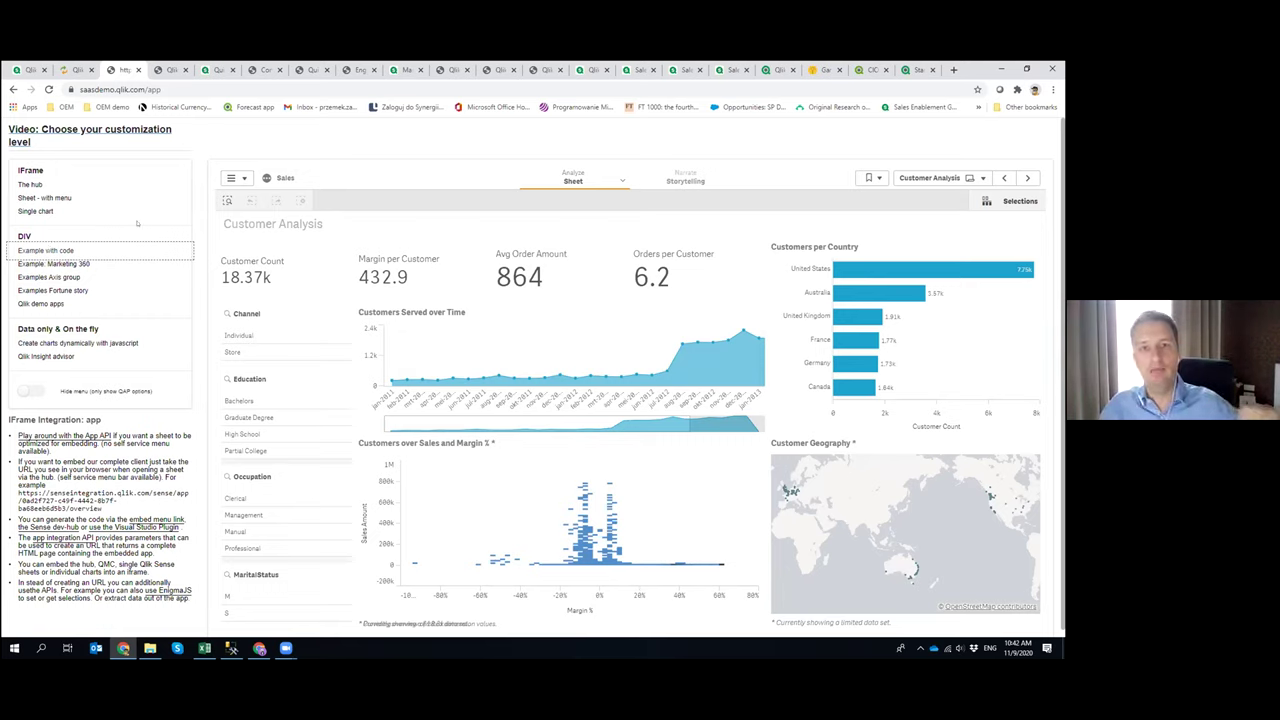
{"action": "left_click", "coordinate": [317, 277]}
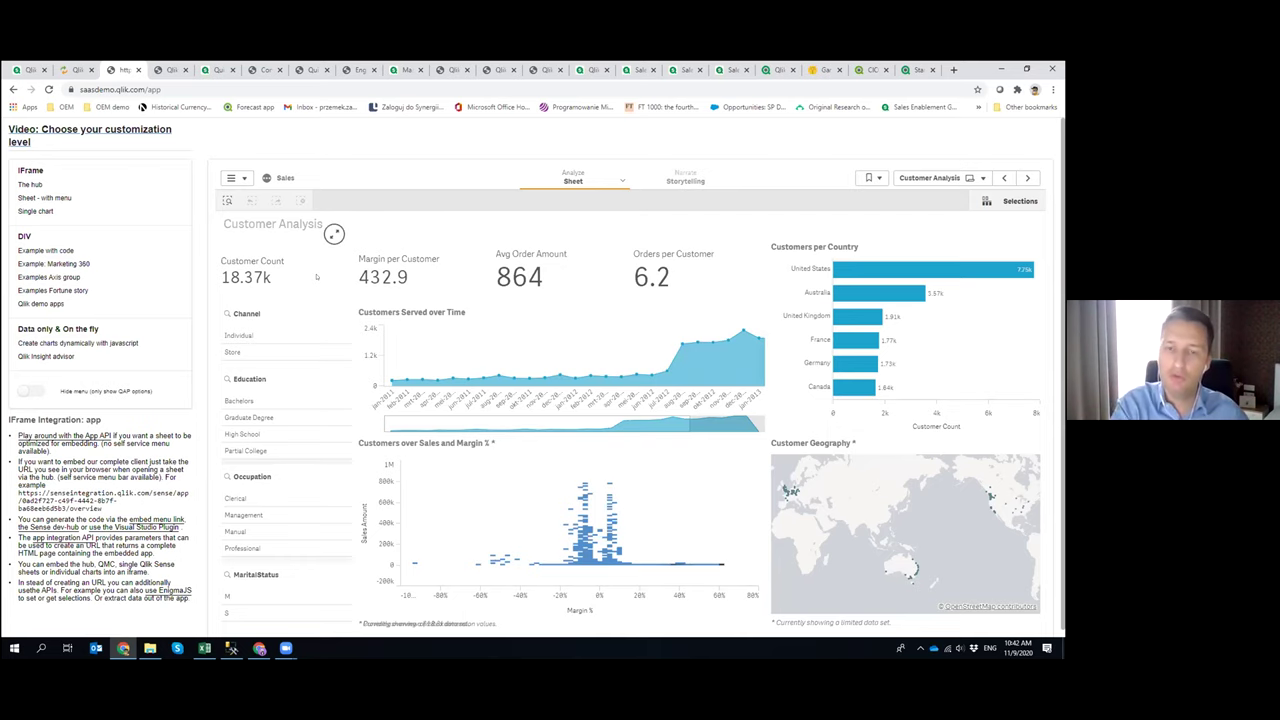